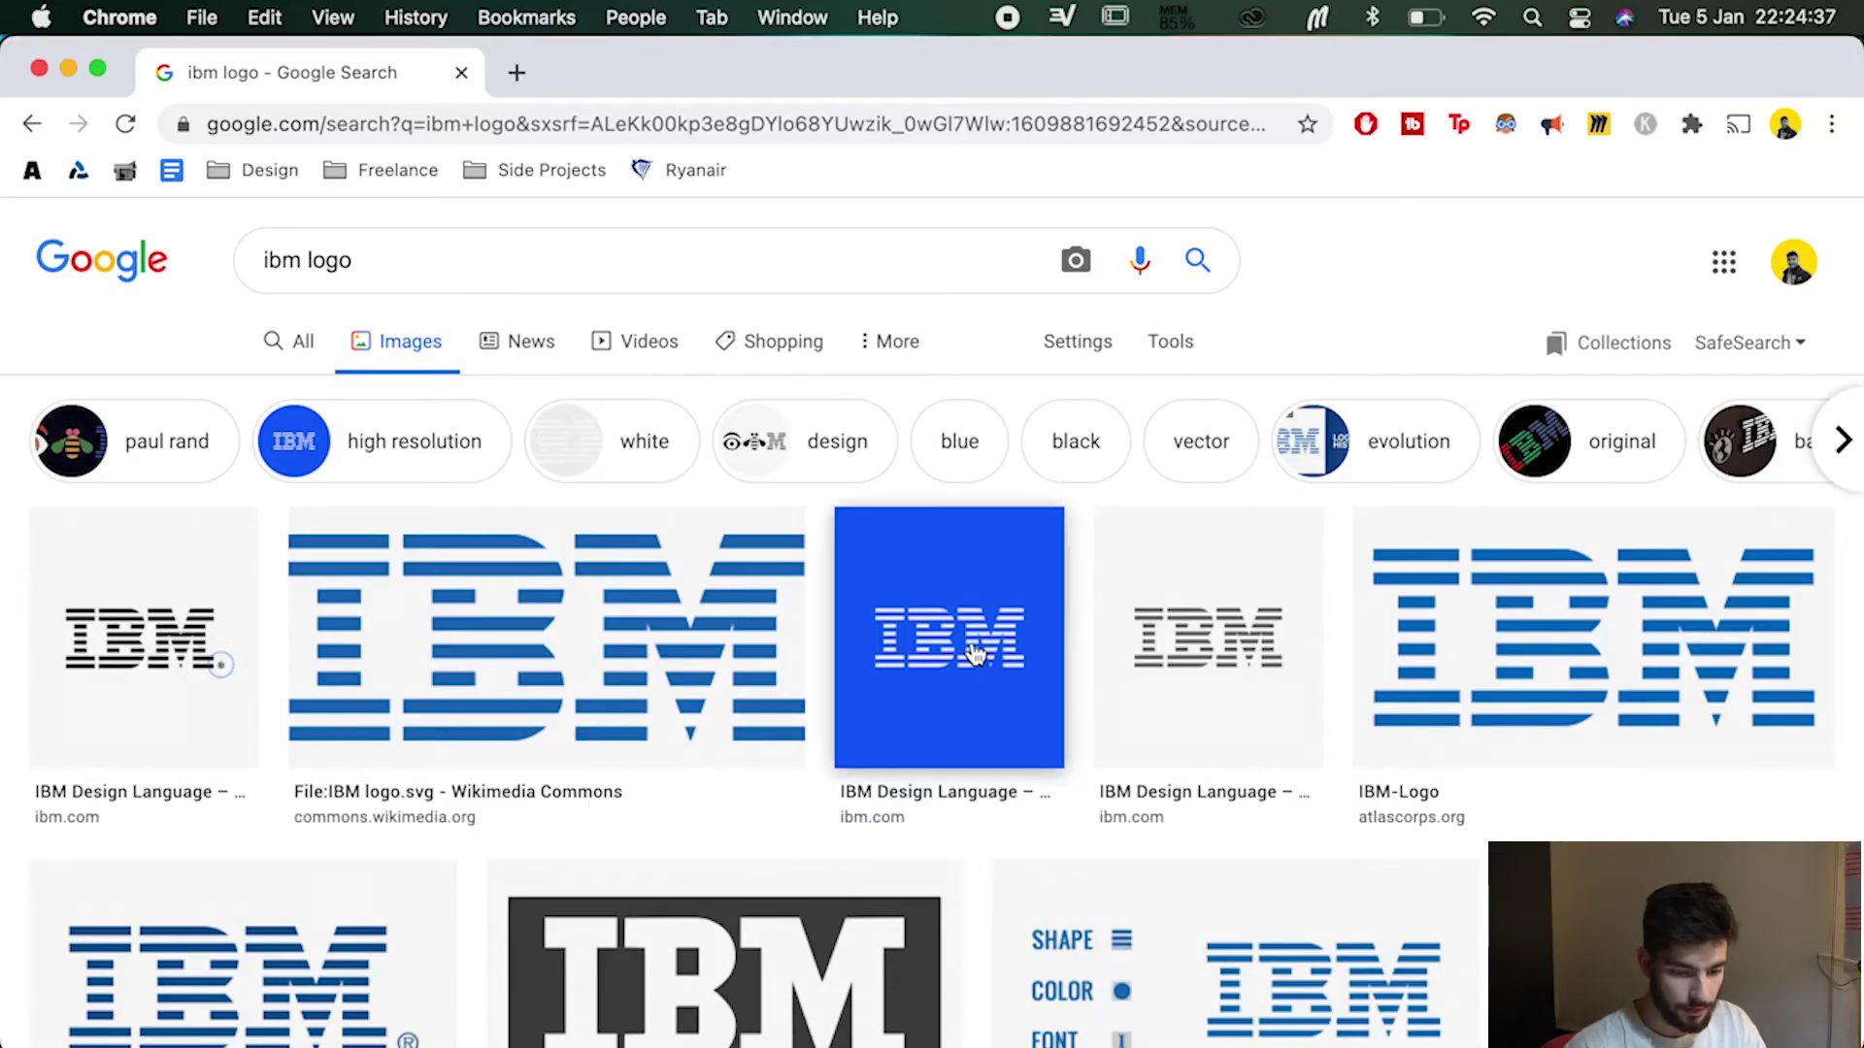
- Preview the white-on-blue IBM logo, then close it and scroll further through the image results
left_click(971, 649)
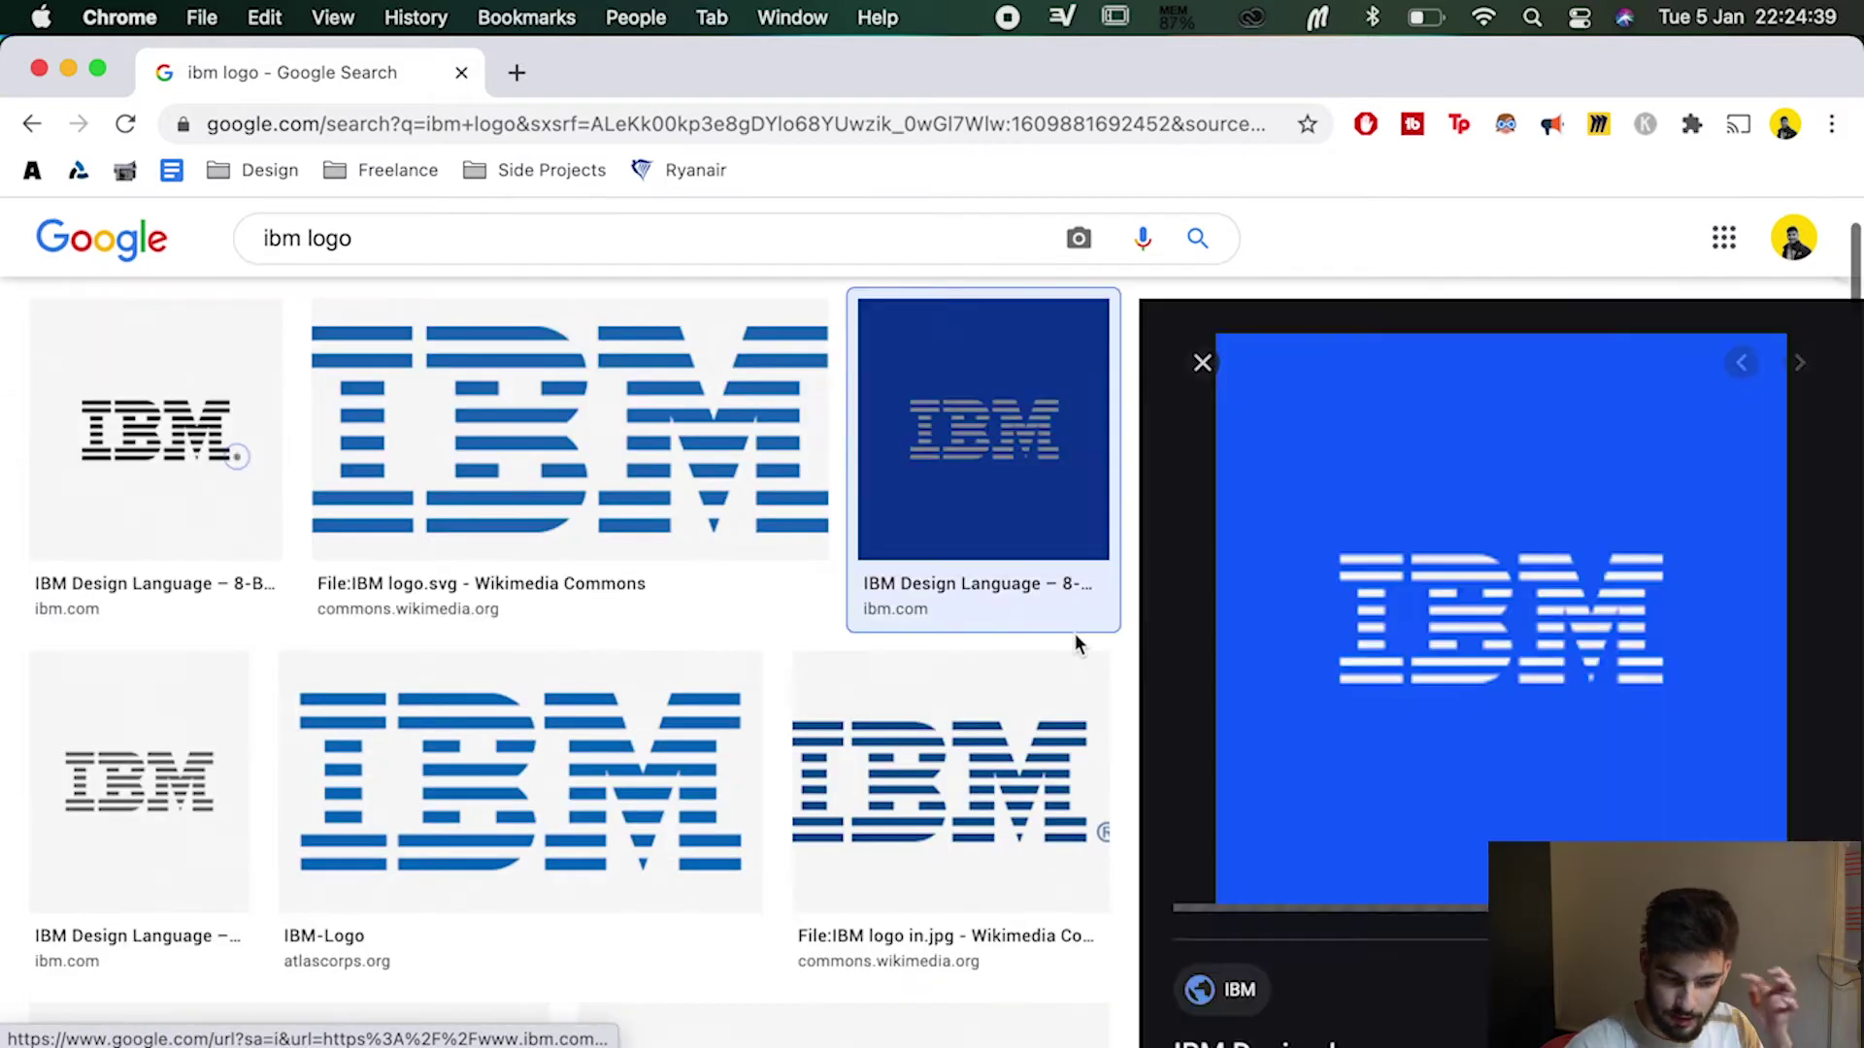
key("Escape")
scroll(615, 770, "down", 7)
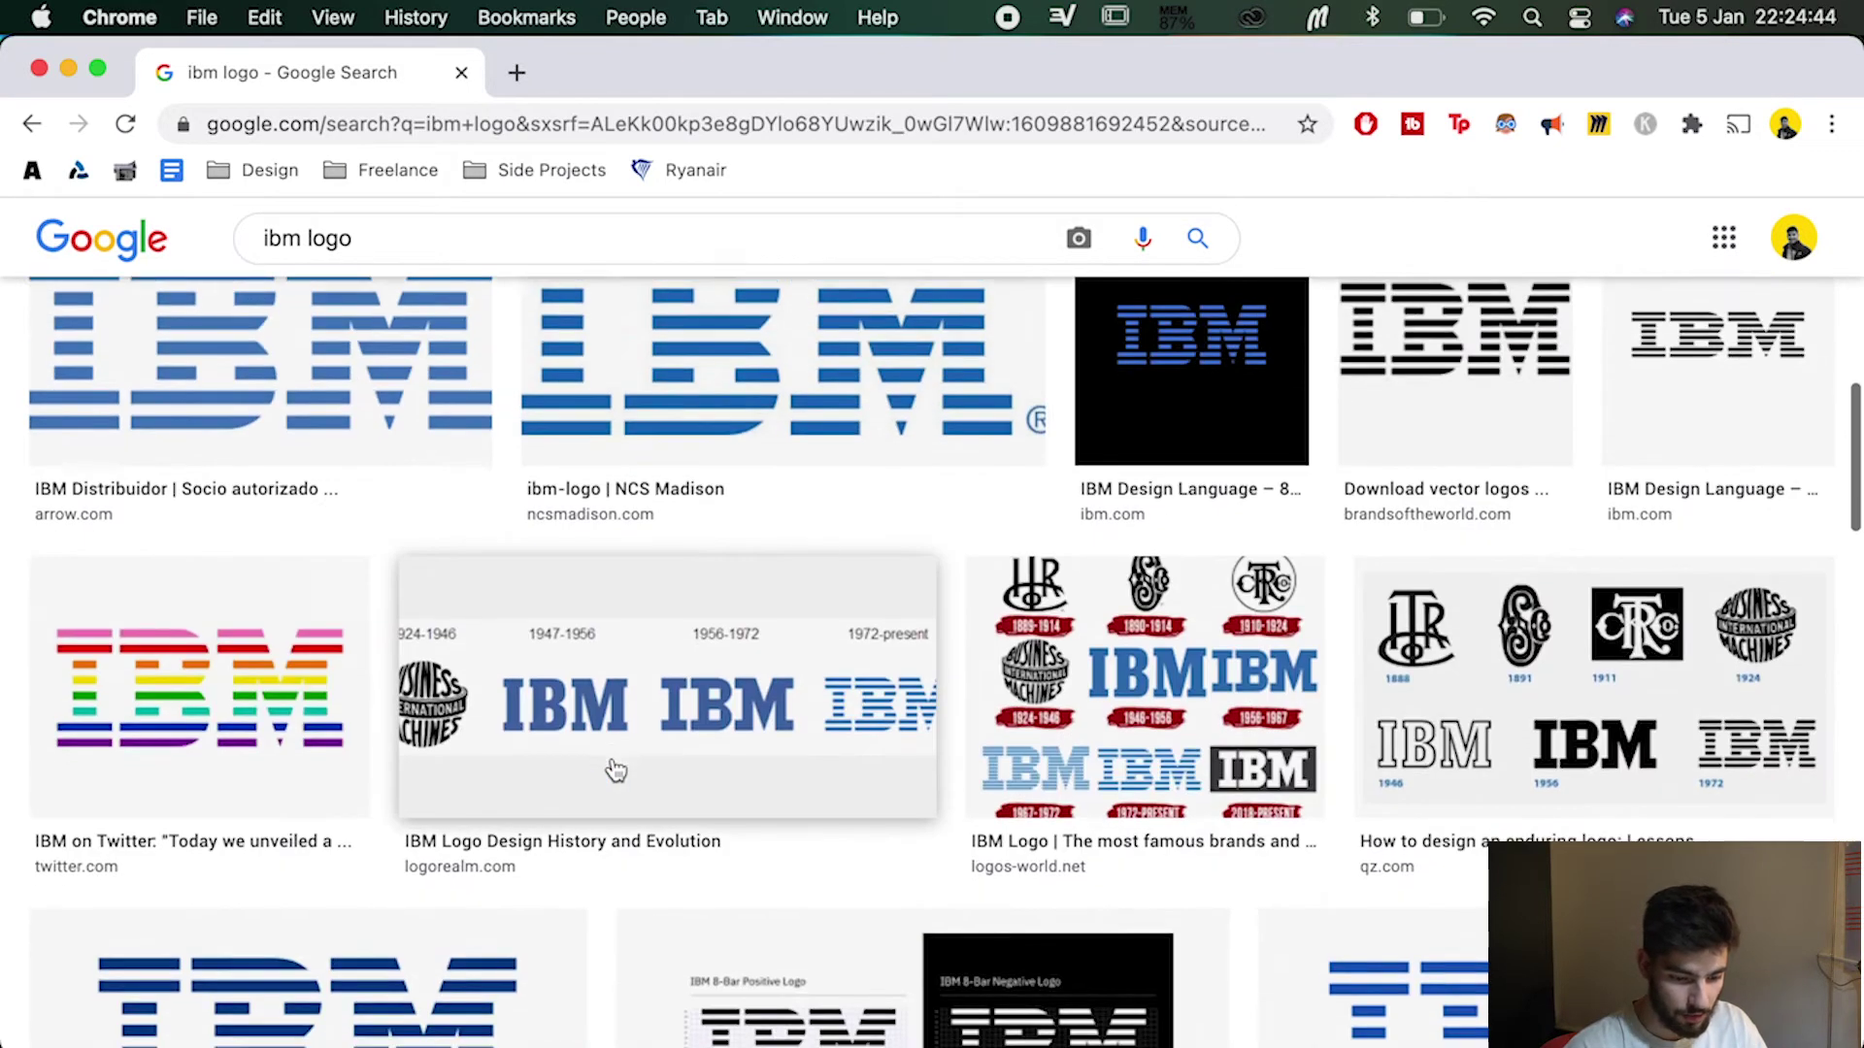
scroll(616, 770, "down", 3)
- Open the IBM logo design history image and browse the results around it
left_click(621, 504)
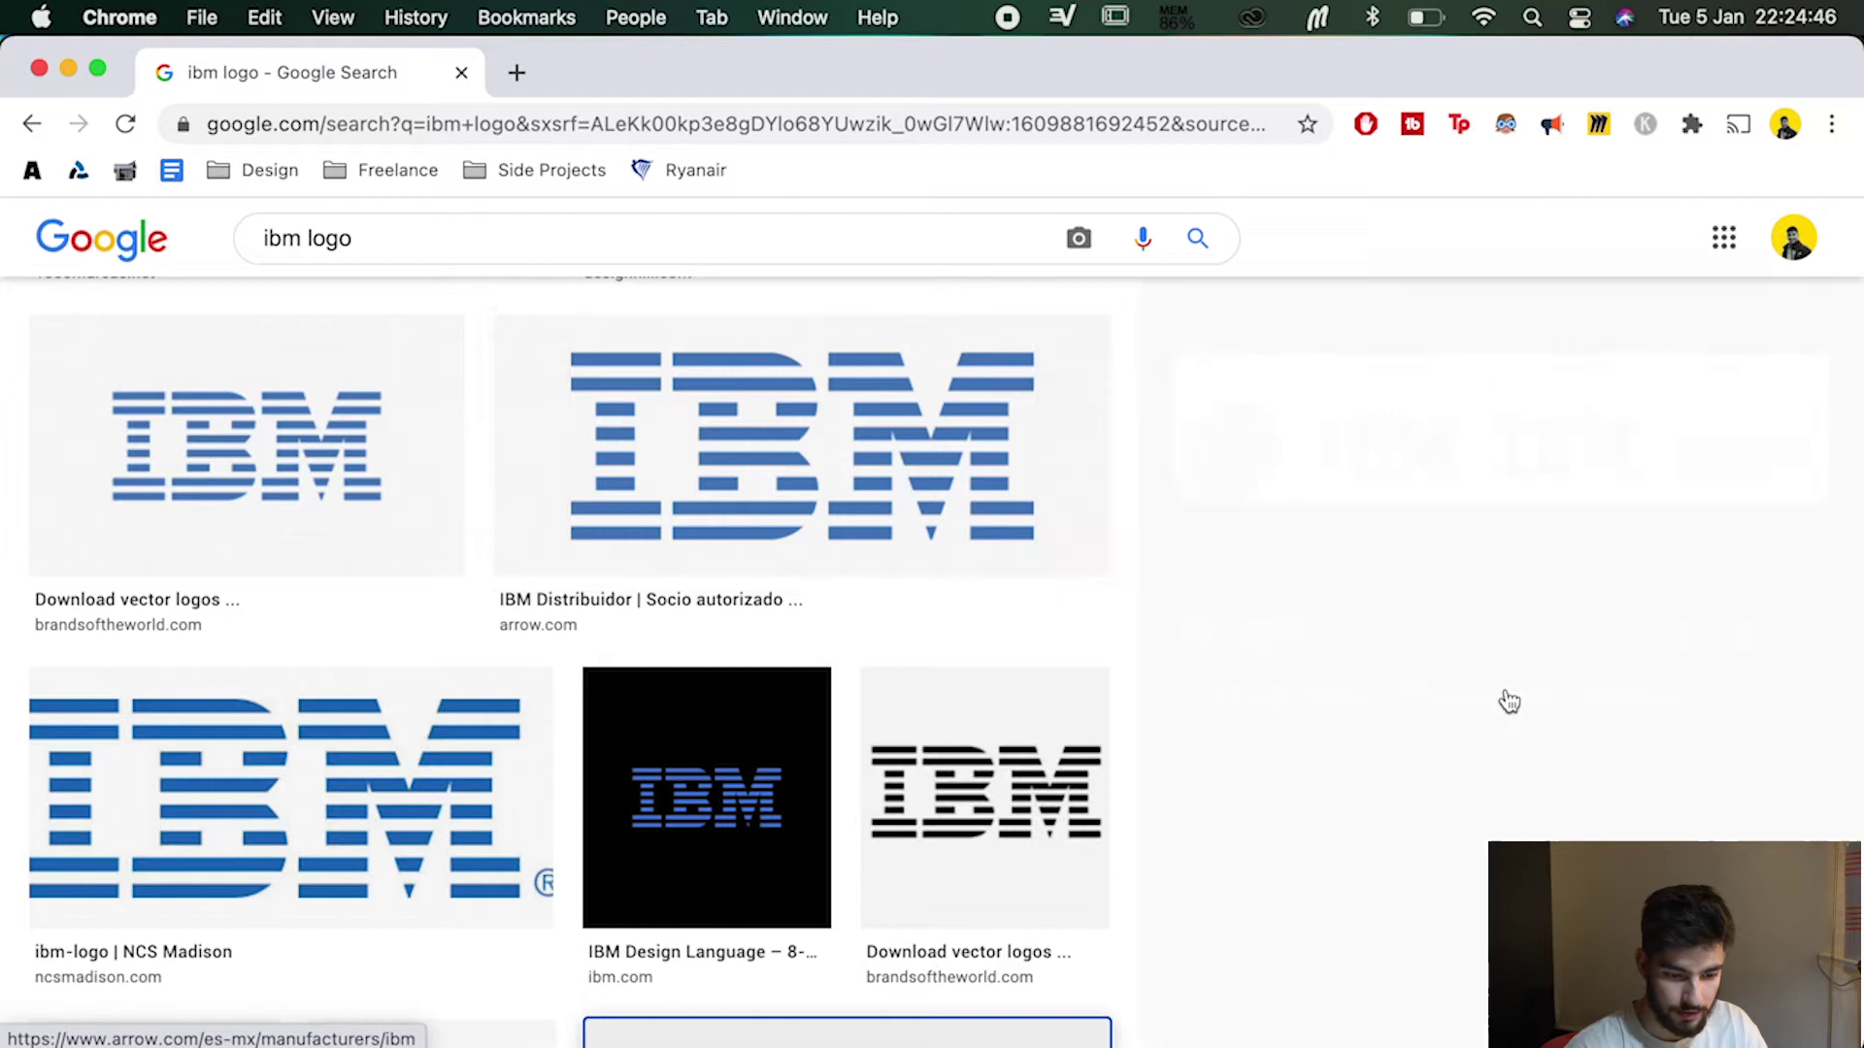
scroll(923, 666, "down", 3)
scroll(923, 666, "down", 6)
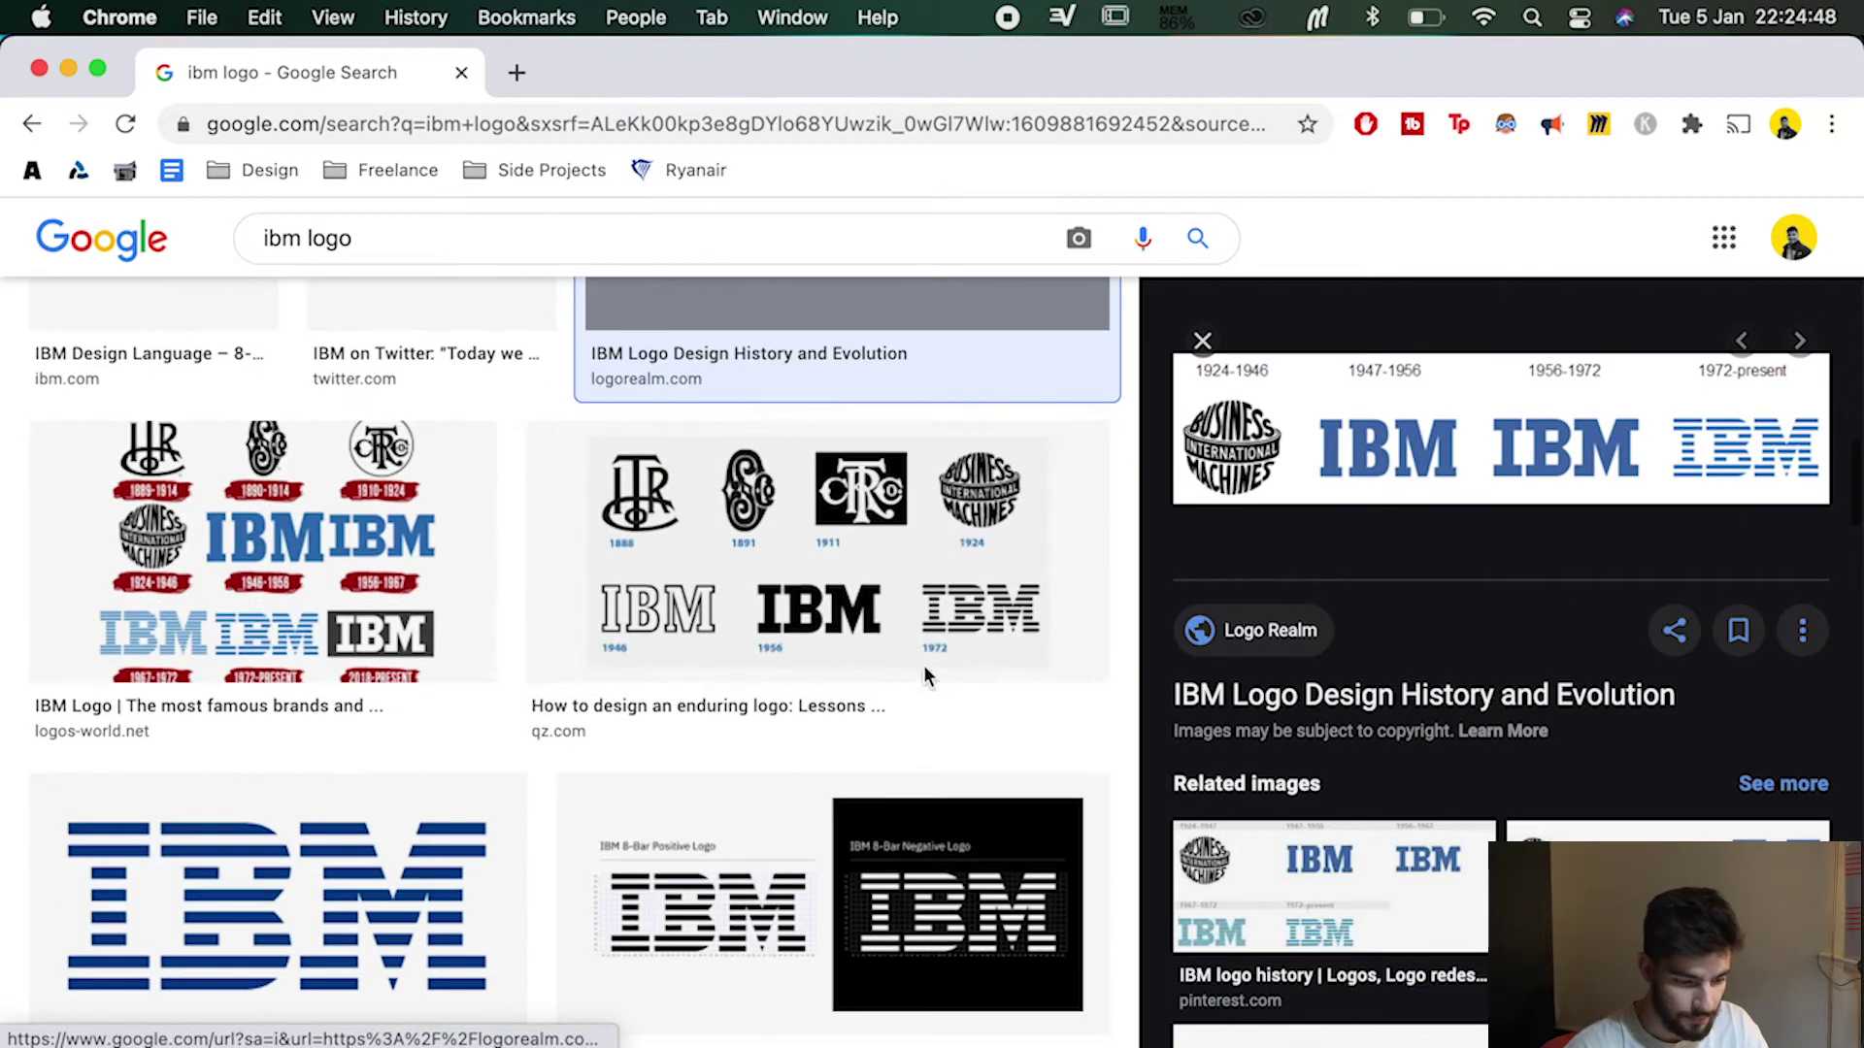
scroll(923, 666, "down", 5)
scroll(923, 666, "up", 3)
scroll(923, 666, "down", 10)
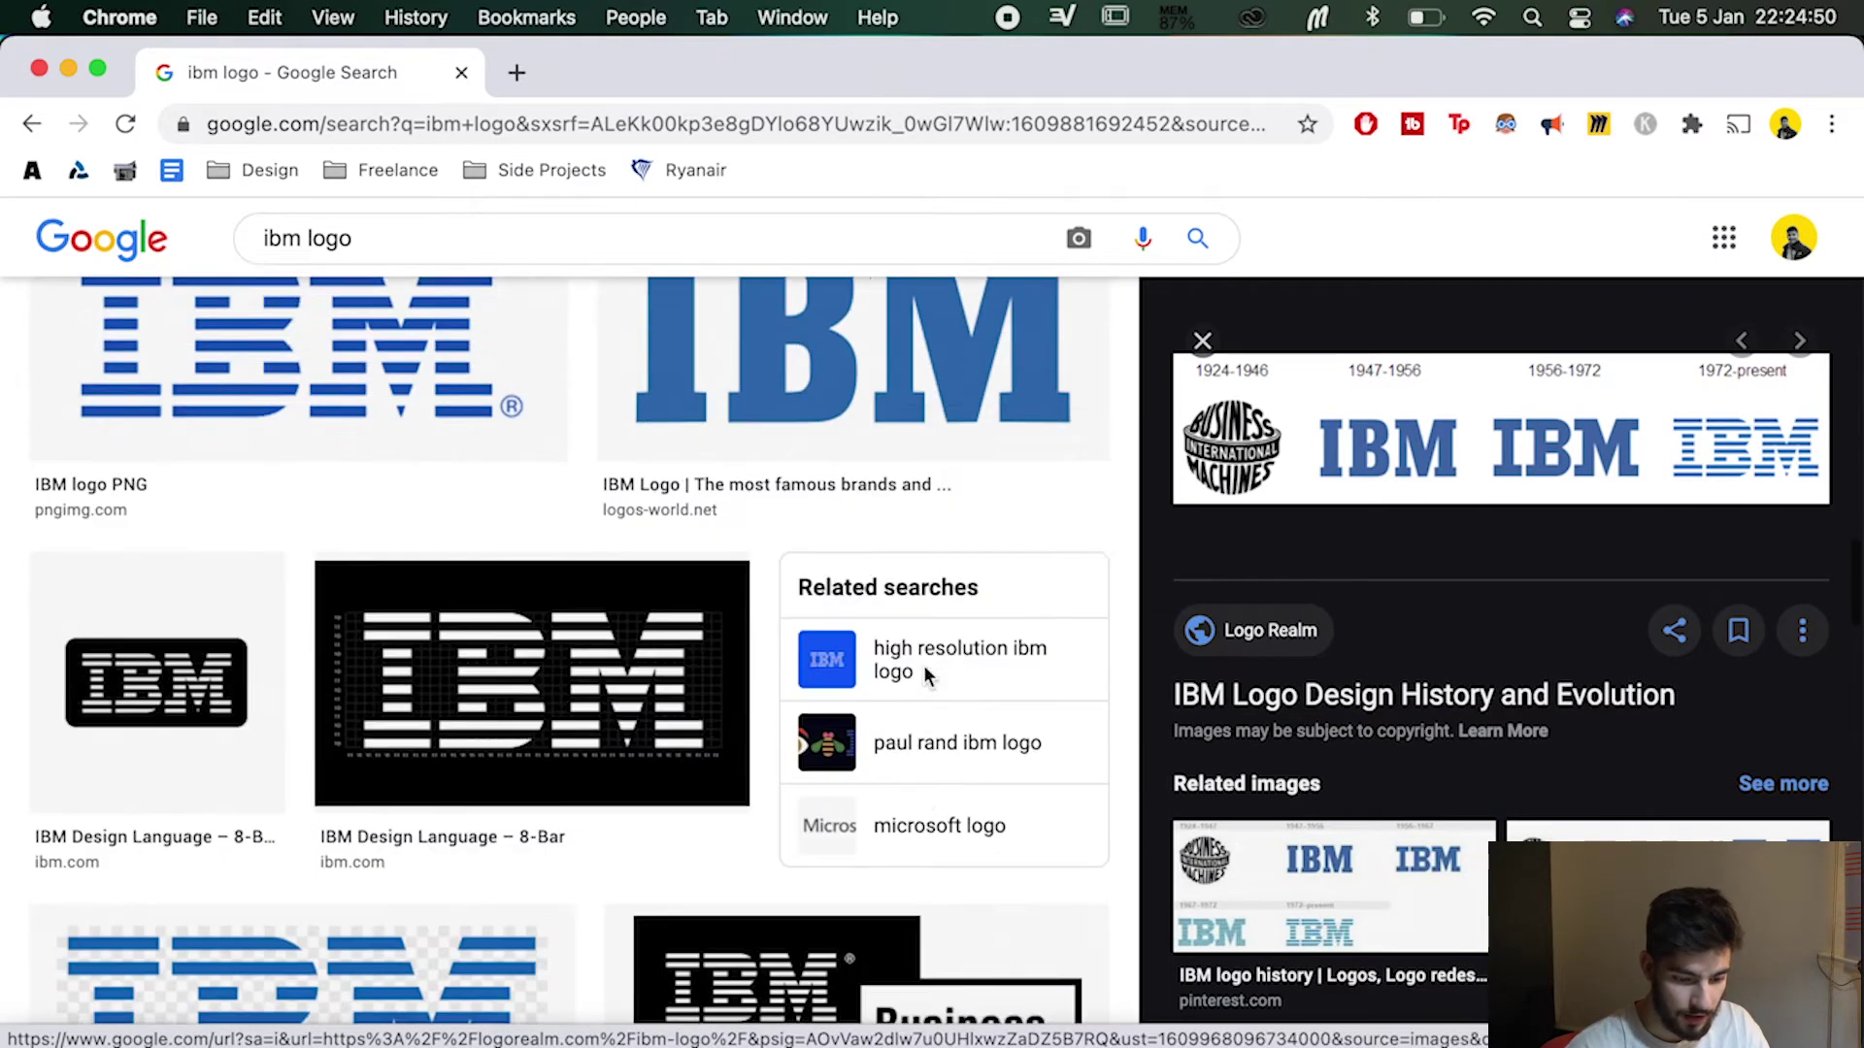
scroll(782, 772, "up", 10)
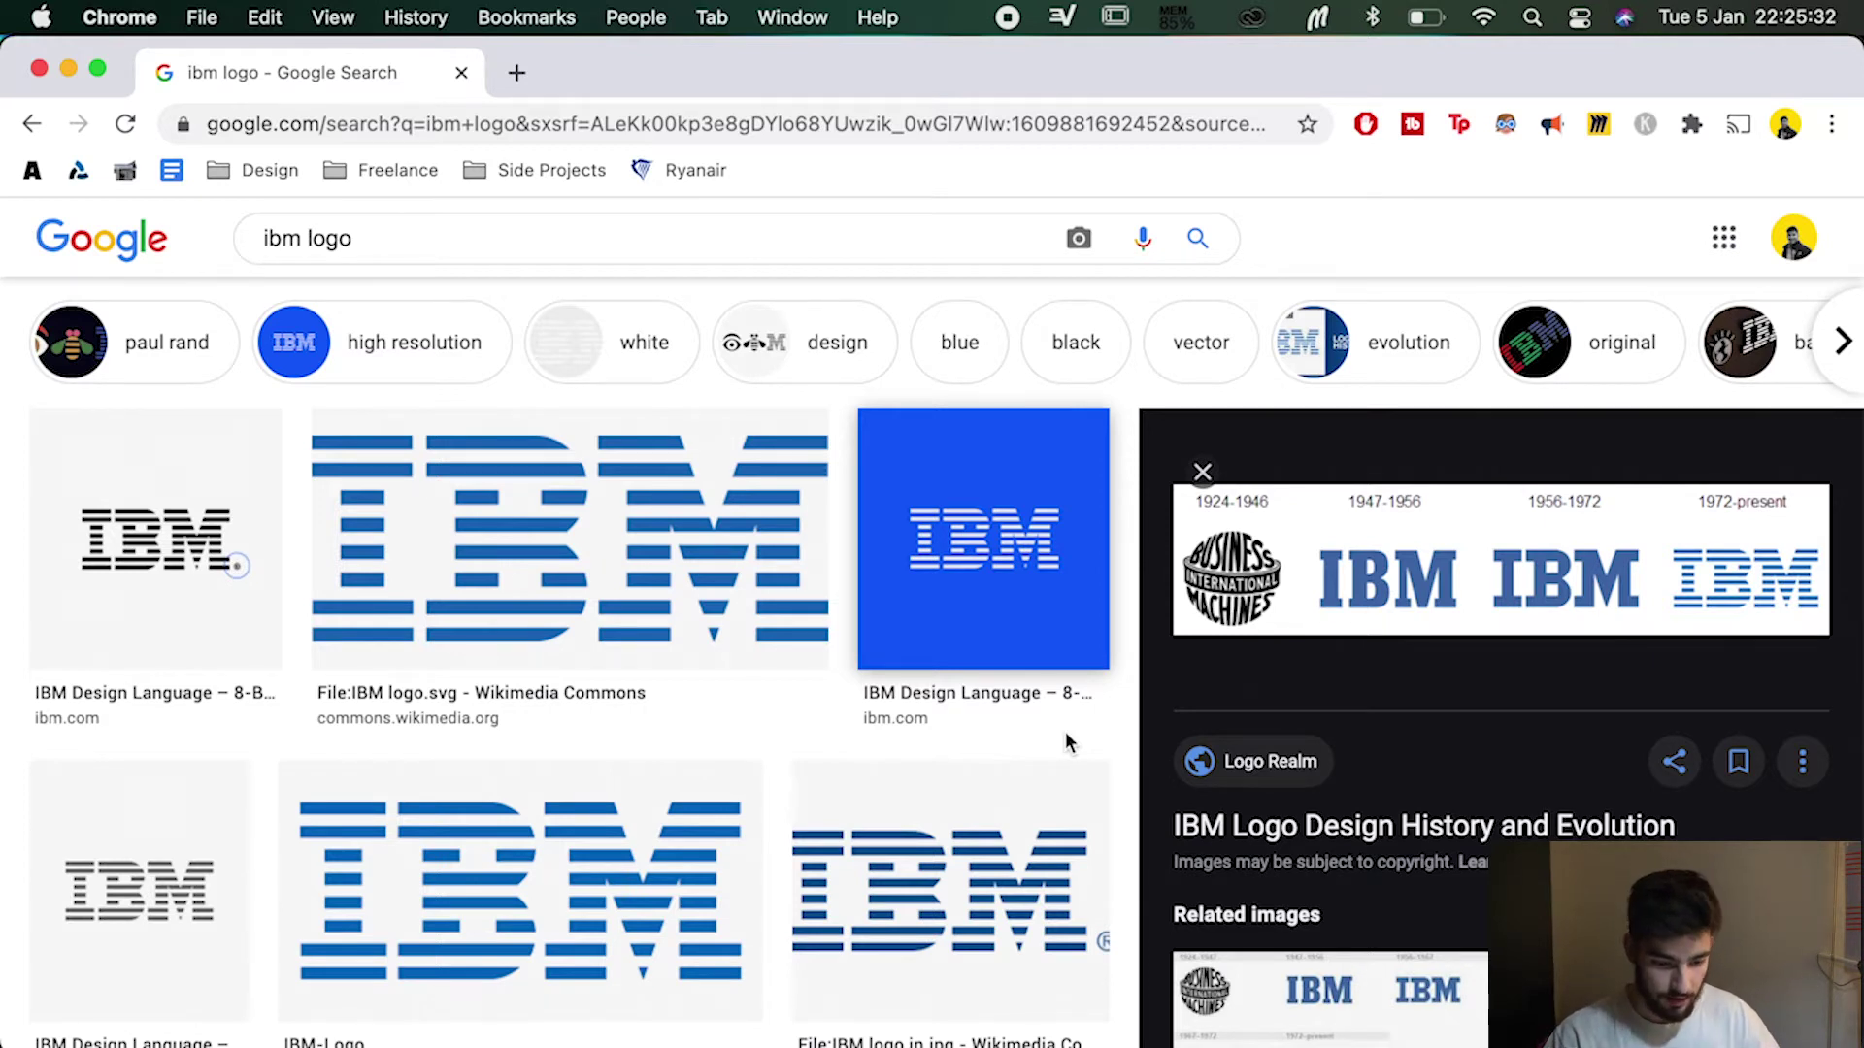
scroll(1414, 759, "down", 5)
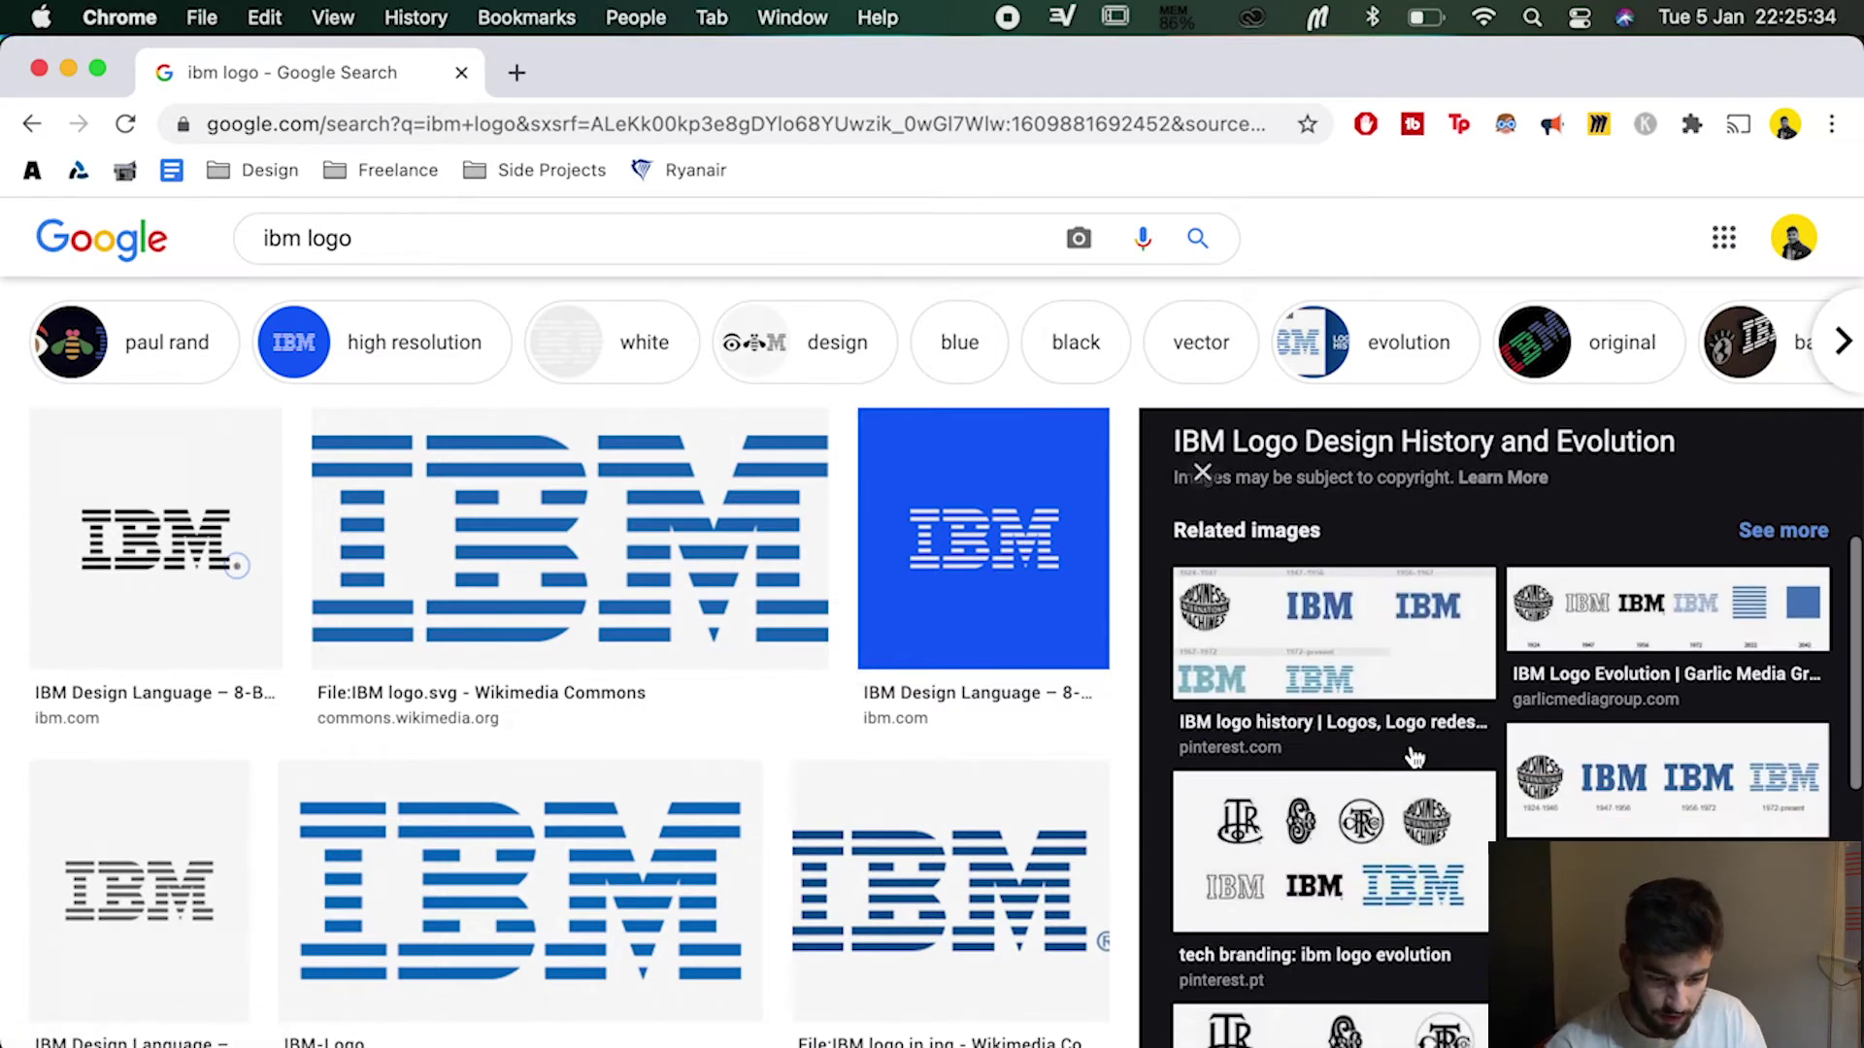
- View the related IBM logo history image and the 1889–2018 IBM logo evolution image
left_click(1253, 691)
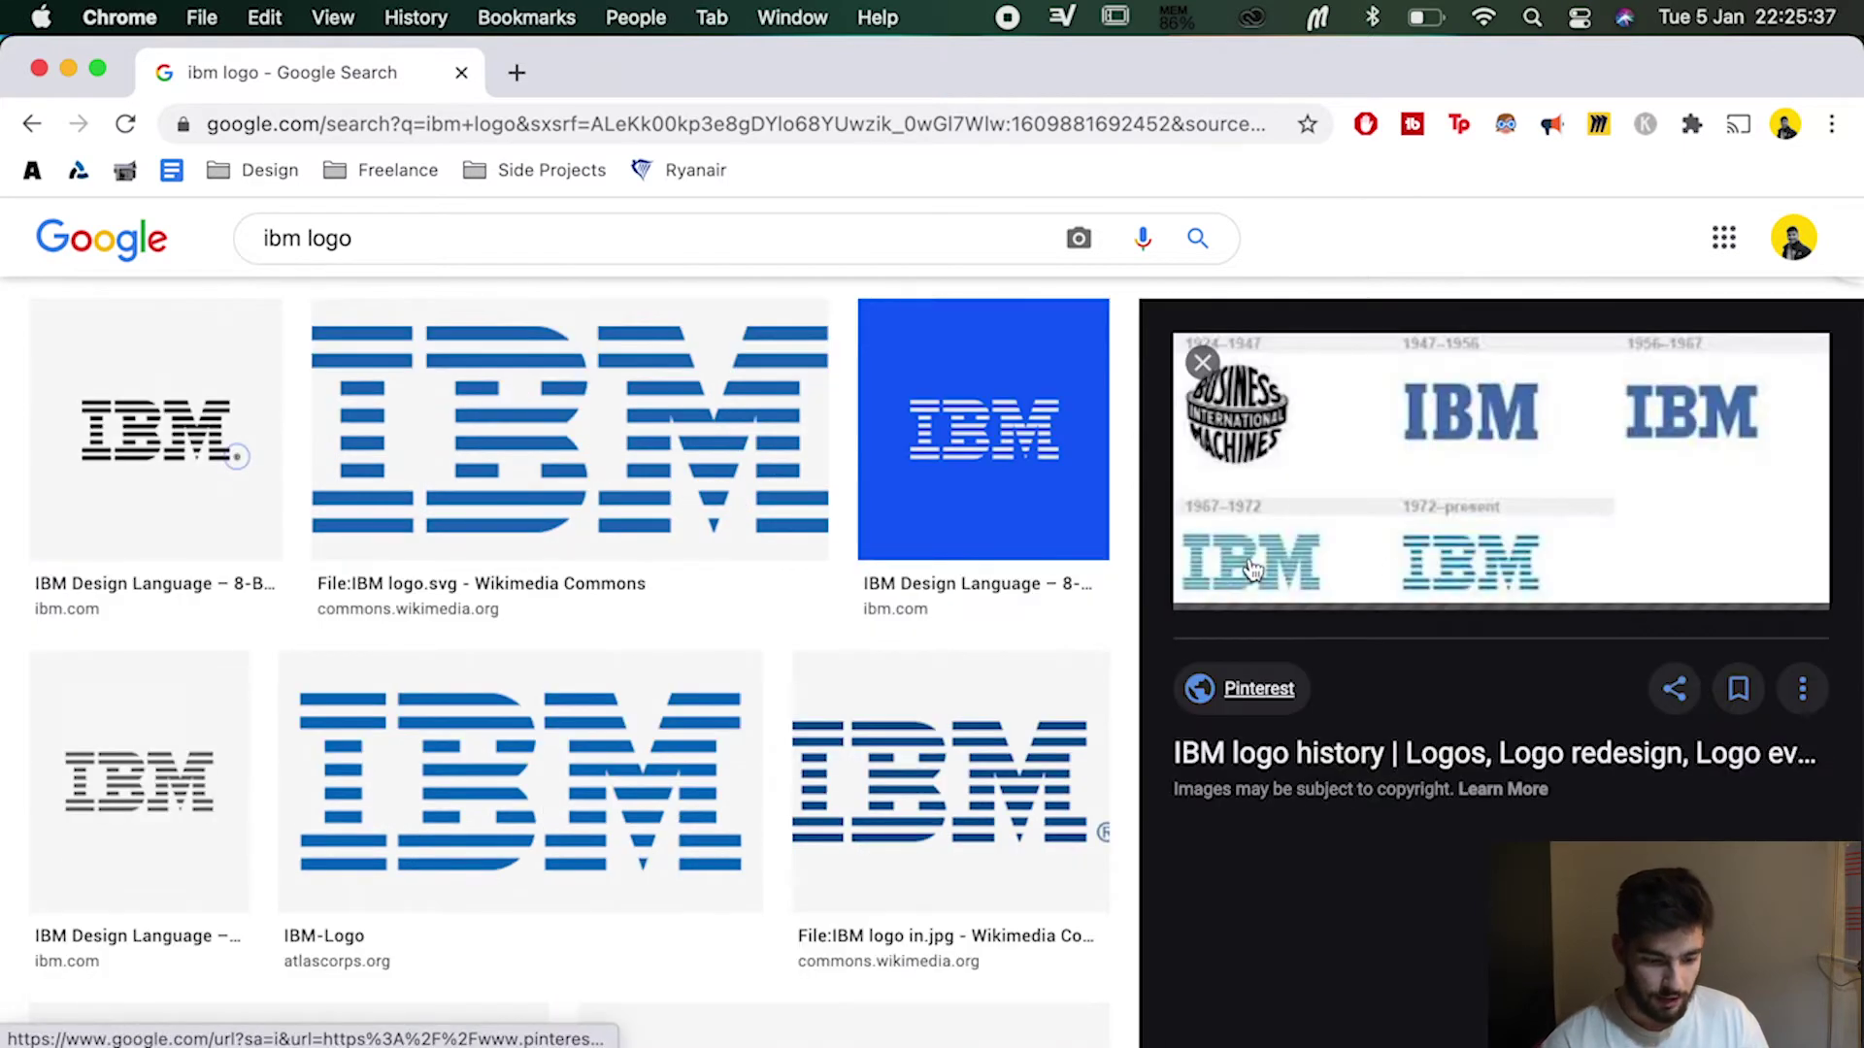
scroll(1478, 635, "down", 3)
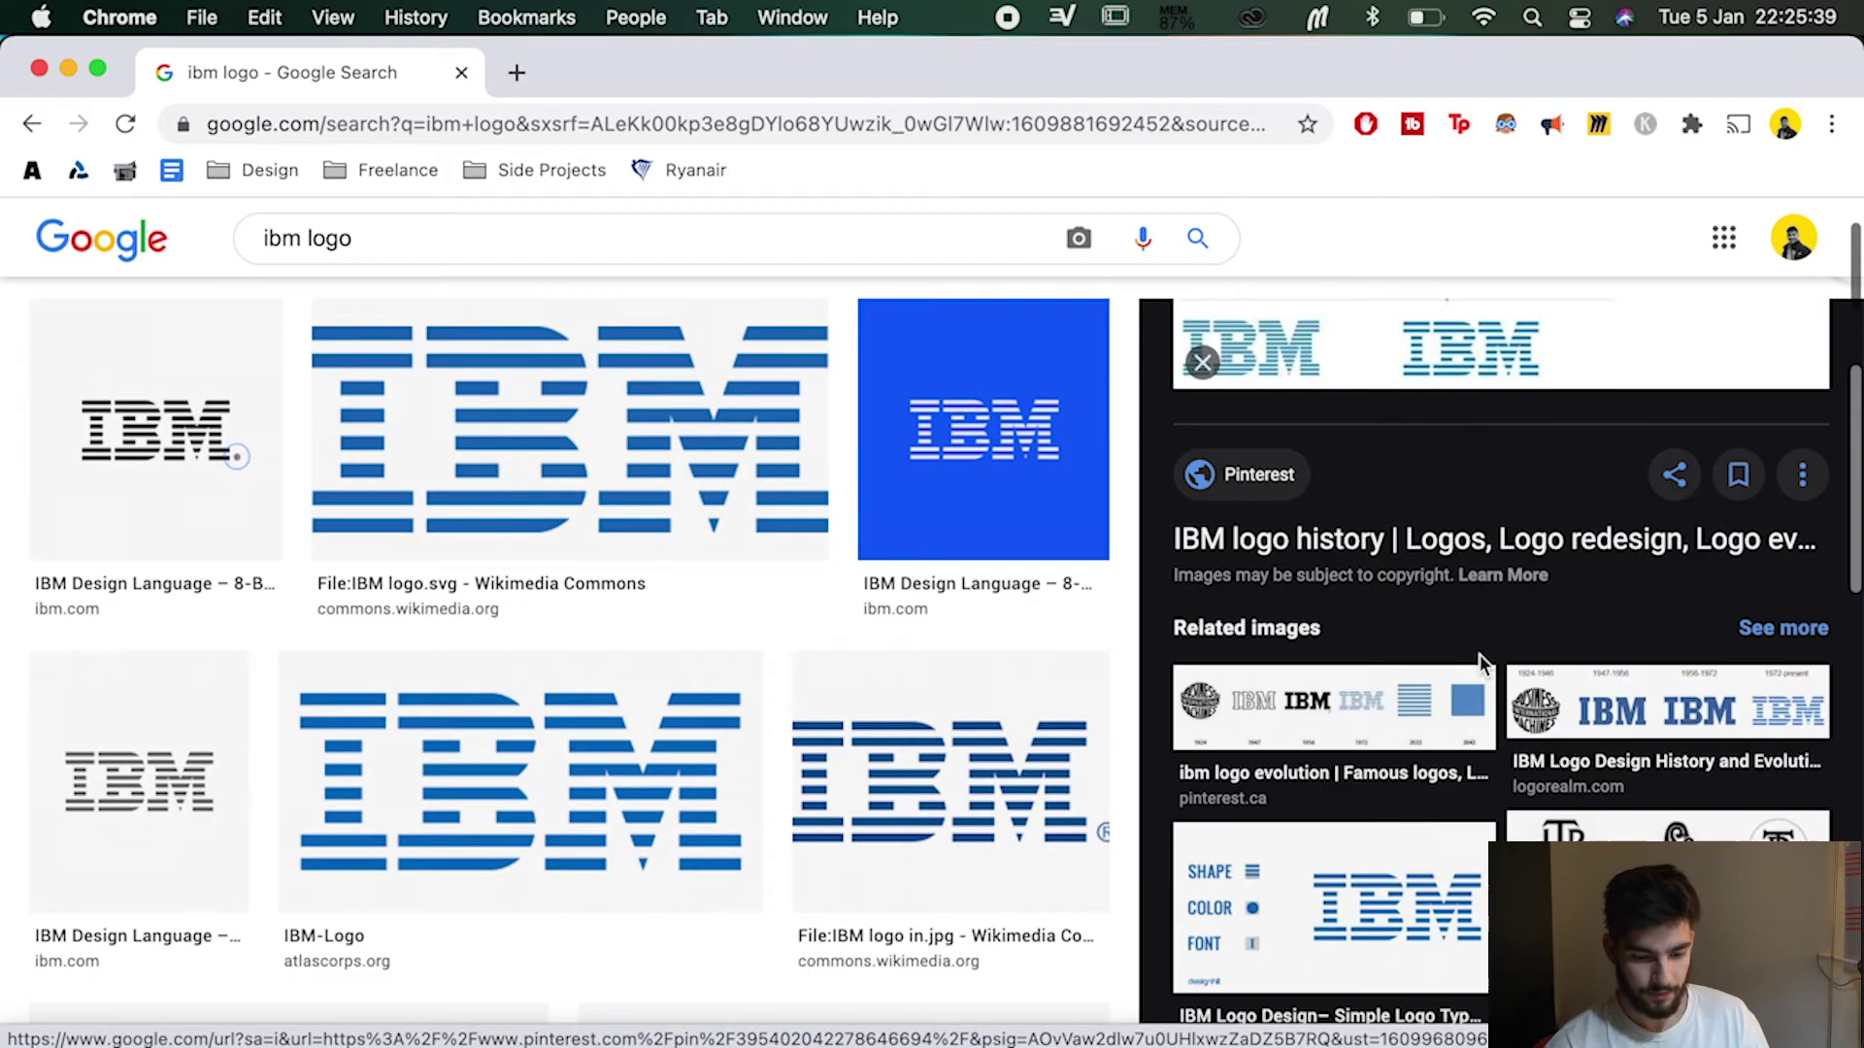
scroll(1480, 654, "down", 2)
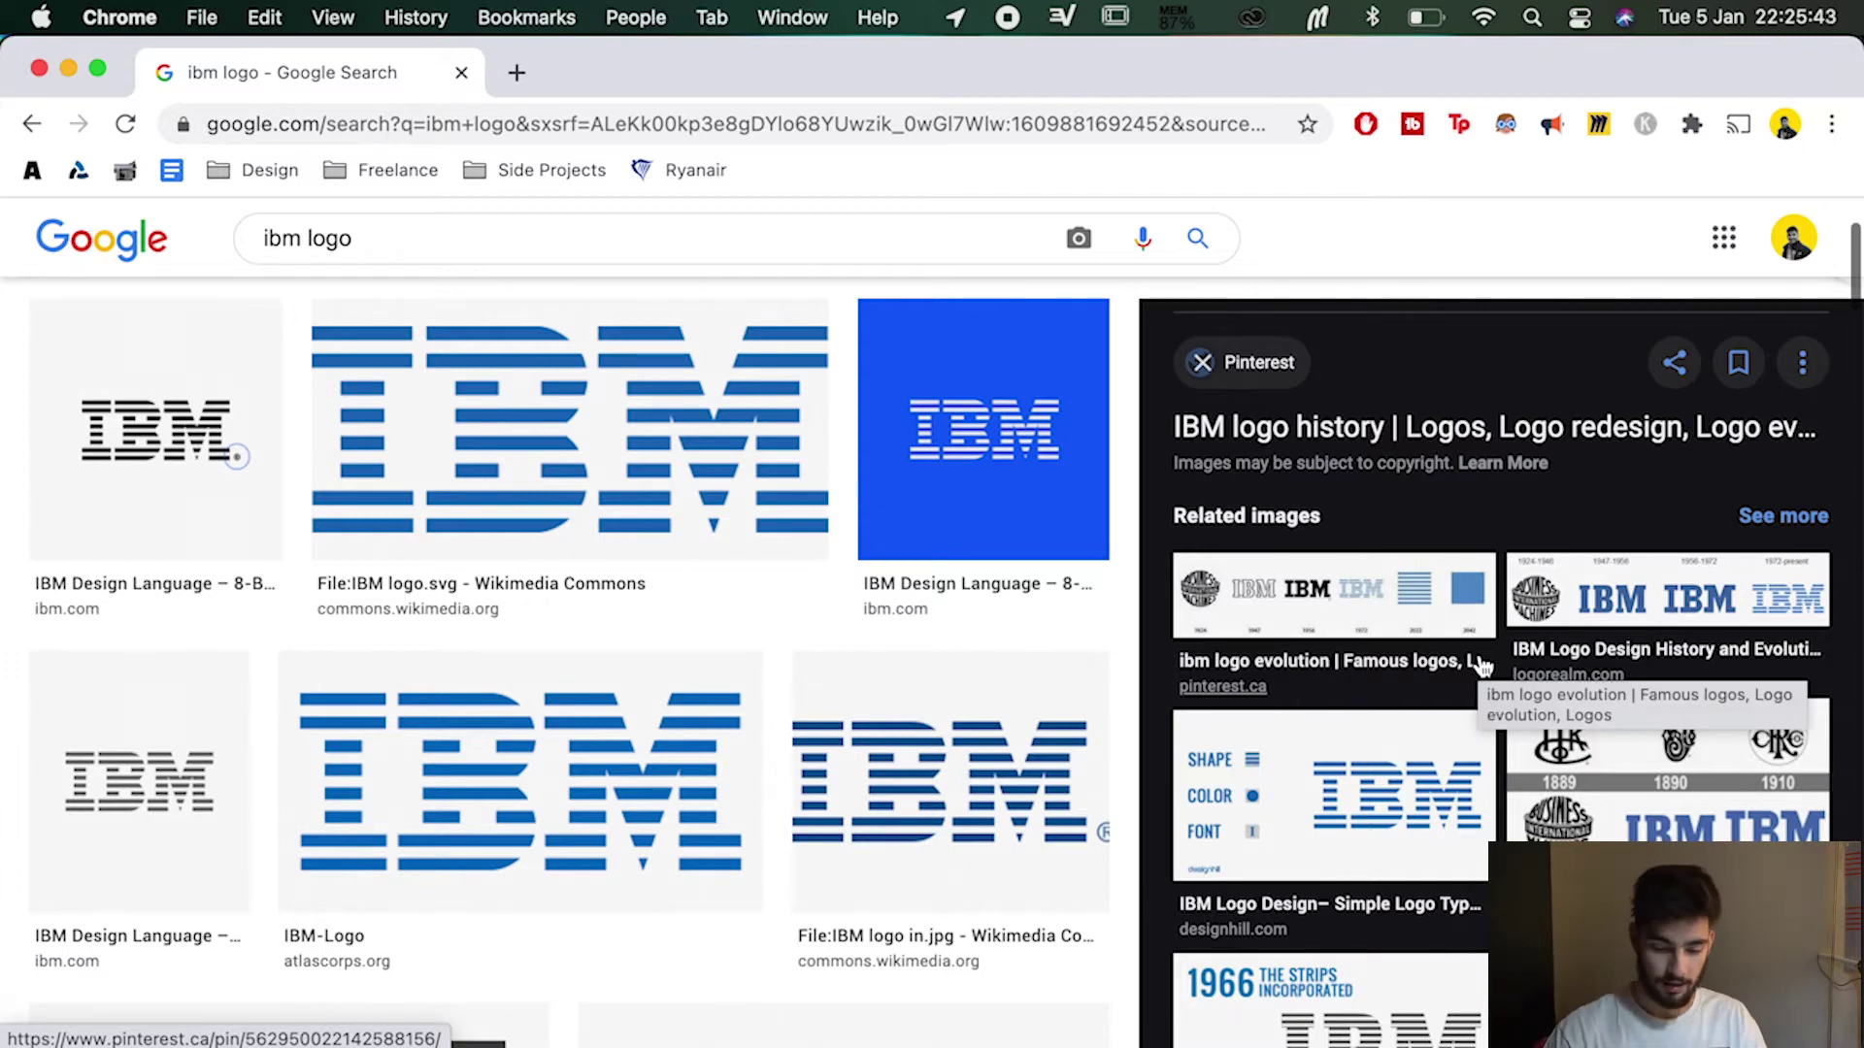
left_click(1659, 757)
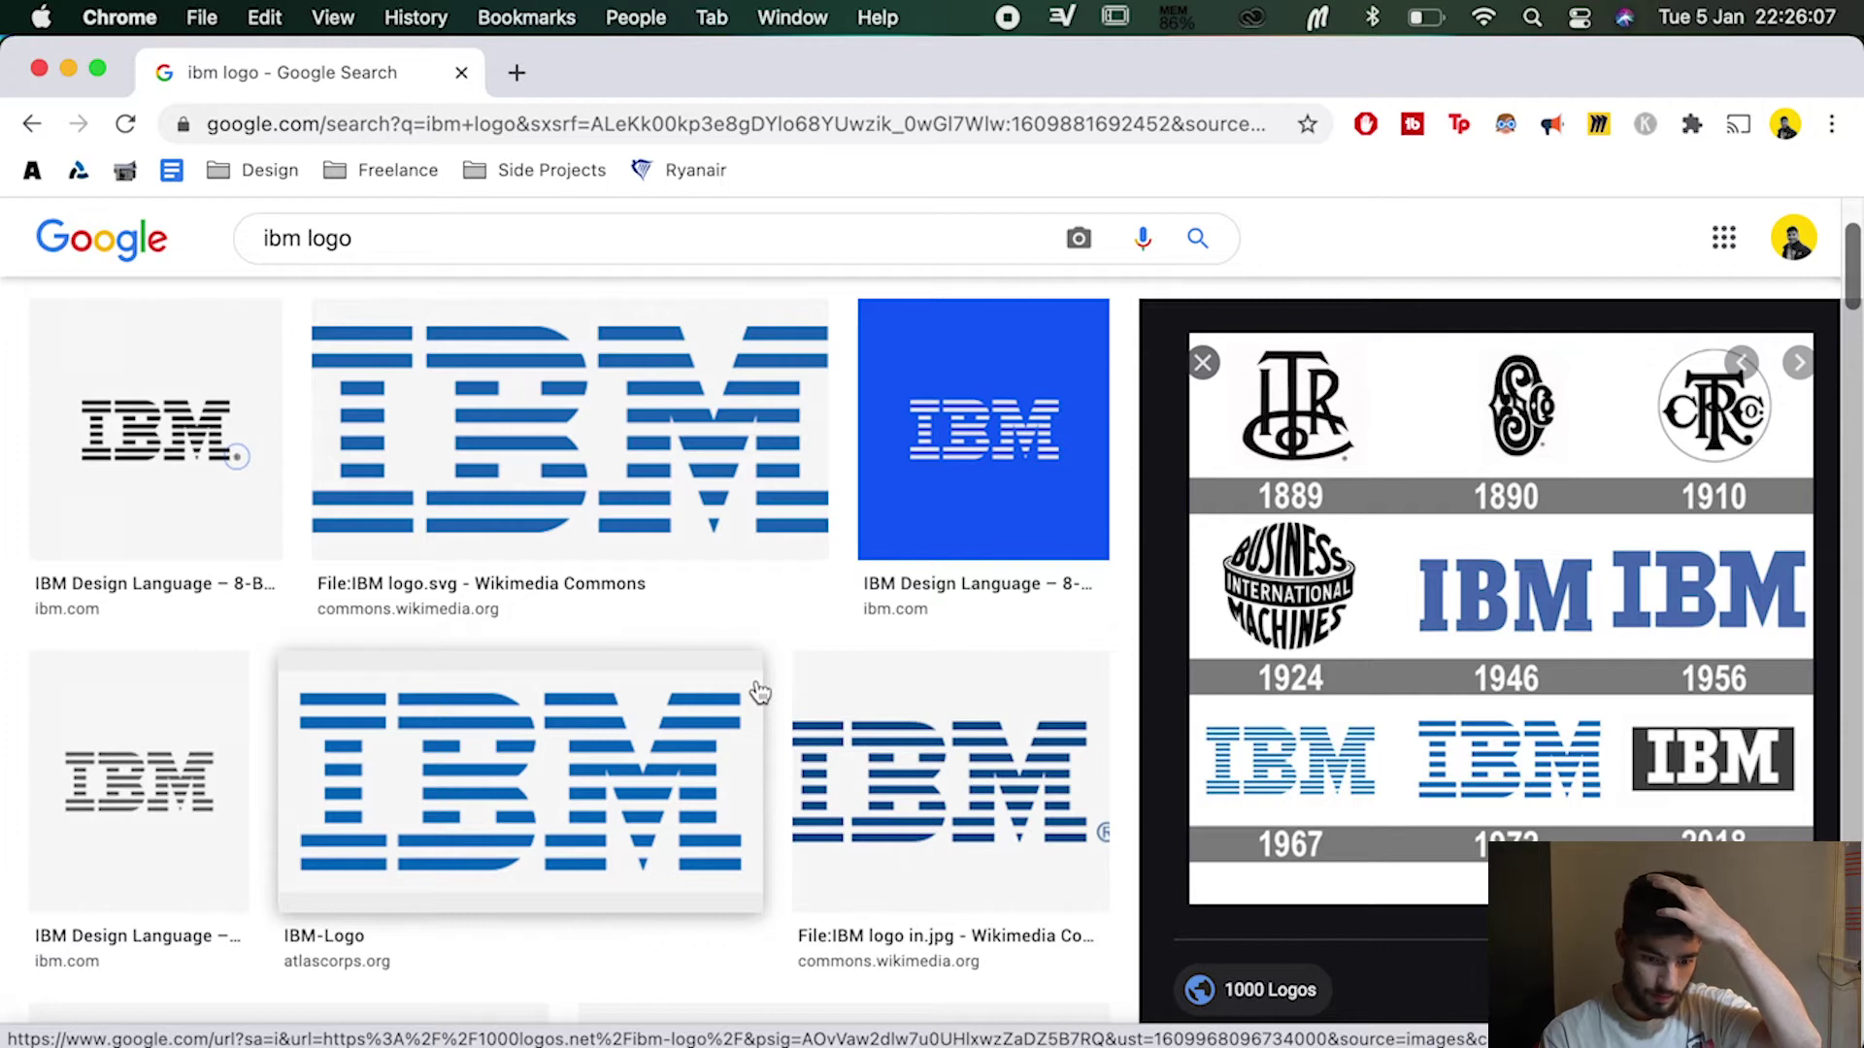
- Preview the 1000marcas IBM logo with white letters on dark grey
scroll(760, 693, "up", 2)
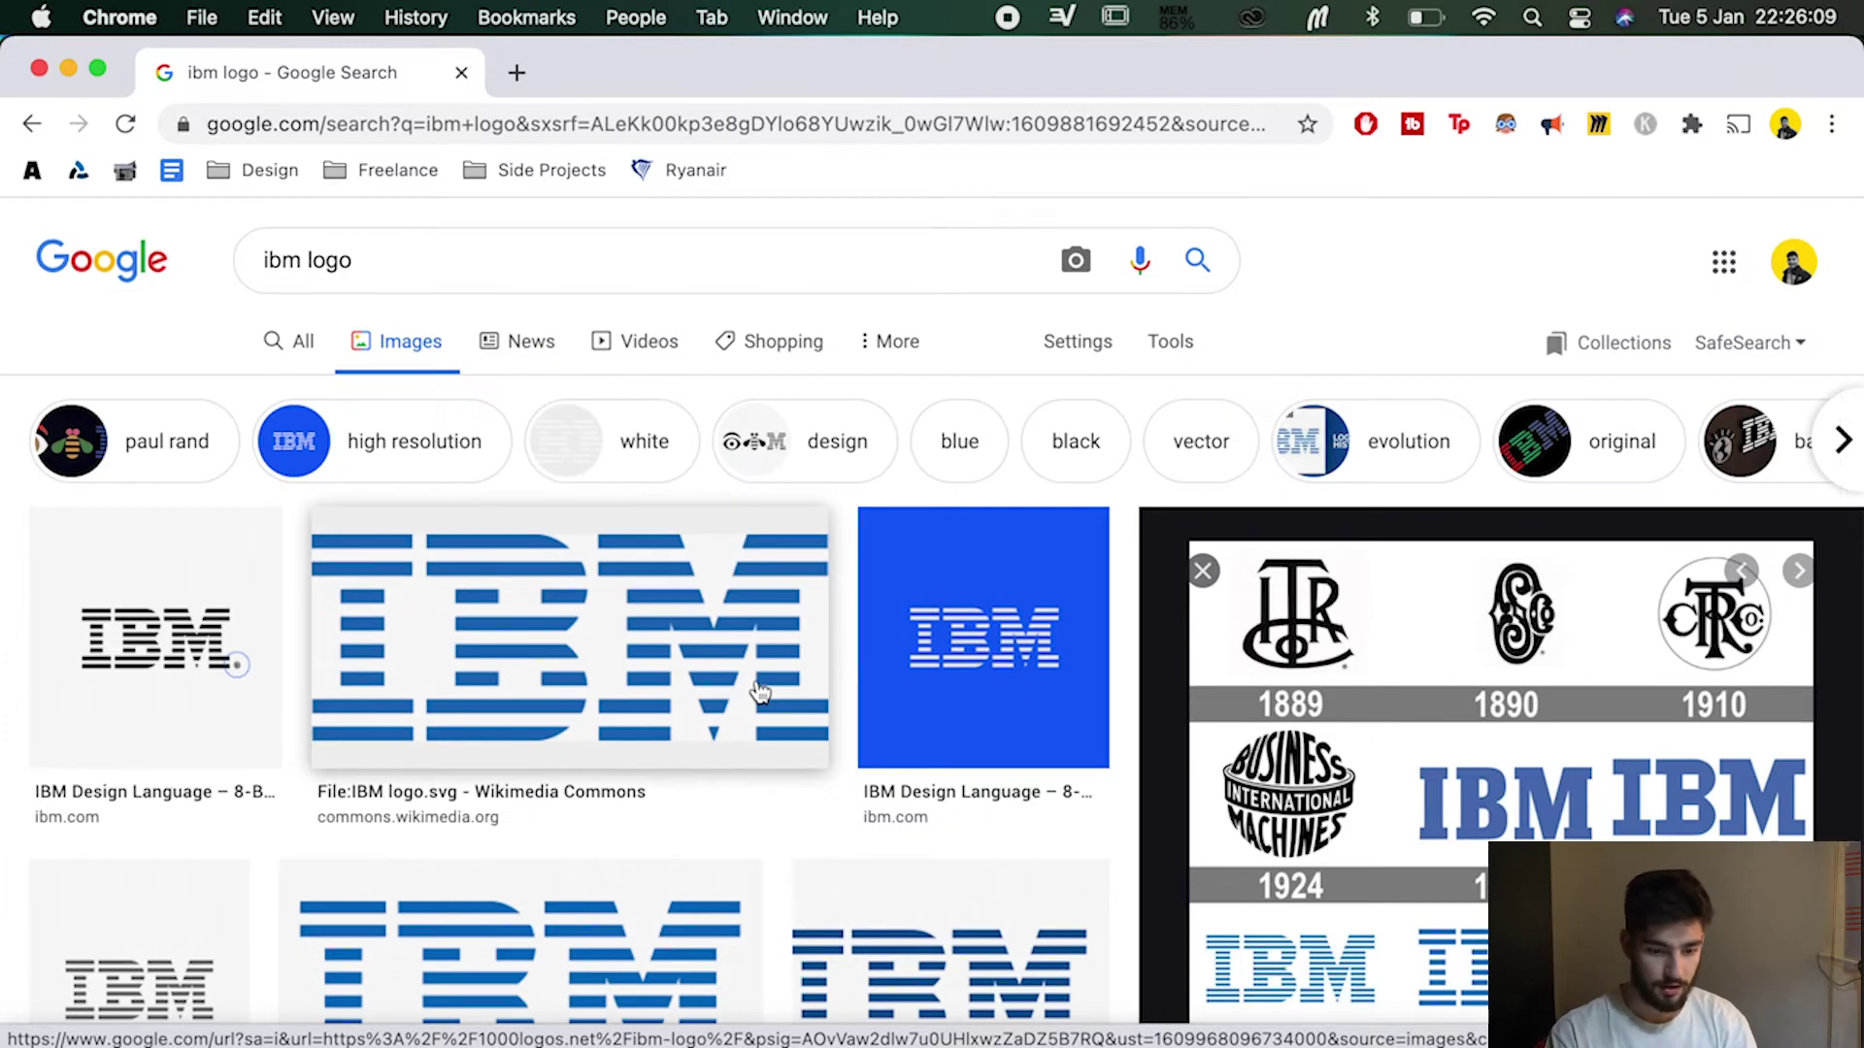
scroll(760, 692, "down", 5)
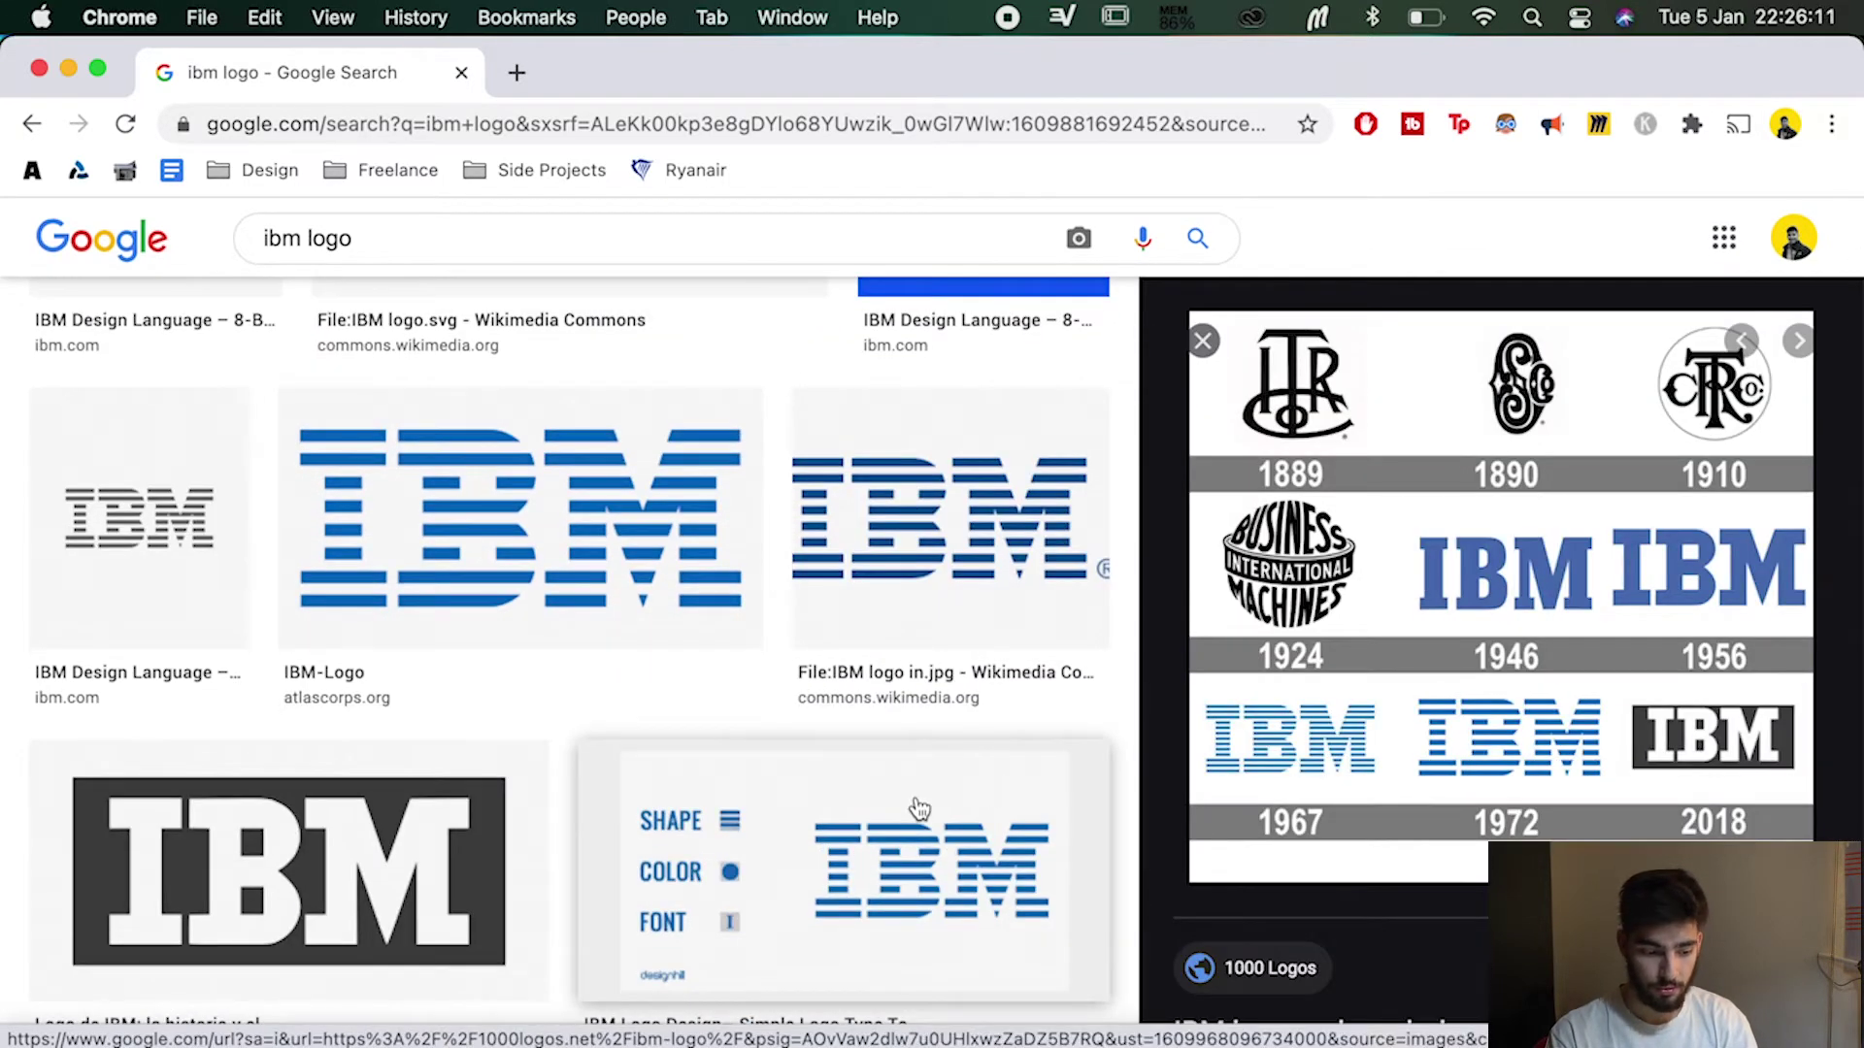
scroll(908, 806, "down", 2)
left_click(286, 741)
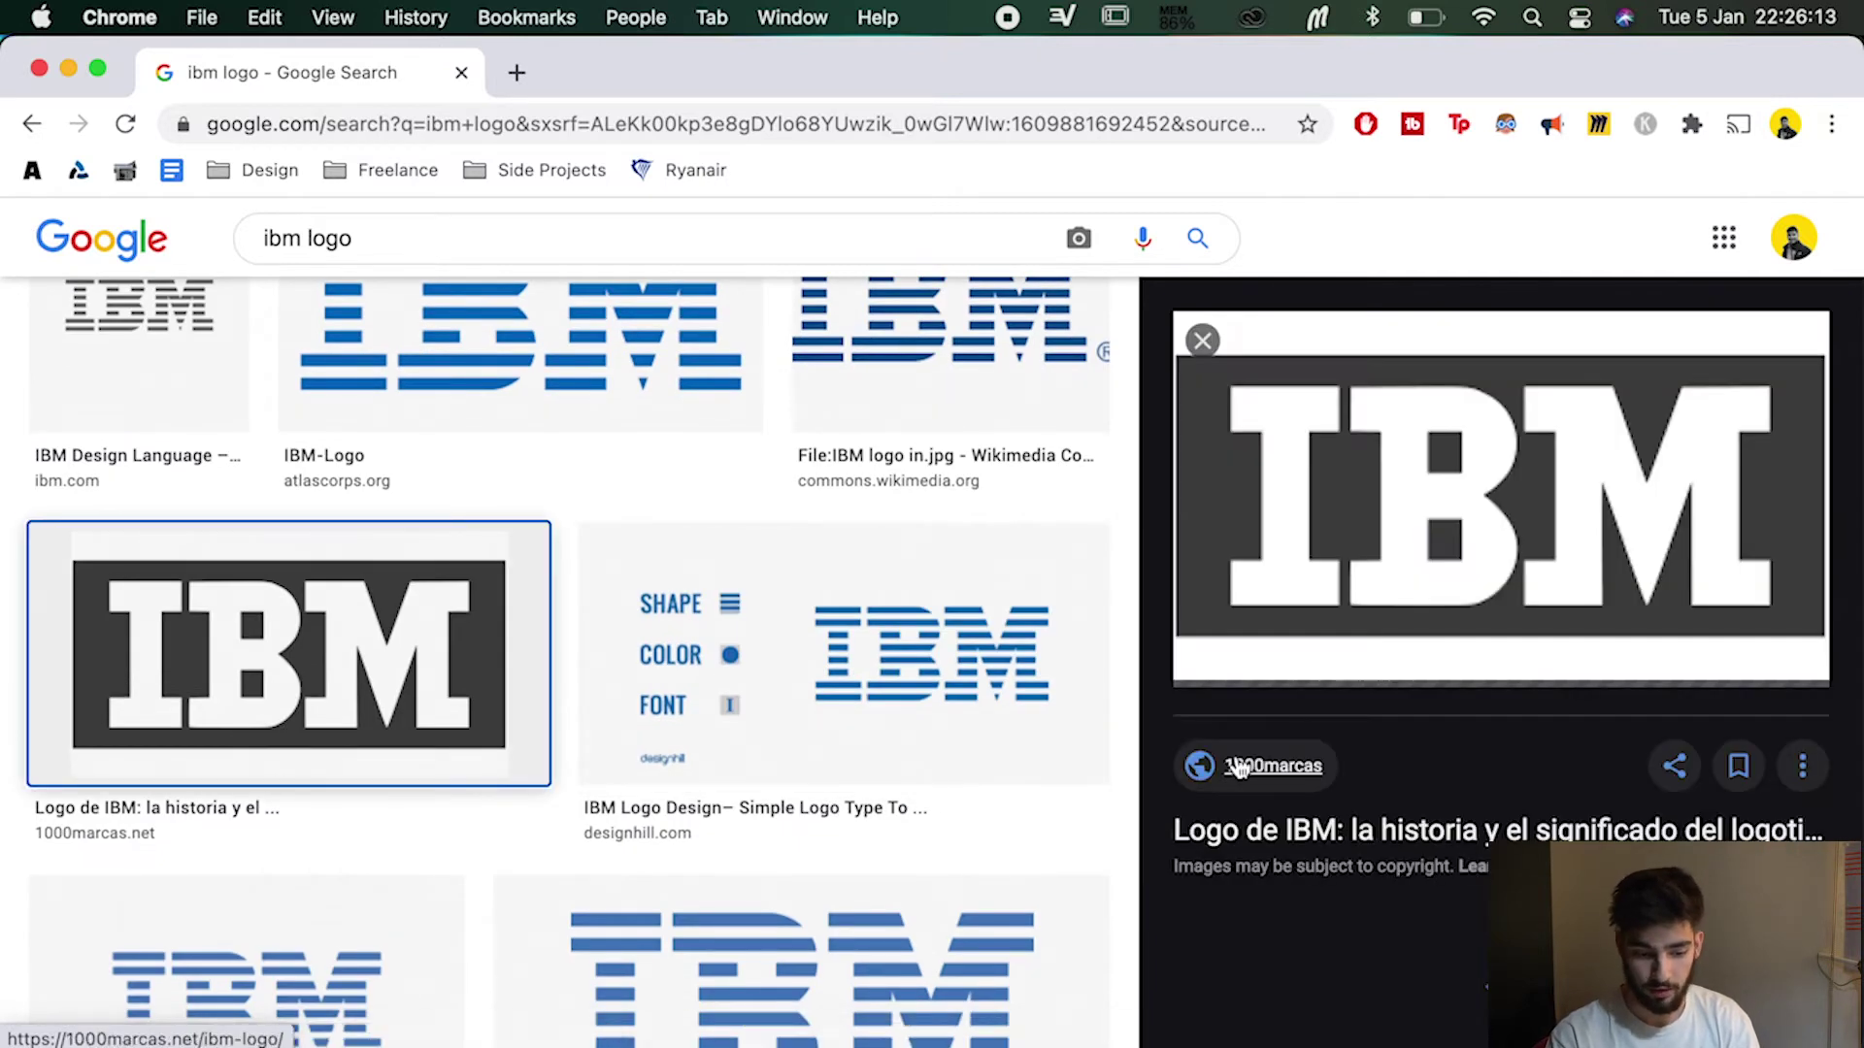
scroll(905, 745, "up", 5)
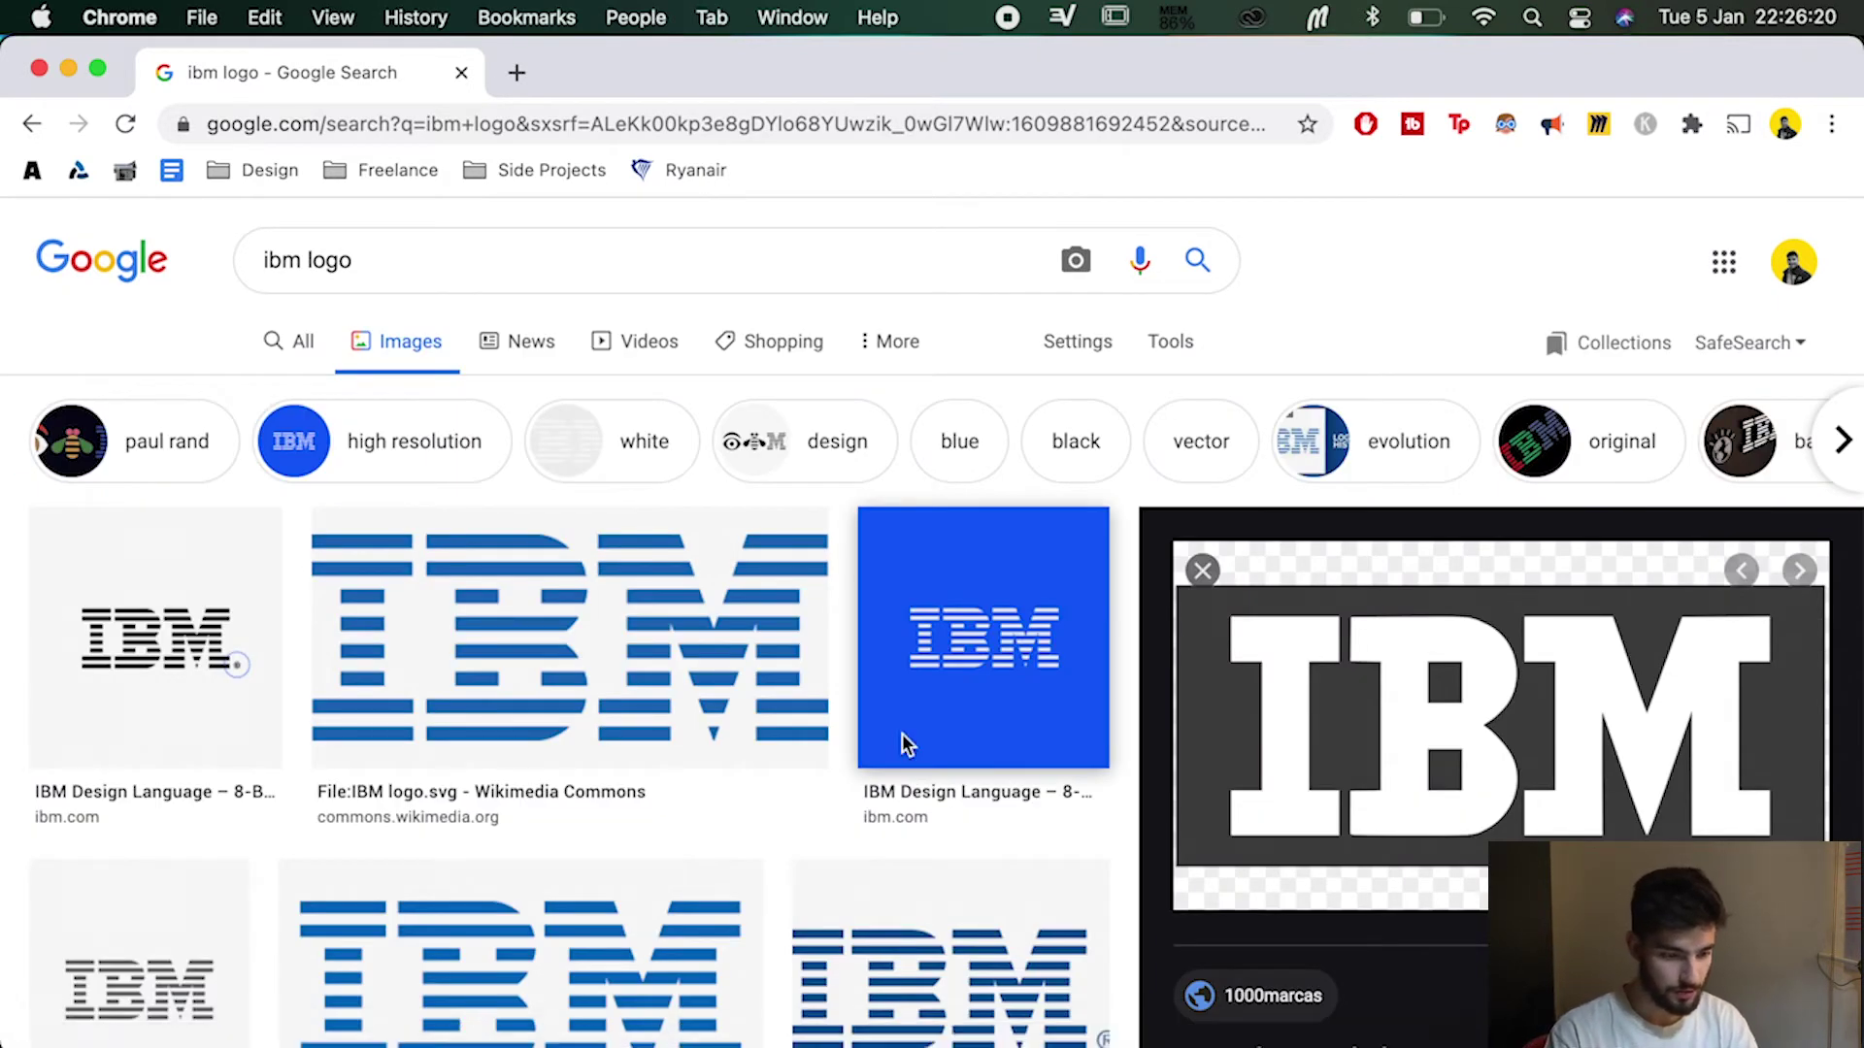
- Search Google for 'ibm logo font' in a new Chrome tab
key("super+t")
type("ibm logo f")
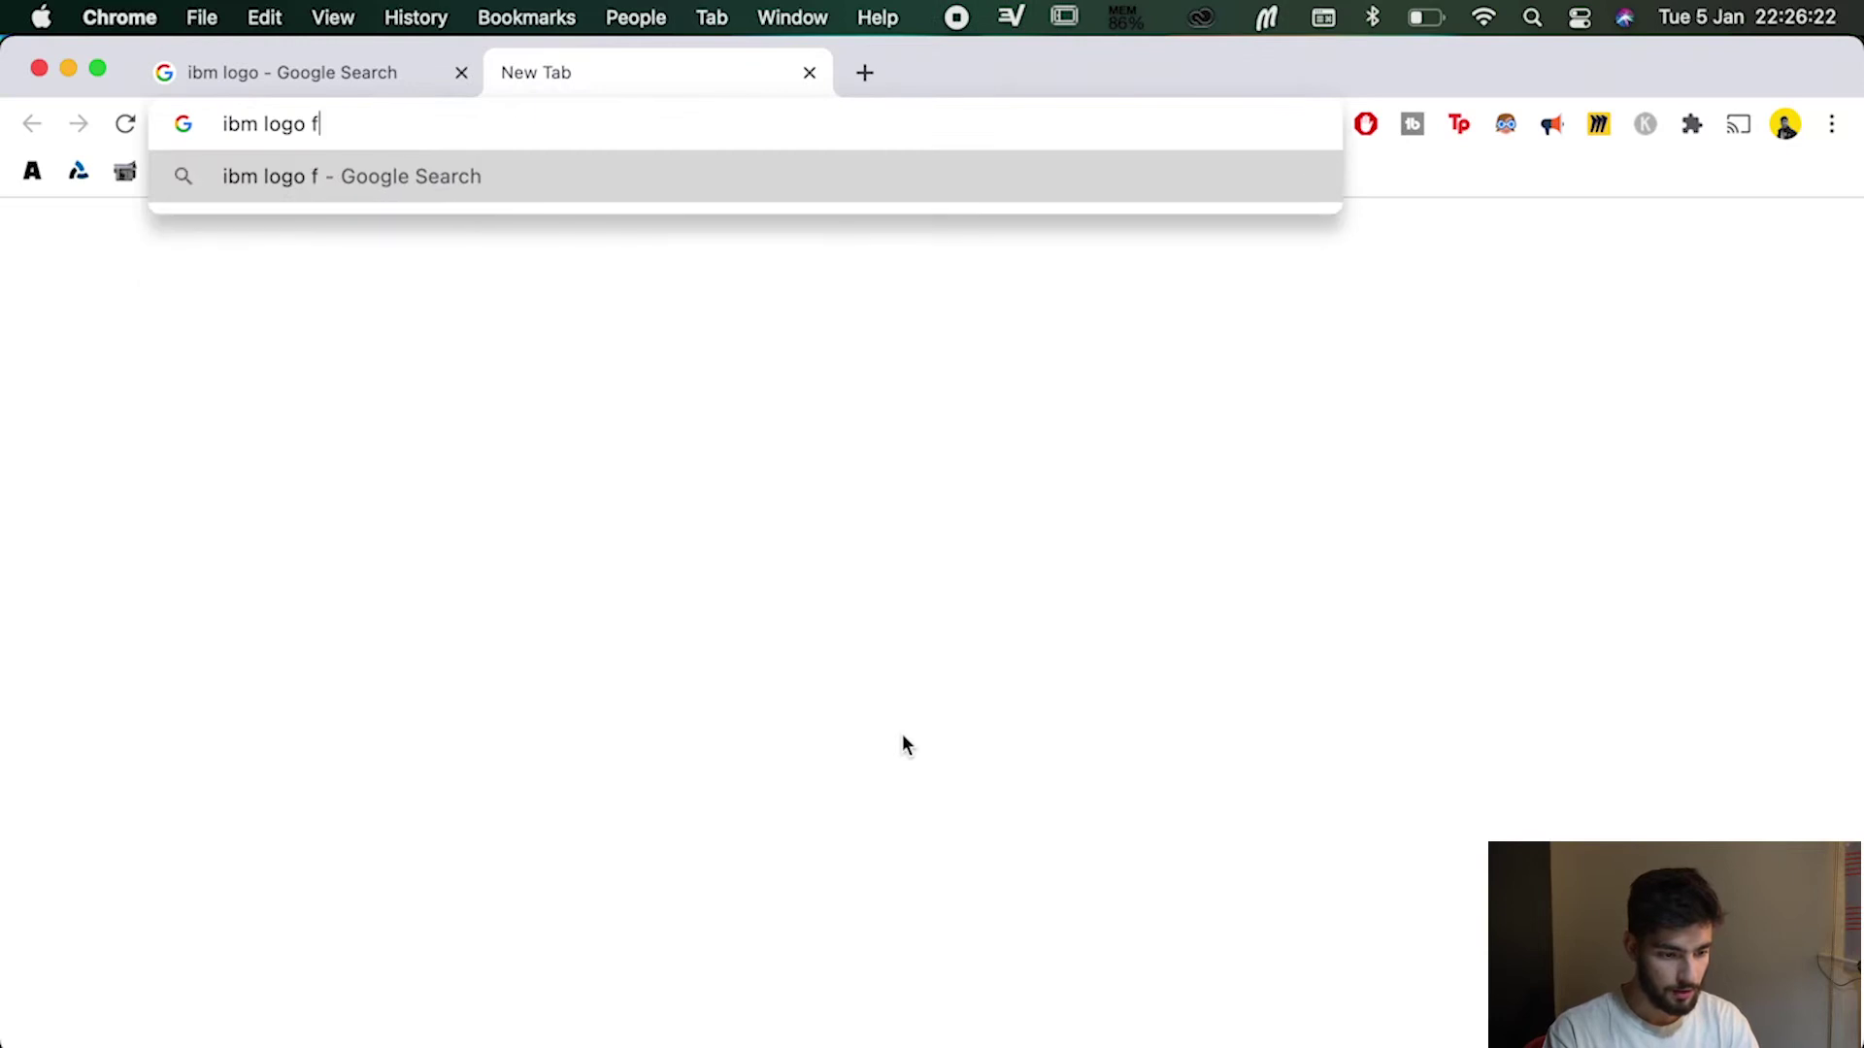
type("ont")
key("Return")
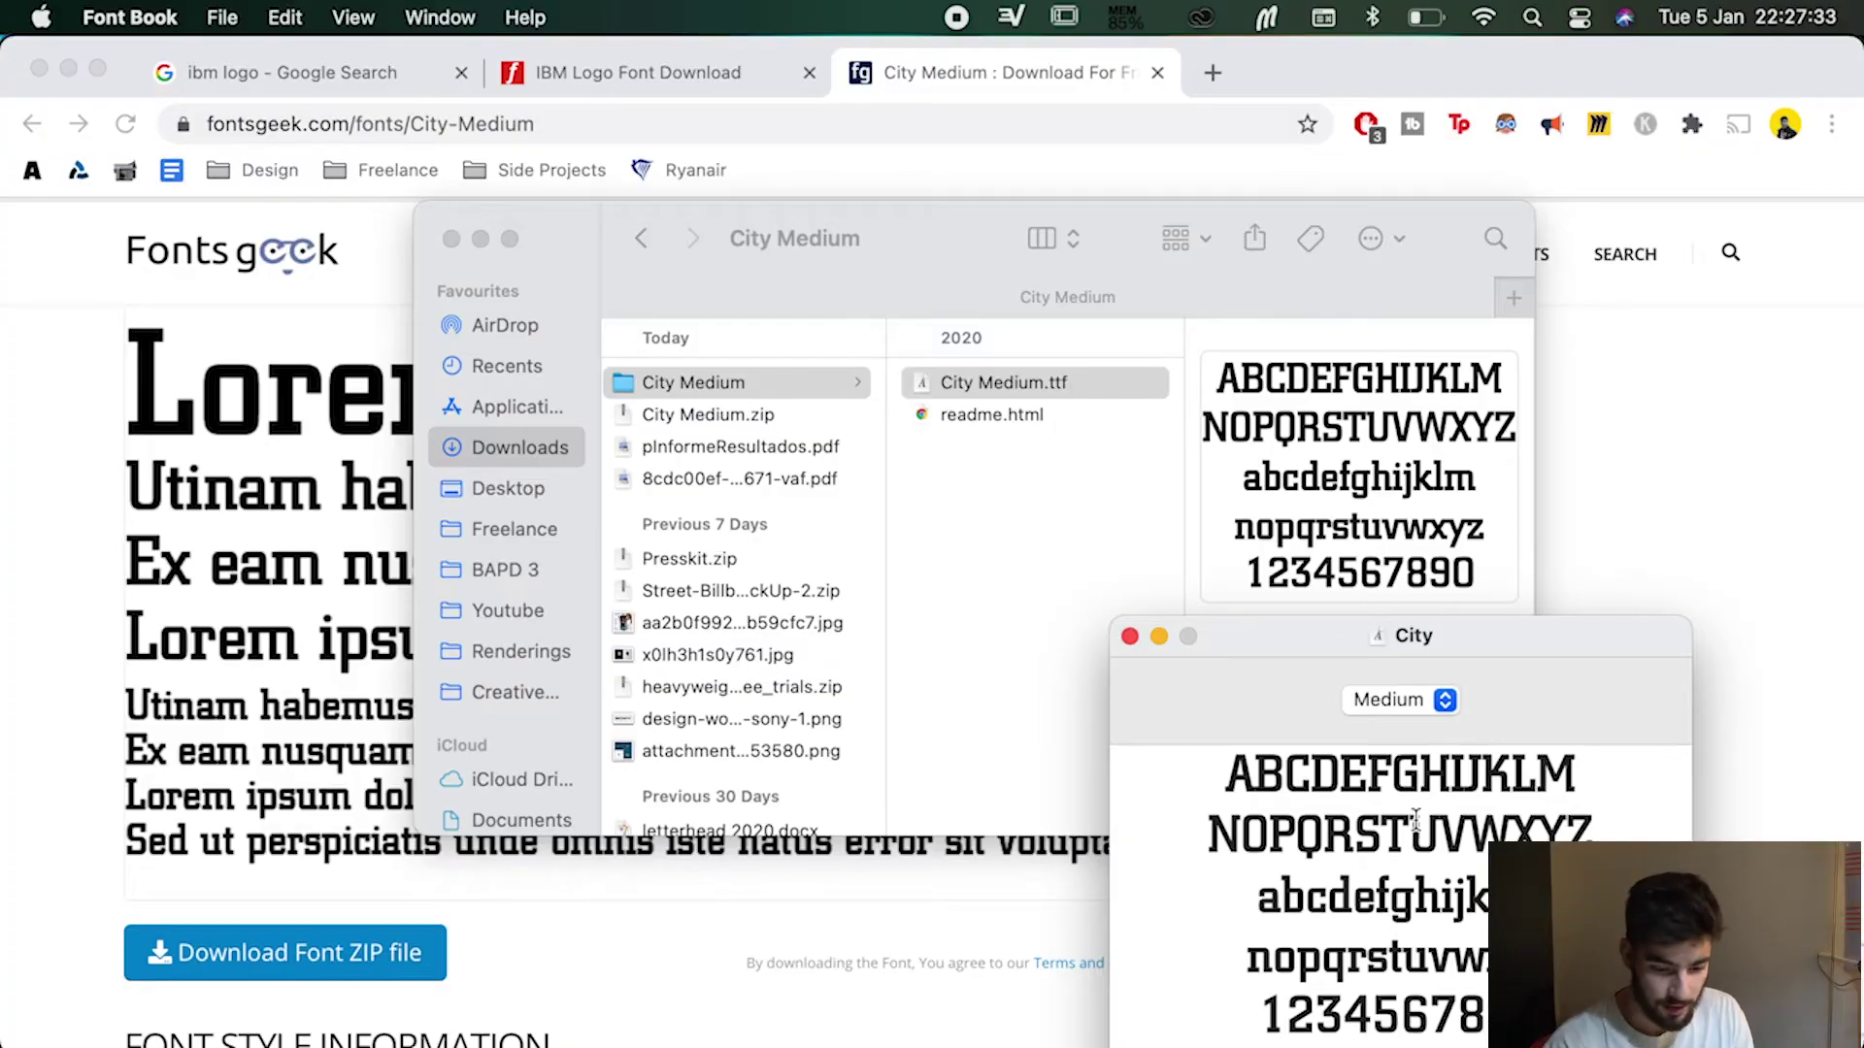
- Move the City font preview window aside and install City Medium
left_click_drag(1516, 662, 1480, 462)
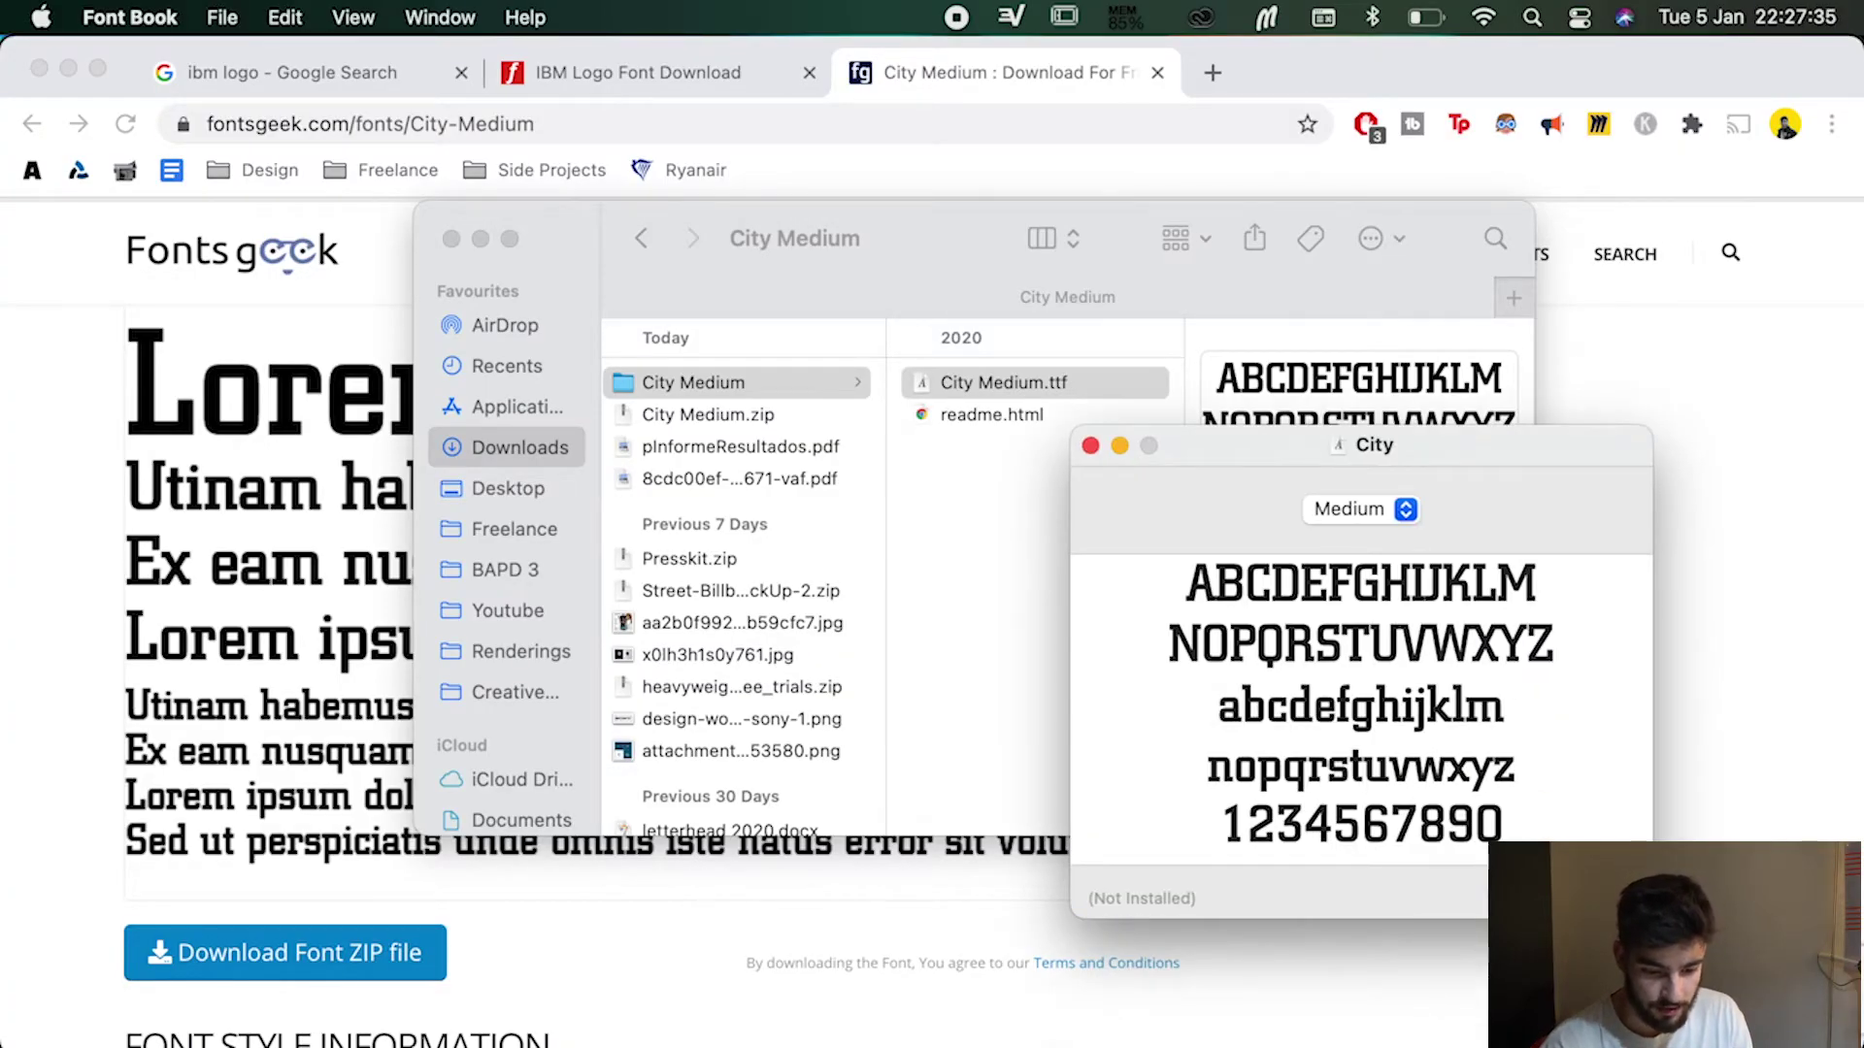
key("Return")
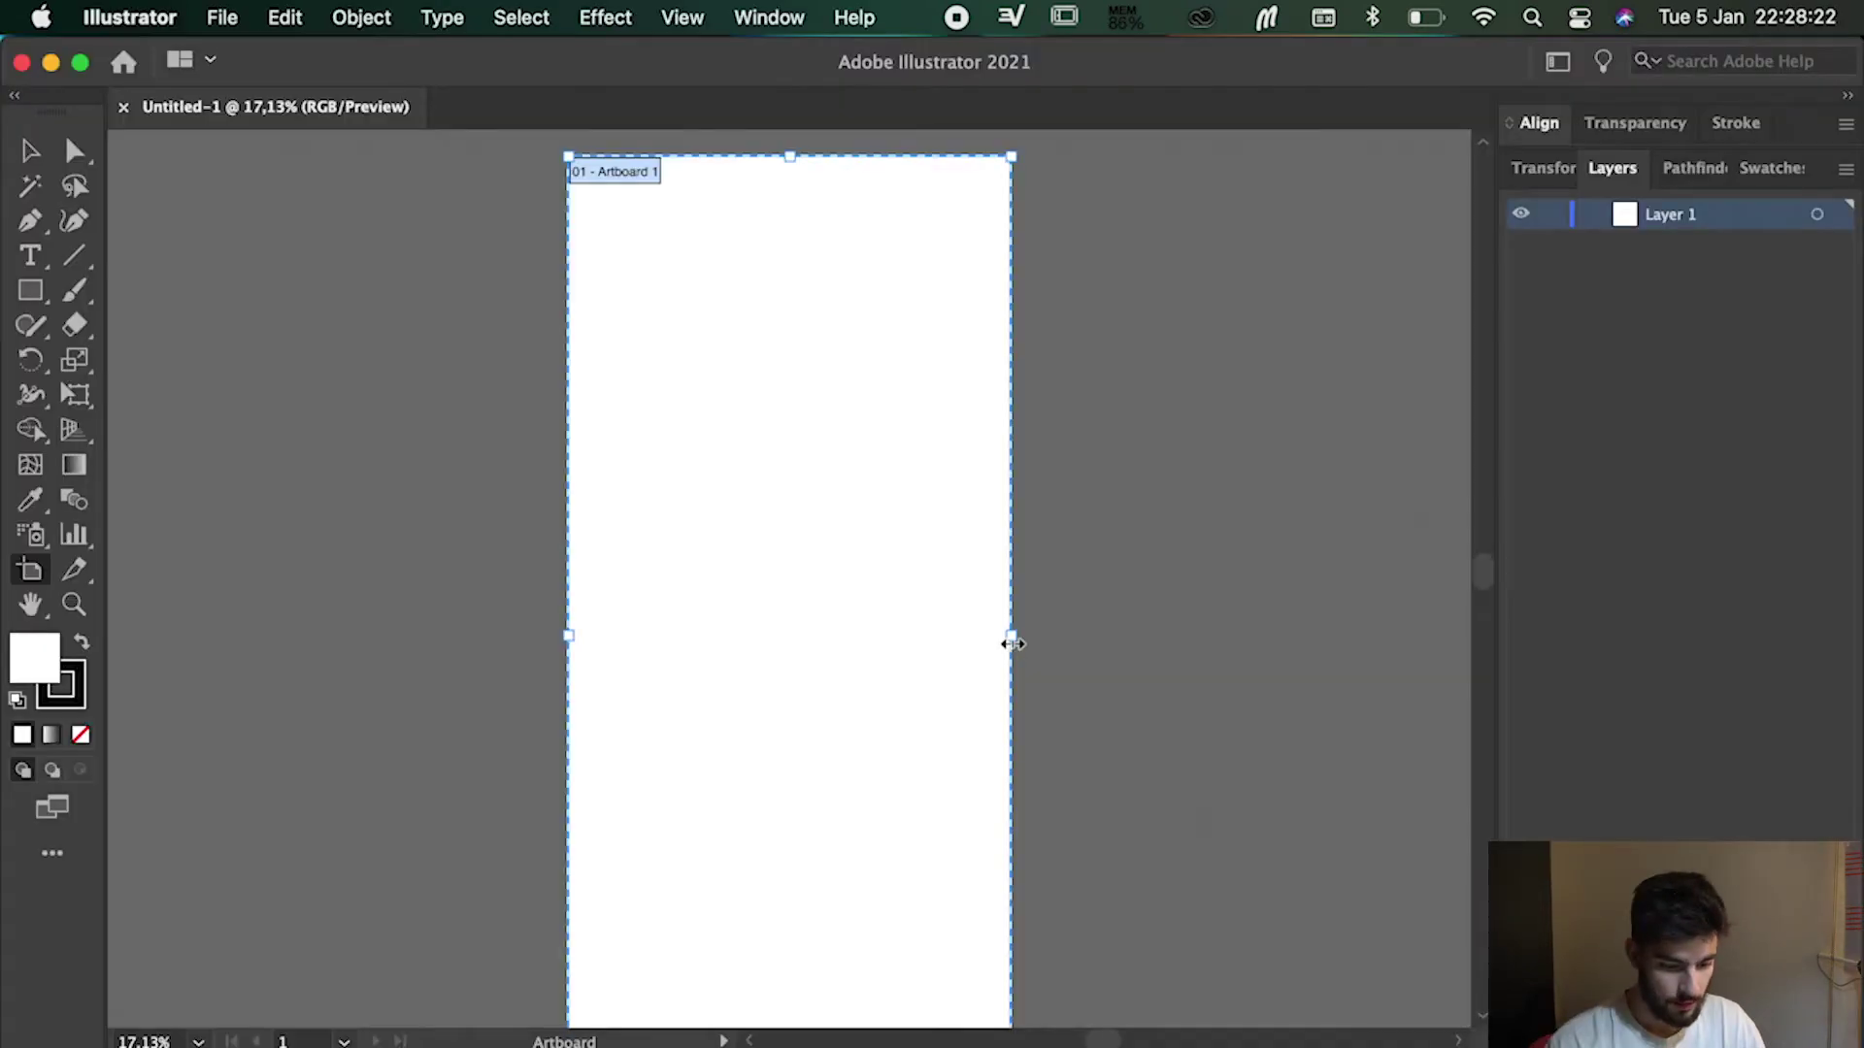
- Widen the artboard, remove the stray placeholder text, and reposition the artboard
left_click_drag(1009, 636, 1222, 669)
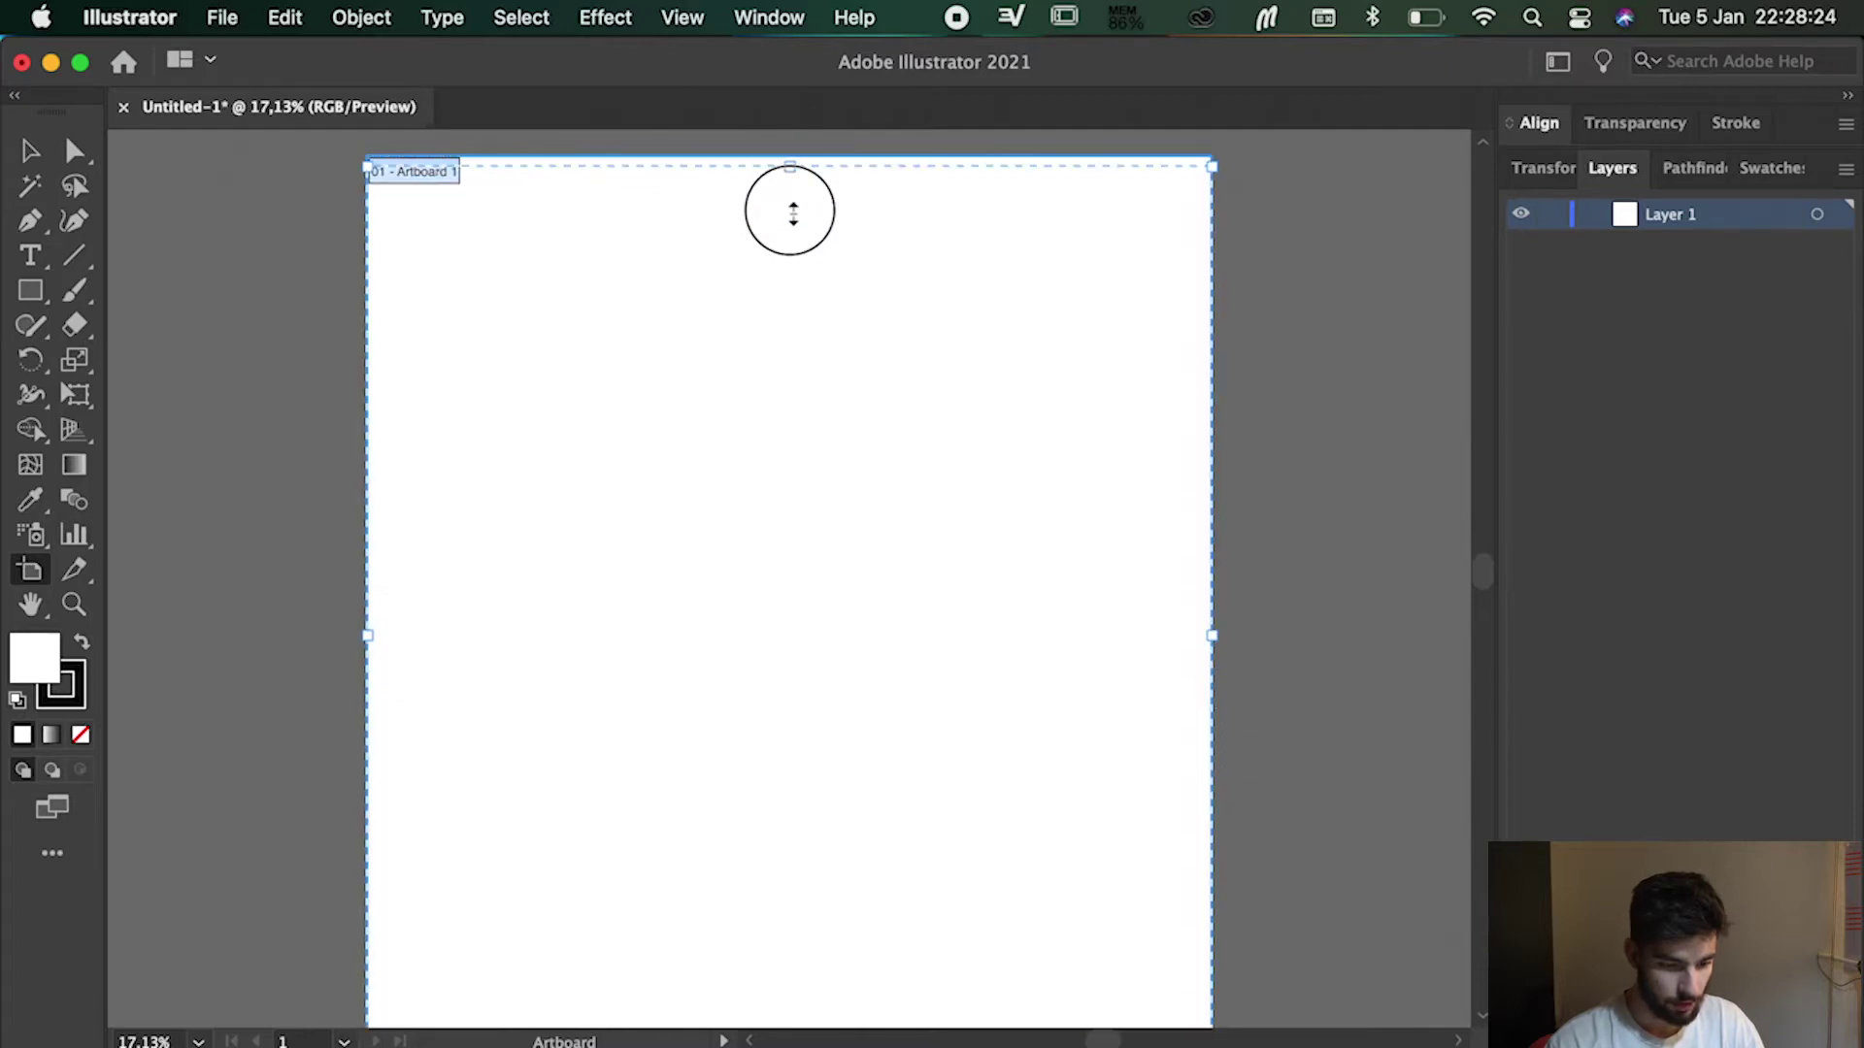
left_click_drag(790, 211, 805, 429)
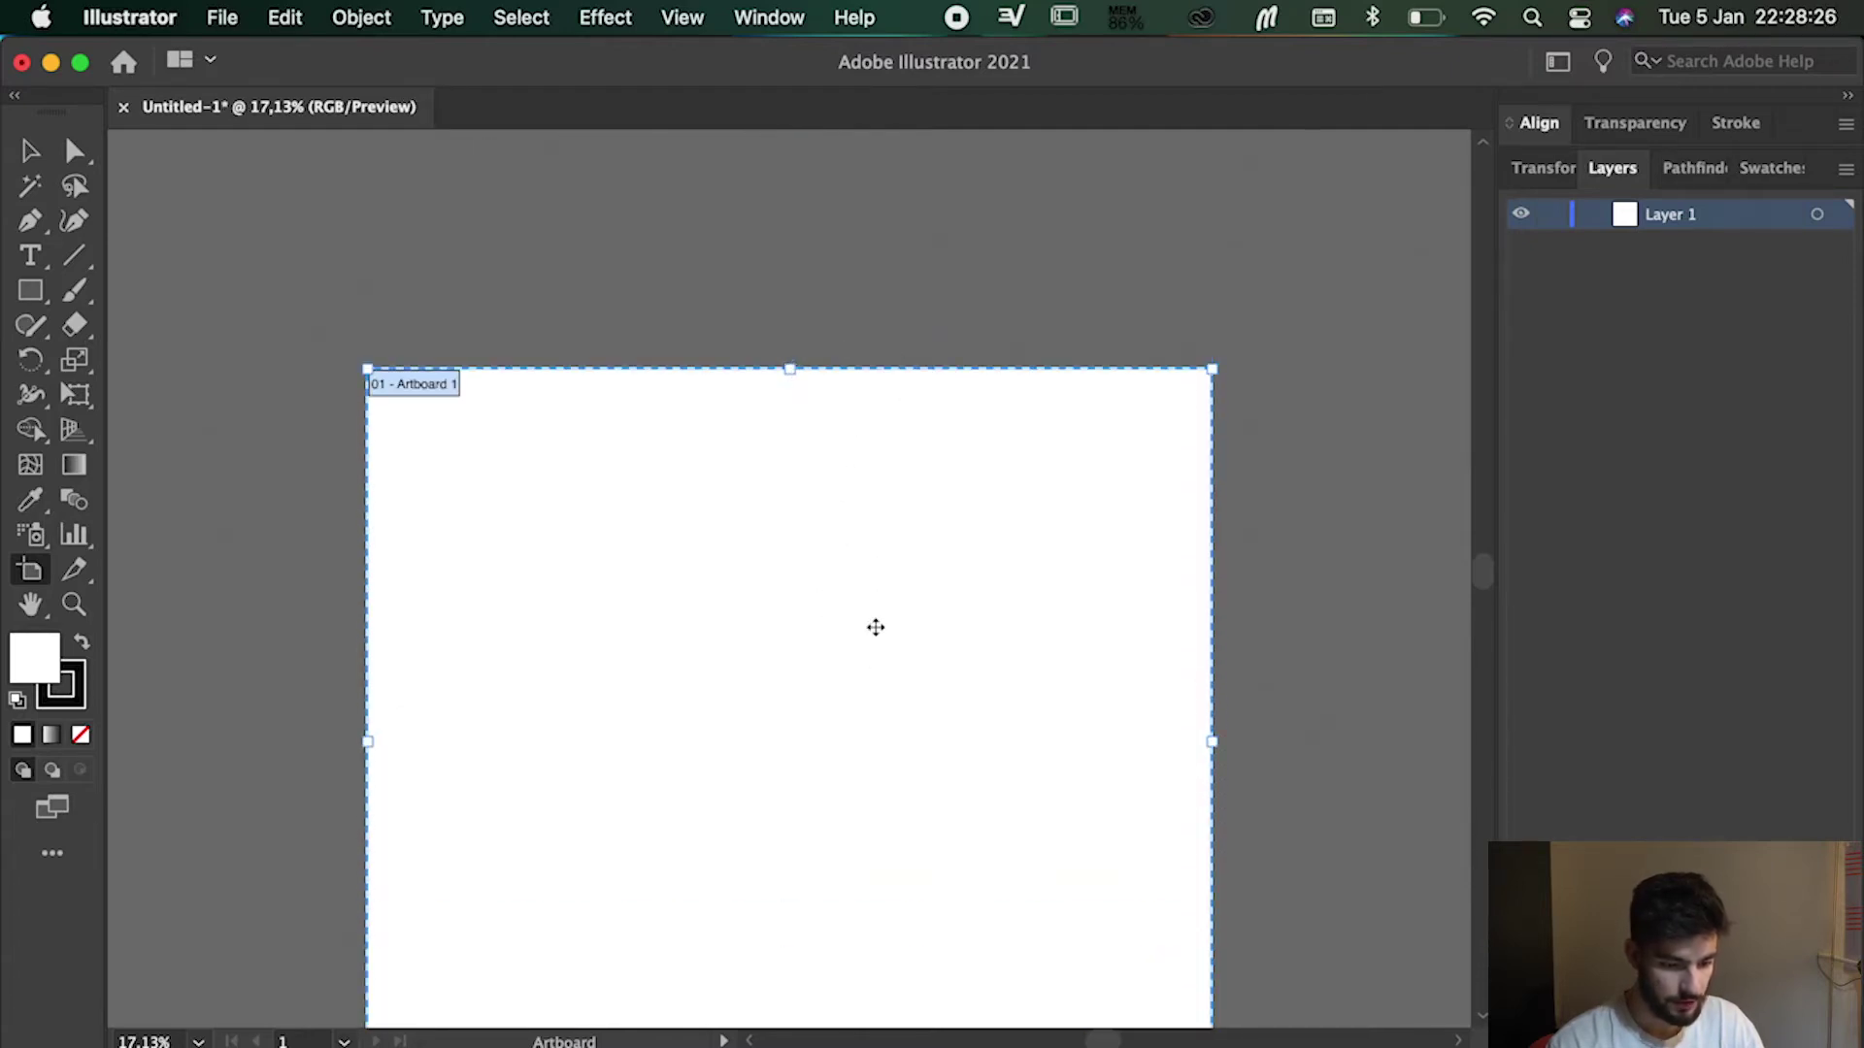
key("t")
left_click(841, 456)
key("cmd+v")
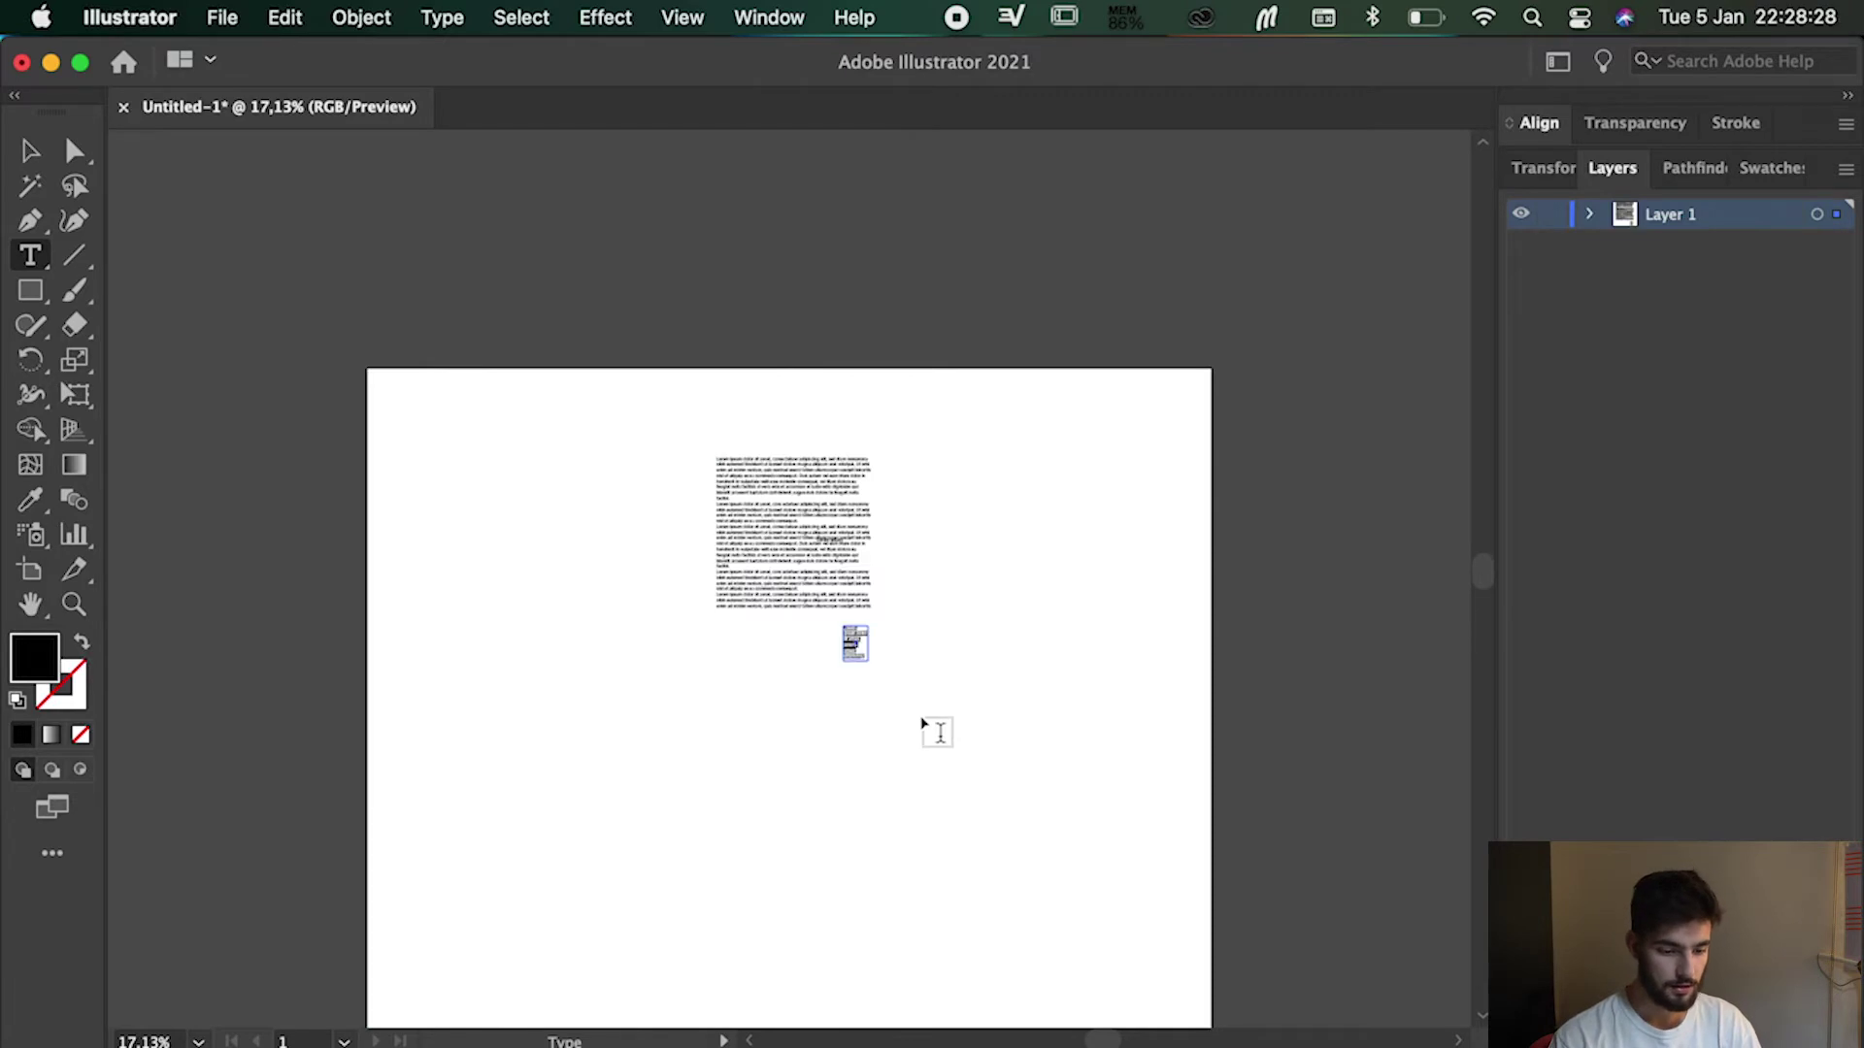
key("Escape")
left_click(652, 408)
key("cmd+a")
key("BackSpace")
key("shift+o")
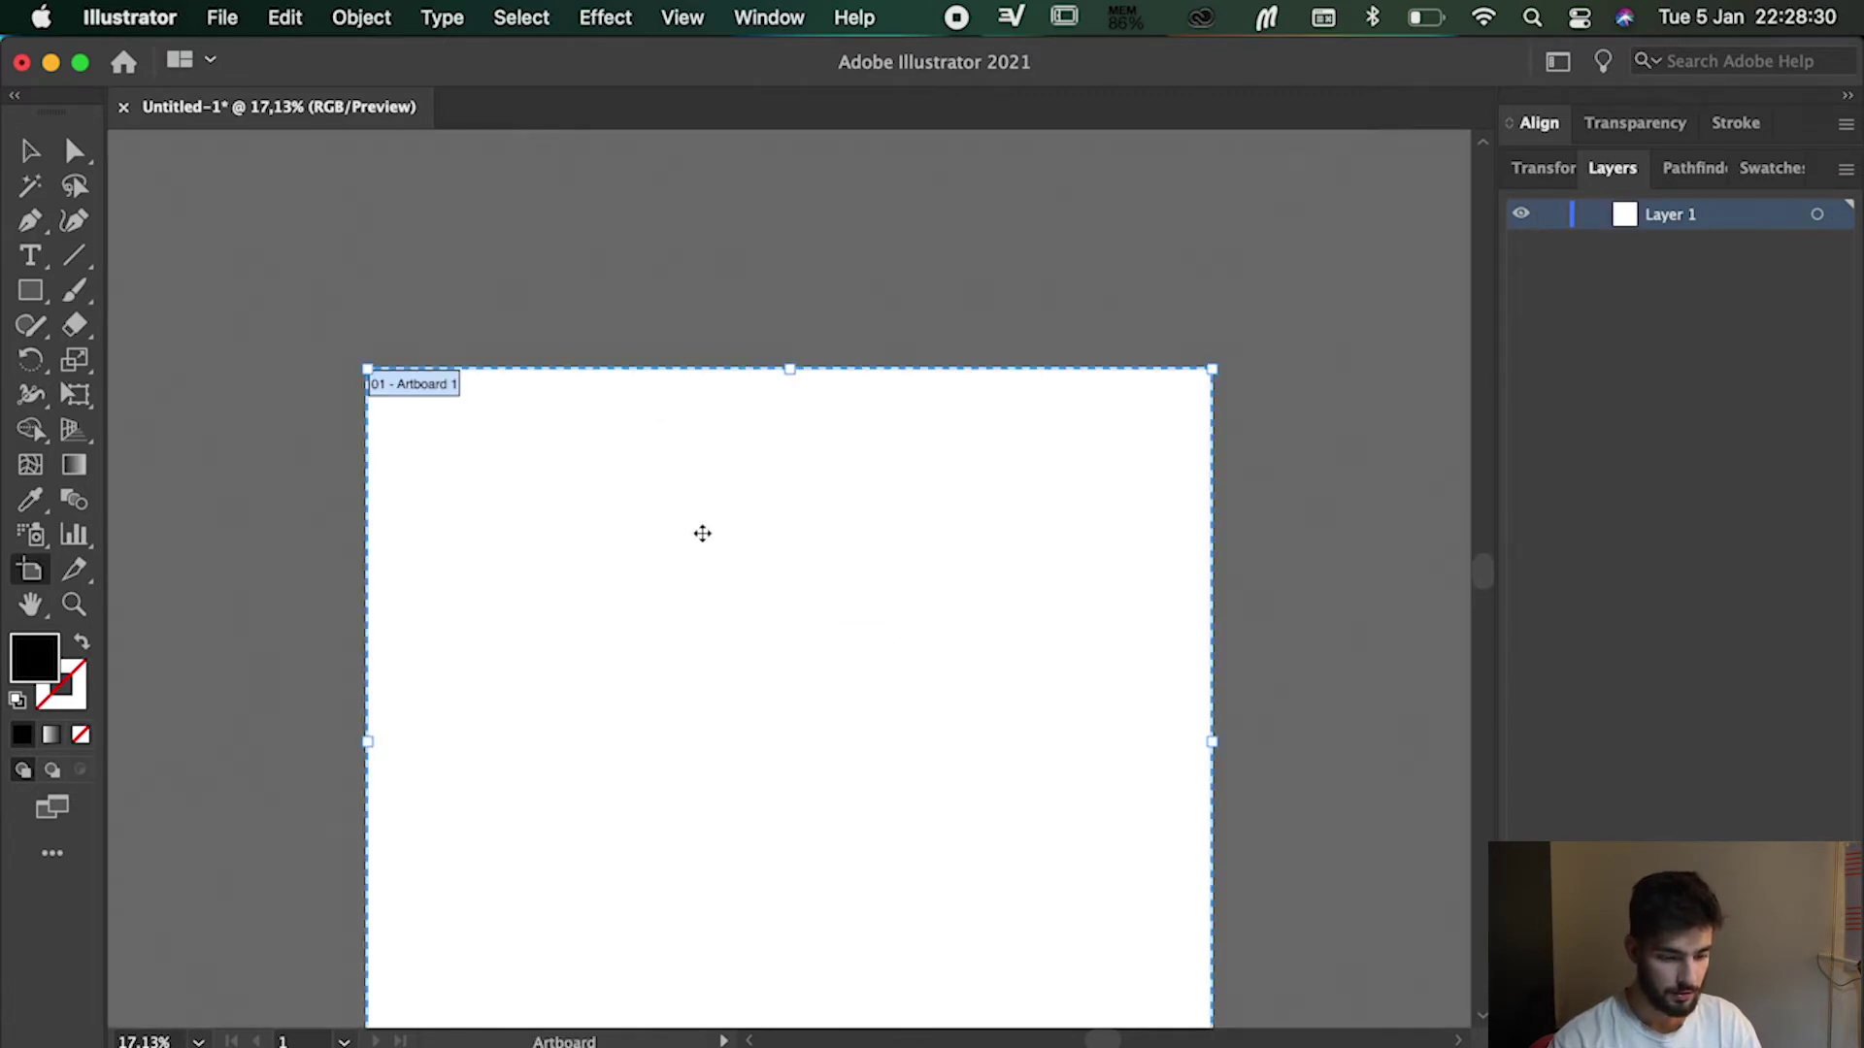
left_click_drag(718, 537, 686, 421)
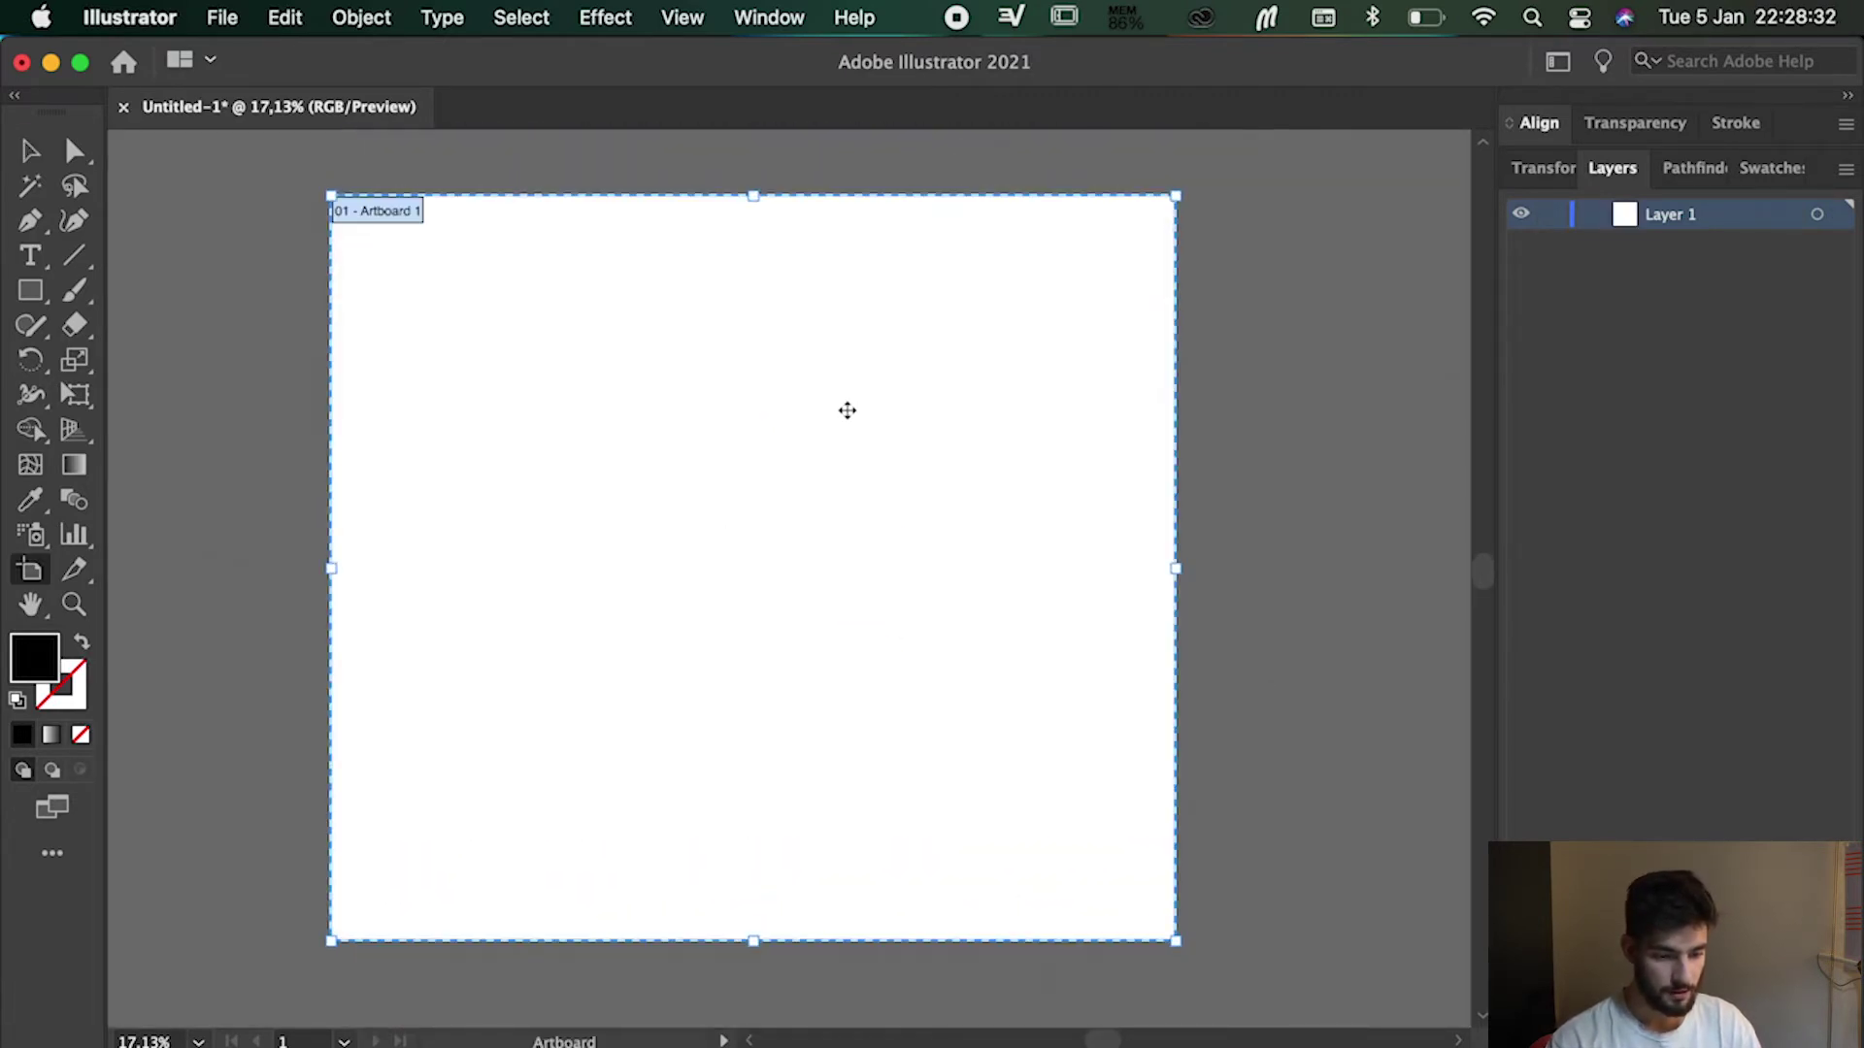
- Type 'IBM' as a text object near the artboard centre
key("t")
left_click(747, 471)
key("Escape")
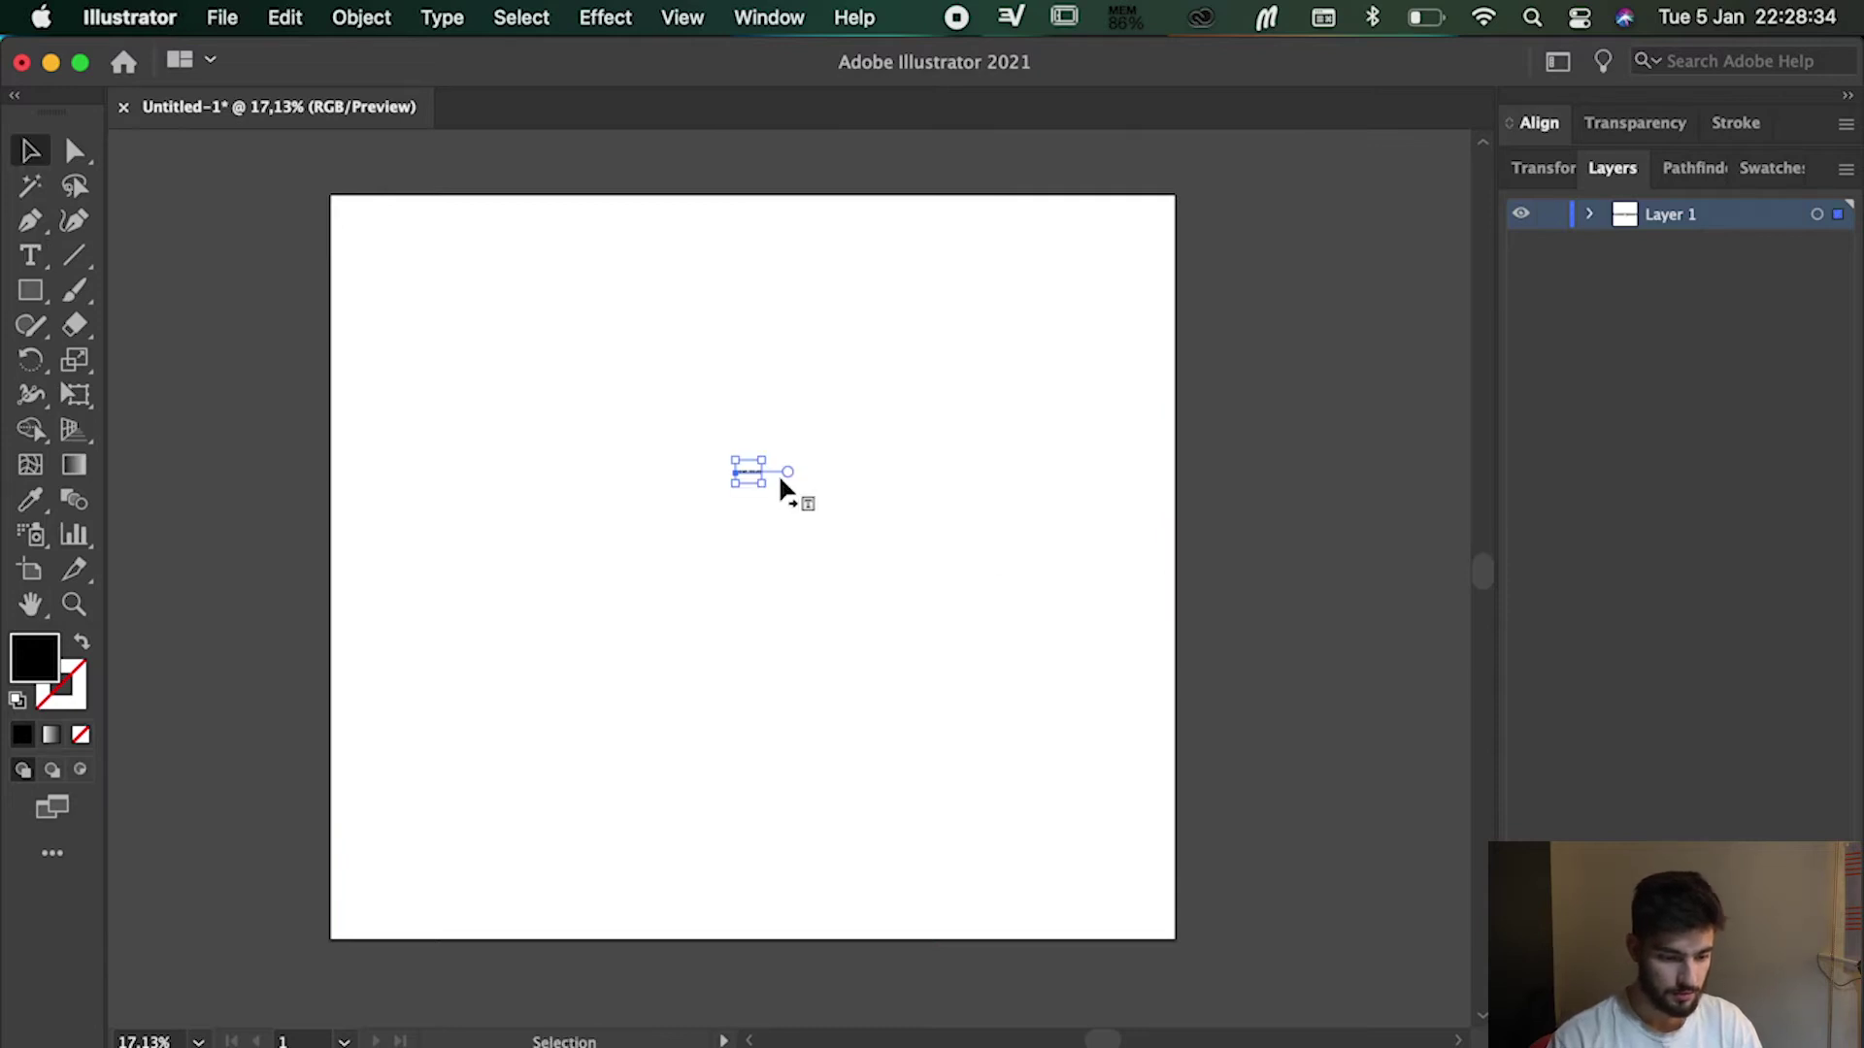
key("t")
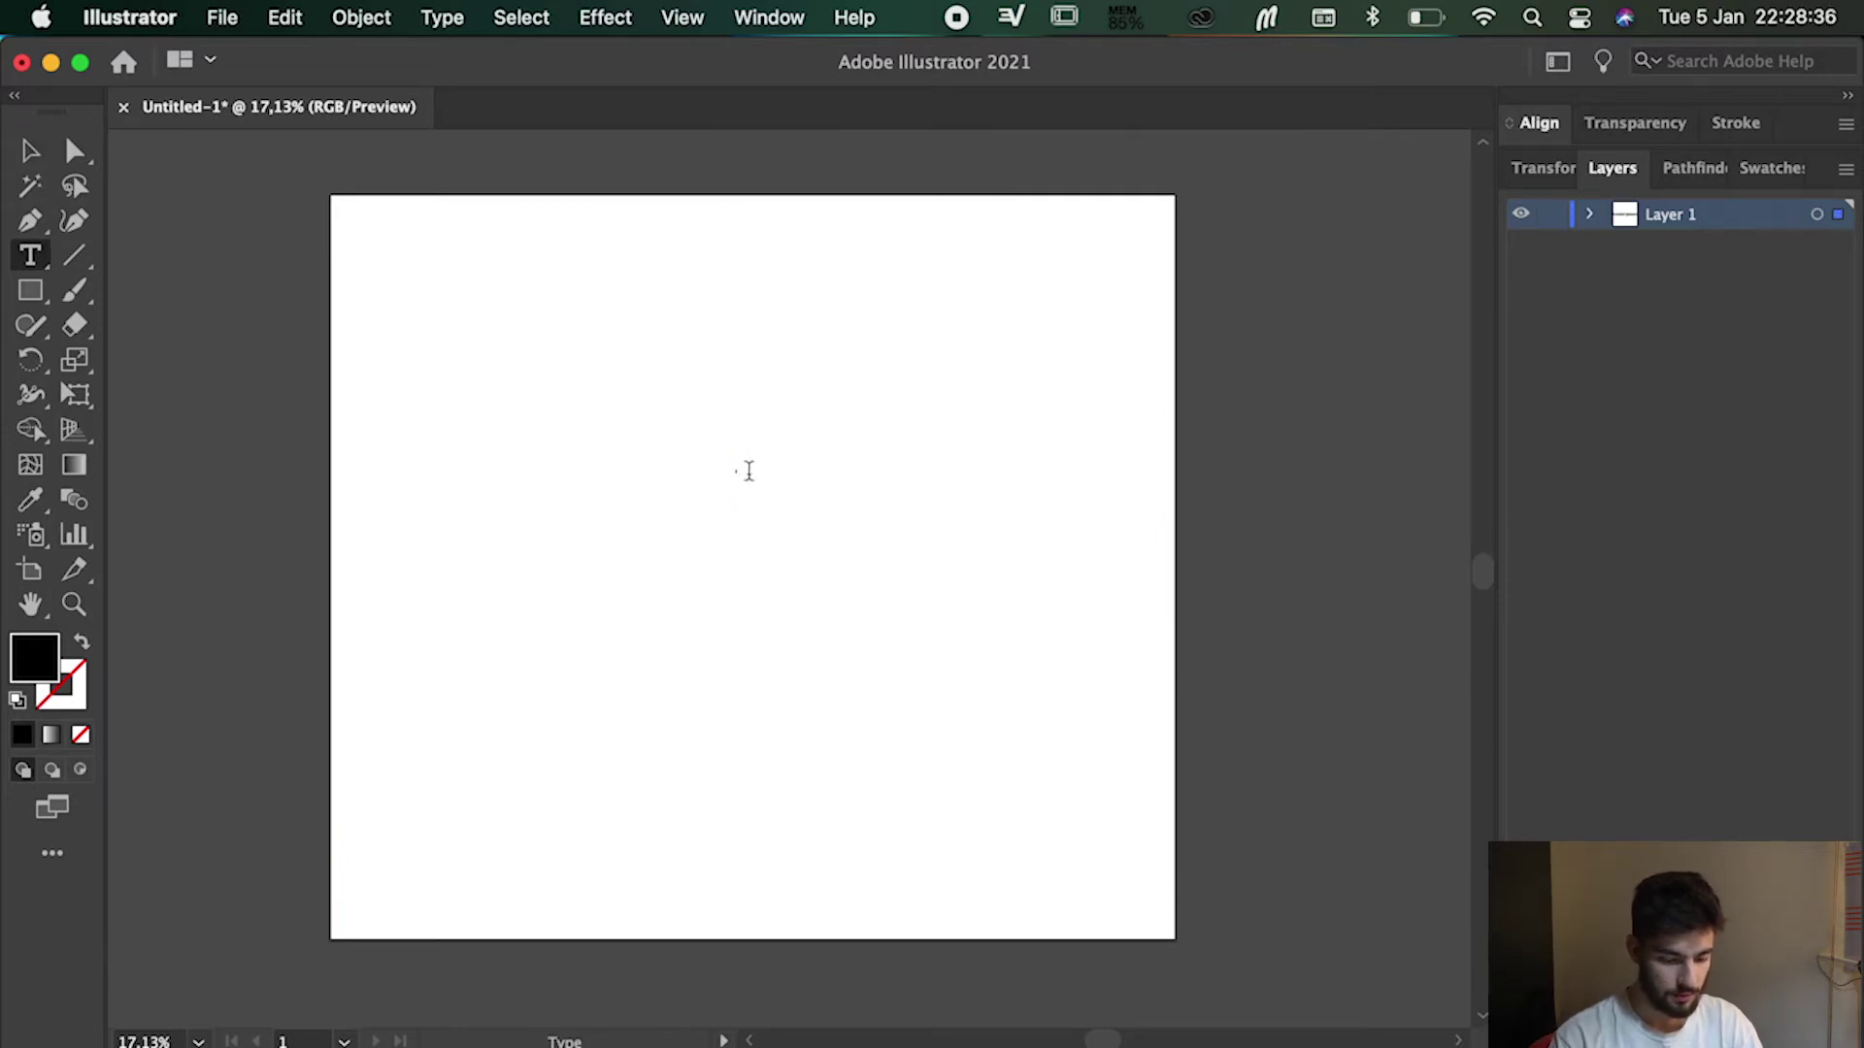
left_click(748, 471)
type("IBM")
key("Escape")
- Enlarge the IBM text and set its font to City Medium
key("super+shift+period")
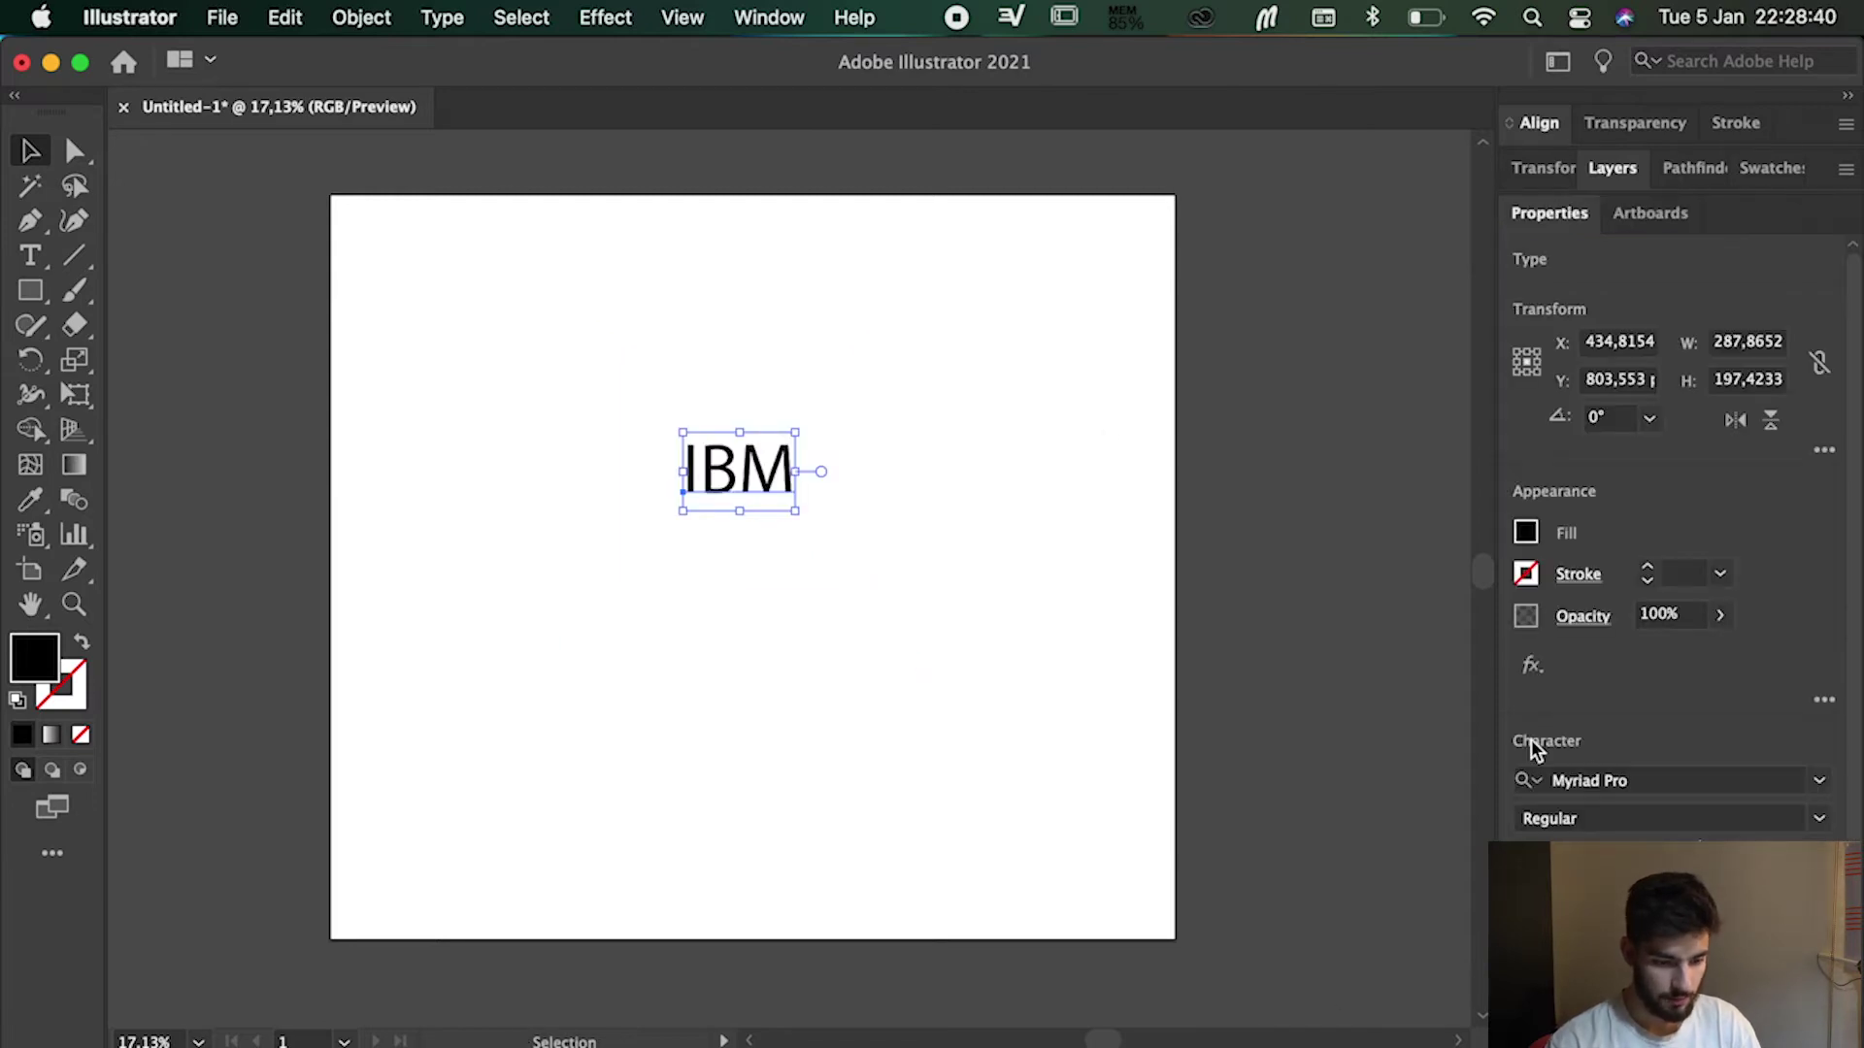
left_click(1670, 784)
type("City Med")
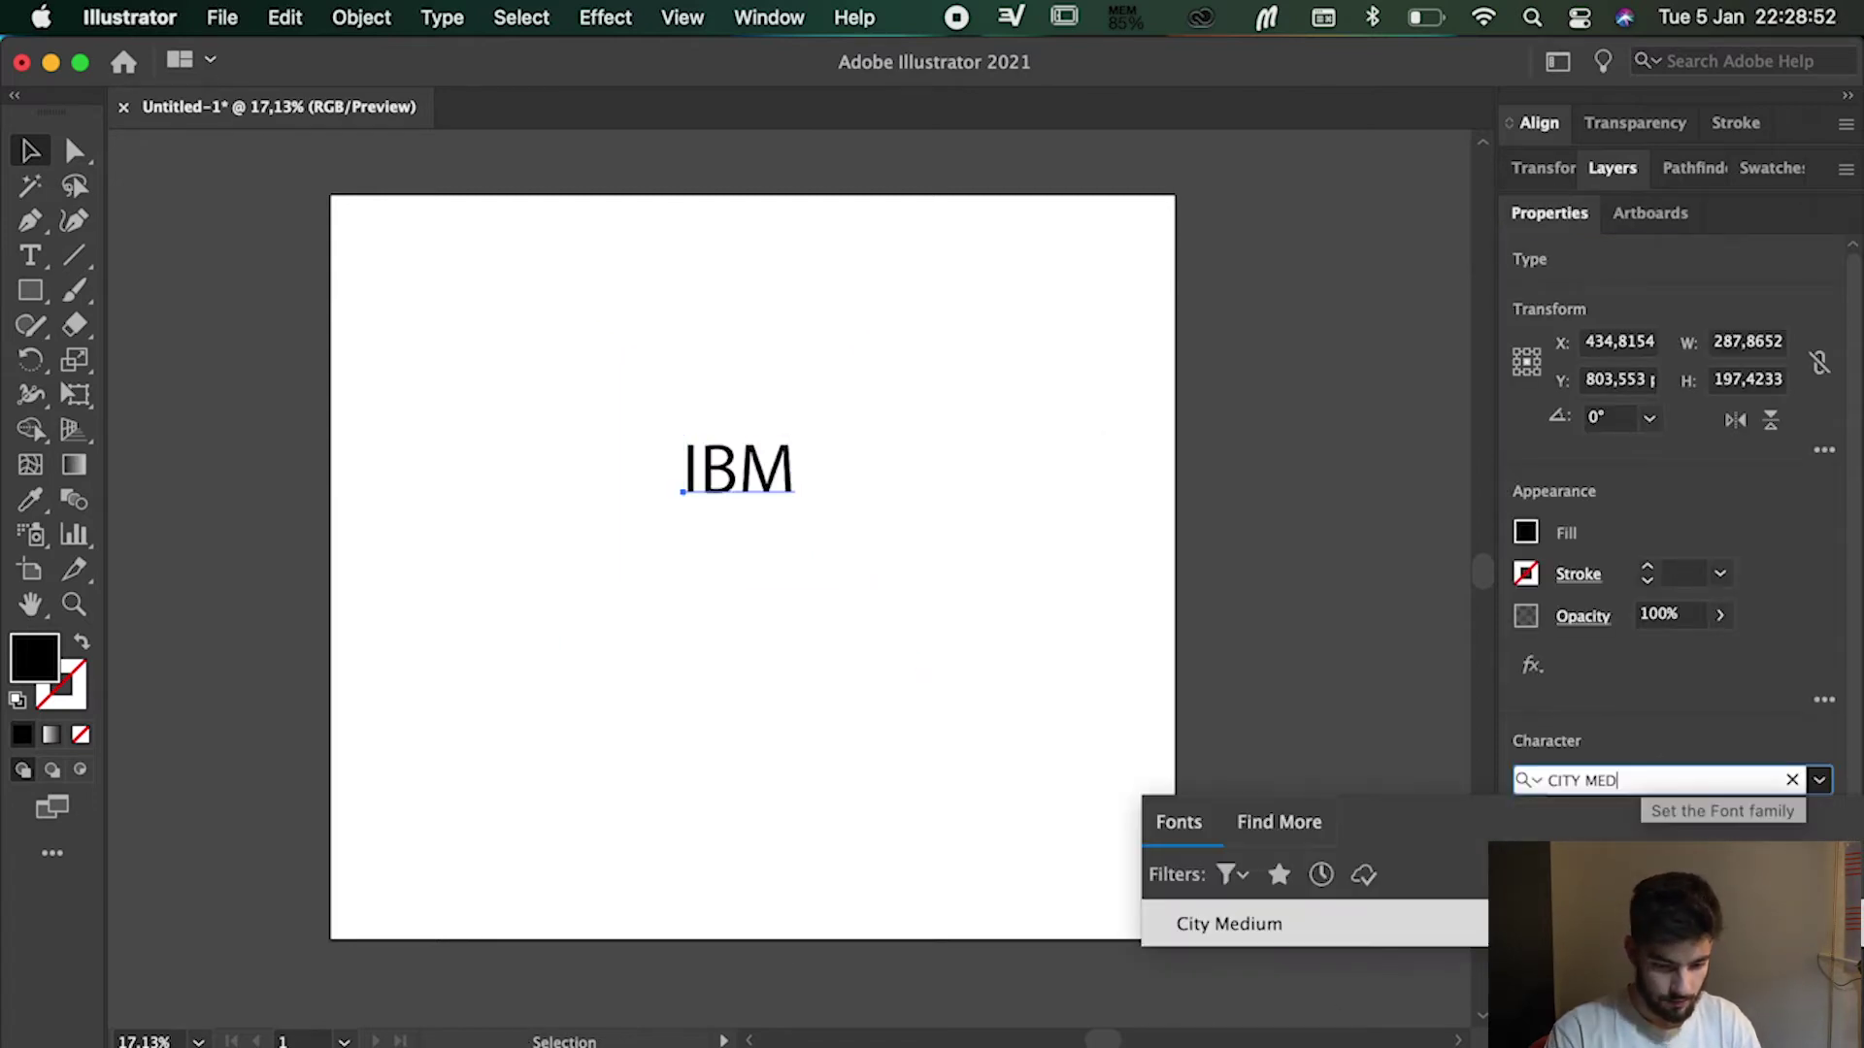
key("Return")
left_click(948, 626)
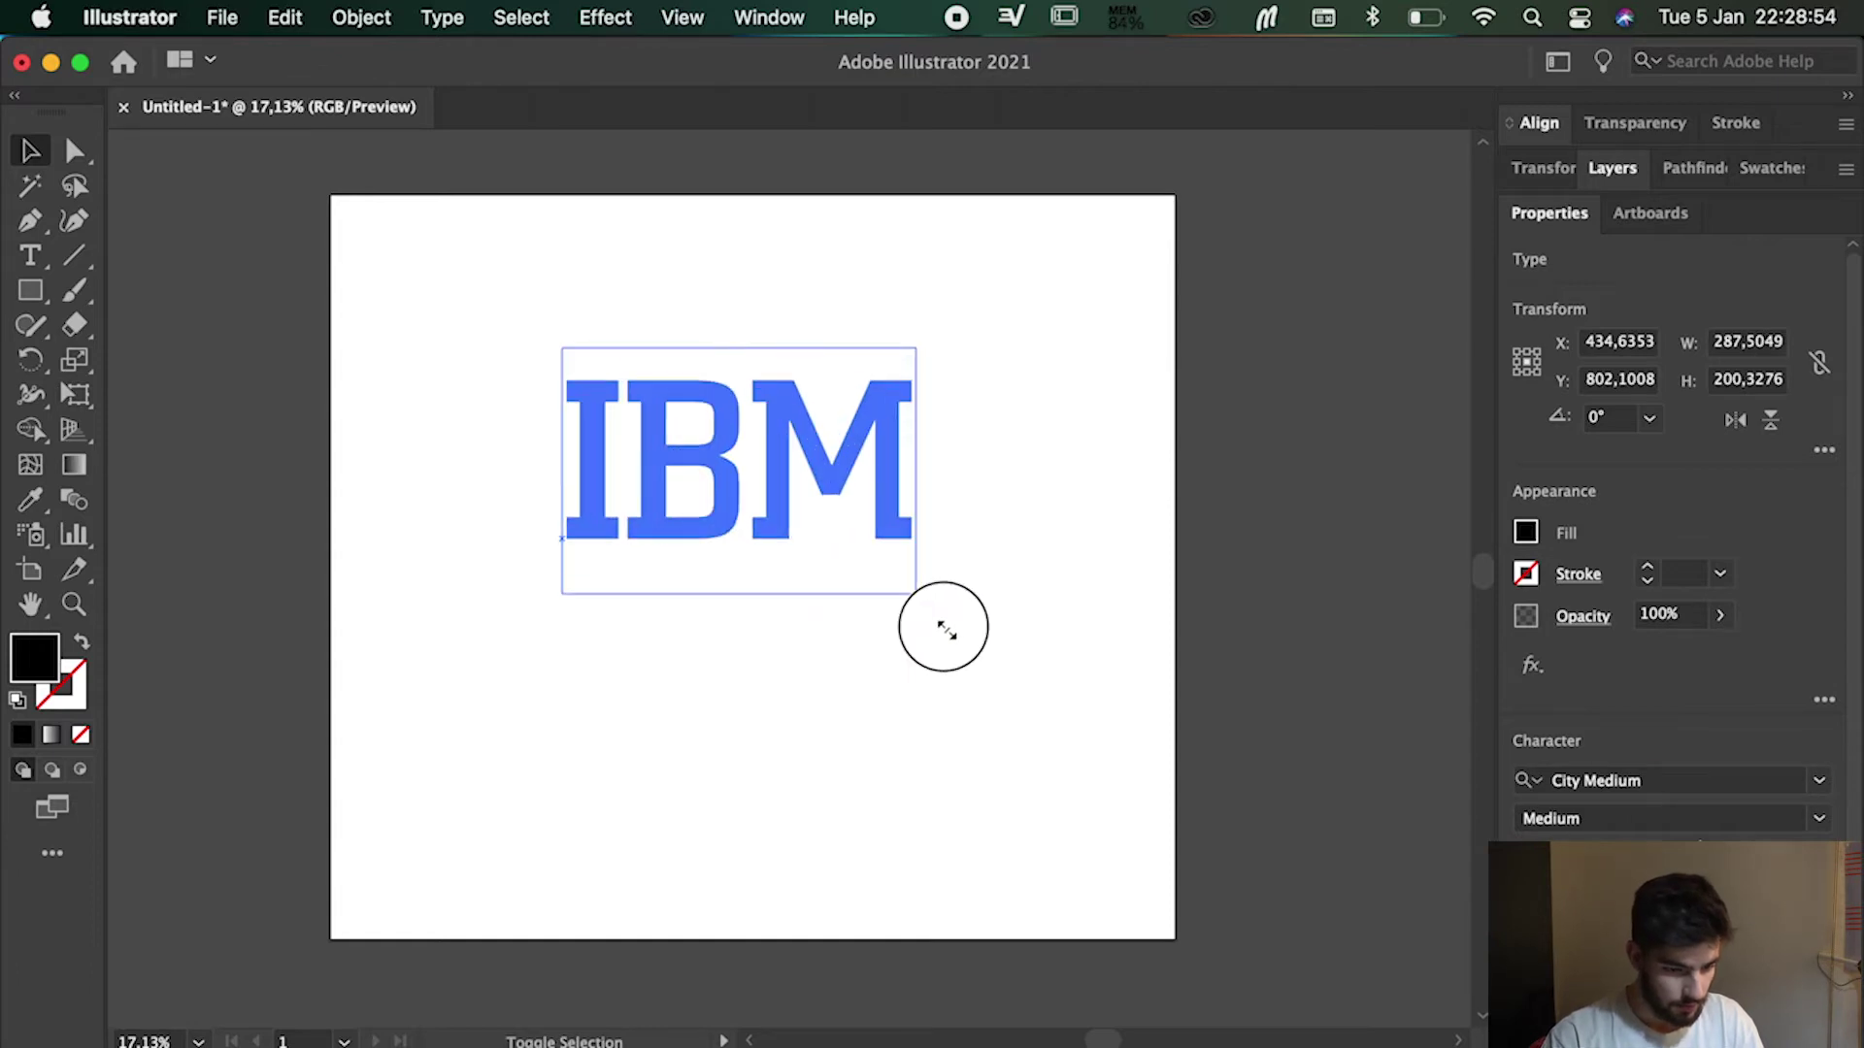
key("super+Tab")
- Drag the blue striped IBM logo image from Chrome onto the Illustrator artboard
key("ctrl+shift+Tab")
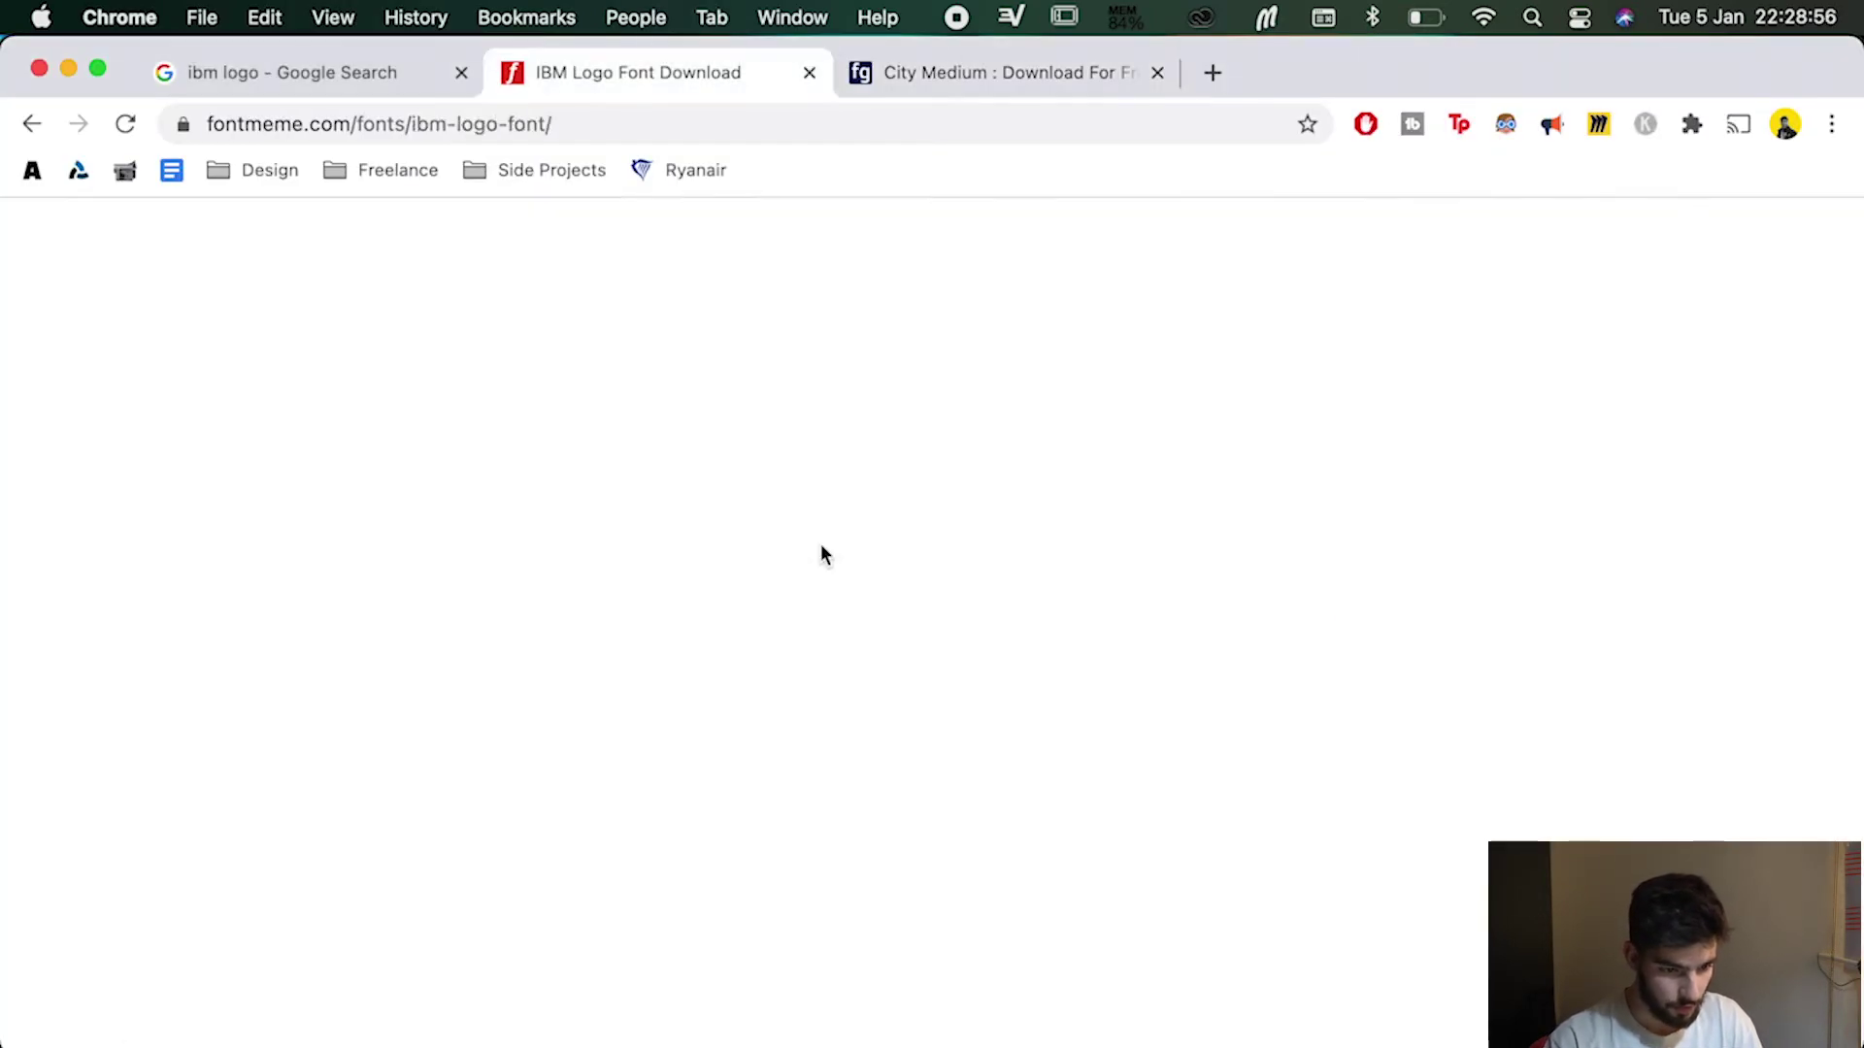
key("ctrl+shift+Tab")
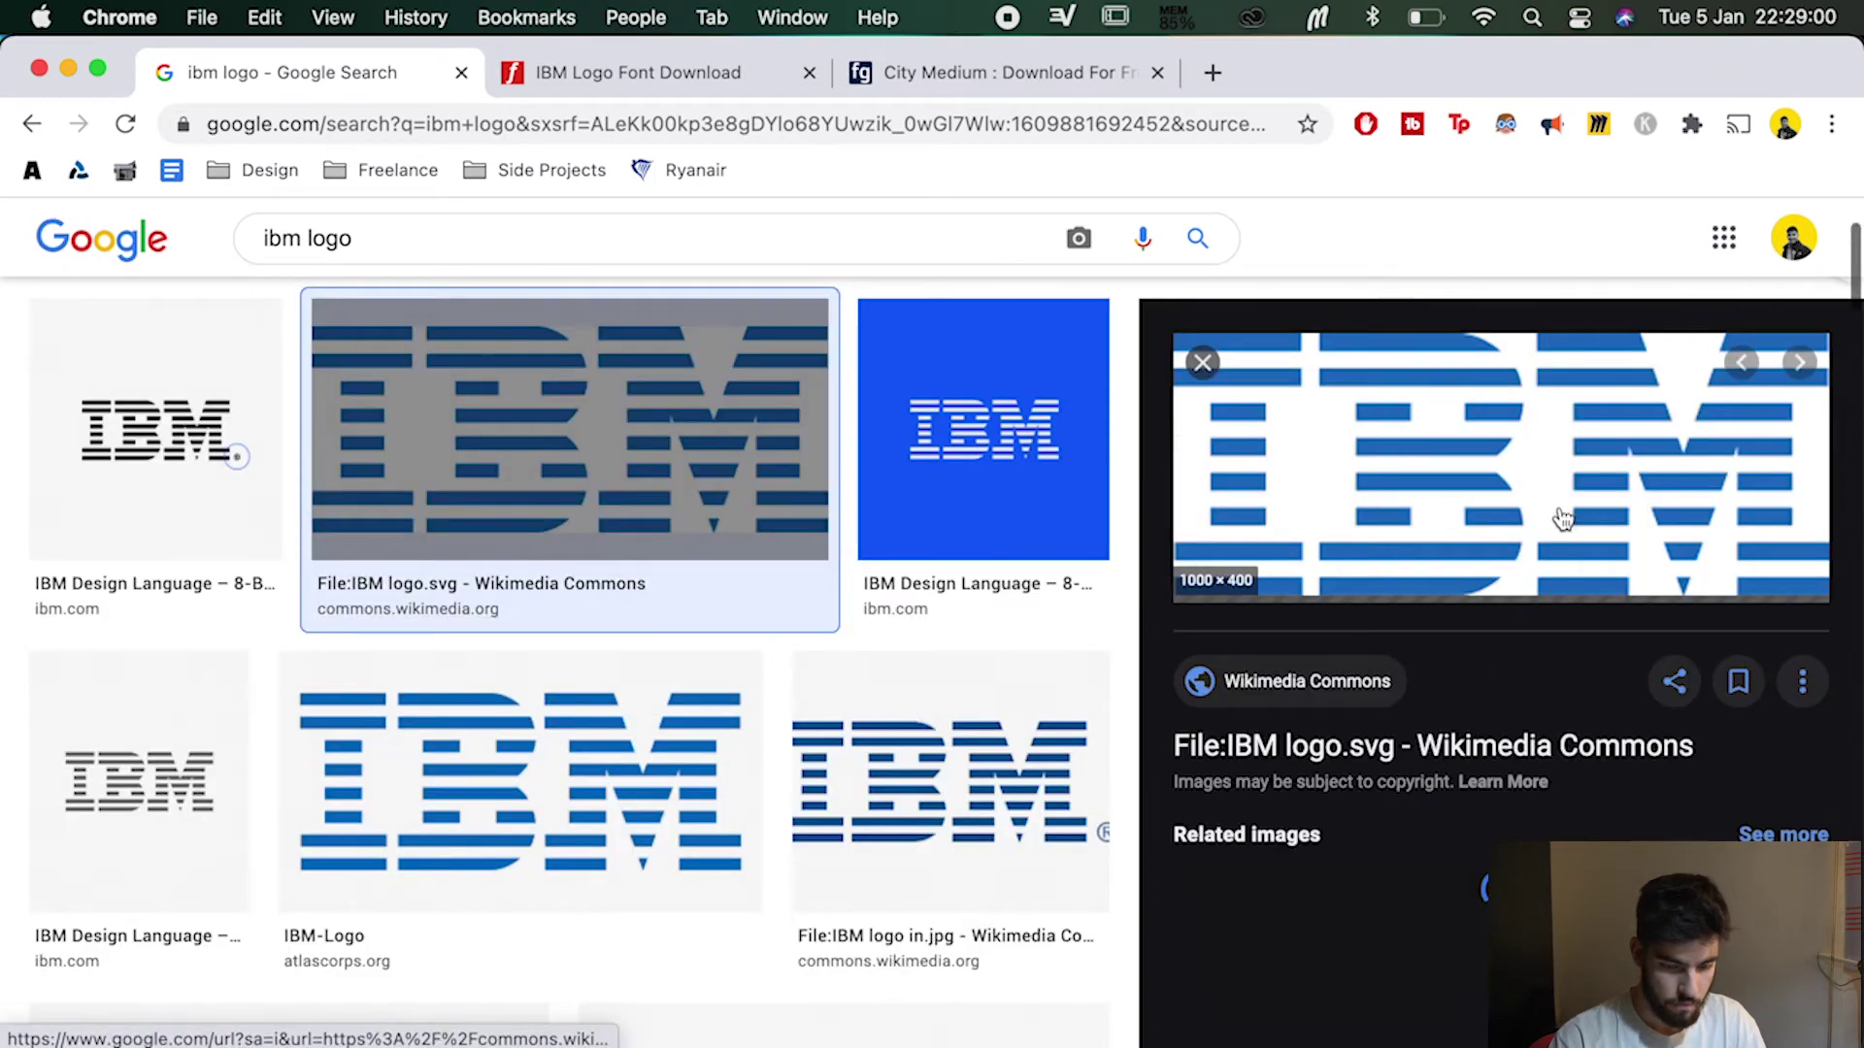
left_click_drag(1563, 520, 877, 742)
key("super+Tab")
left_click_drag(832, 649, 841, 813)
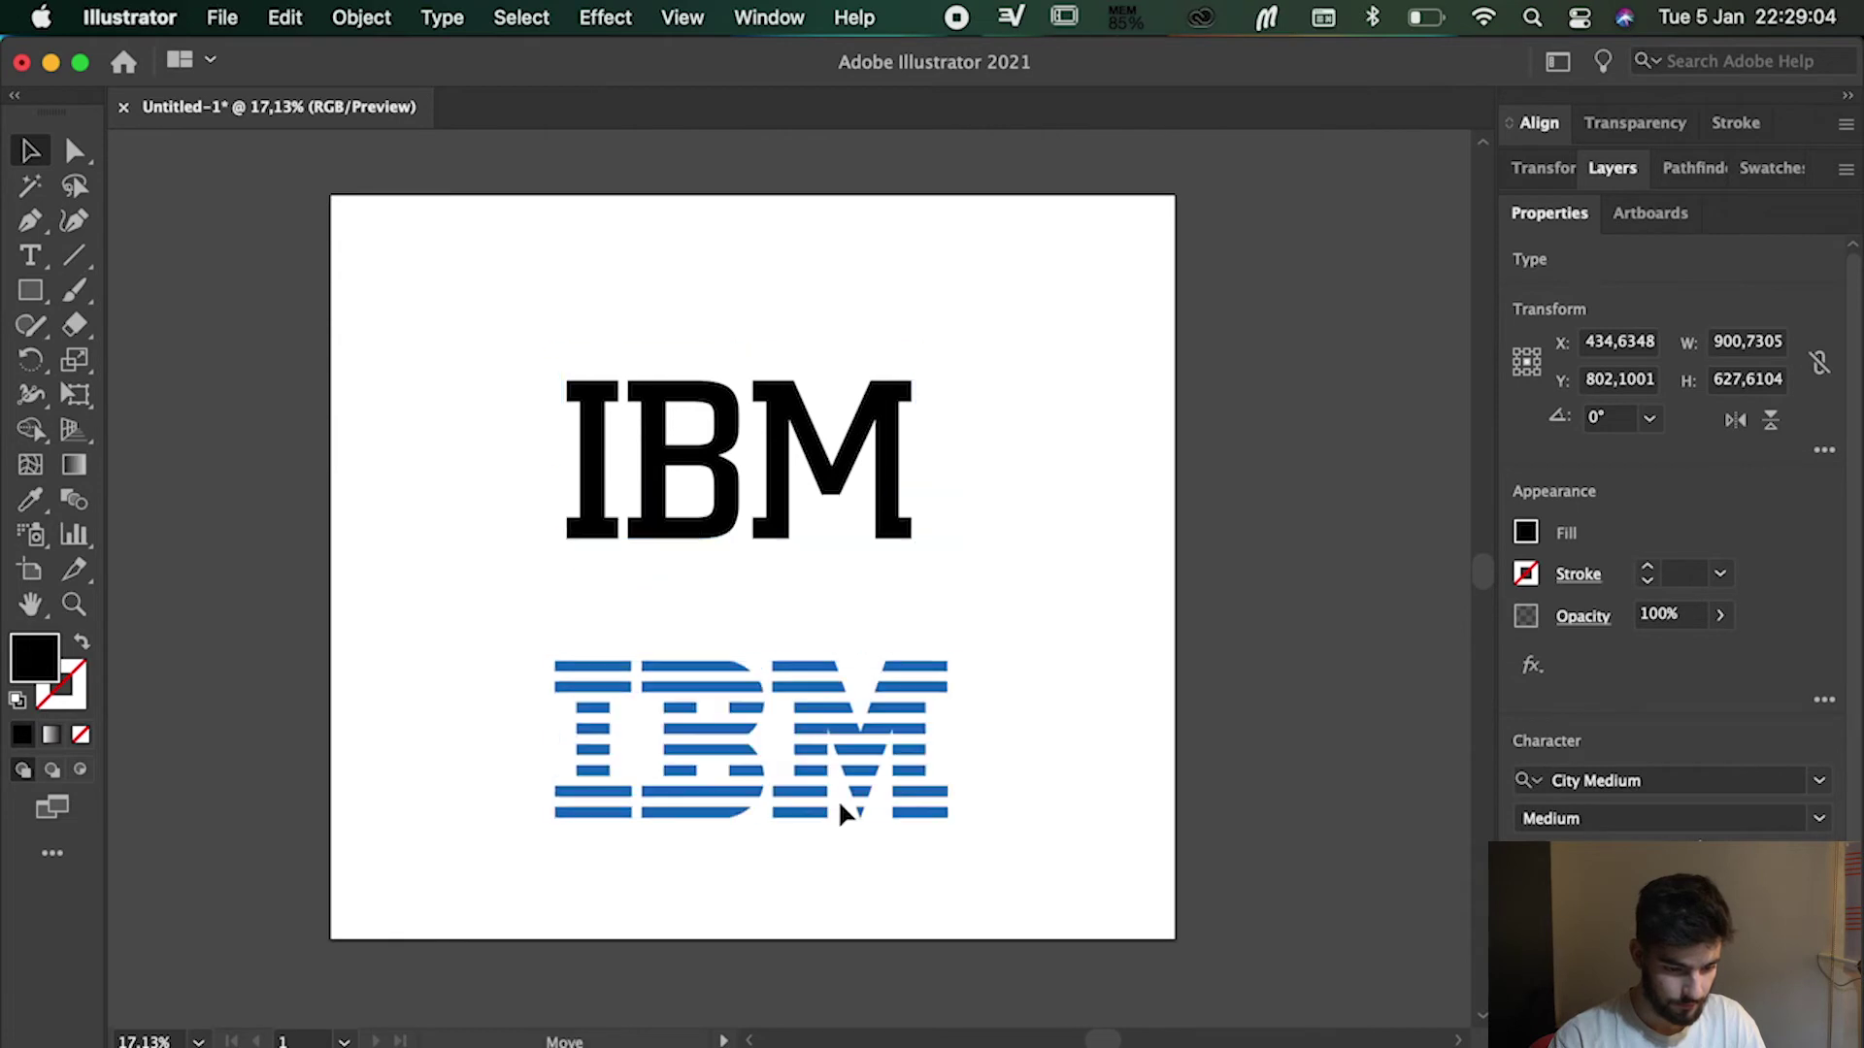
- Open the white-on-black IBM logo result and drop it onto the artboard
key("super+Tab")
left_click(289, 636)
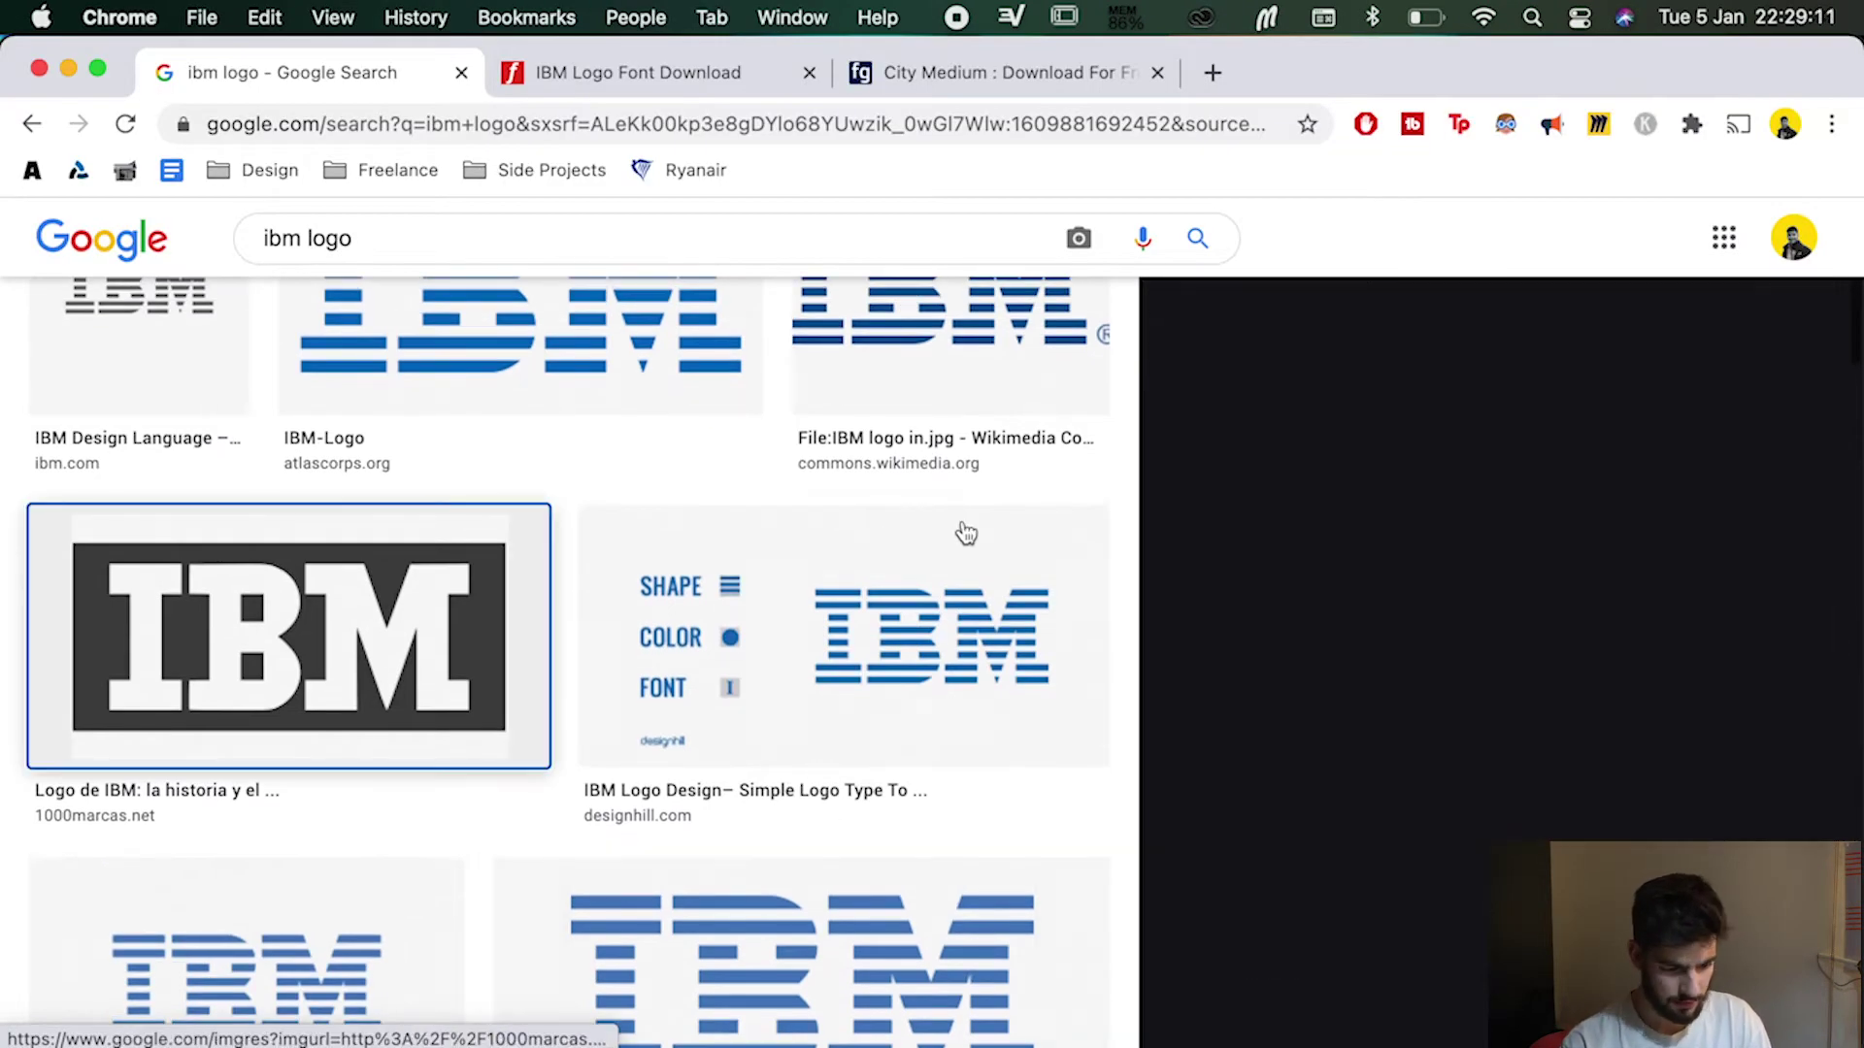
scroll(1464, 738, "down", 3)
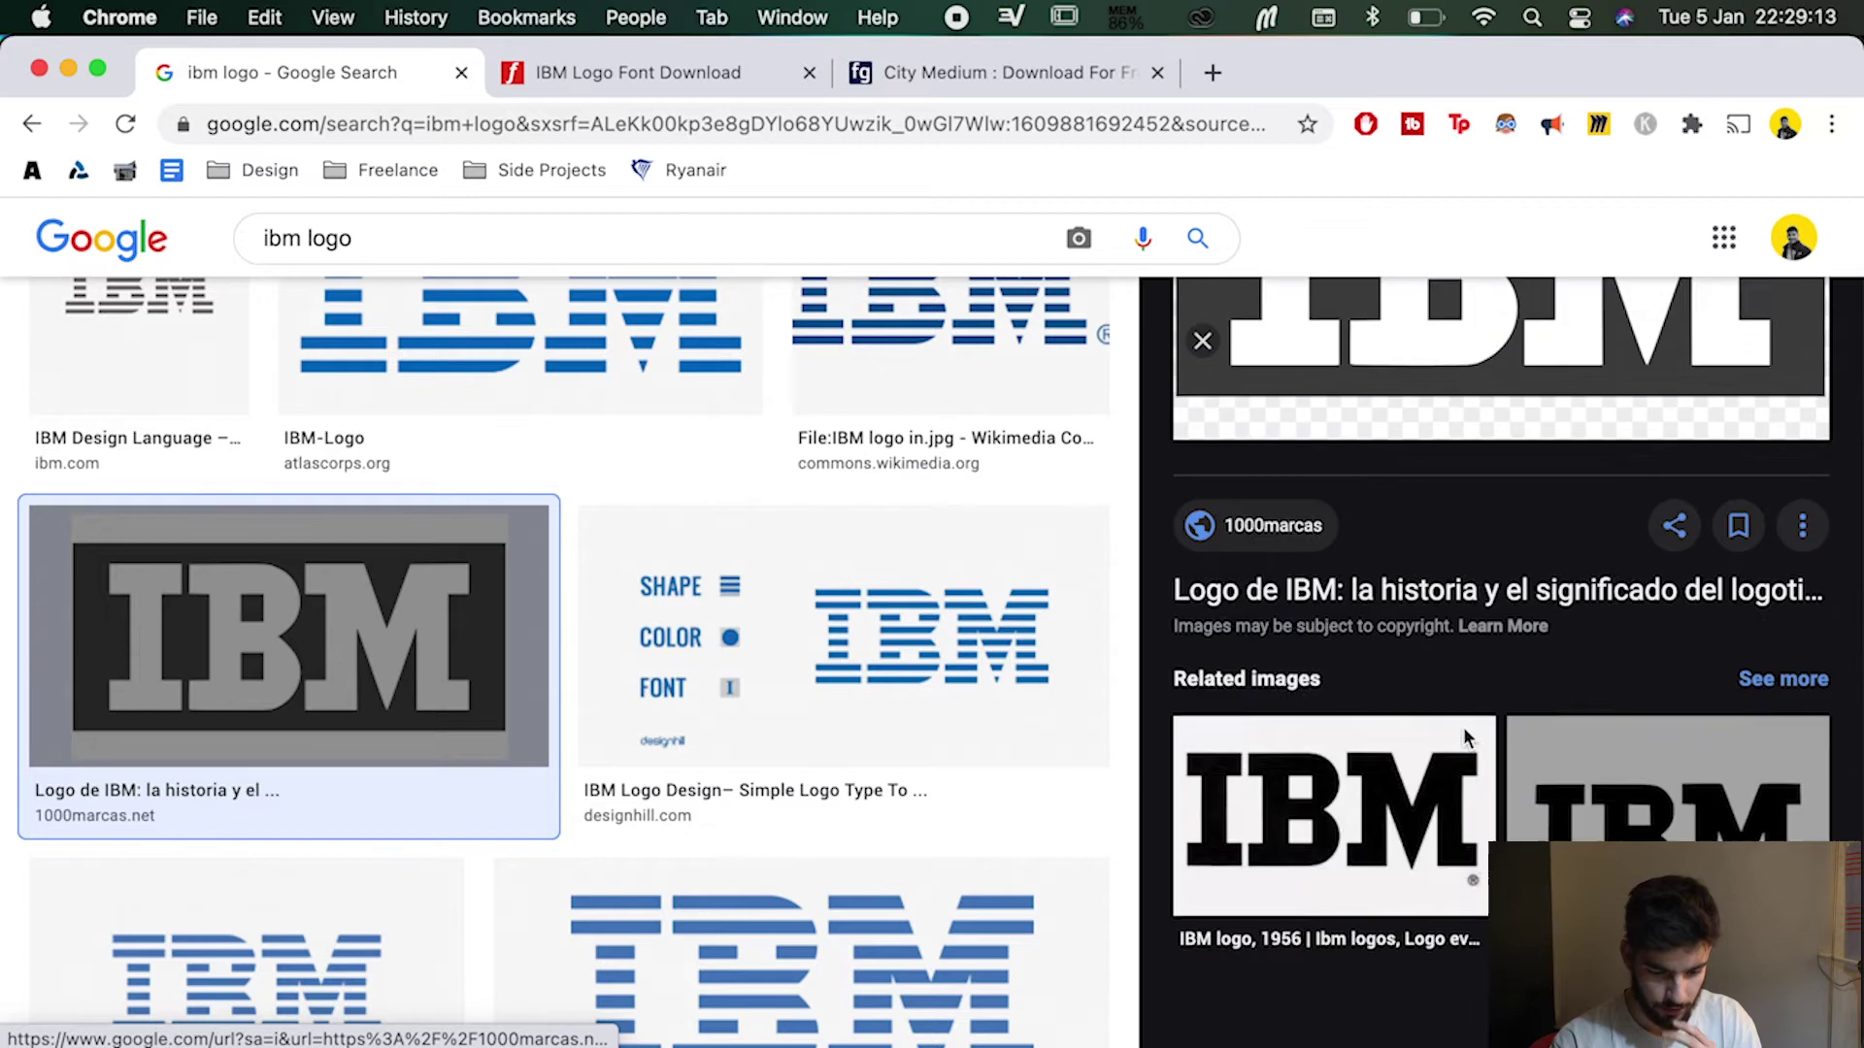
scroll(1464, 726, "up", 3)
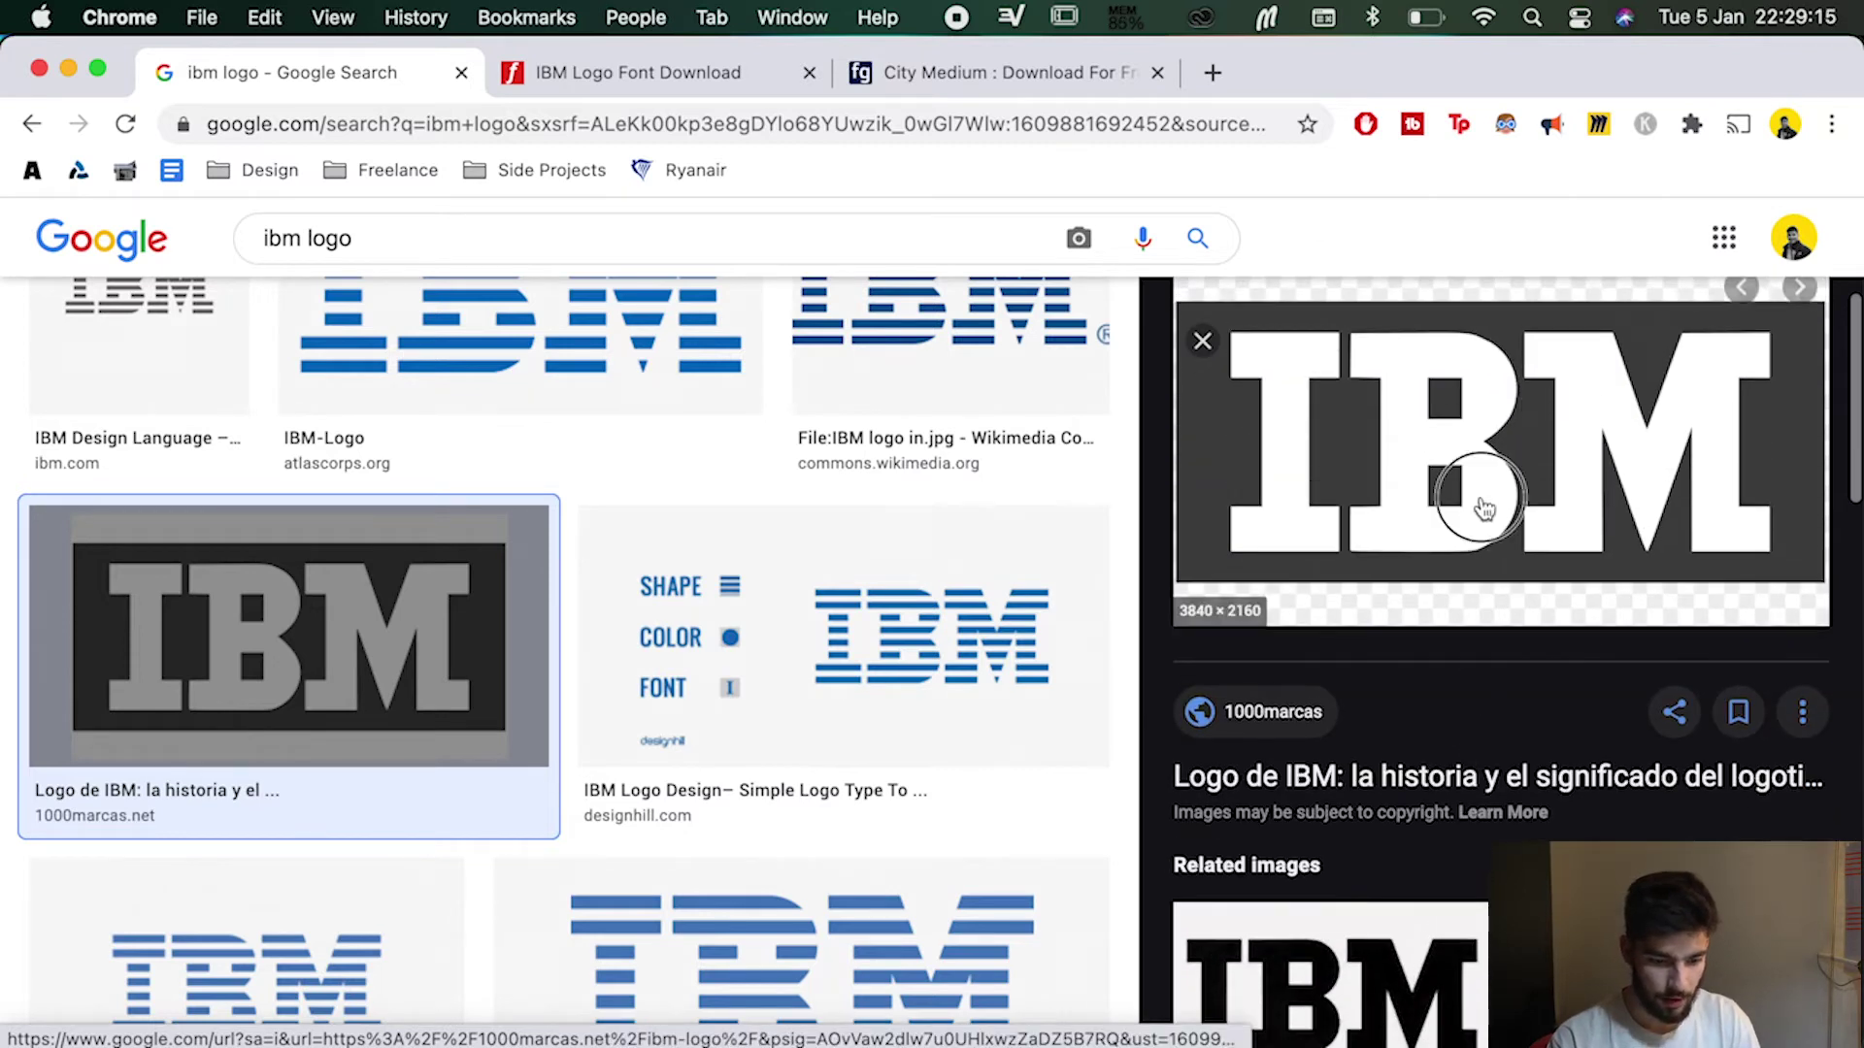
key("super+Tab")
left_click_drag(1483, 507, 1331, 861)
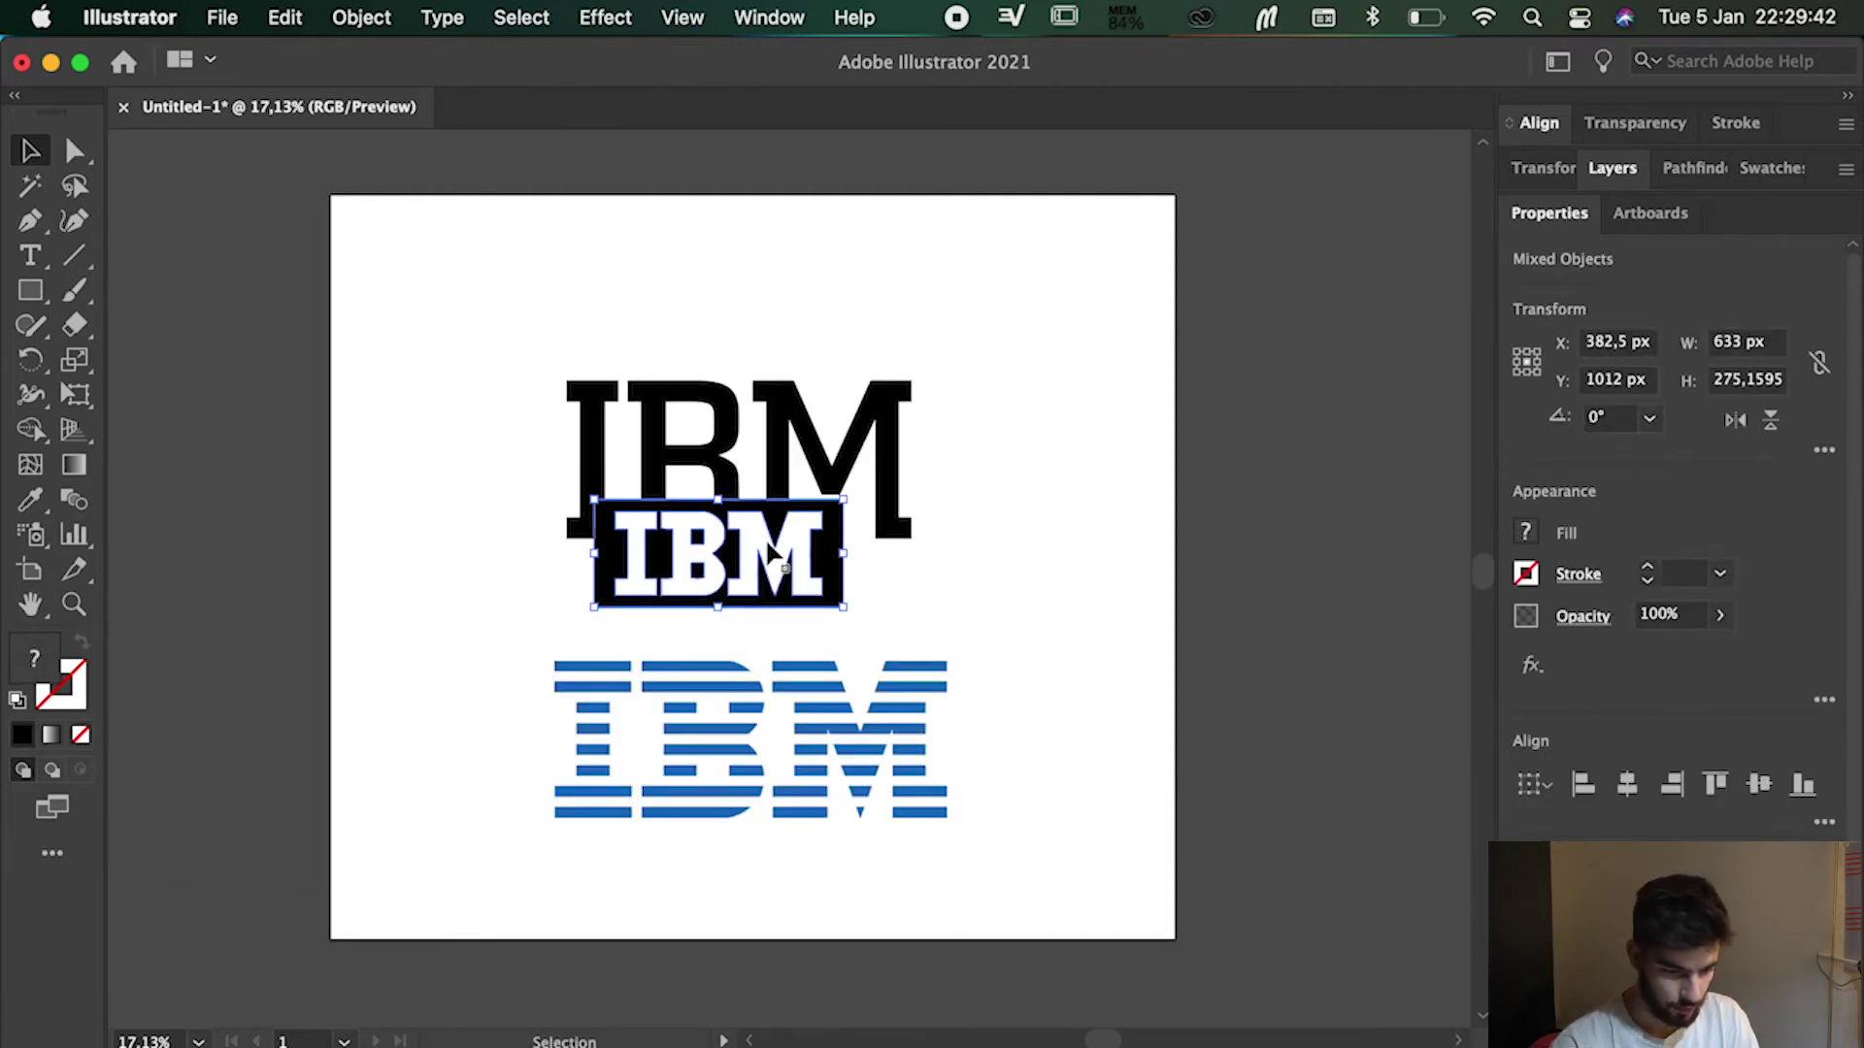
- Delete the serif IBM wordmark and move the black IBM logo above the blue striped logo
left_click_drag(765, 538, 1231, 535)
left_click_drag(366, 333, 885, 490)
key("Delete")
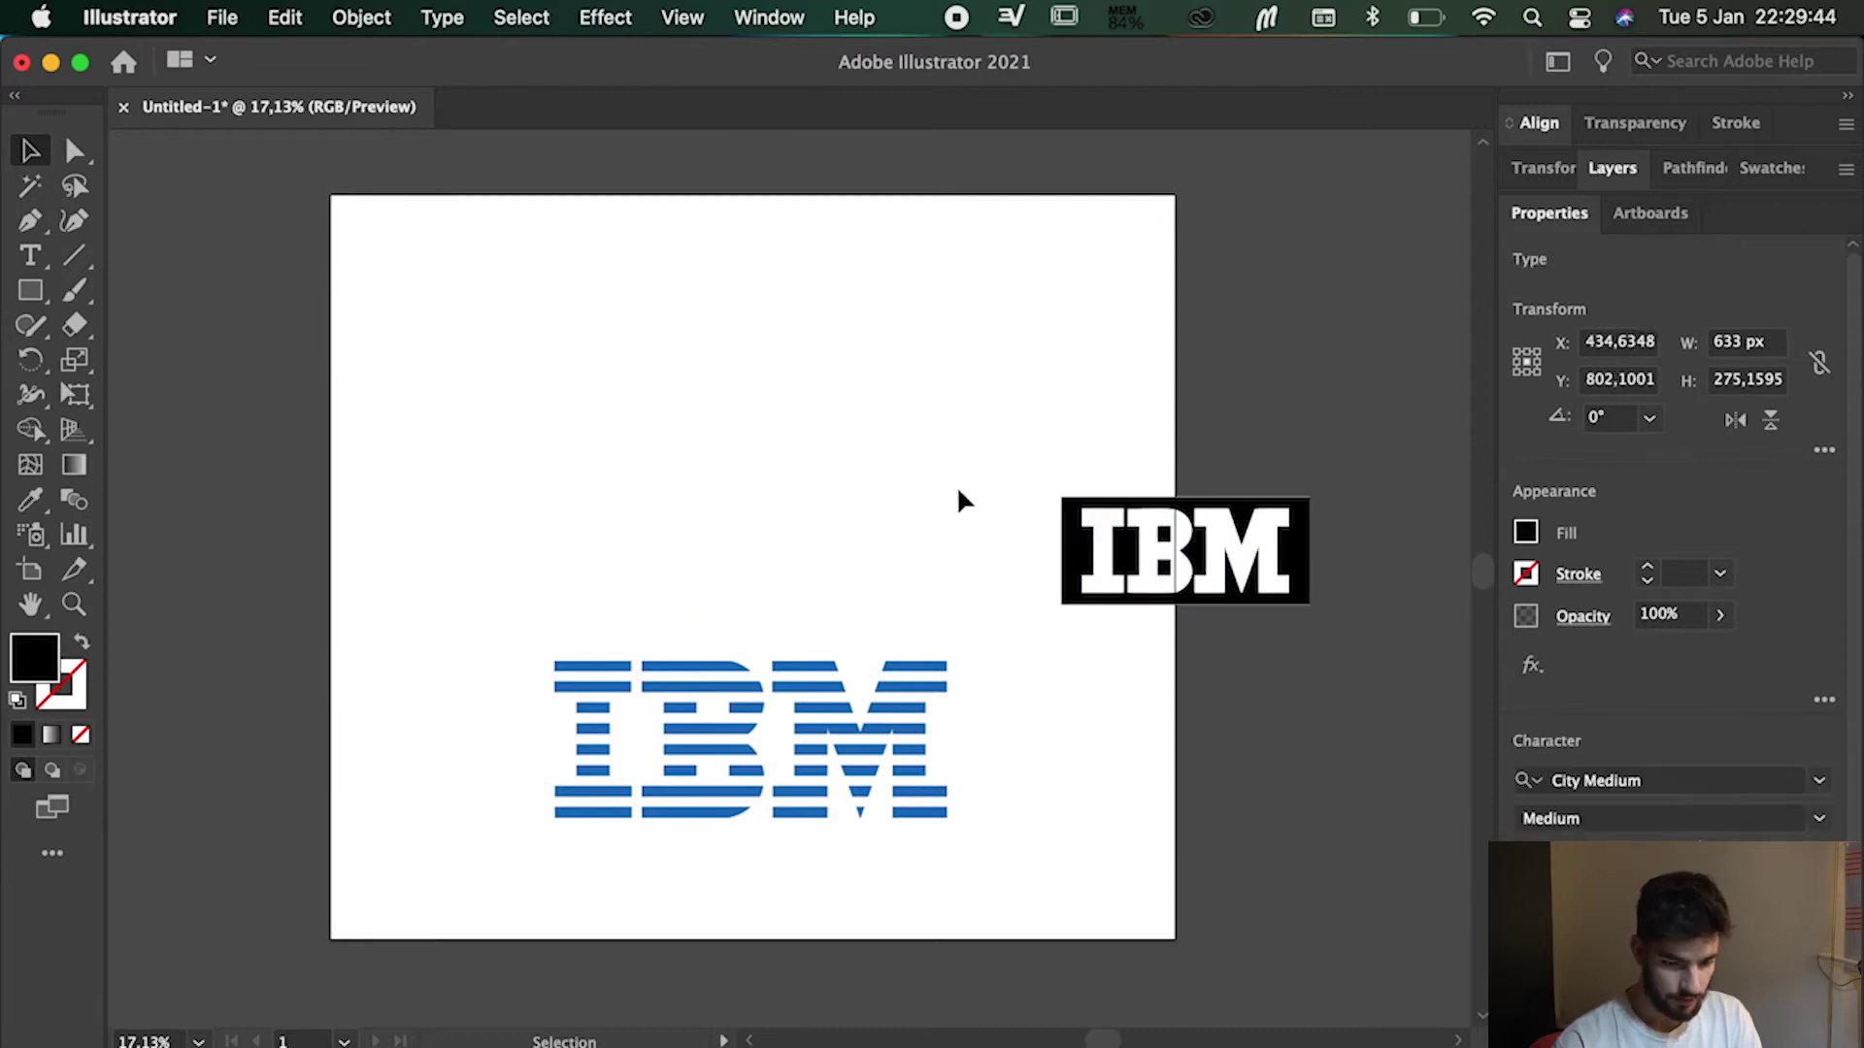
left_click_drag(994, 457, 1389, 595)
left_click_drag(1244, 551, 769, 432)
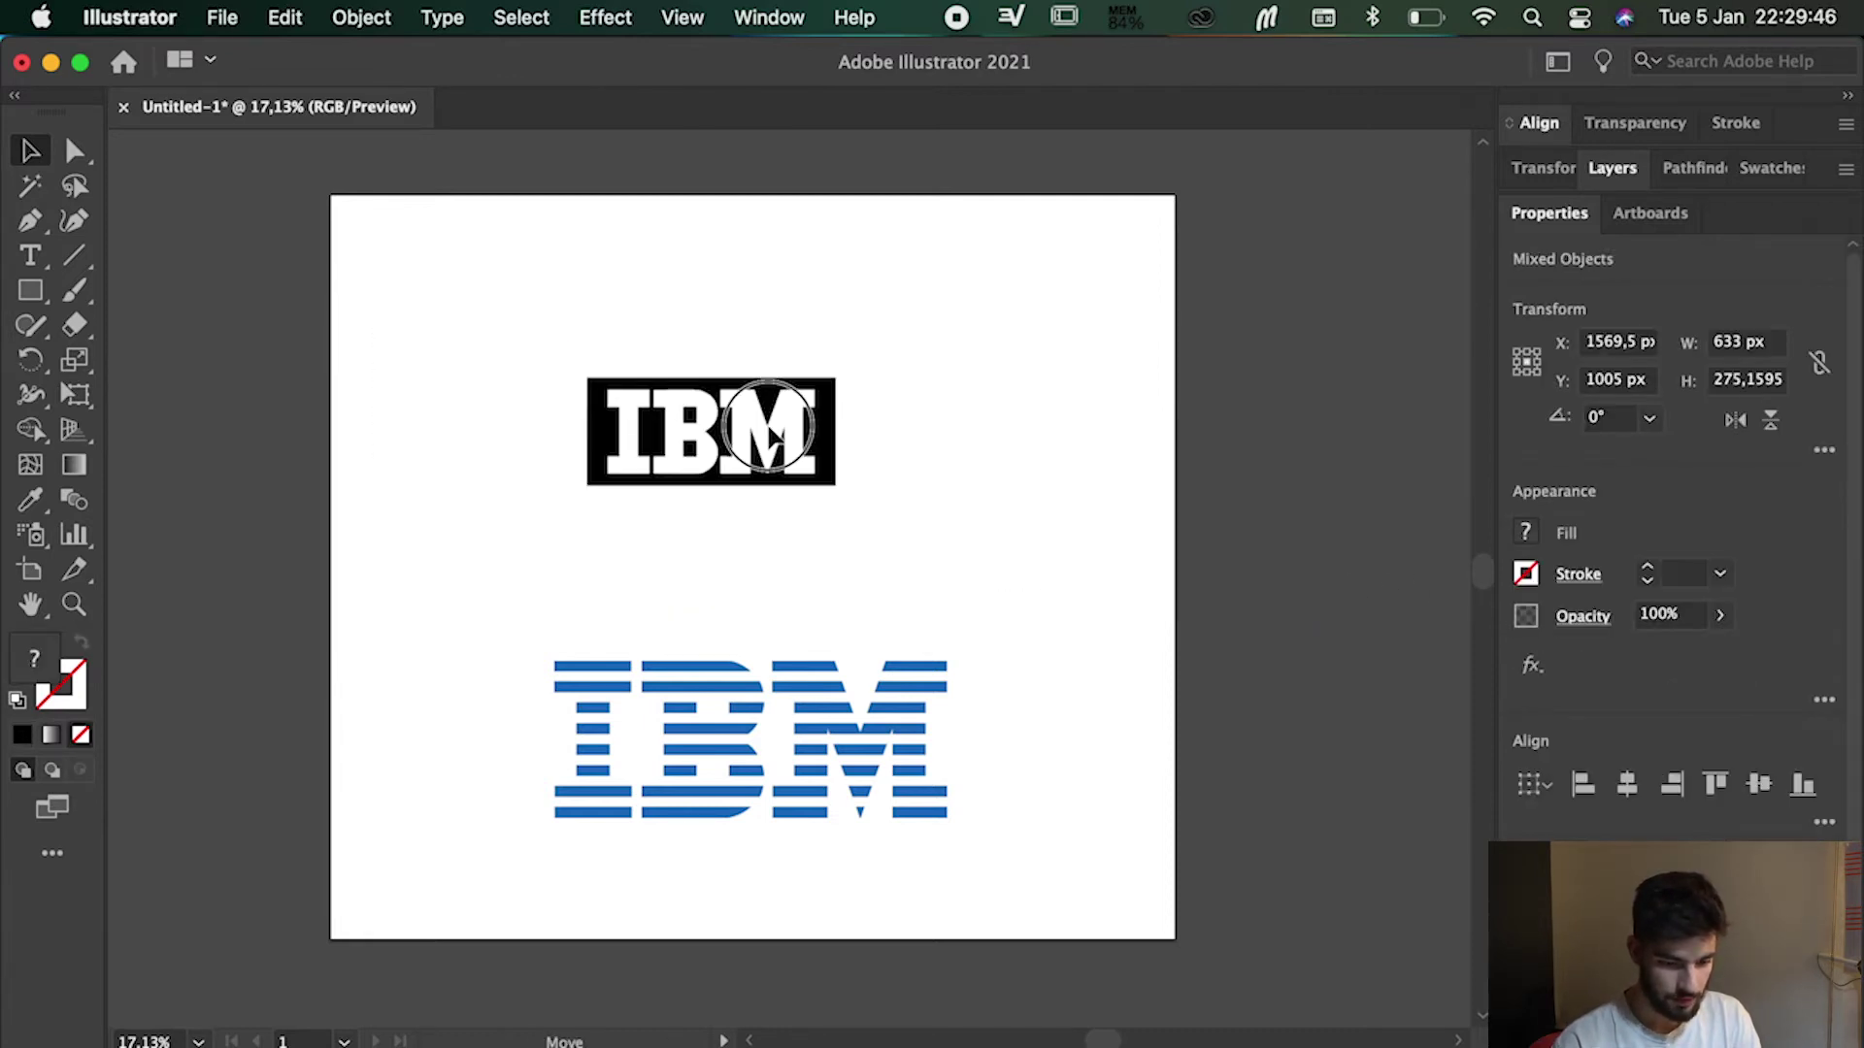
left_click(965, 475)
- Enlarge the black IBM logo from its centre and nudge it into position
scroll(673, 404, "up", 5)
scroll(675, 393, "down", 8)
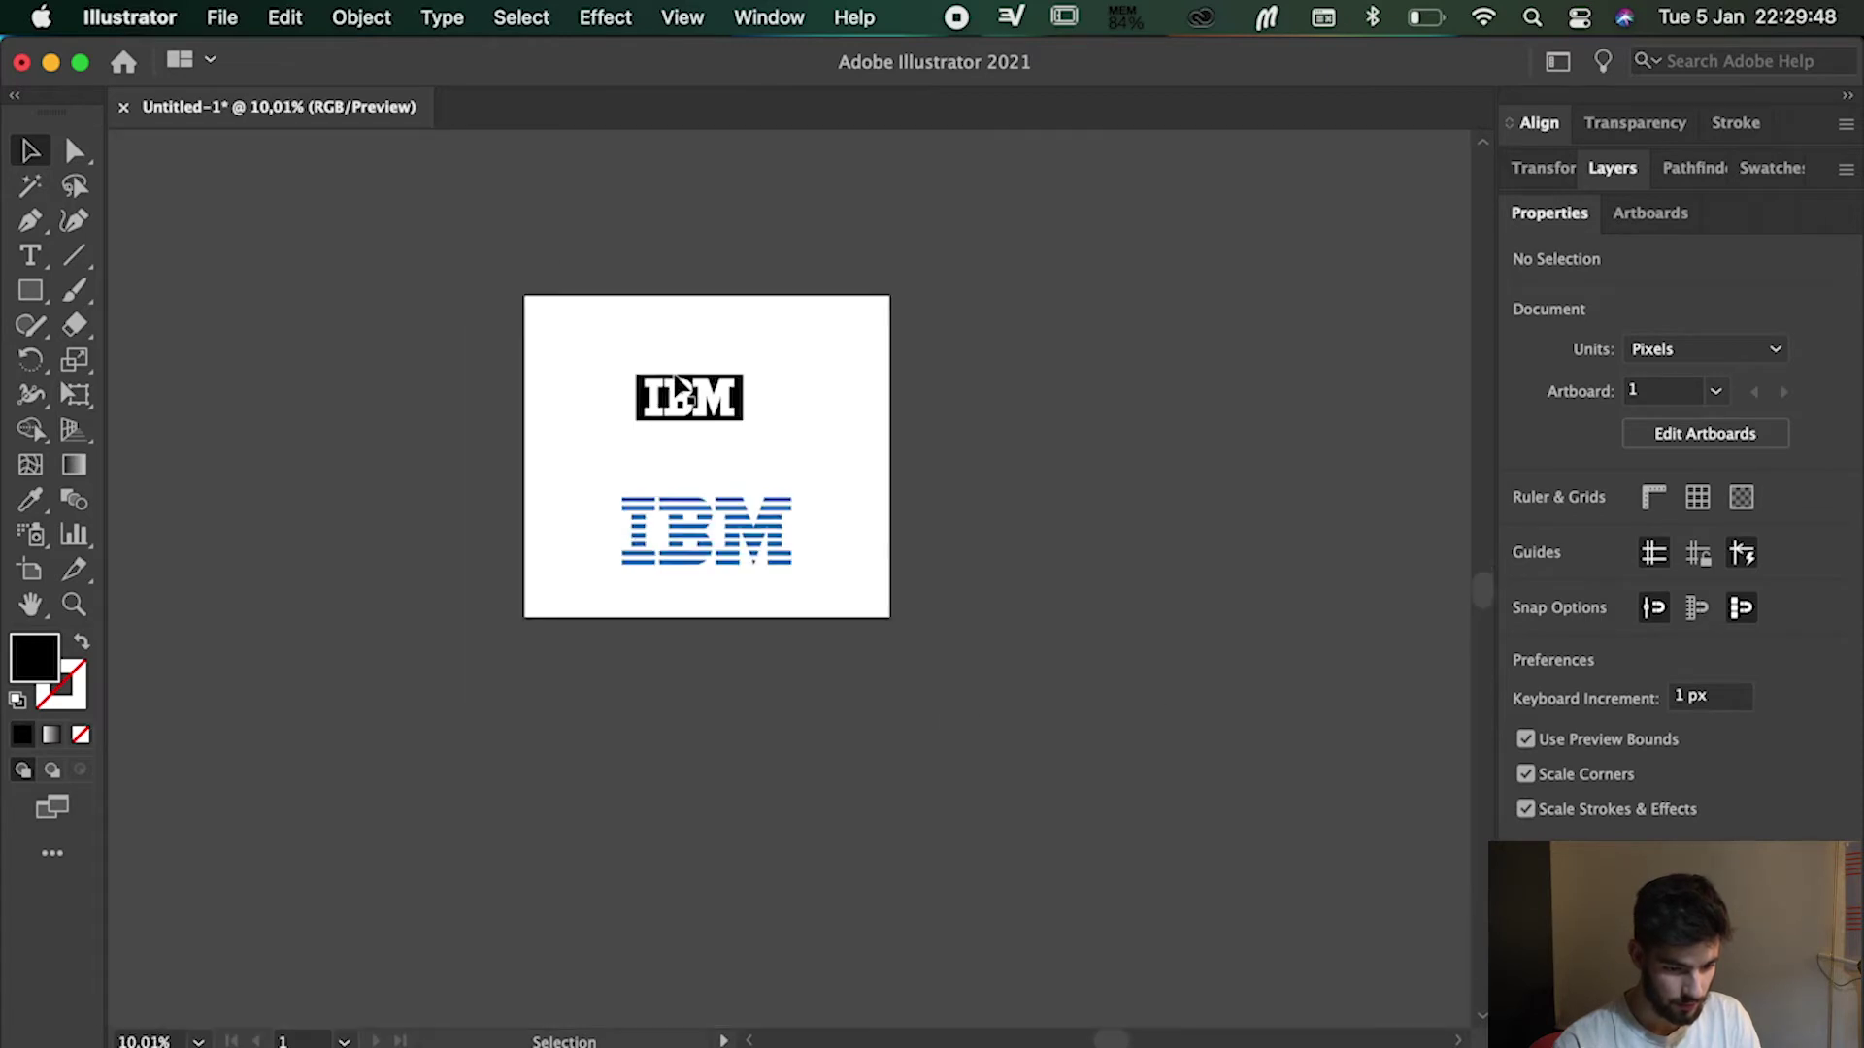
scroll(676, 385, "down", 2)
left_click_drag(831, 440, 555, 354)
scroll(680, 369, "up", 4)
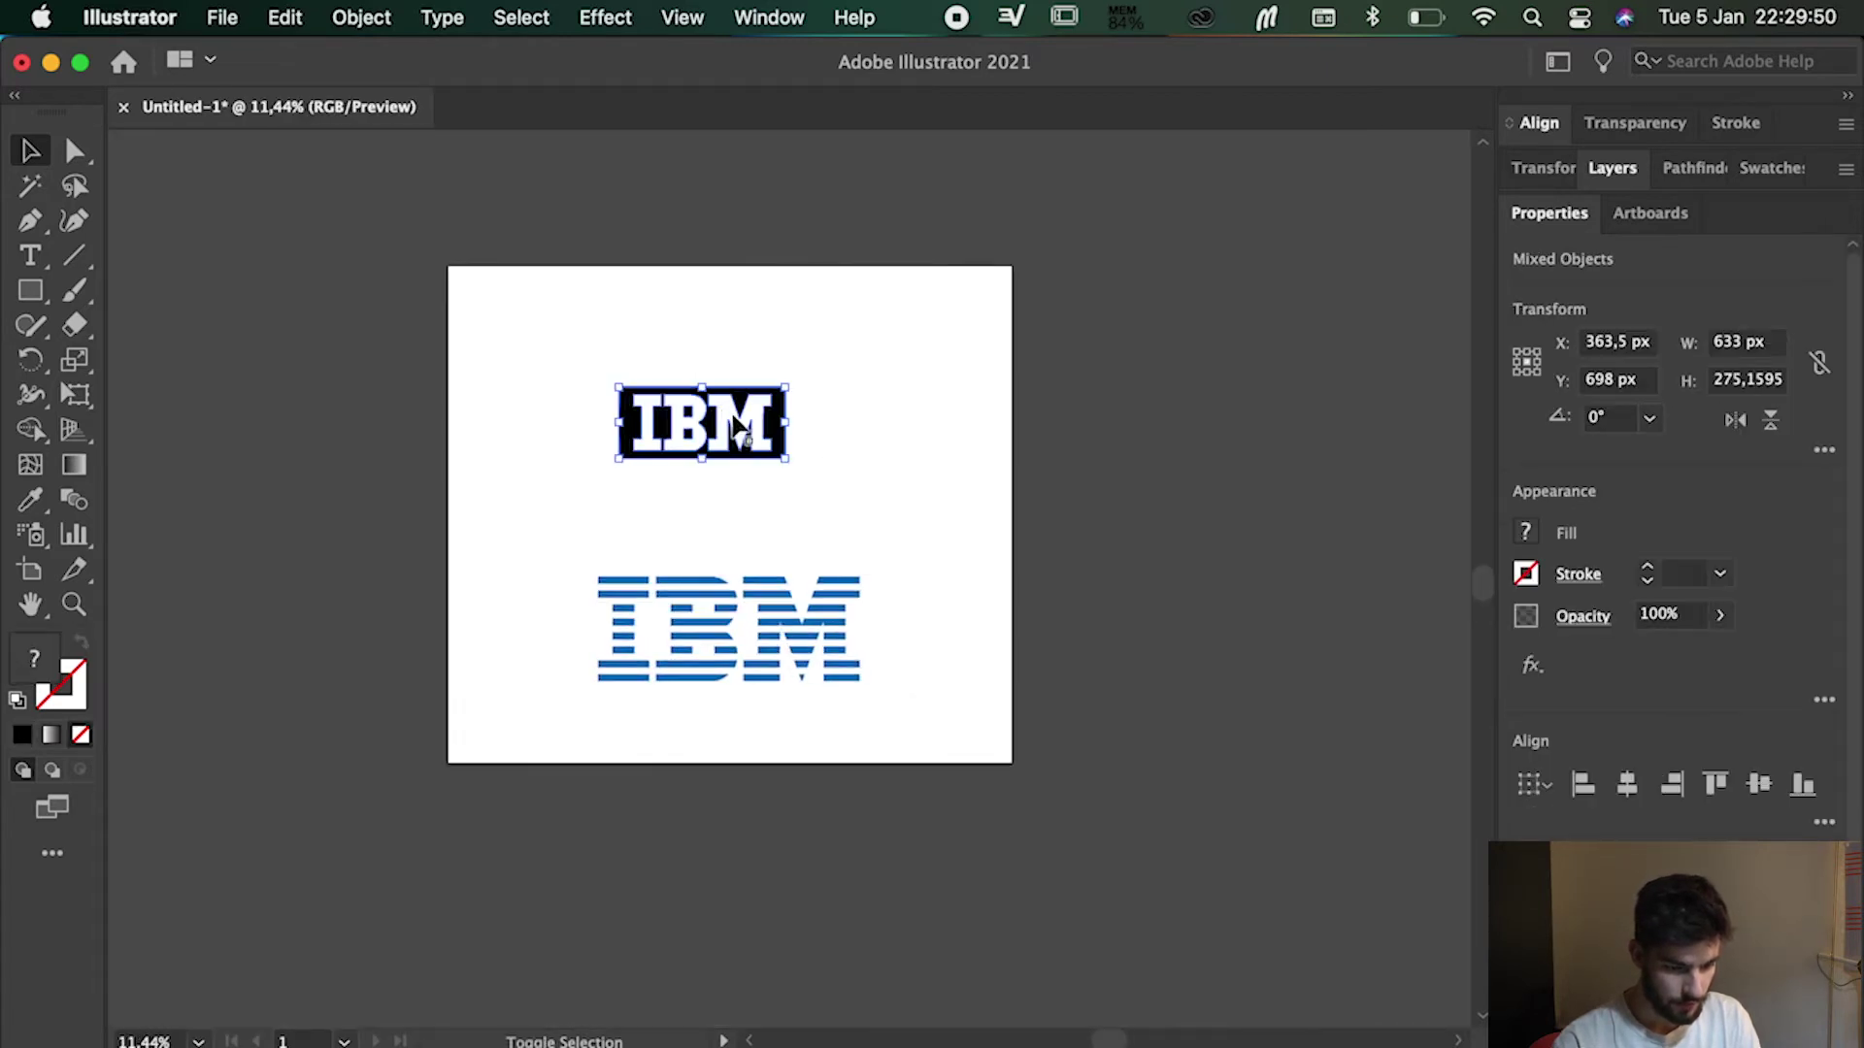
left_click_drag(792, 464, 967, 489)
key("super+shift+a")
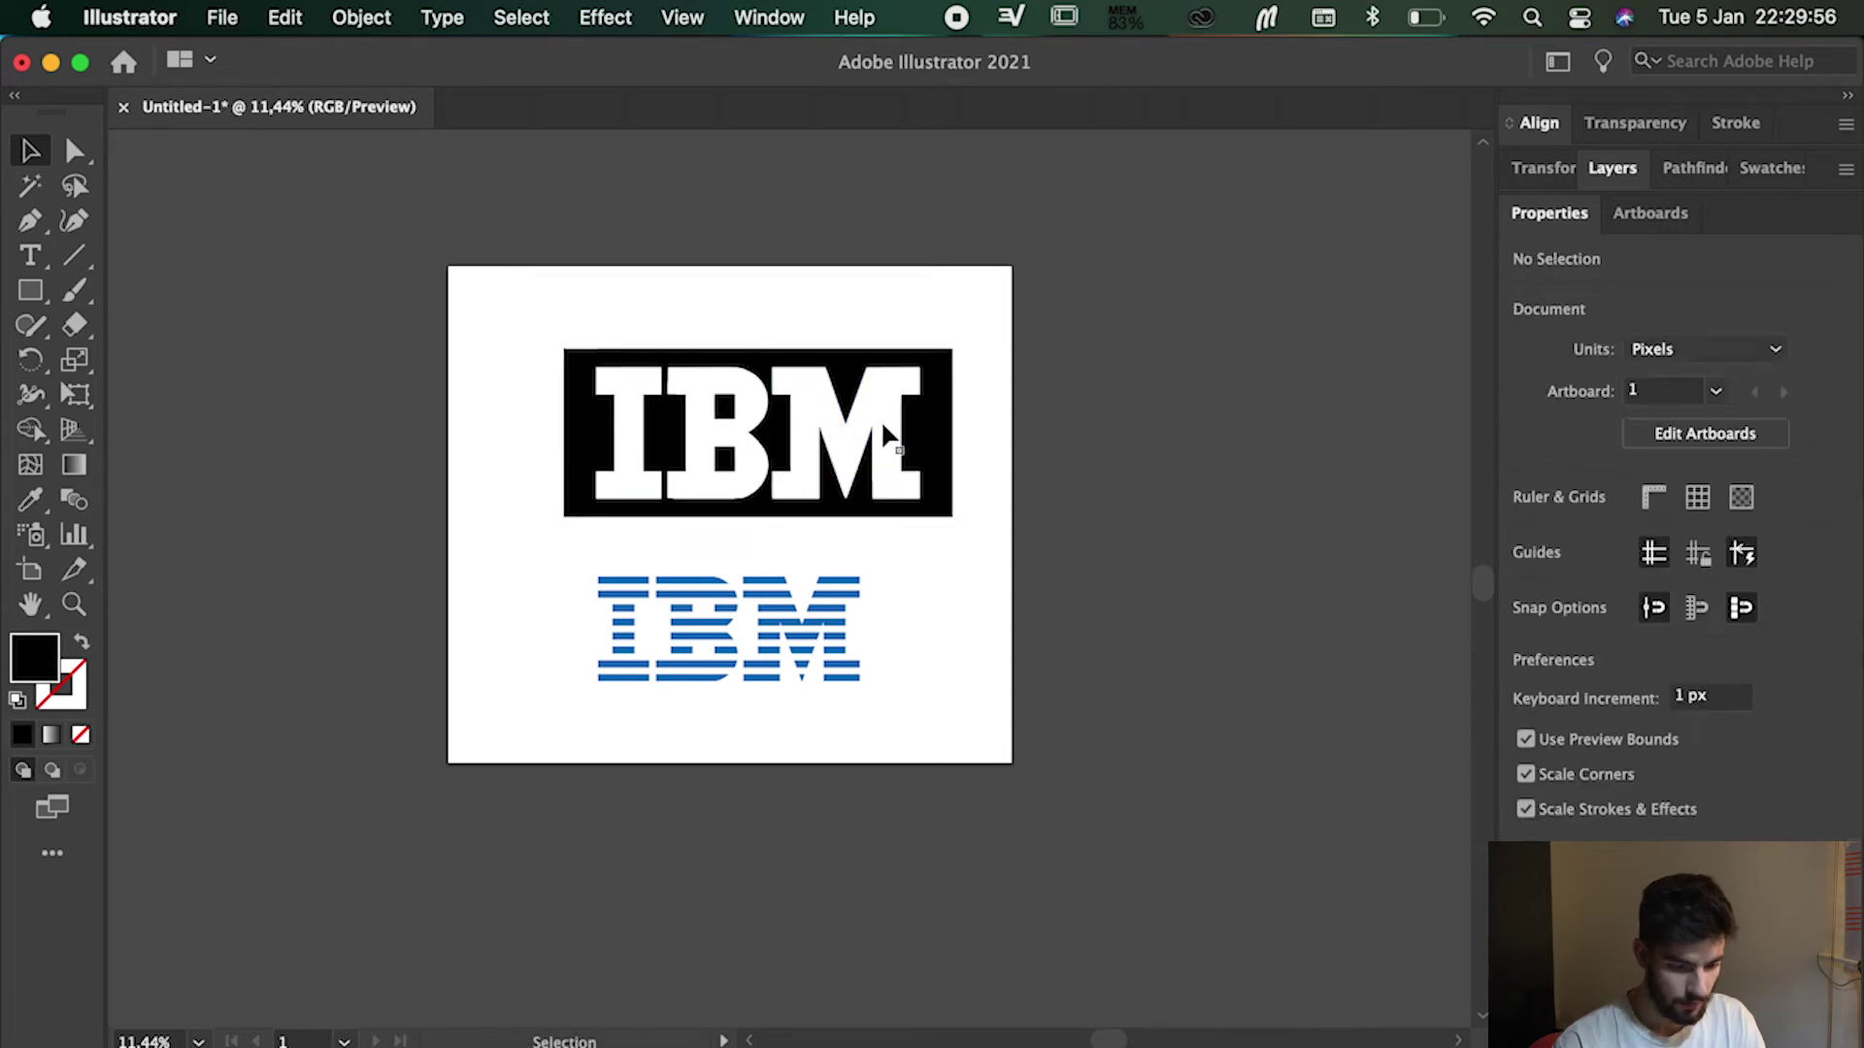
left_click(881, 419, "shift")
- Make the I, B and M letters dark grey using the Eyedropper
left_click(718, 449, "shift")
left_click(648, 454, "shift")
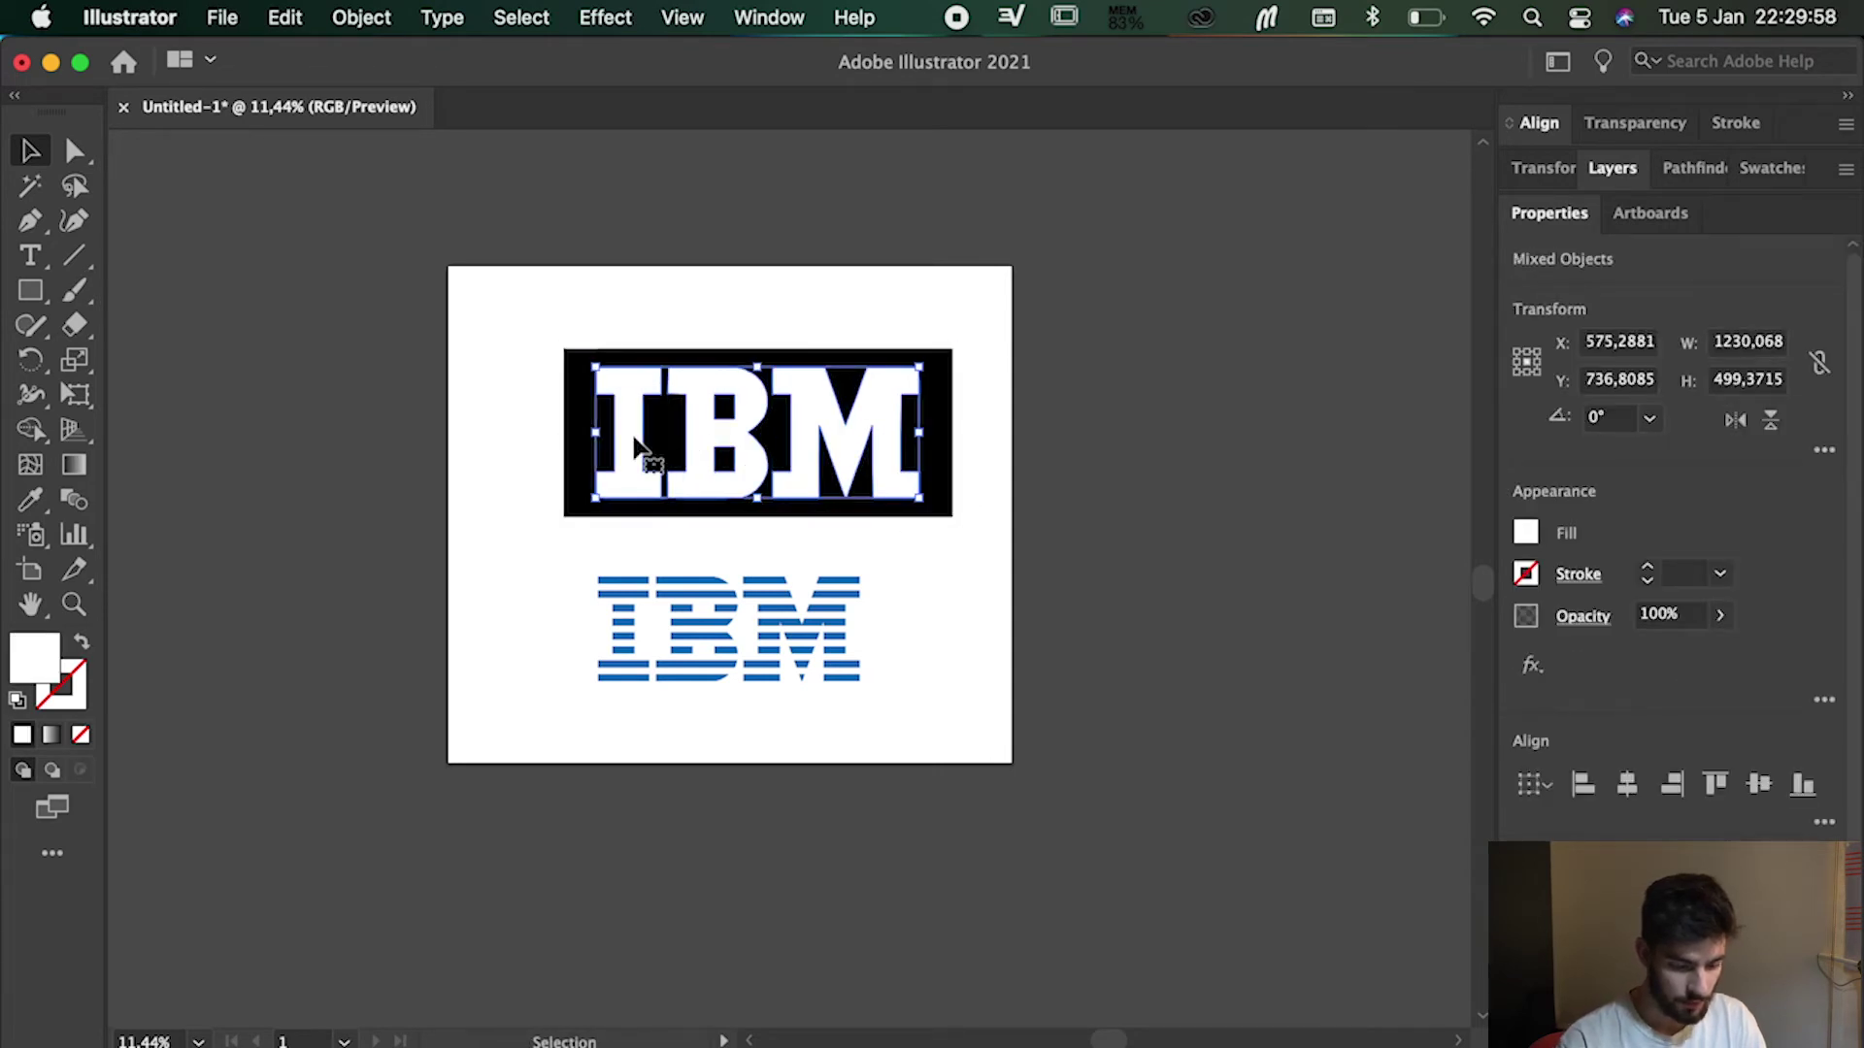
key("i")
left_click(342, 595)
key("v")
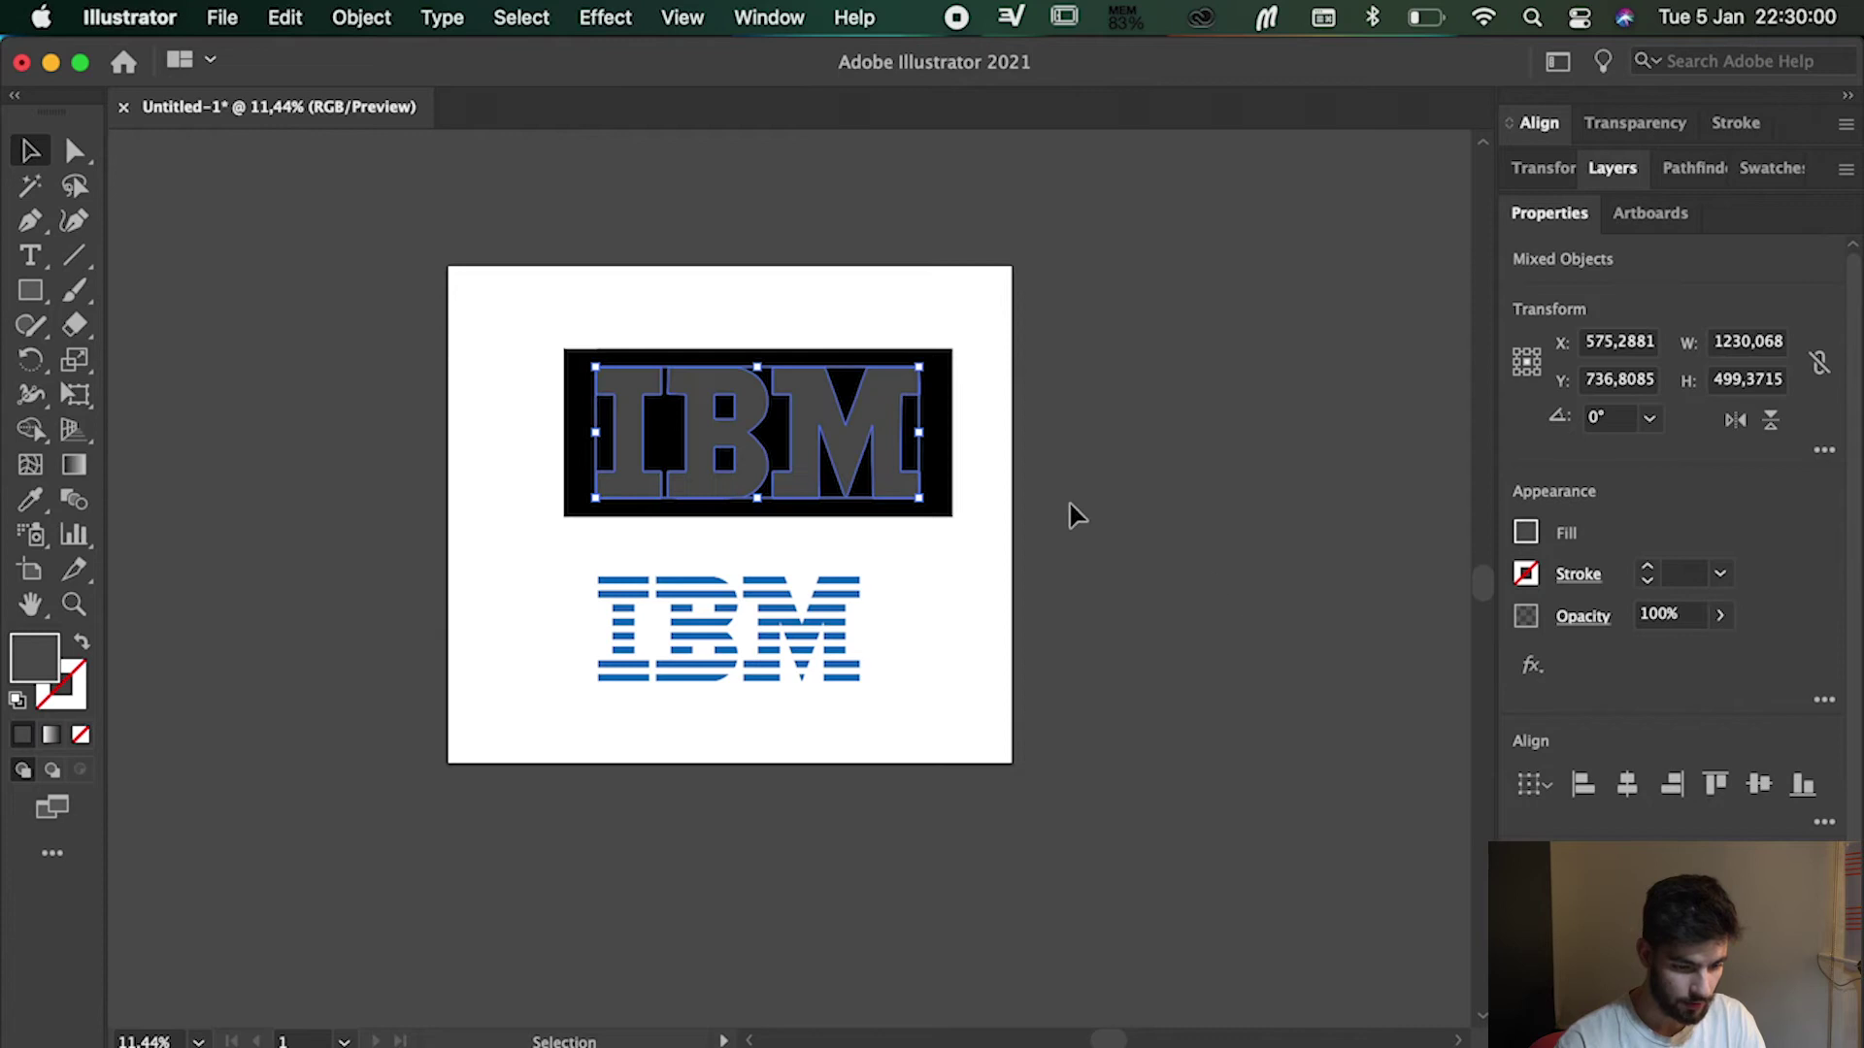
left_click(1069, 515)
- Delete the black backing box and the two black squares inside the B
left_click(938, 464)
key("super+shift+a")
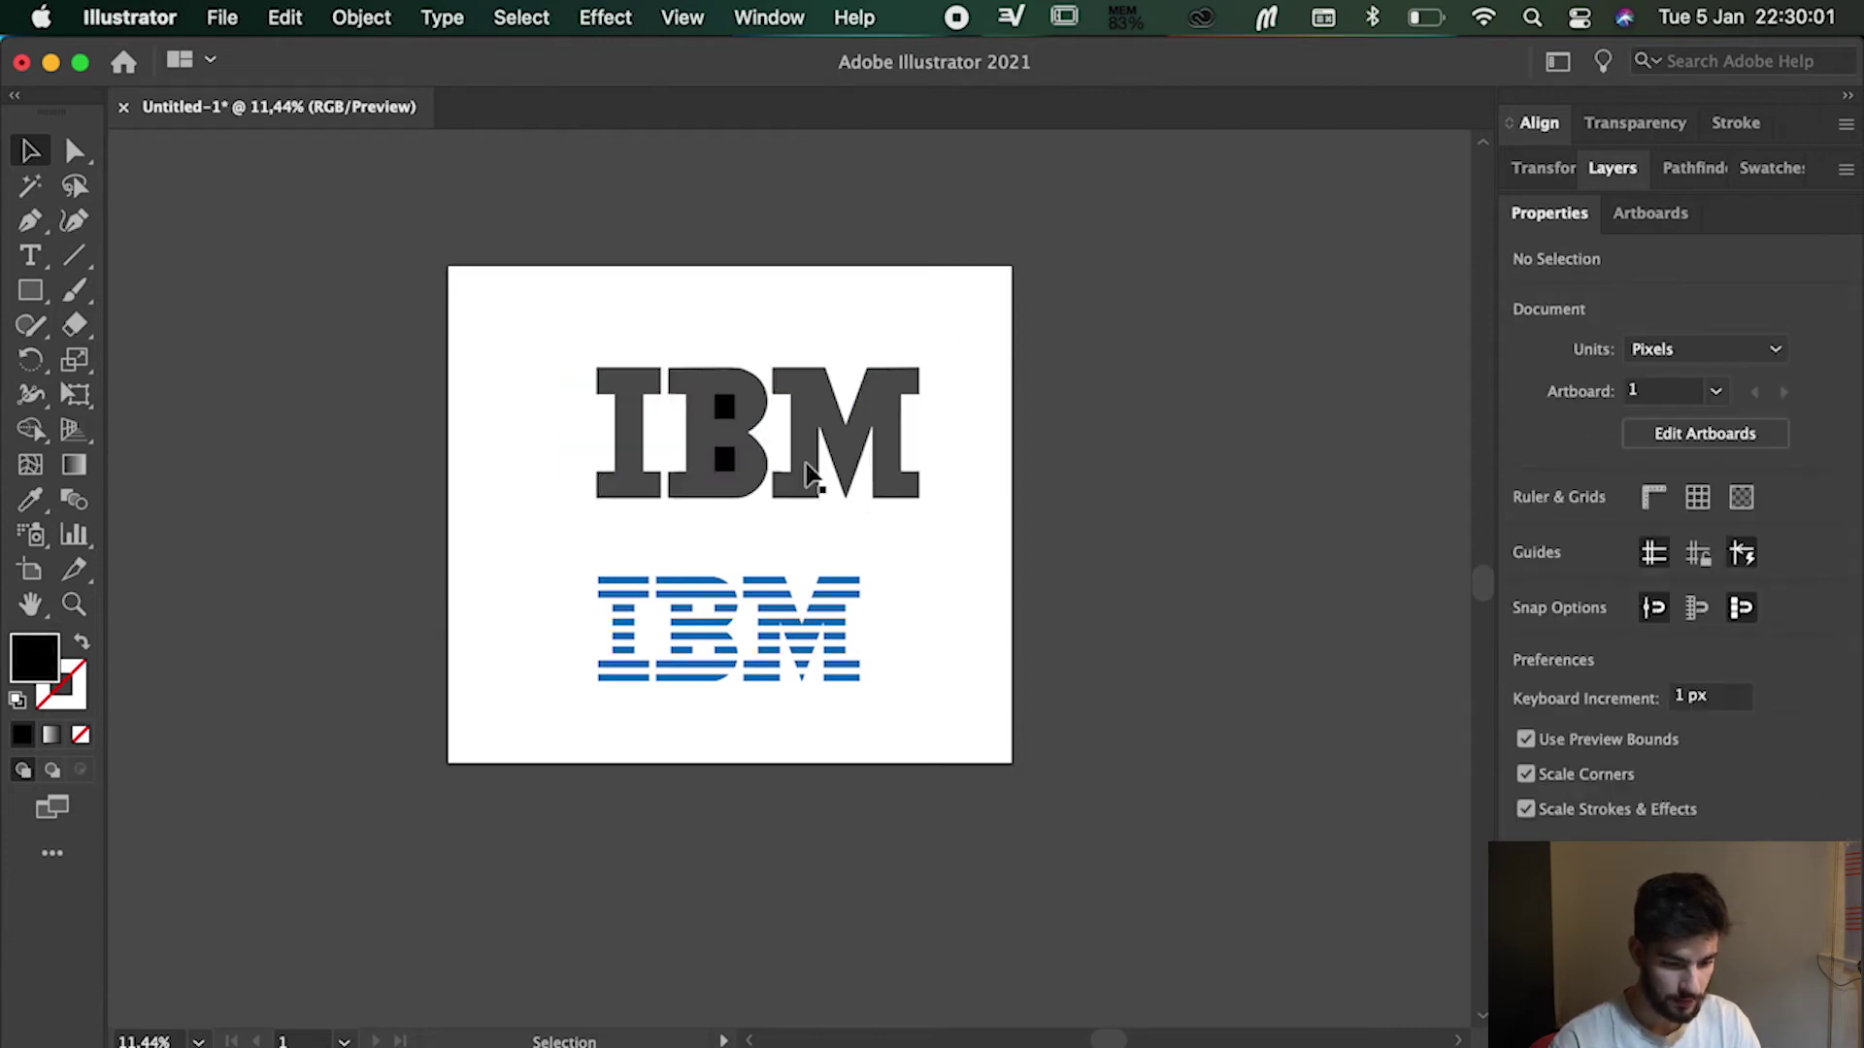
left_click(726, 458)
key("Delete")
left_click(728, 415)
key("Delete")
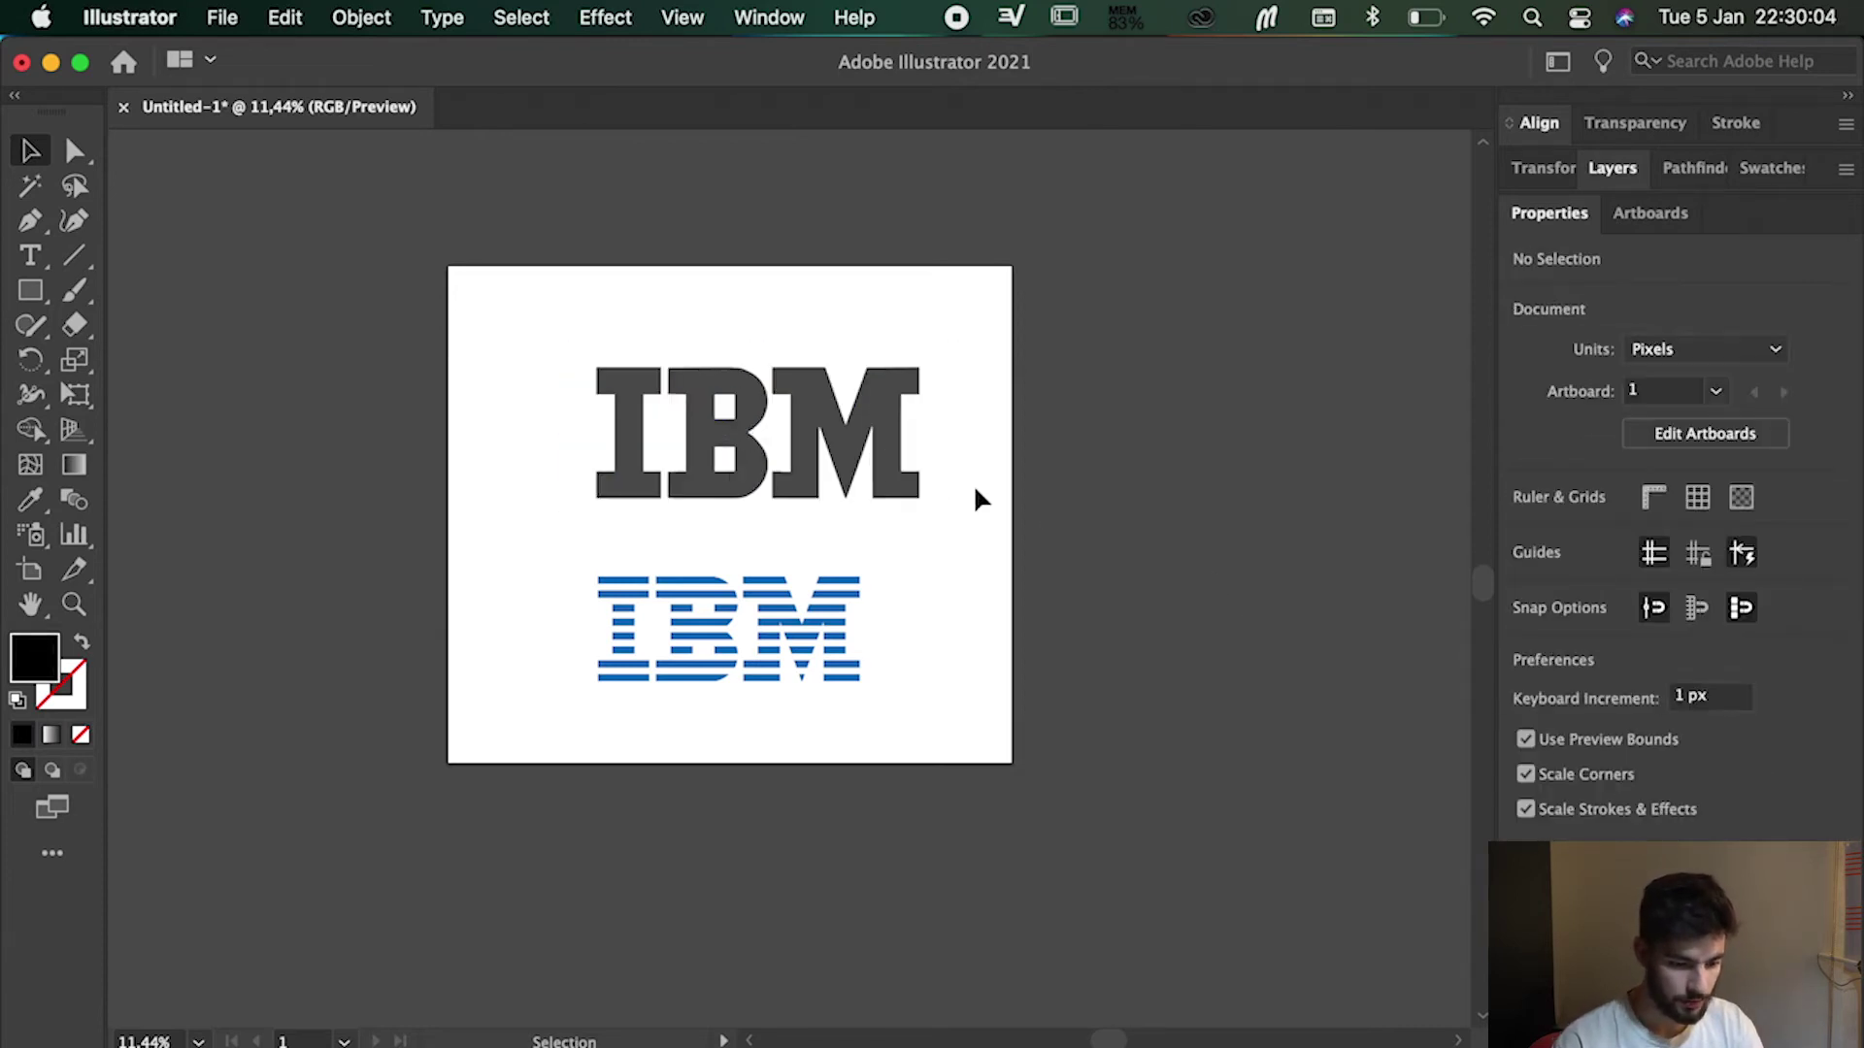
left_click_drag(466, 336, 468, 337)
scroll(906, 486, "up", 3)
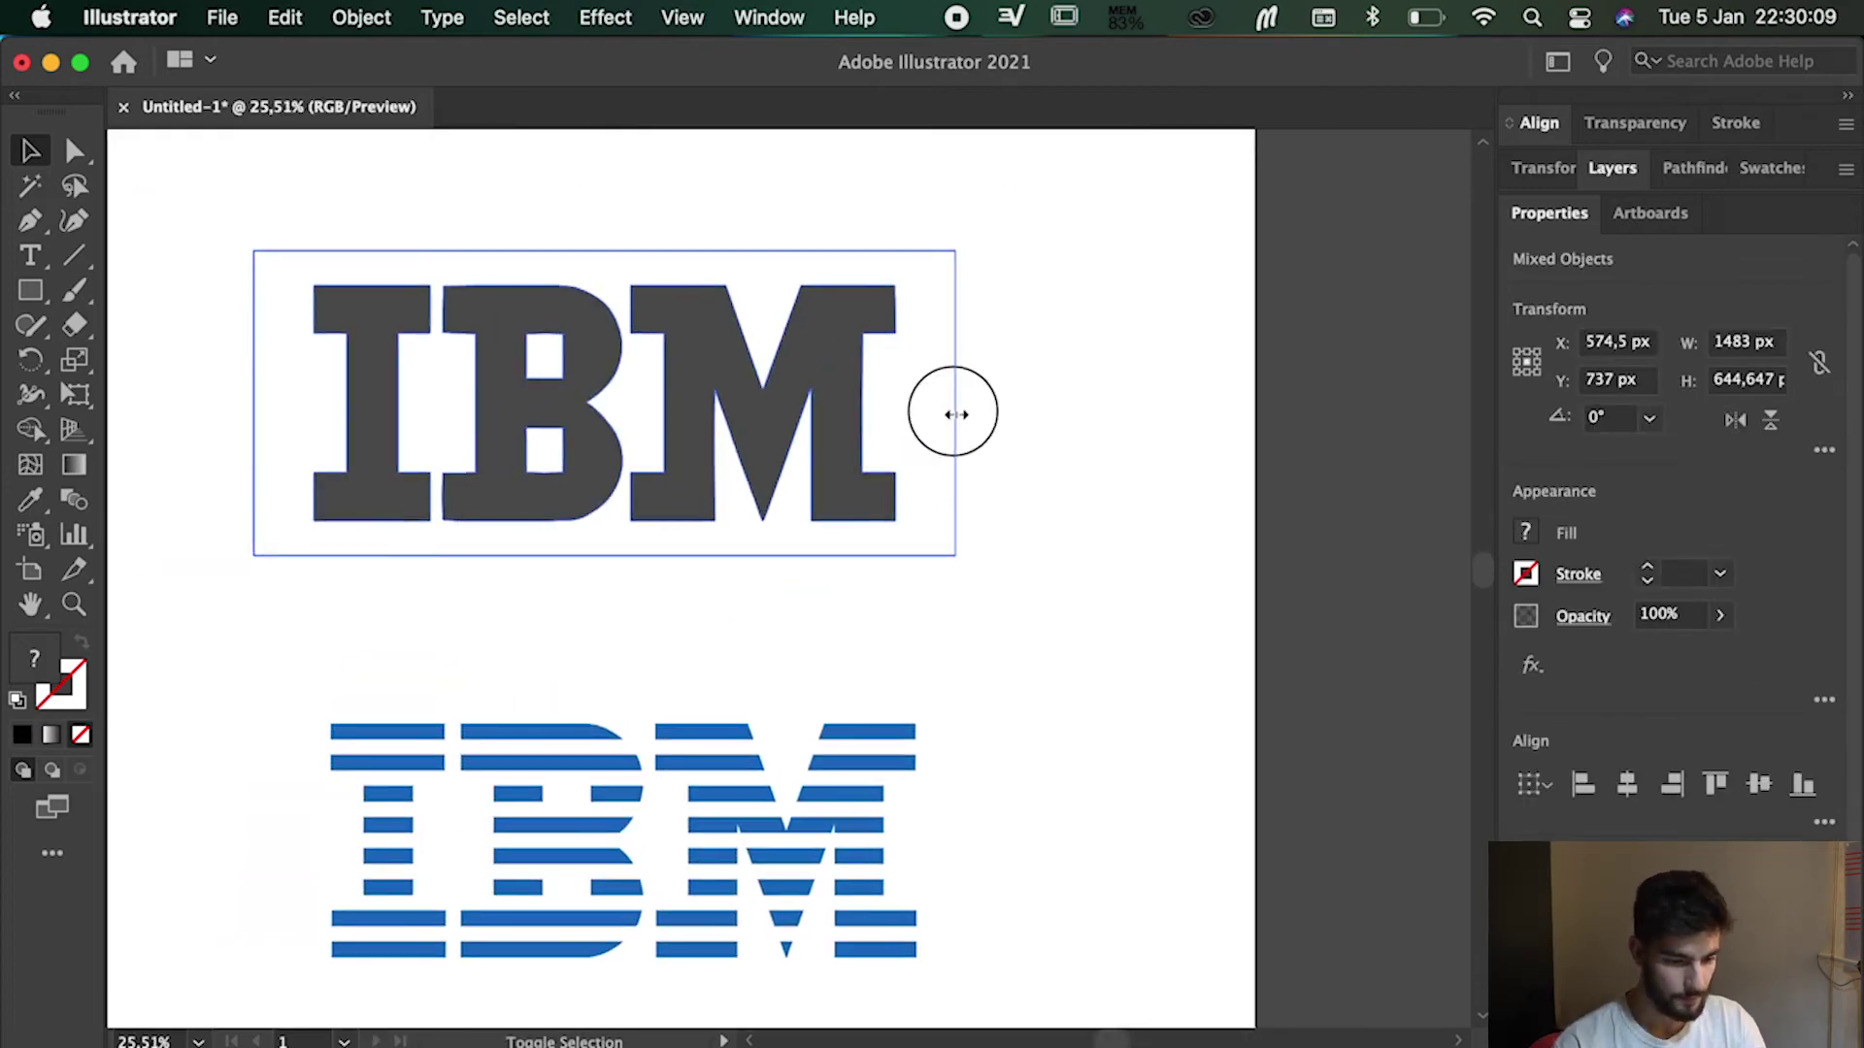
scroll(857, 413, "left", 3)
left_click(1000, 485)
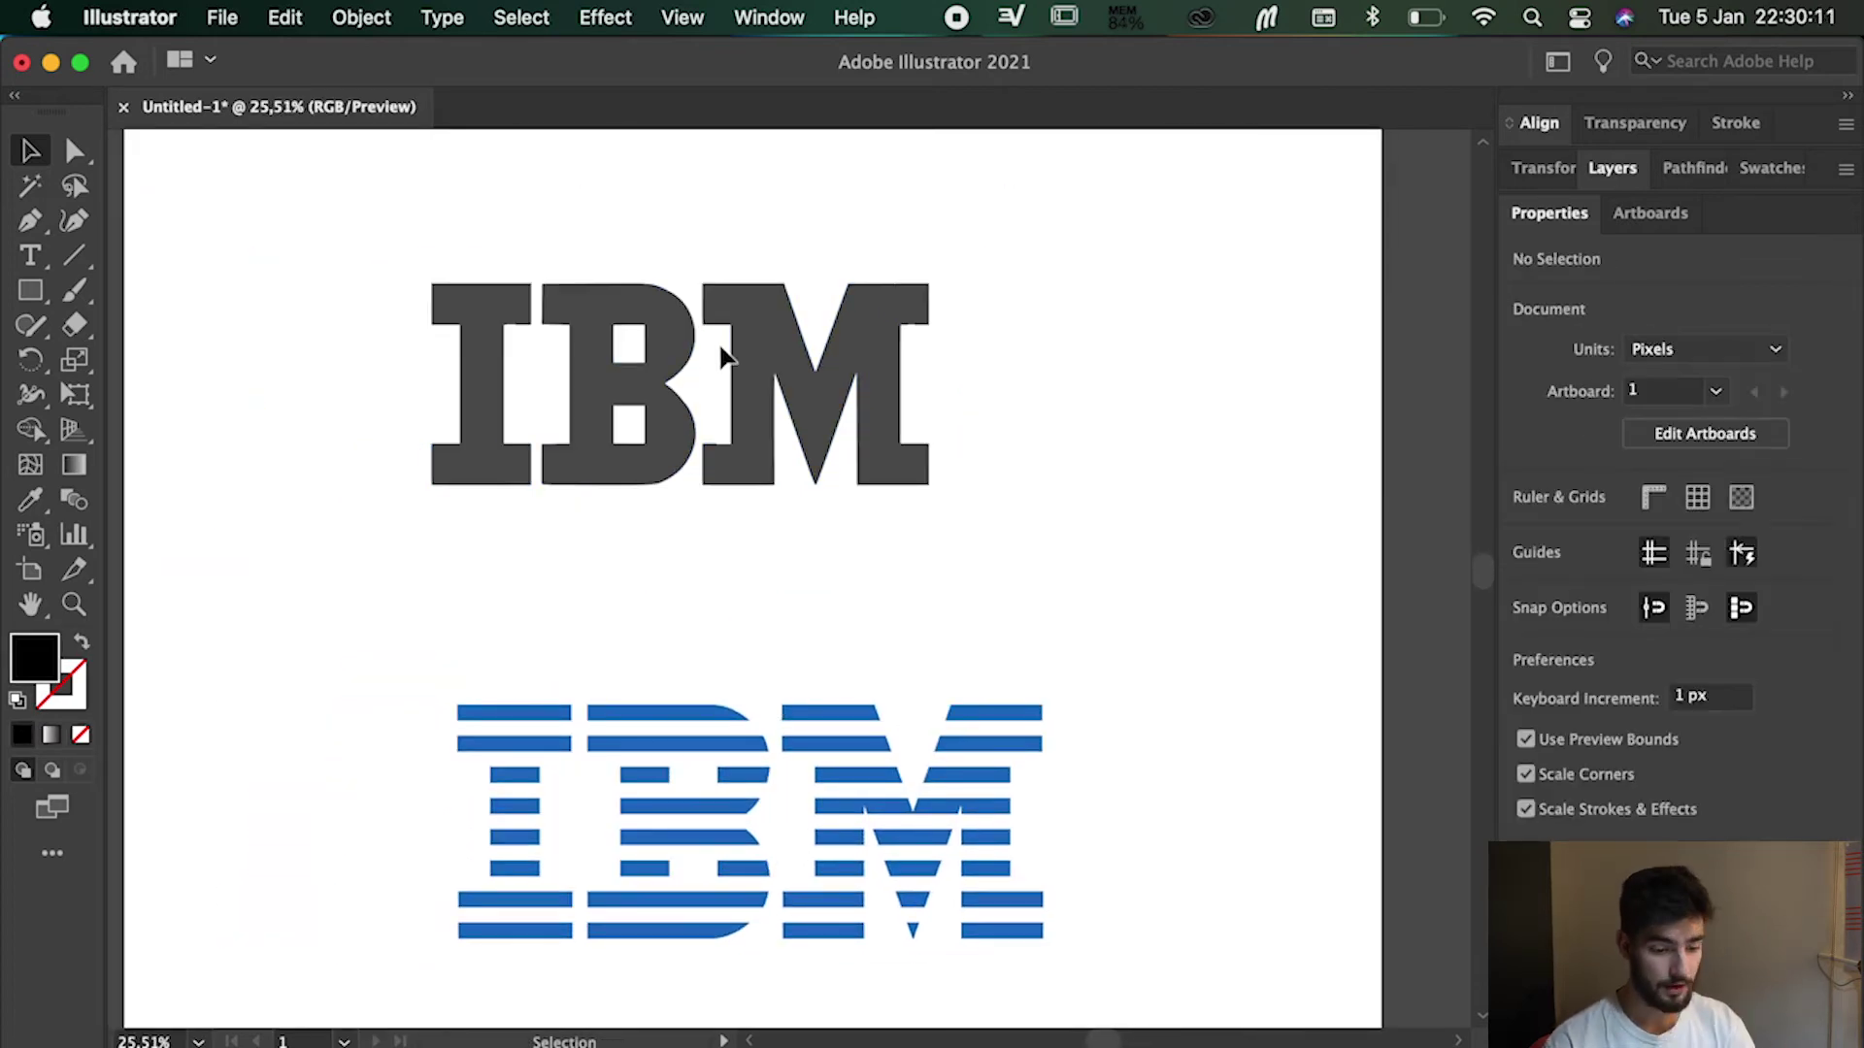
scroll(723, 357, "up", 1)
- Draw a rectangular bar across the top of the IBM letters
key("m")
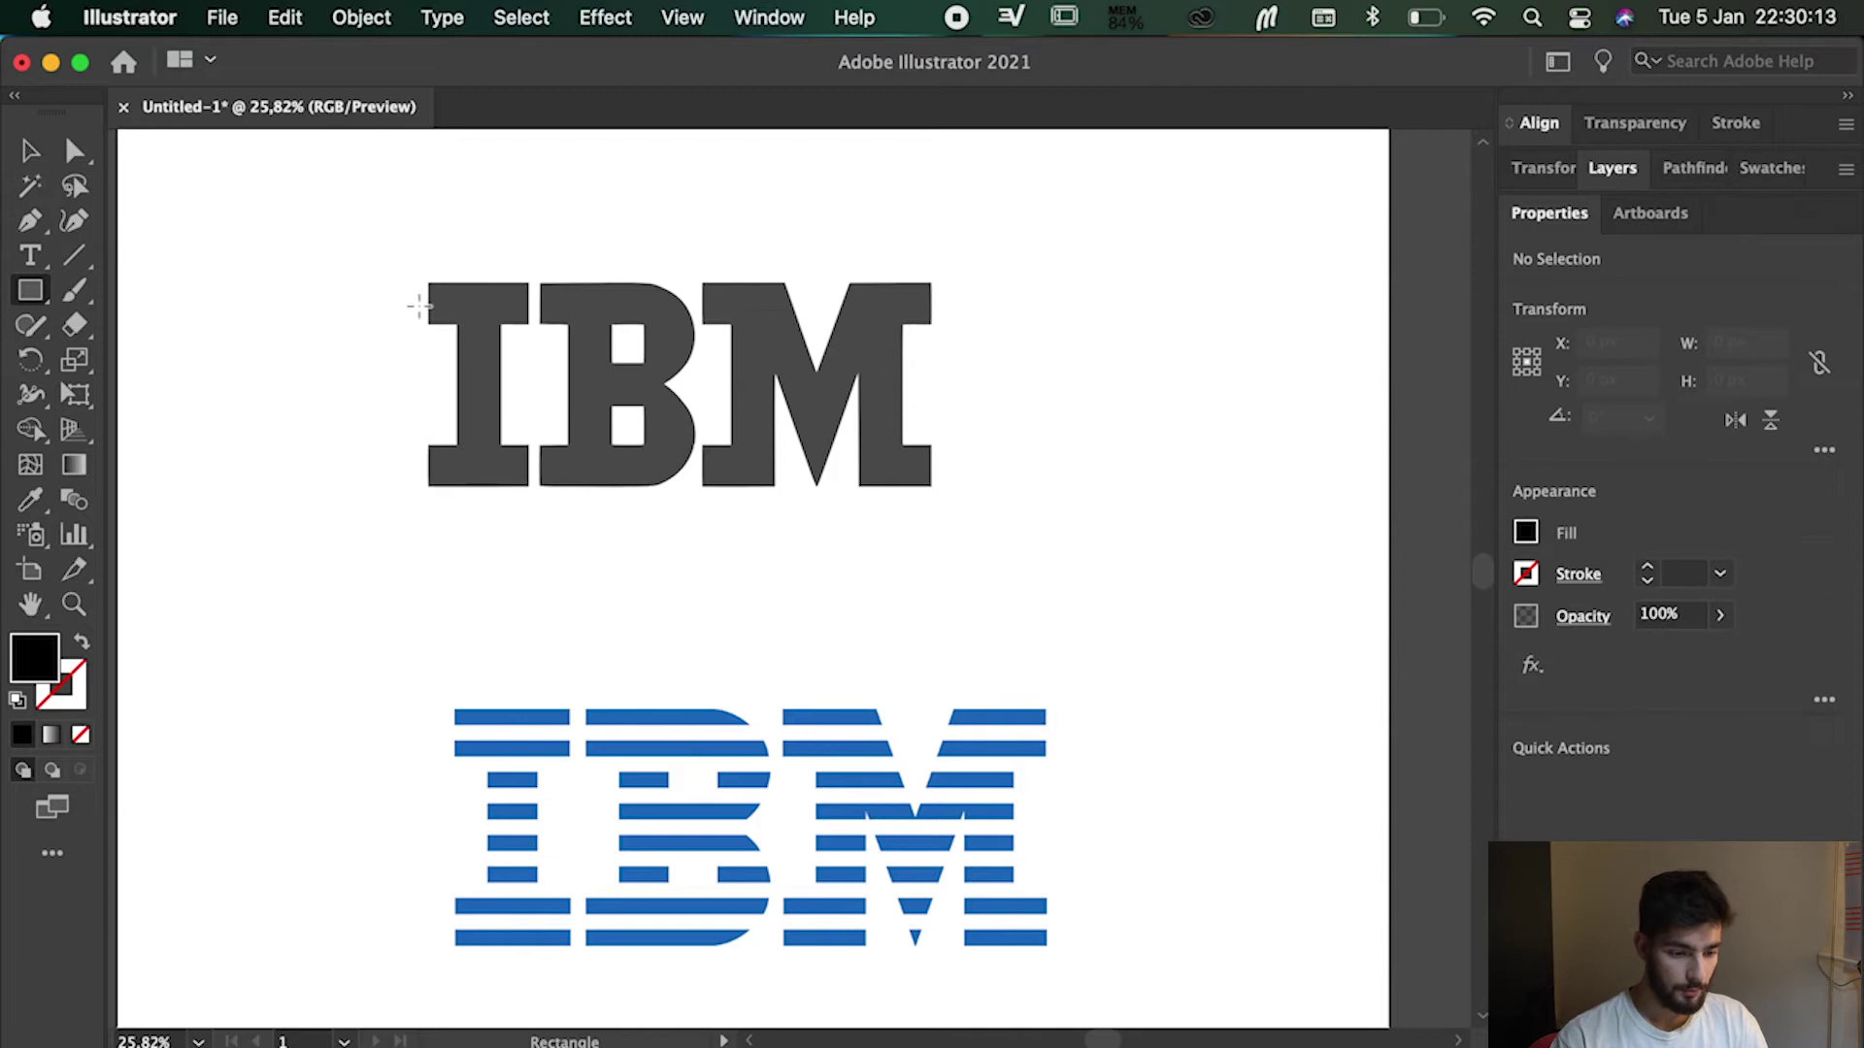
left_click_drag(404, 304, 1002, 333)
key("v")
left_click(1369, 644)
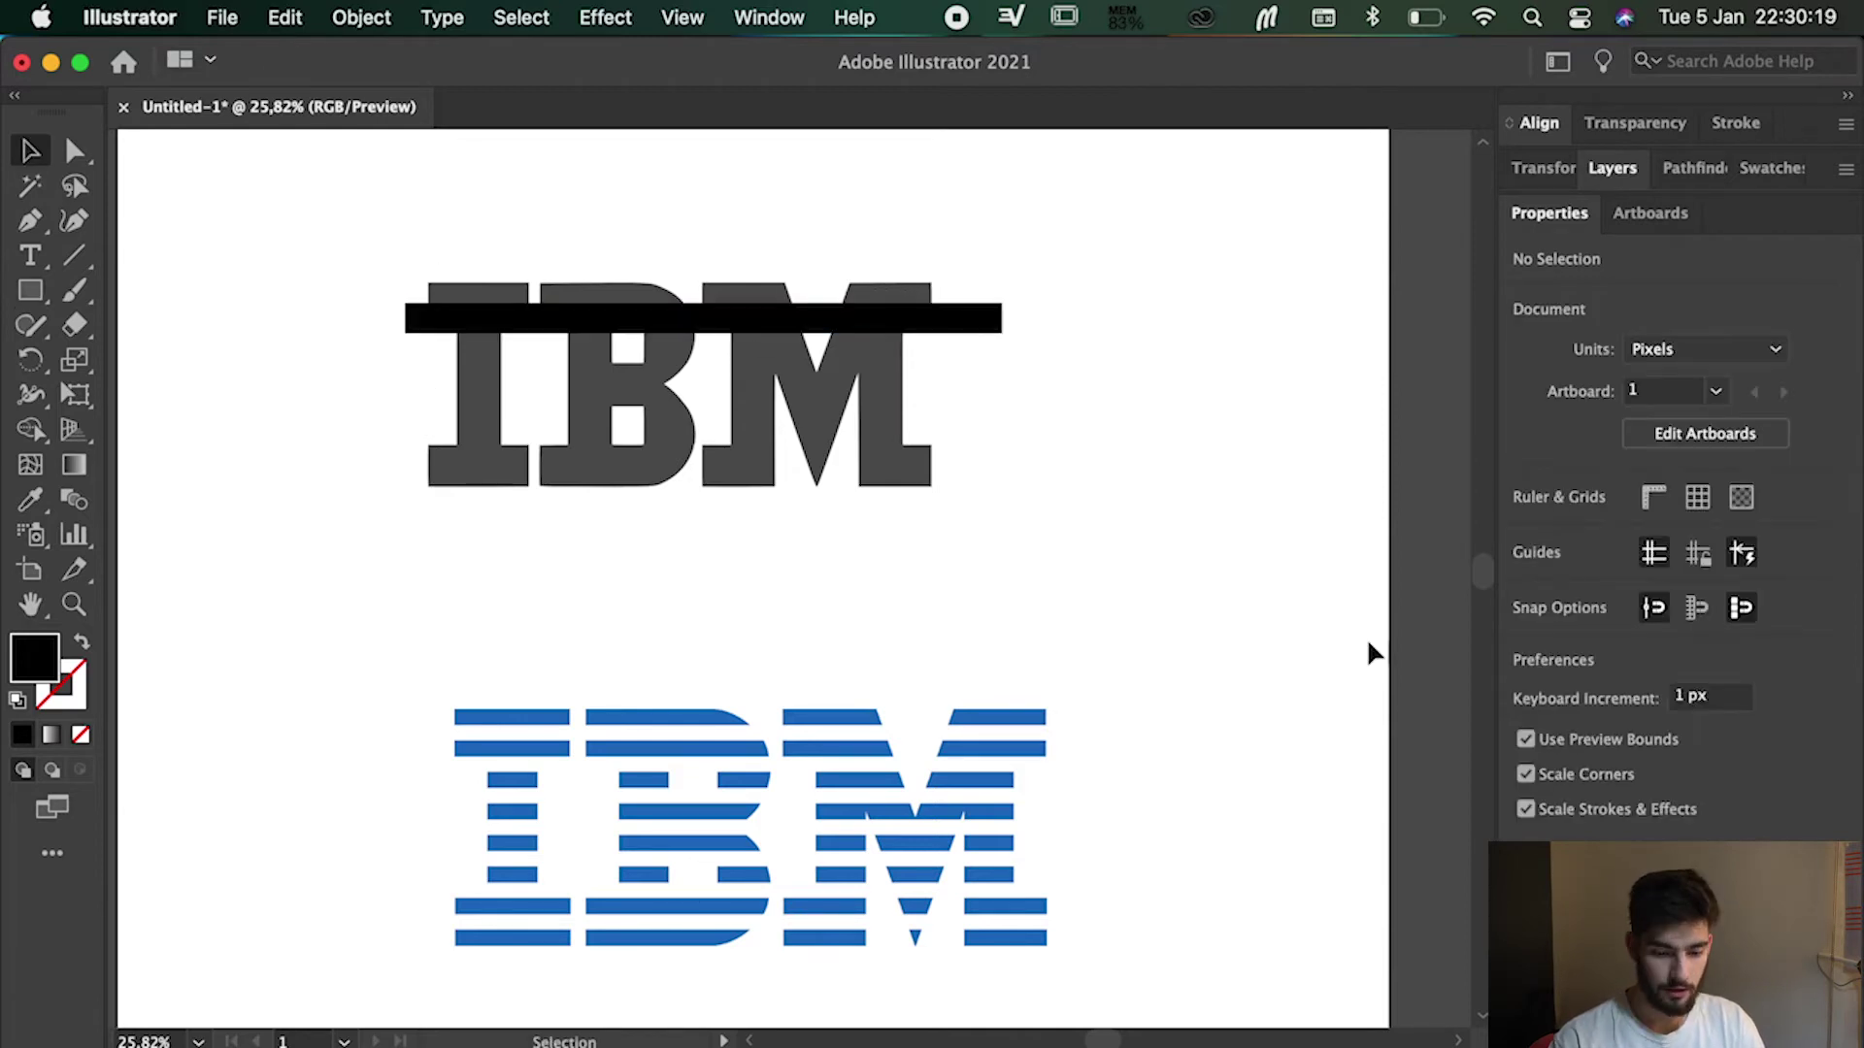
left_click(884, 333)
left_click(883, 334, "shift")
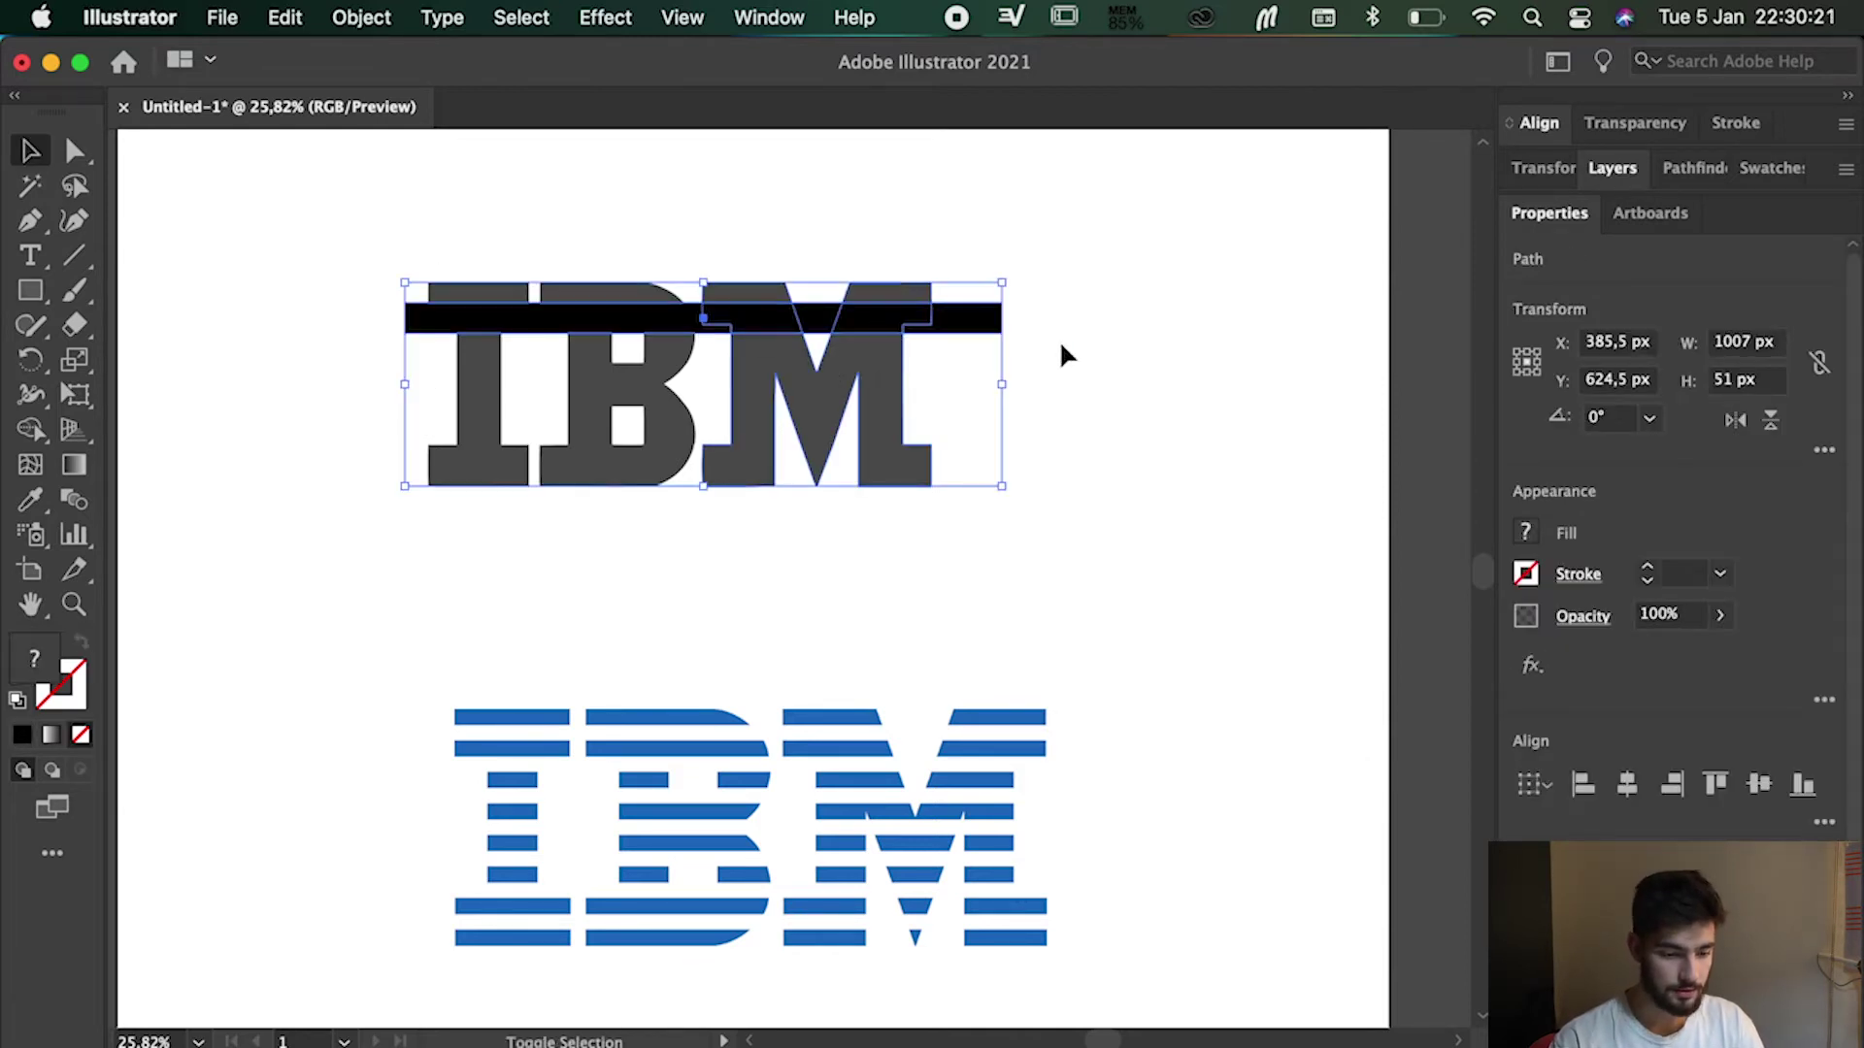
left_click(999, 345)
- Duplicate the bar twice downward and fine-tune the top and bottom bar positions
left_click_drag(965, 321, 958, 380)
key("super+d")
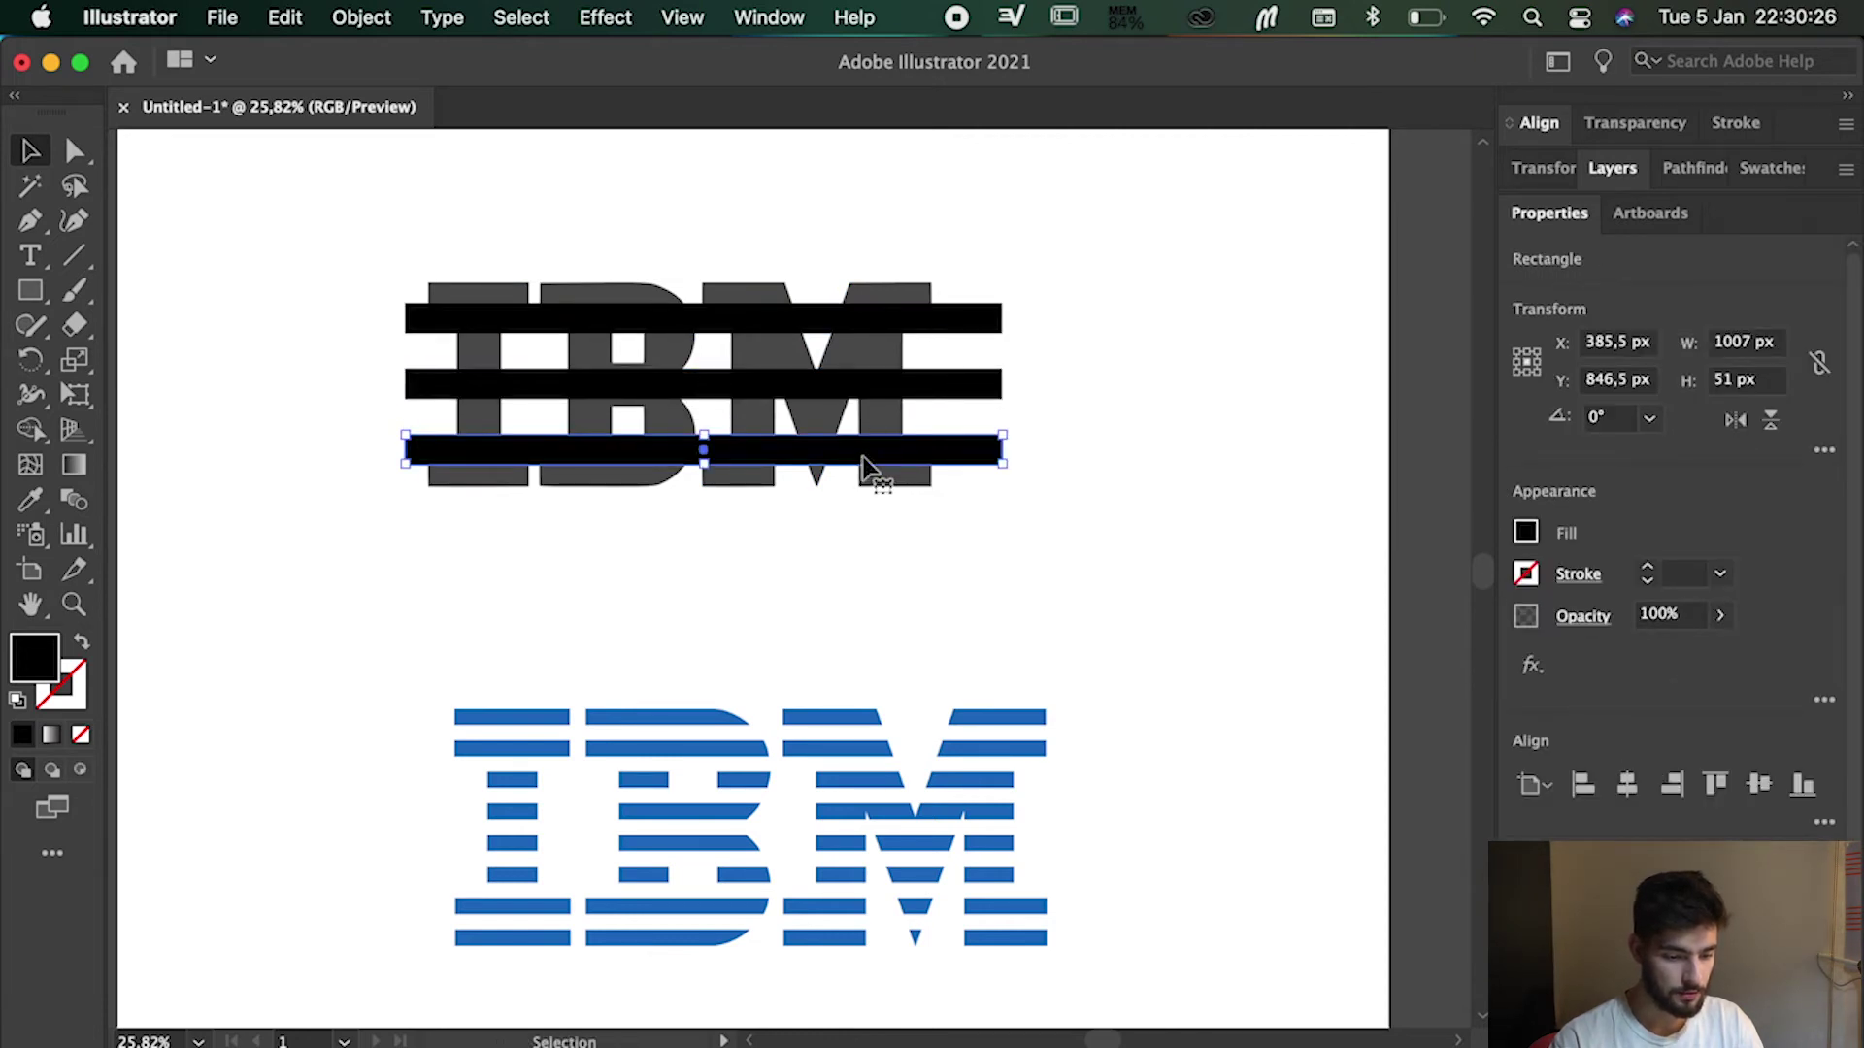
left_click(1165, 524)
left_click_drag(936, 457, 930, 476)
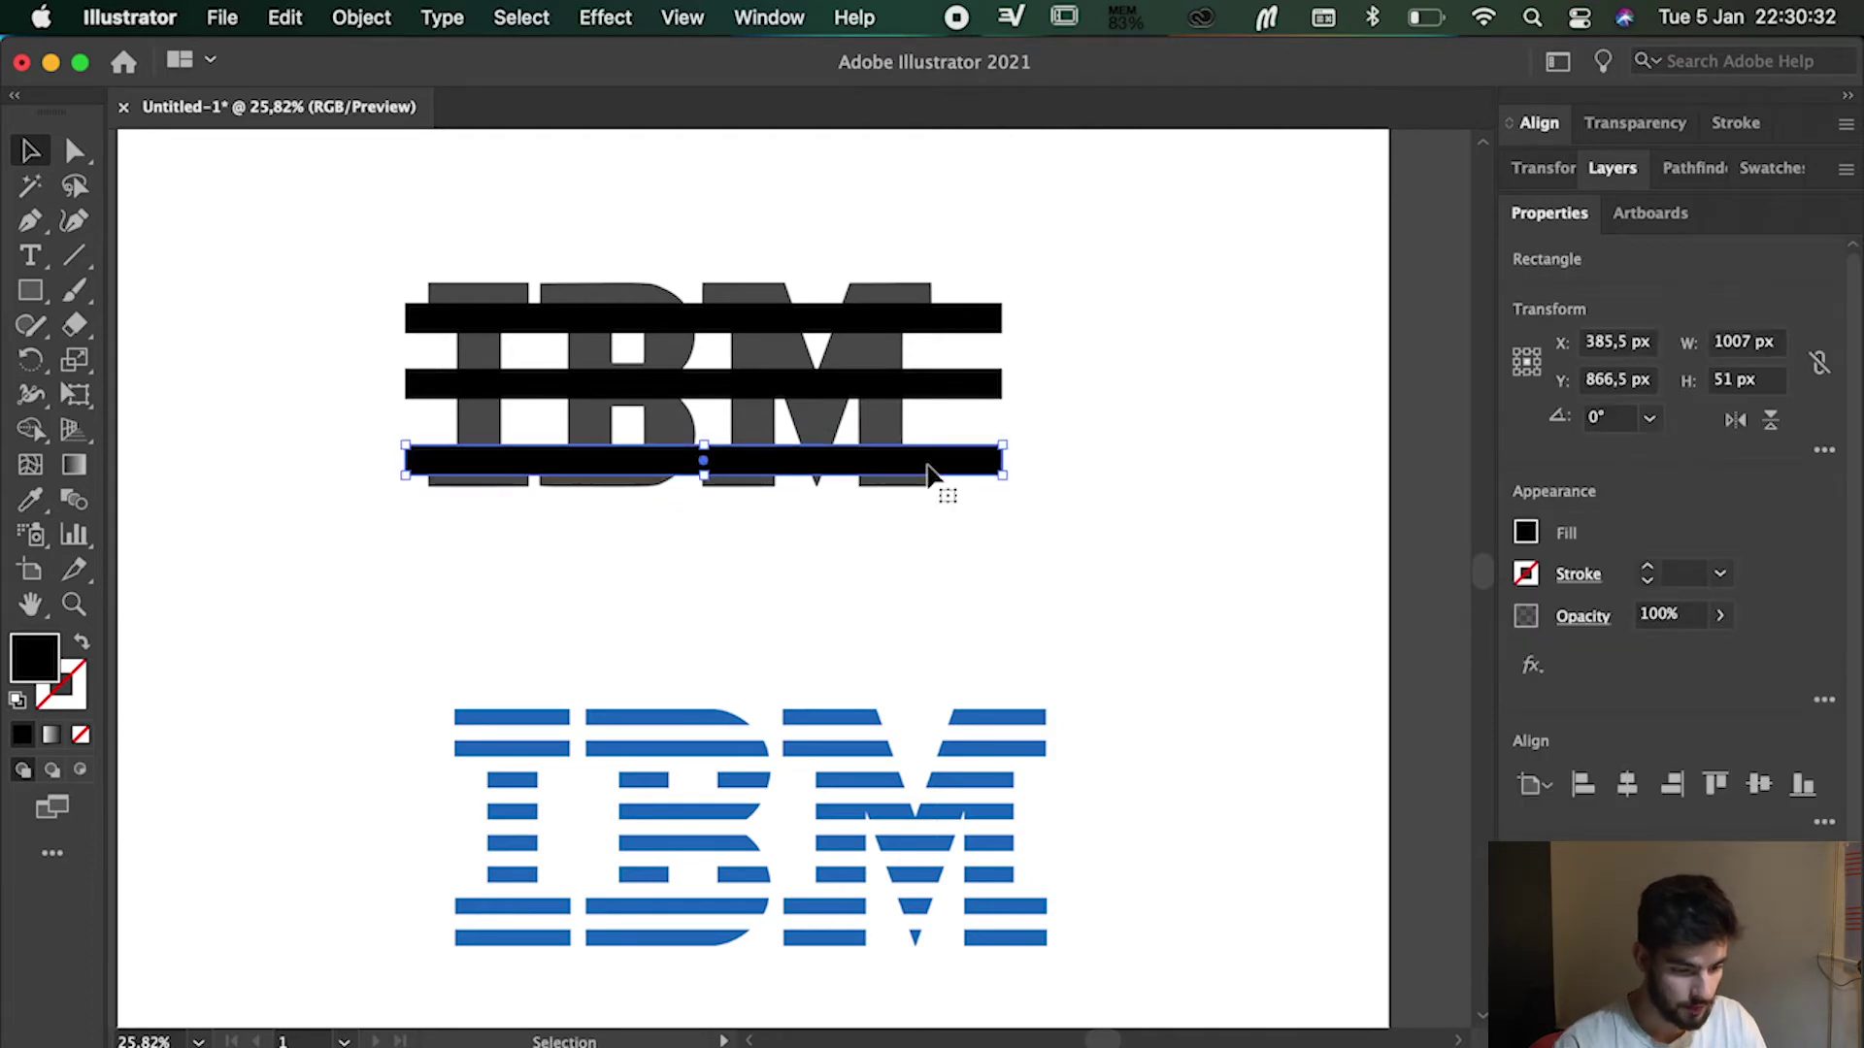
mouse_move(809, 327)
left_mouse_down()
mouse_move(799, 304)
mouse_move(804, 323)
left_mouse_up()
left_click(1087, 243)
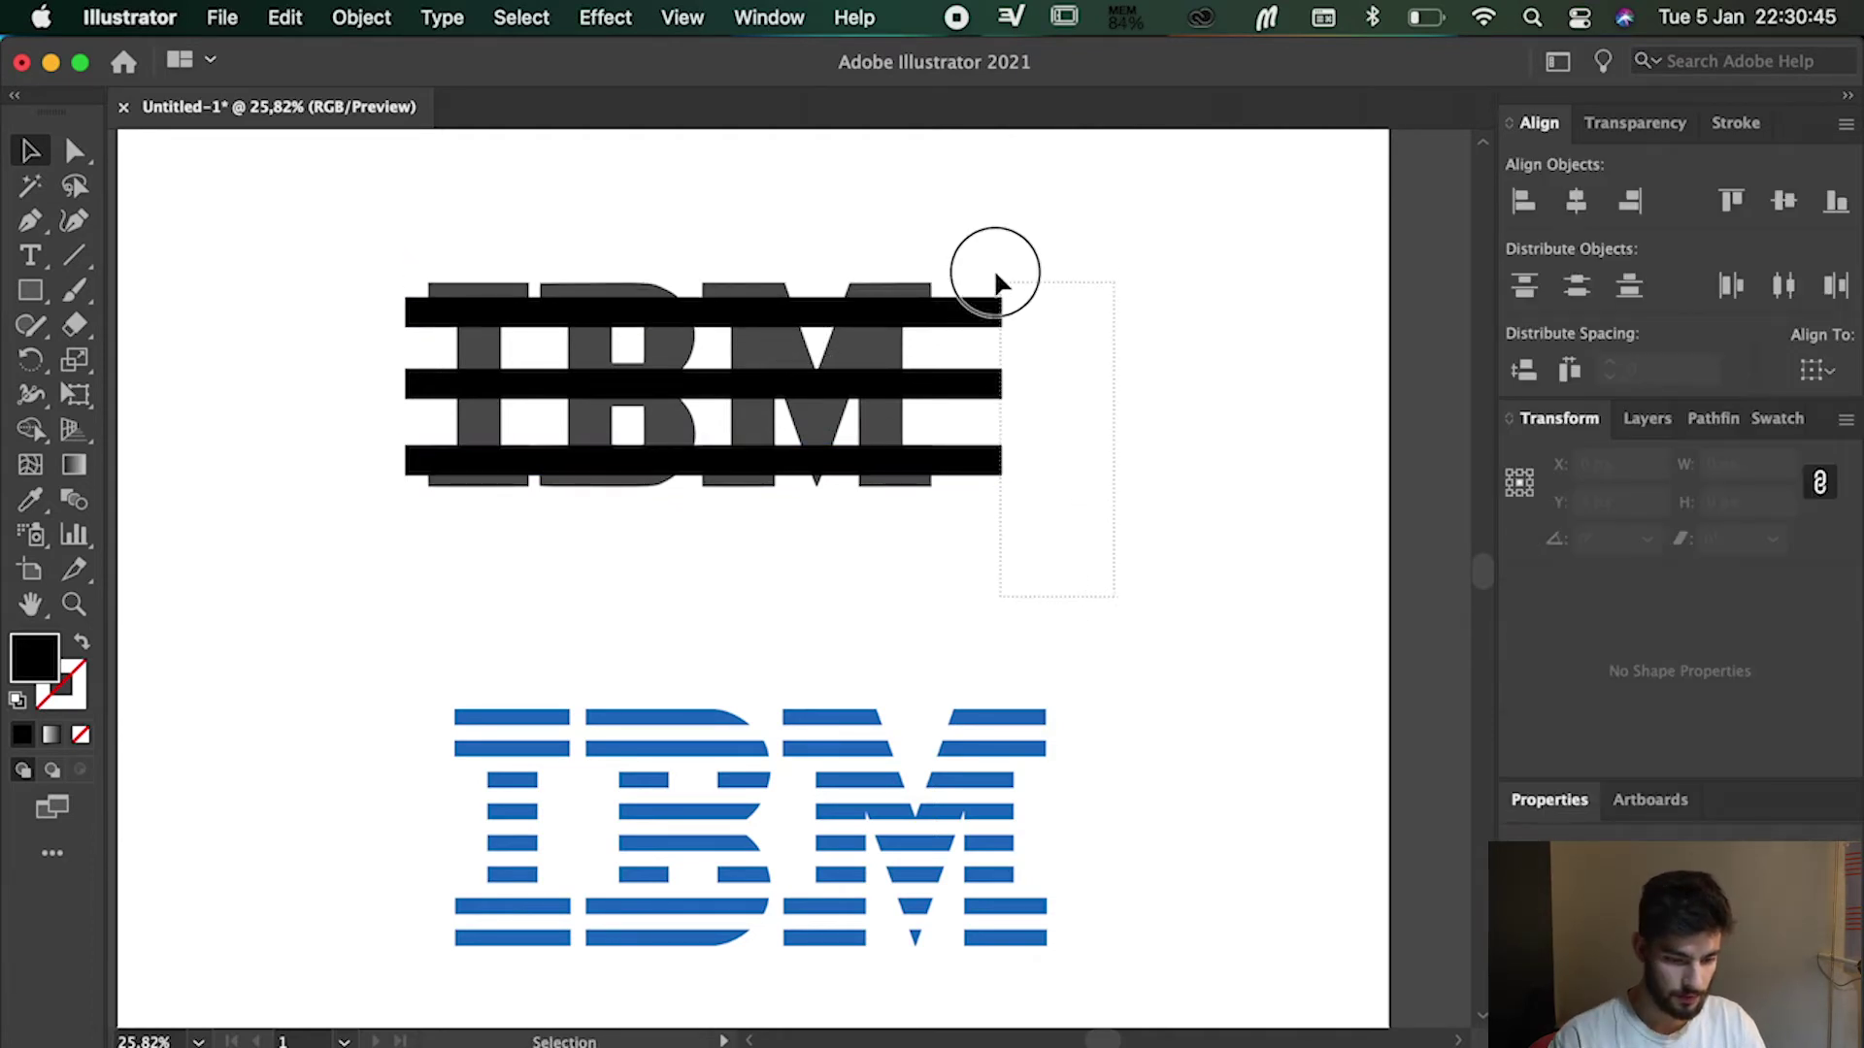
left_click_drag(1000, 281, 986, 271)
- Colour the three bars white and thin the bottom stripe to 23 px high
key("i")
left_click(1135, 379)
key("v")
left_click_drag(759, 444, 764, 458)
- Delete the middle and top stripes, undo the deletion, and nudge one stripe down 5 px
left_click(773, 383)
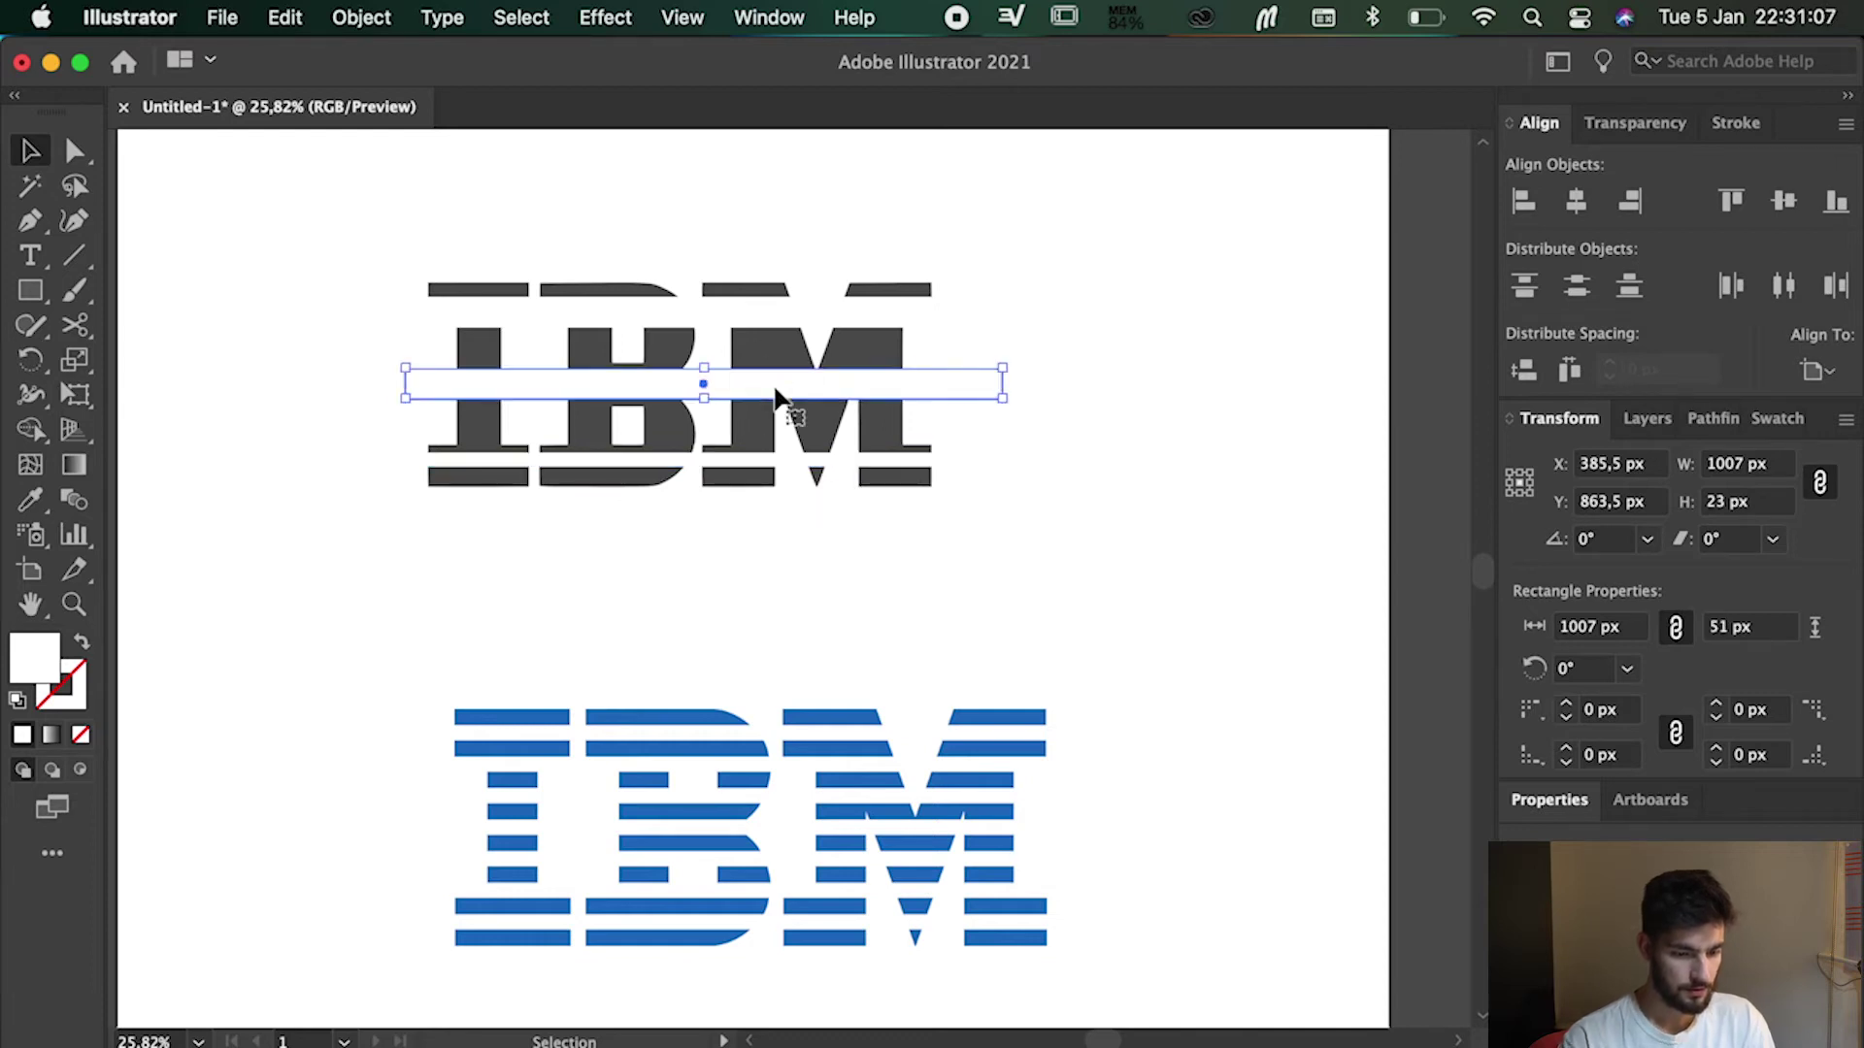
key("Delete")
left_click(721, 312)
key("Delete")
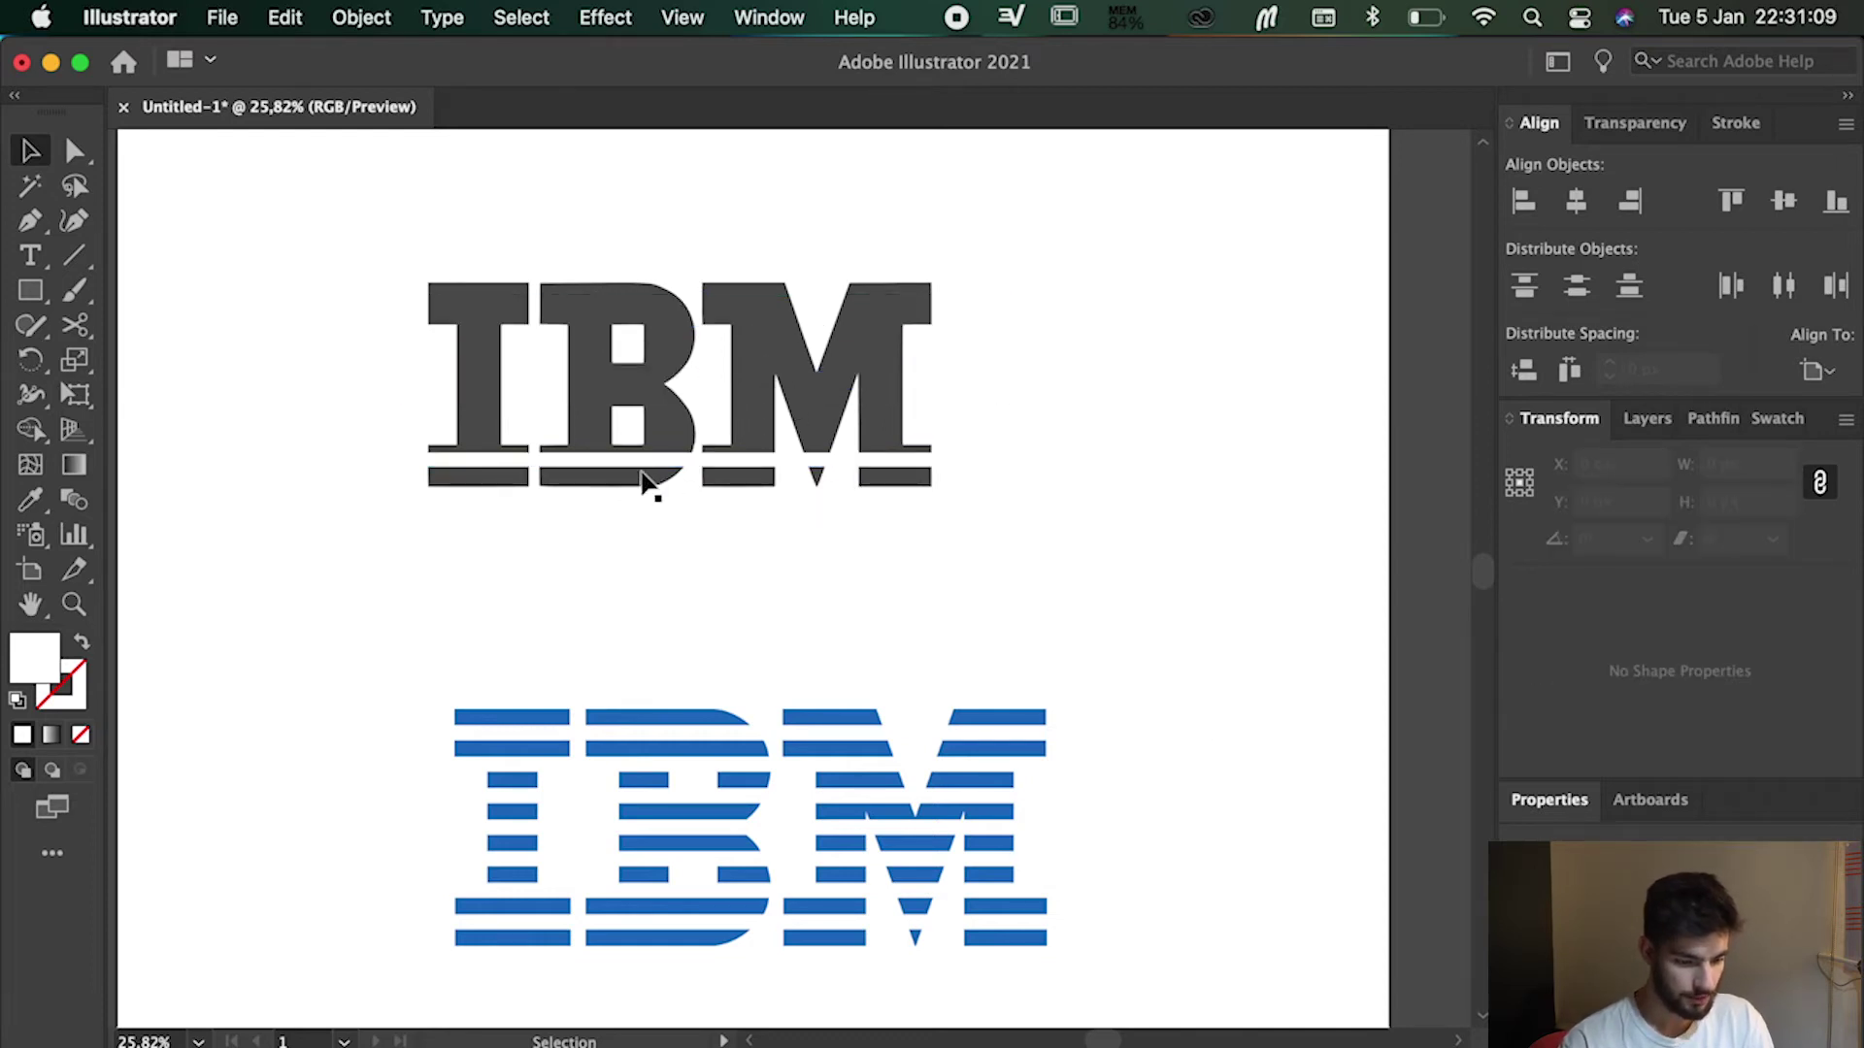
key("super+z")
key("super+z")
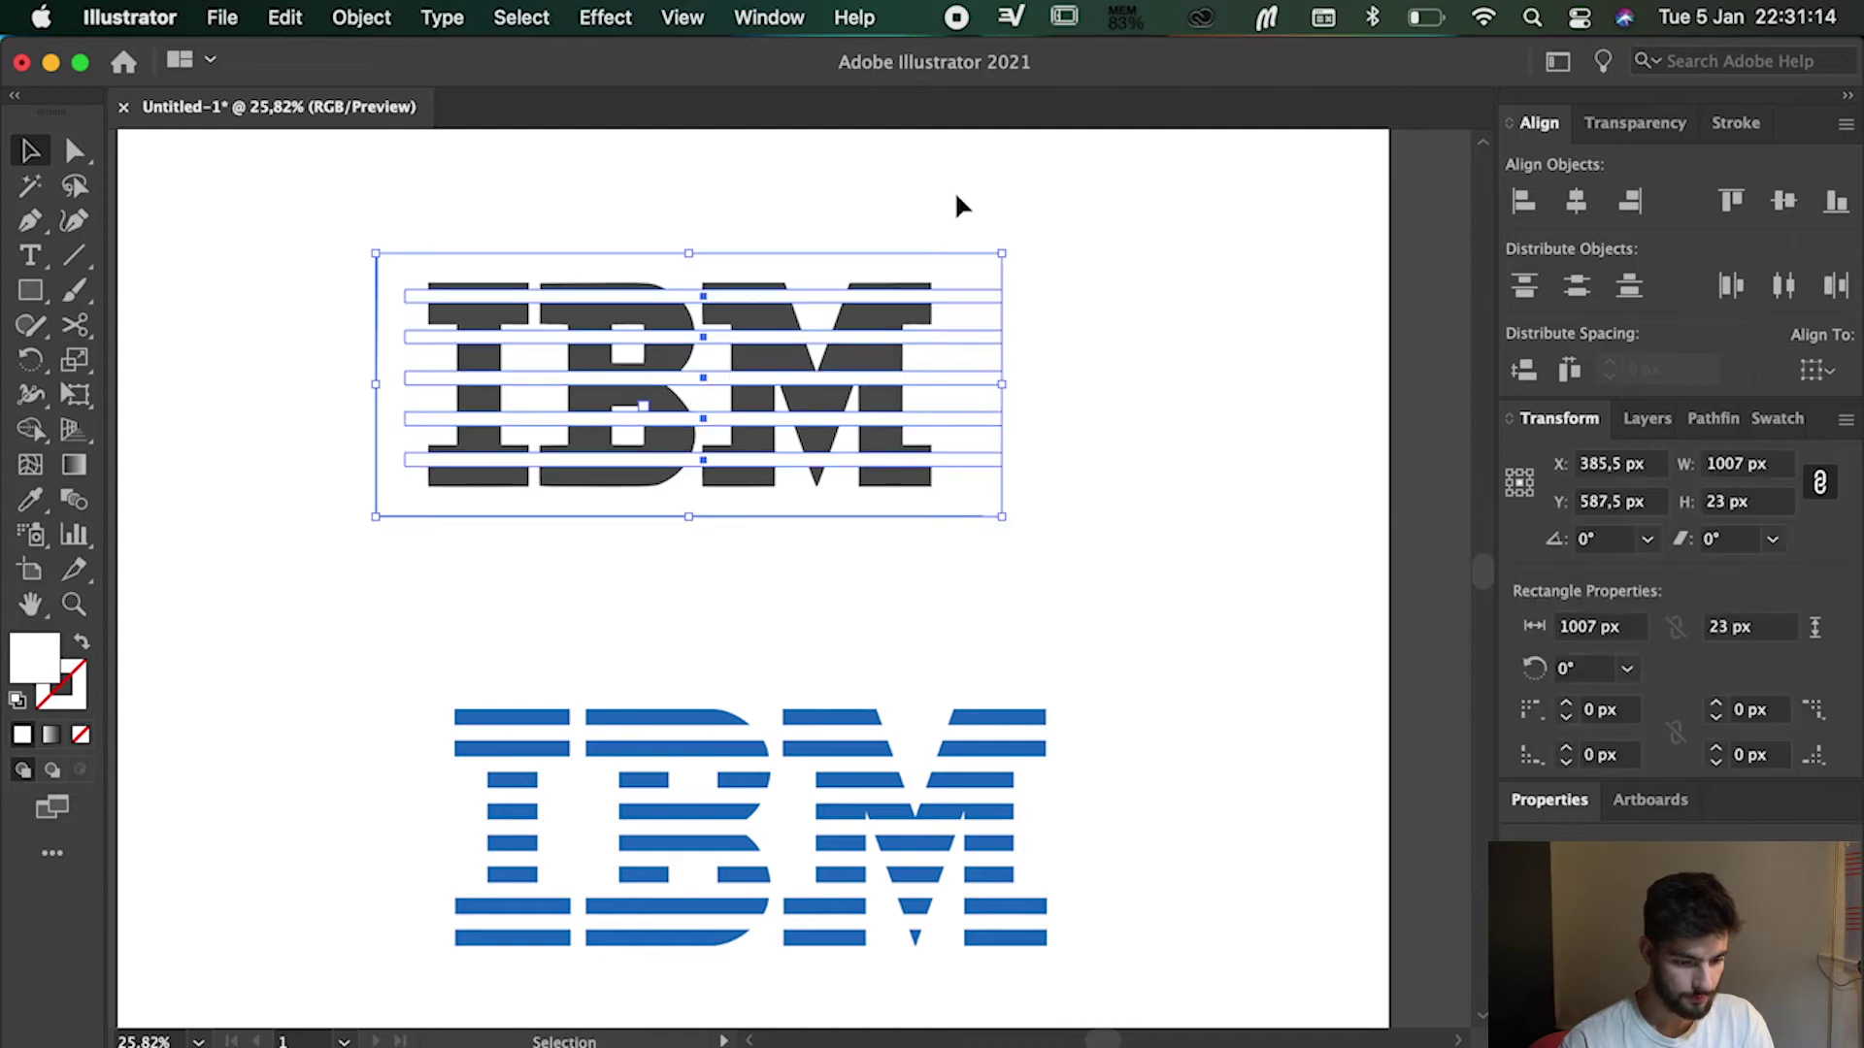
left_click(1260, 437)
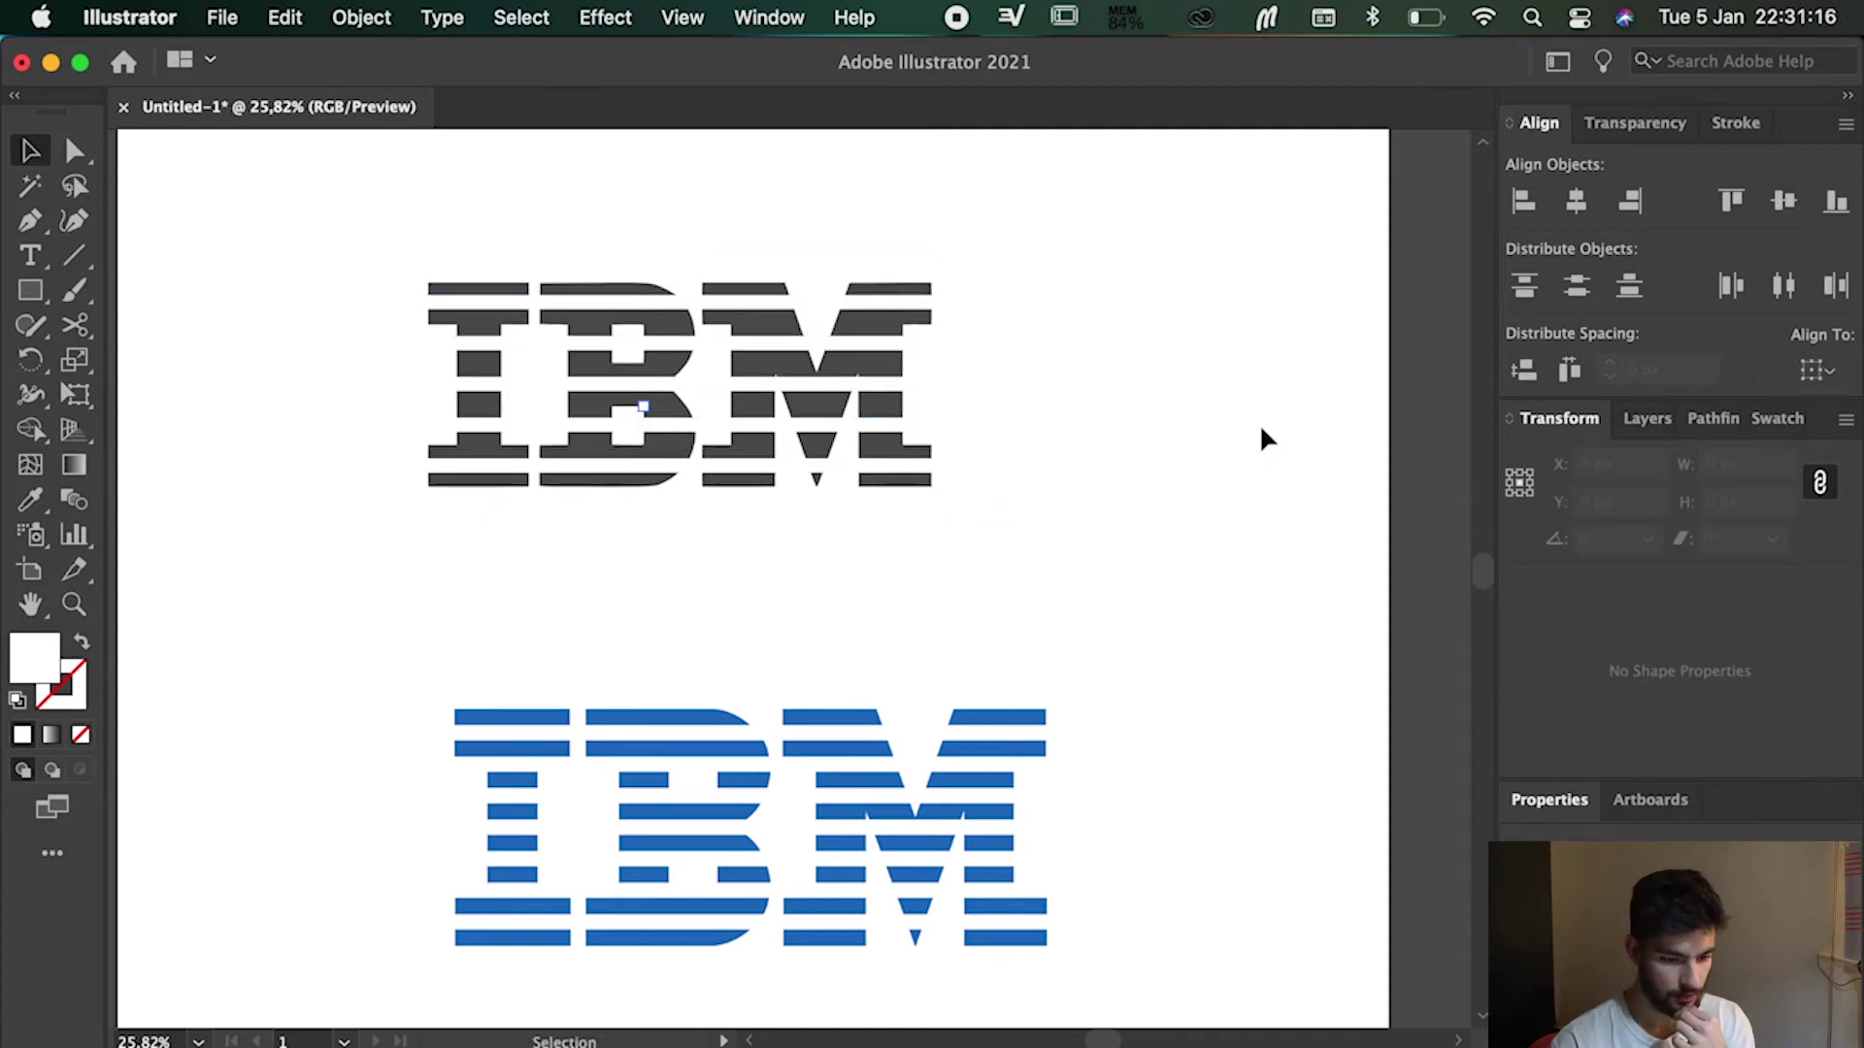
left_click(861, 388)
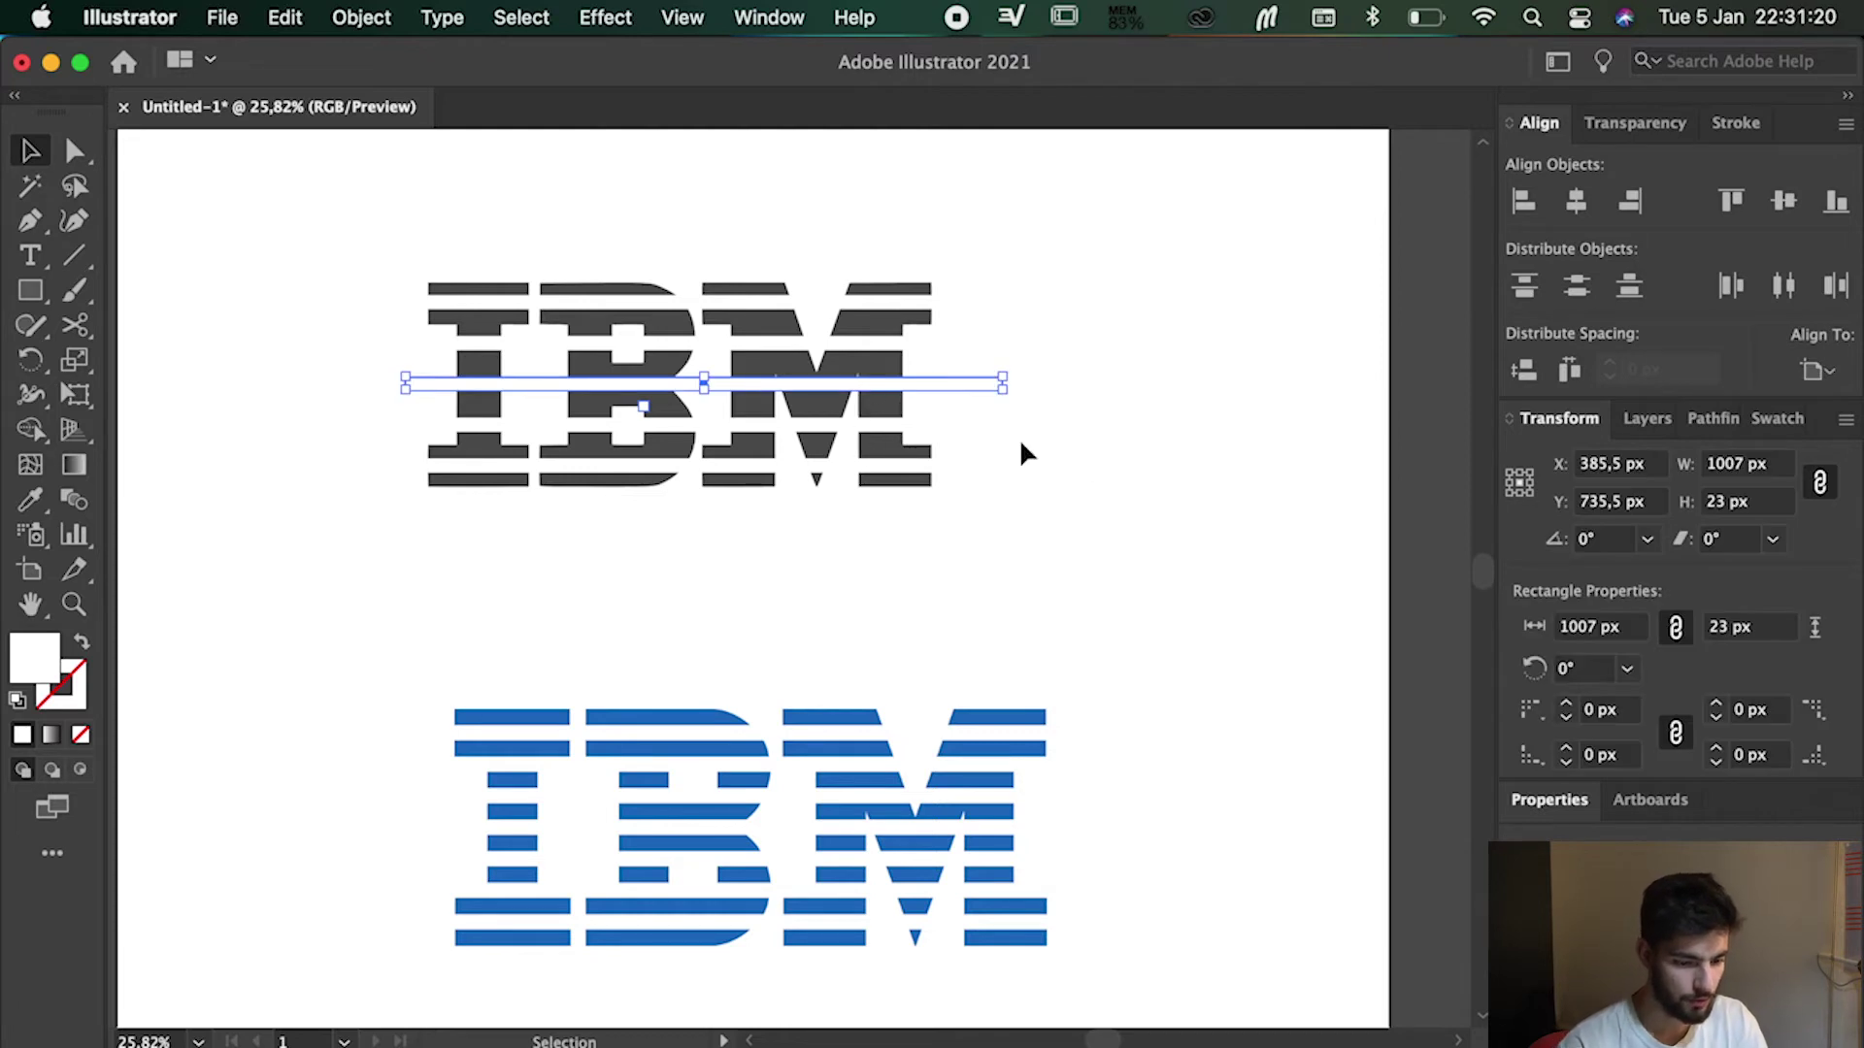
key("Down")
key("Down")
key("Down")
key("Down")
key("Down")
left_click(971, 469)
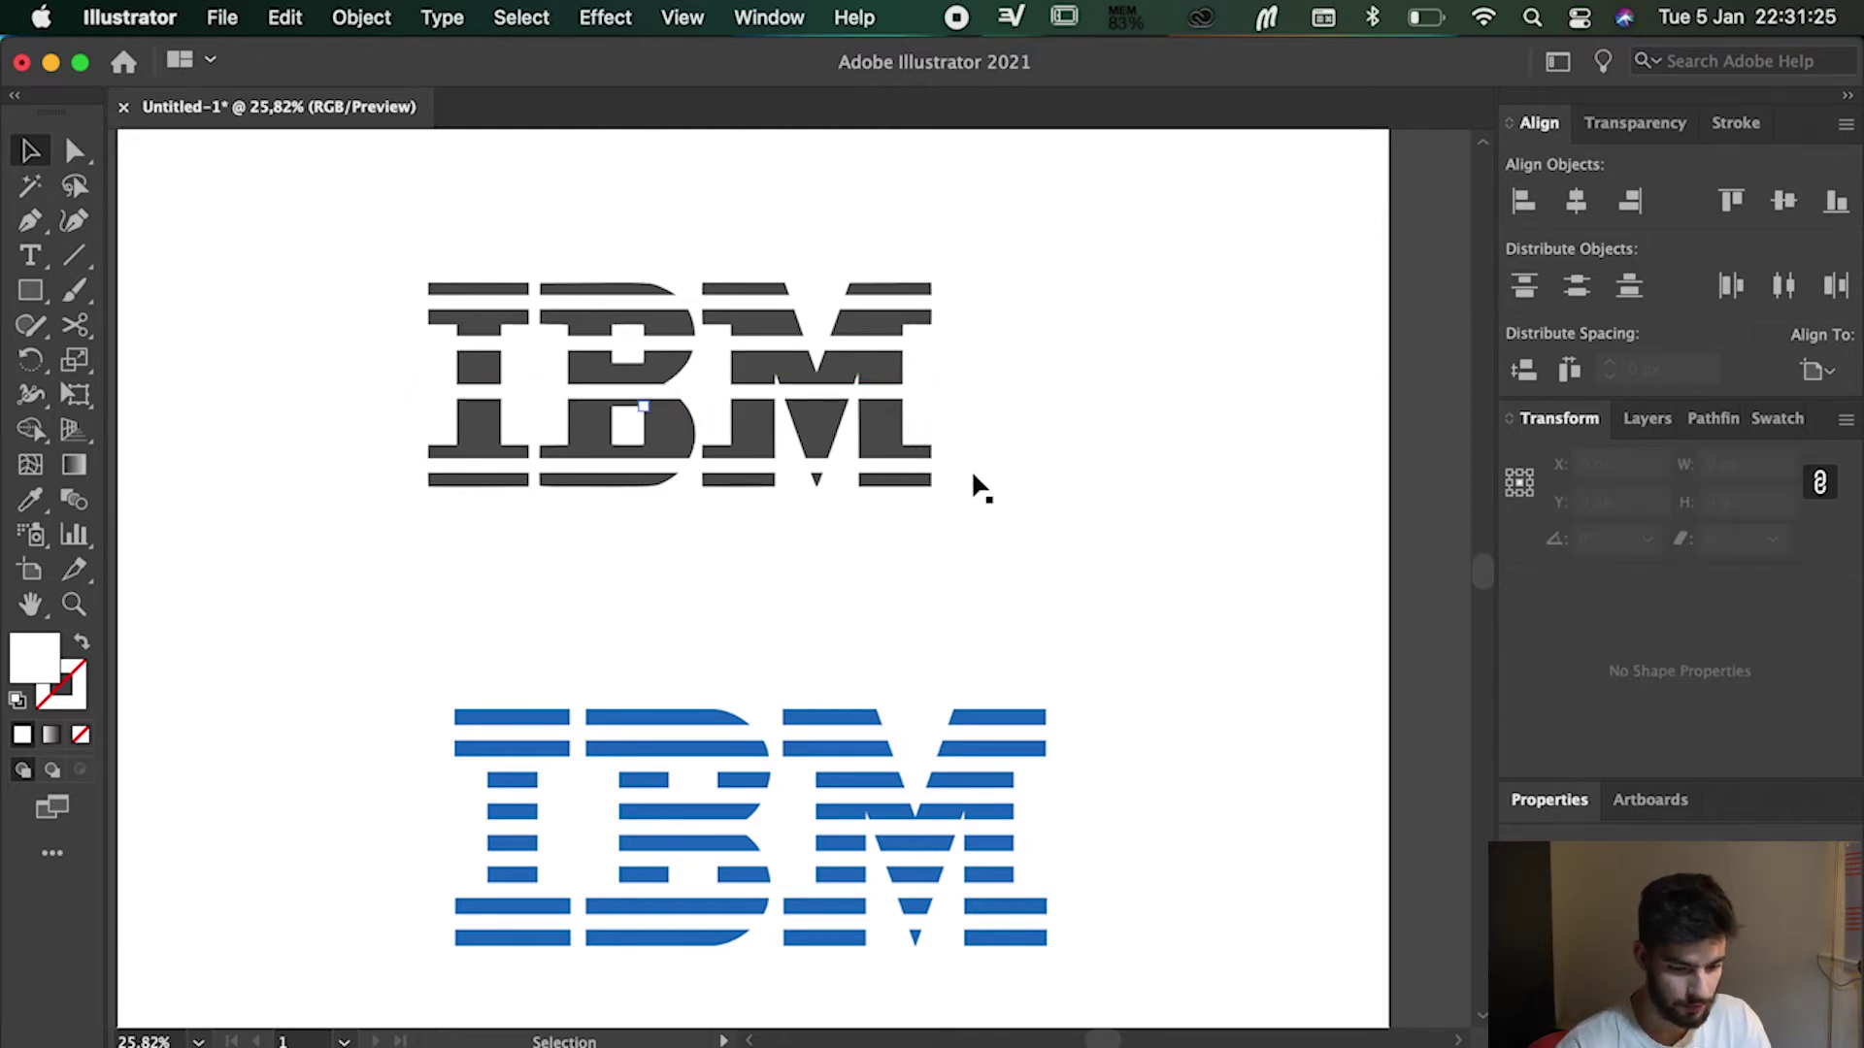
- Send all three white stripes behind the letters and shift one vertically
left_click(970, 332)
key("super+shift+bracketleft")
left_click(970, 301)
key("super+shift+bracketleft")
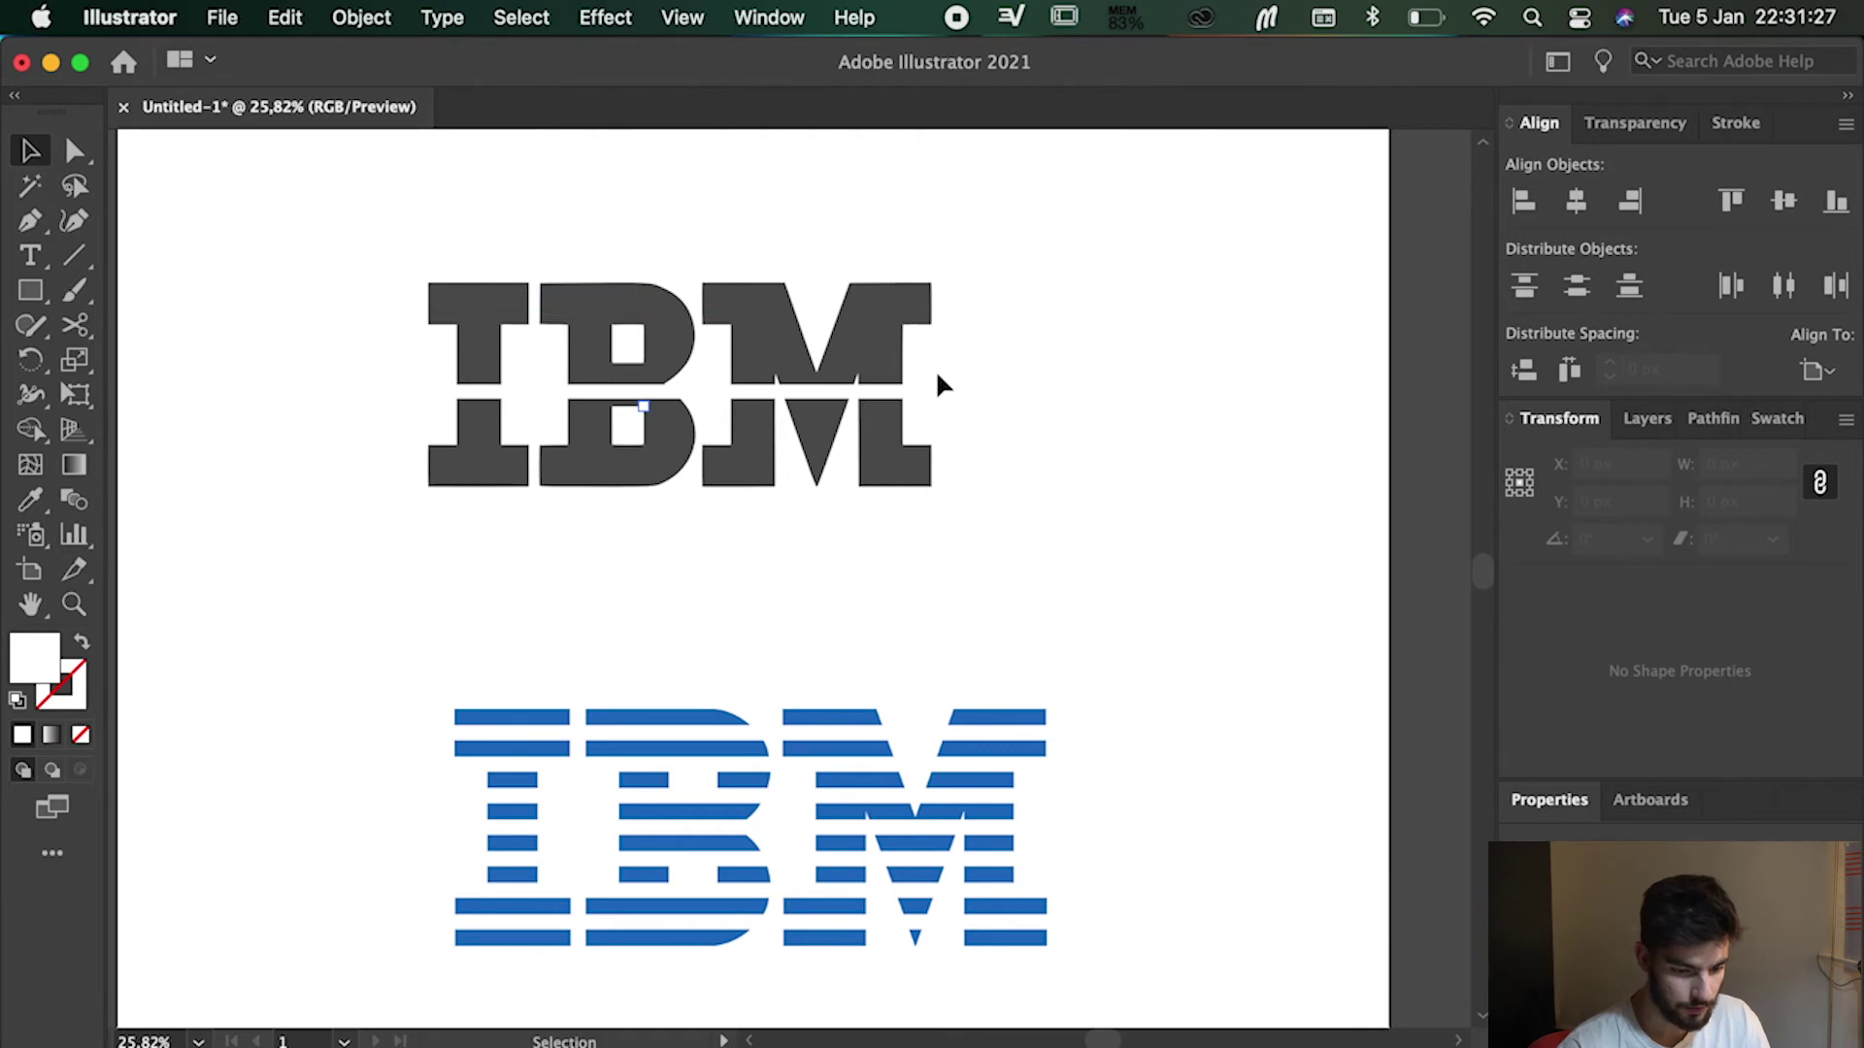
left_click(940, 391)
key("super+shift+bracketleft")
mouse_move(942, 394)
left_mouse_down()
mouse_move(940, 410)
mouse_move(936, 376)
left_mouse_up()
- Make the white stripe rectangle slightly taller, checking it in Outline view
scroll(726, 398, "up", 5)
key("super+y")
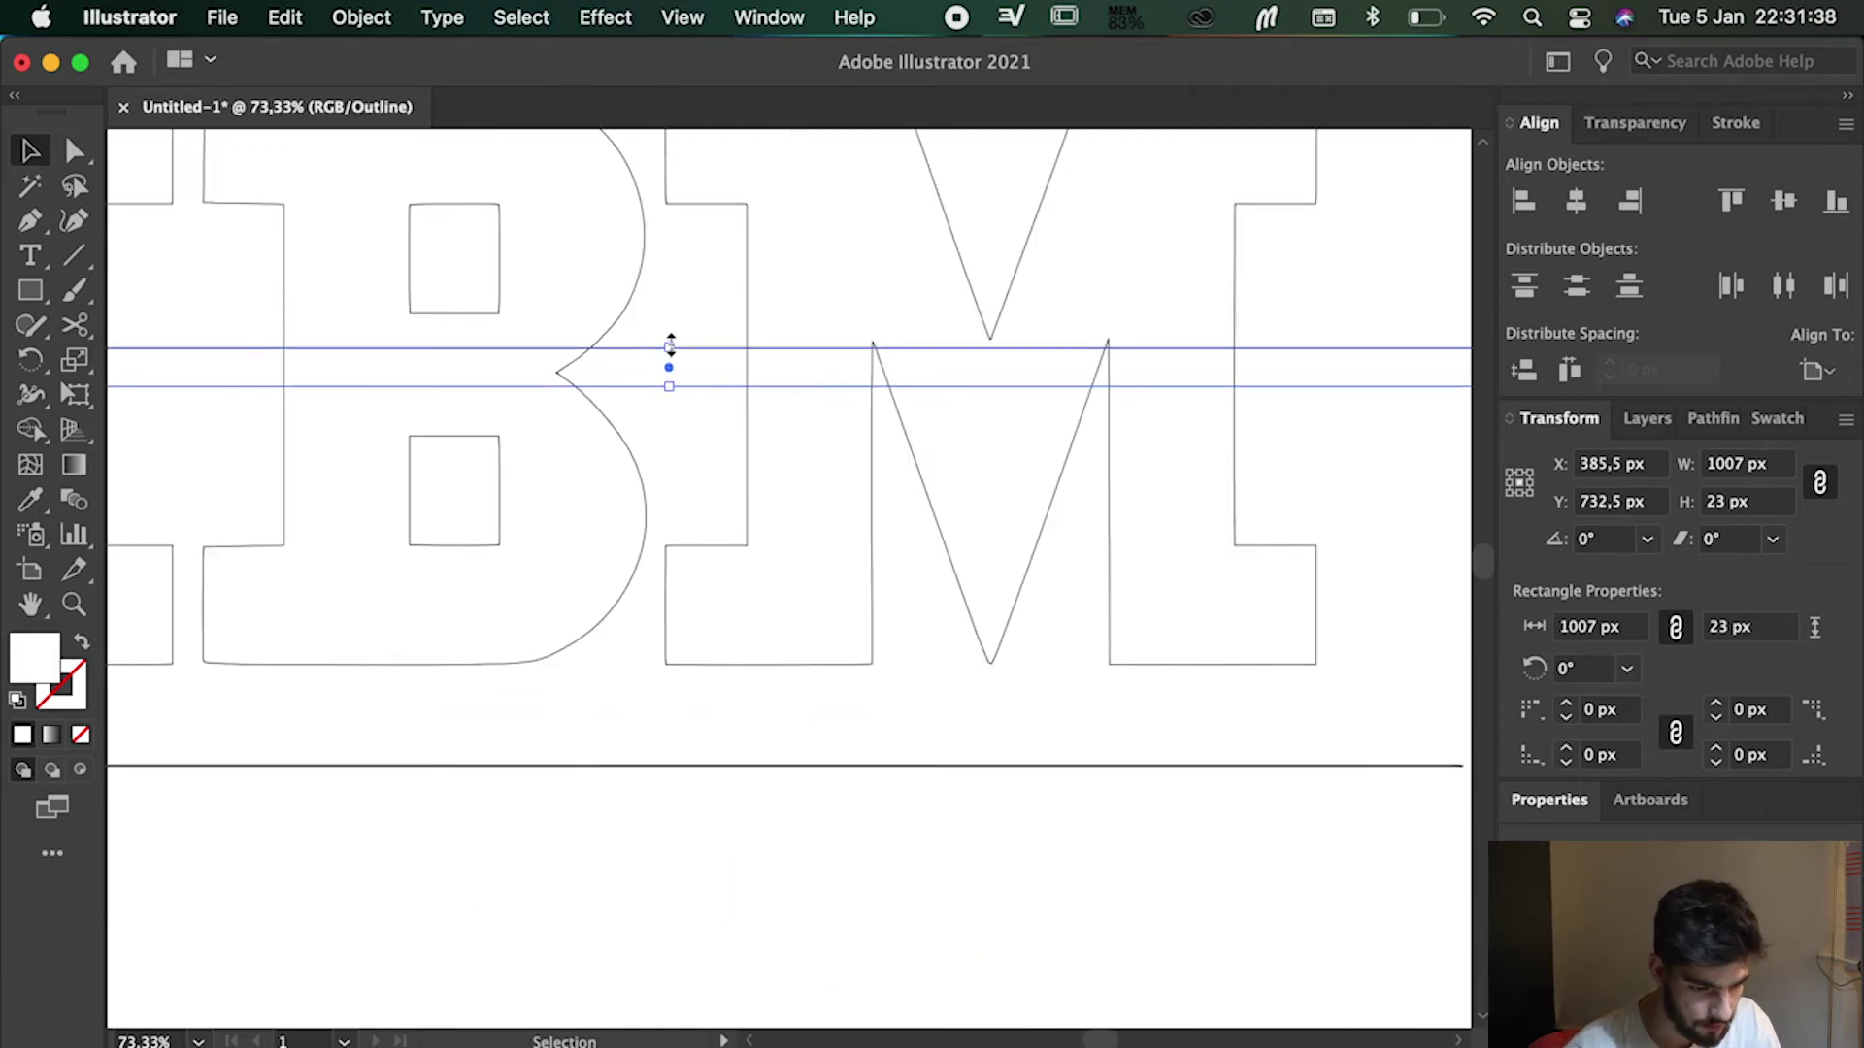
left_click_drag(669, 346, 669, 335)
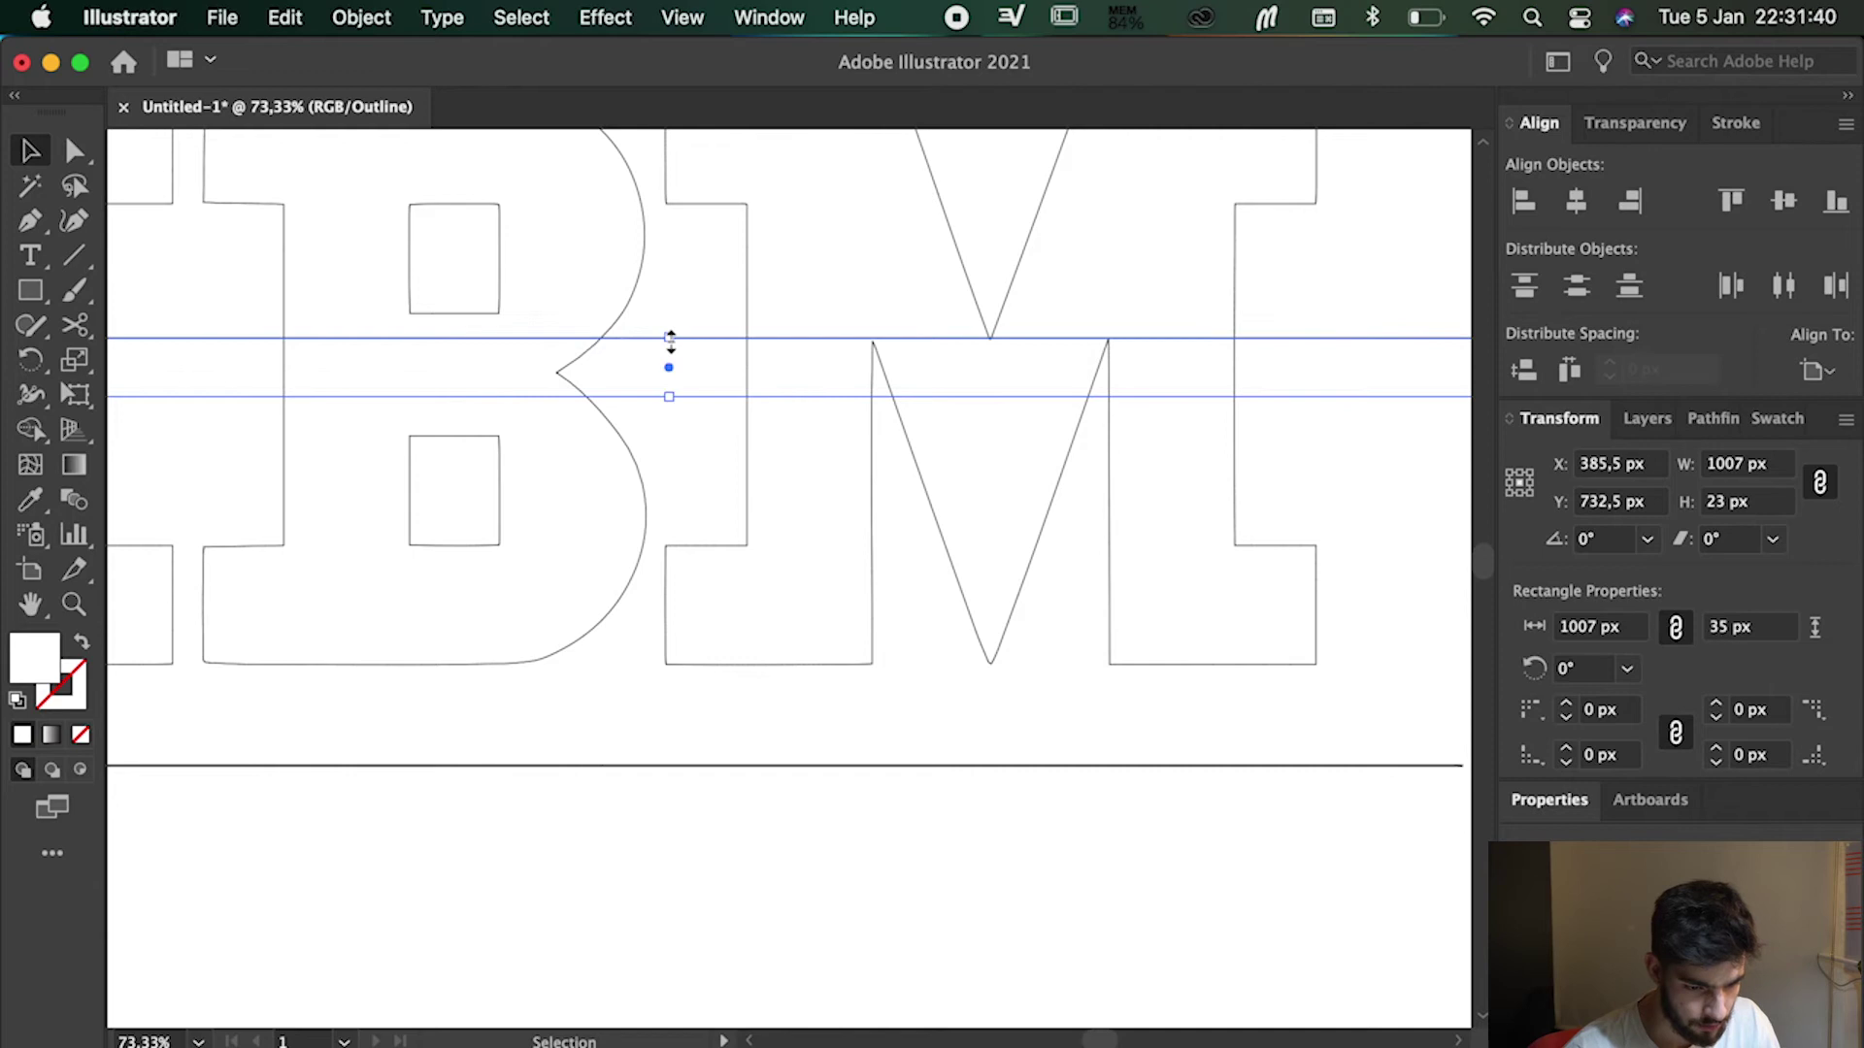
key("super+y")
key("super+y")
key("super+y")
scroll(986, 350, "down", 5)
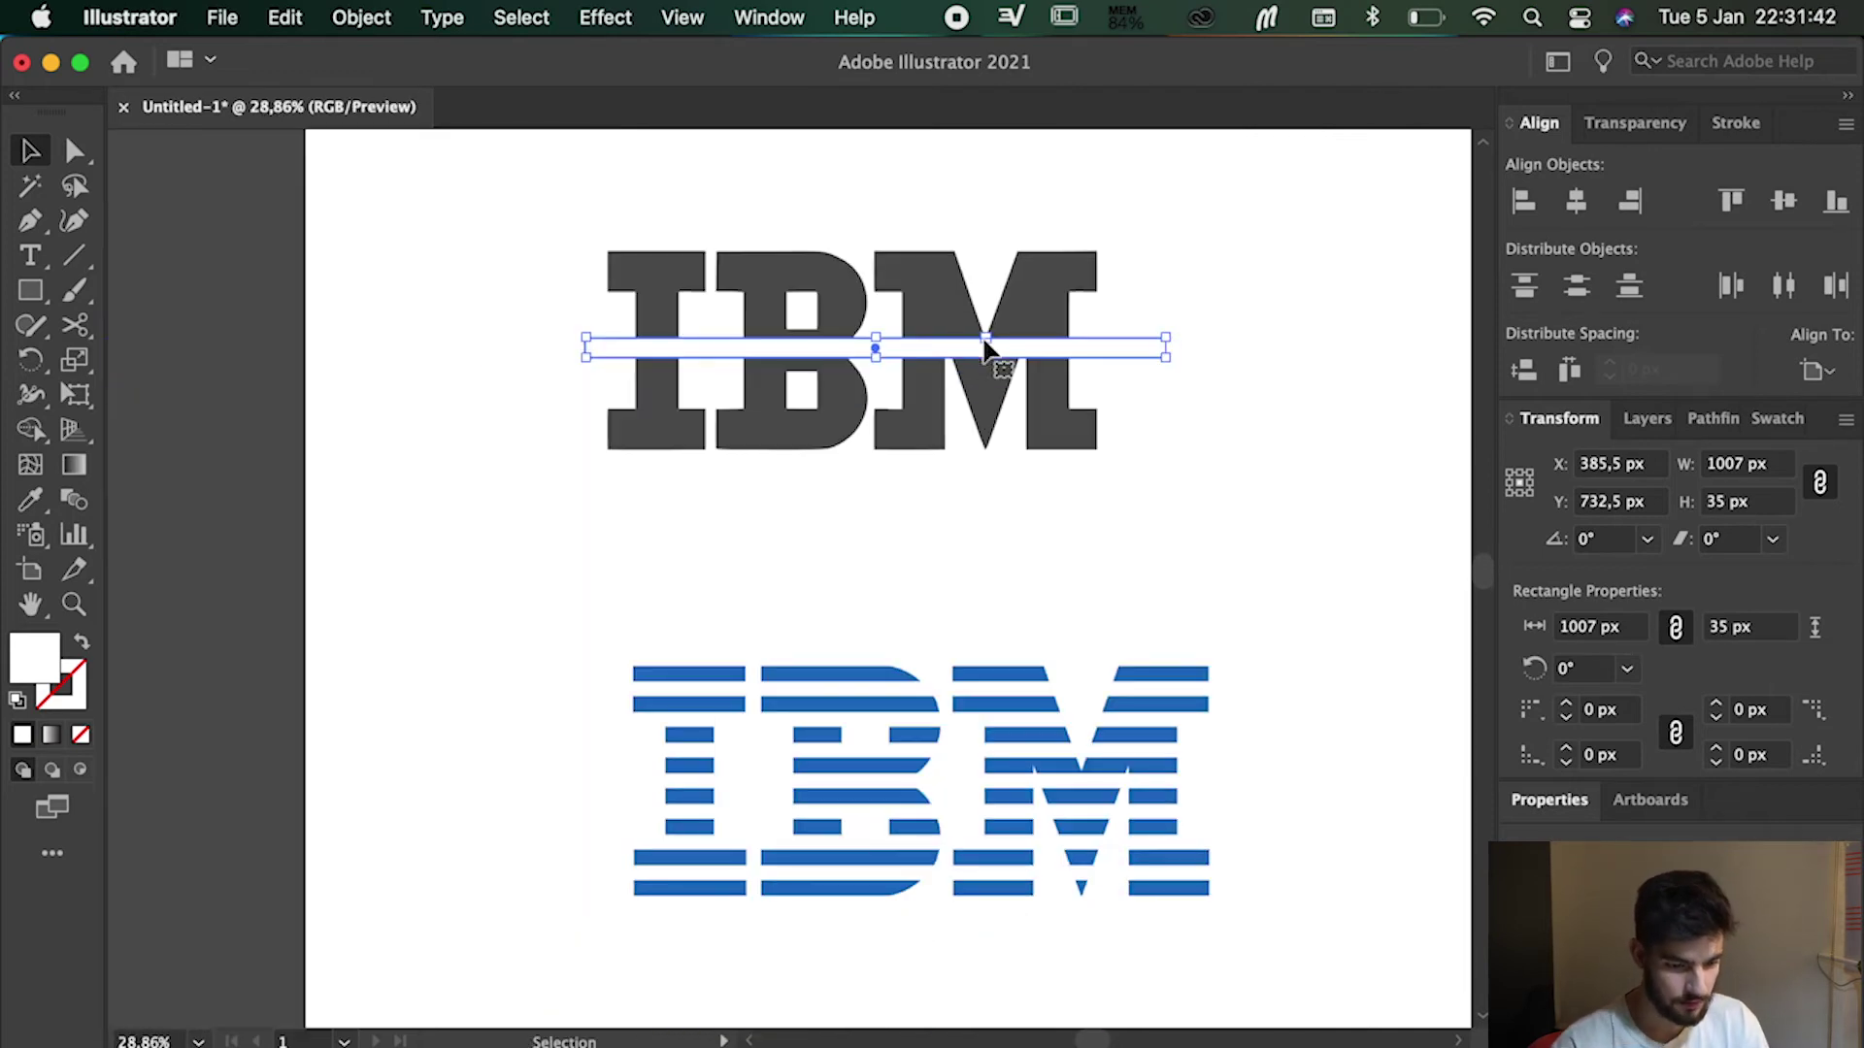
- Duplicate the stripe upward and repeat with Ctrl+D for evenly spaced stripes, then select all stripes
left_click_drag(990, 358, 990, 317)
key("super+d")
key("super+d")
key("super+d")
scroll(990, 317, "up", 3)
scroll(990, 317, "right", 2)
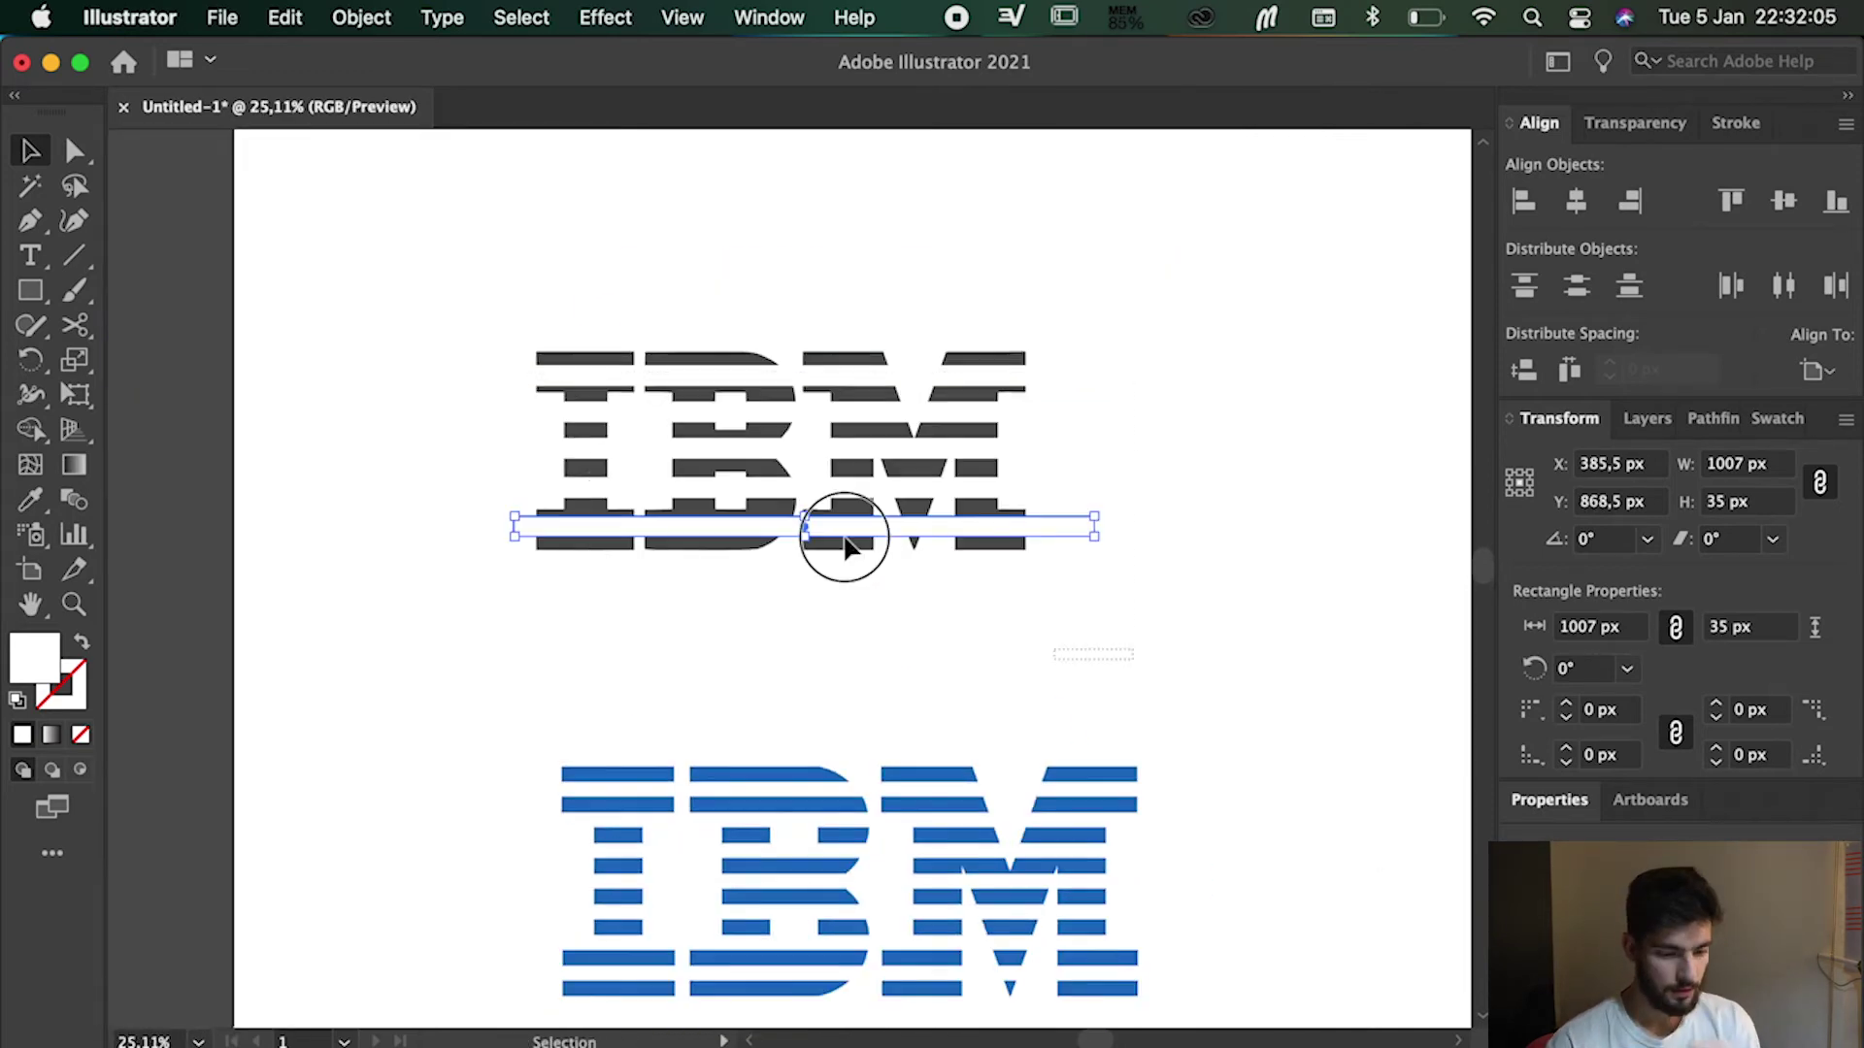
left_click_drag(832, 541, 597, 367)
- Test a copy of the striped IBM with its middle stripes deleted and one stripe about 65 px tall
left_click_drag(766, 453, 1225, 493)
scroll(1148, 626, "right", 3)
left_click(1149, 626)
left_click_drag(1289, 561, 1252, 439)
key("Delete")
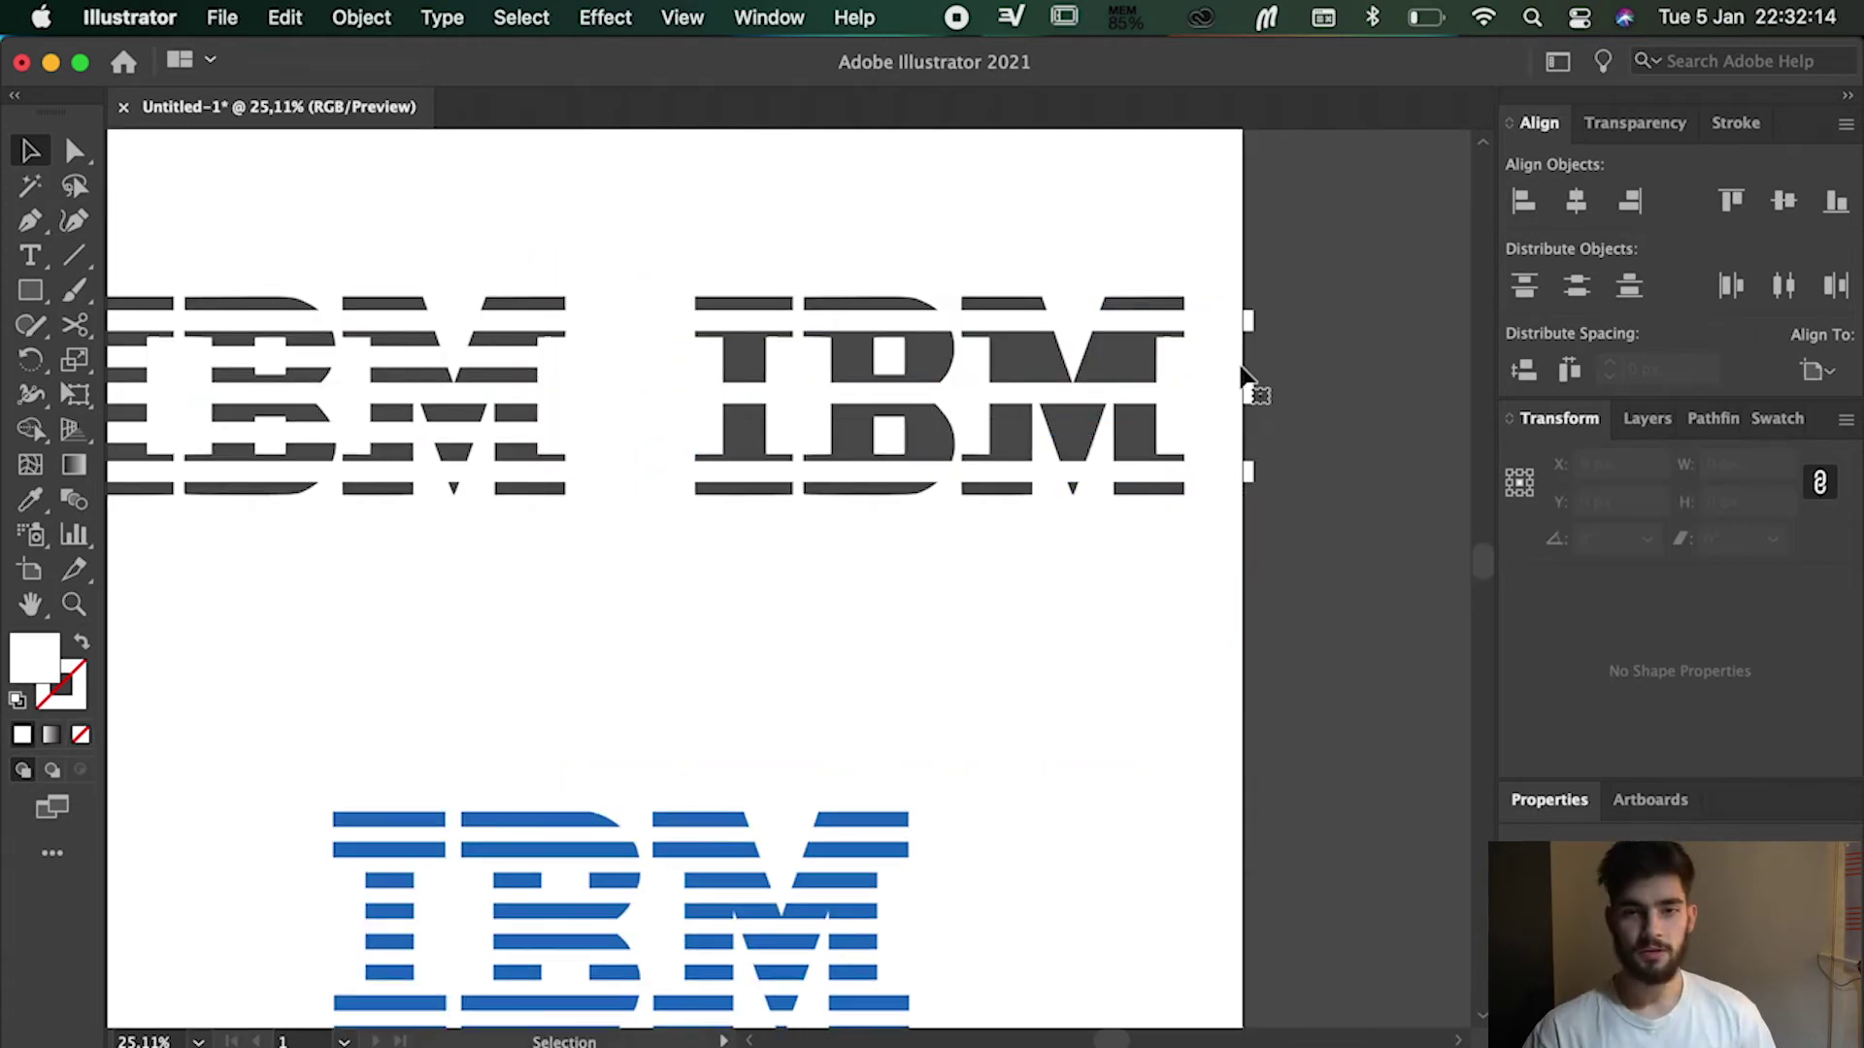
left_click(1186, 484)
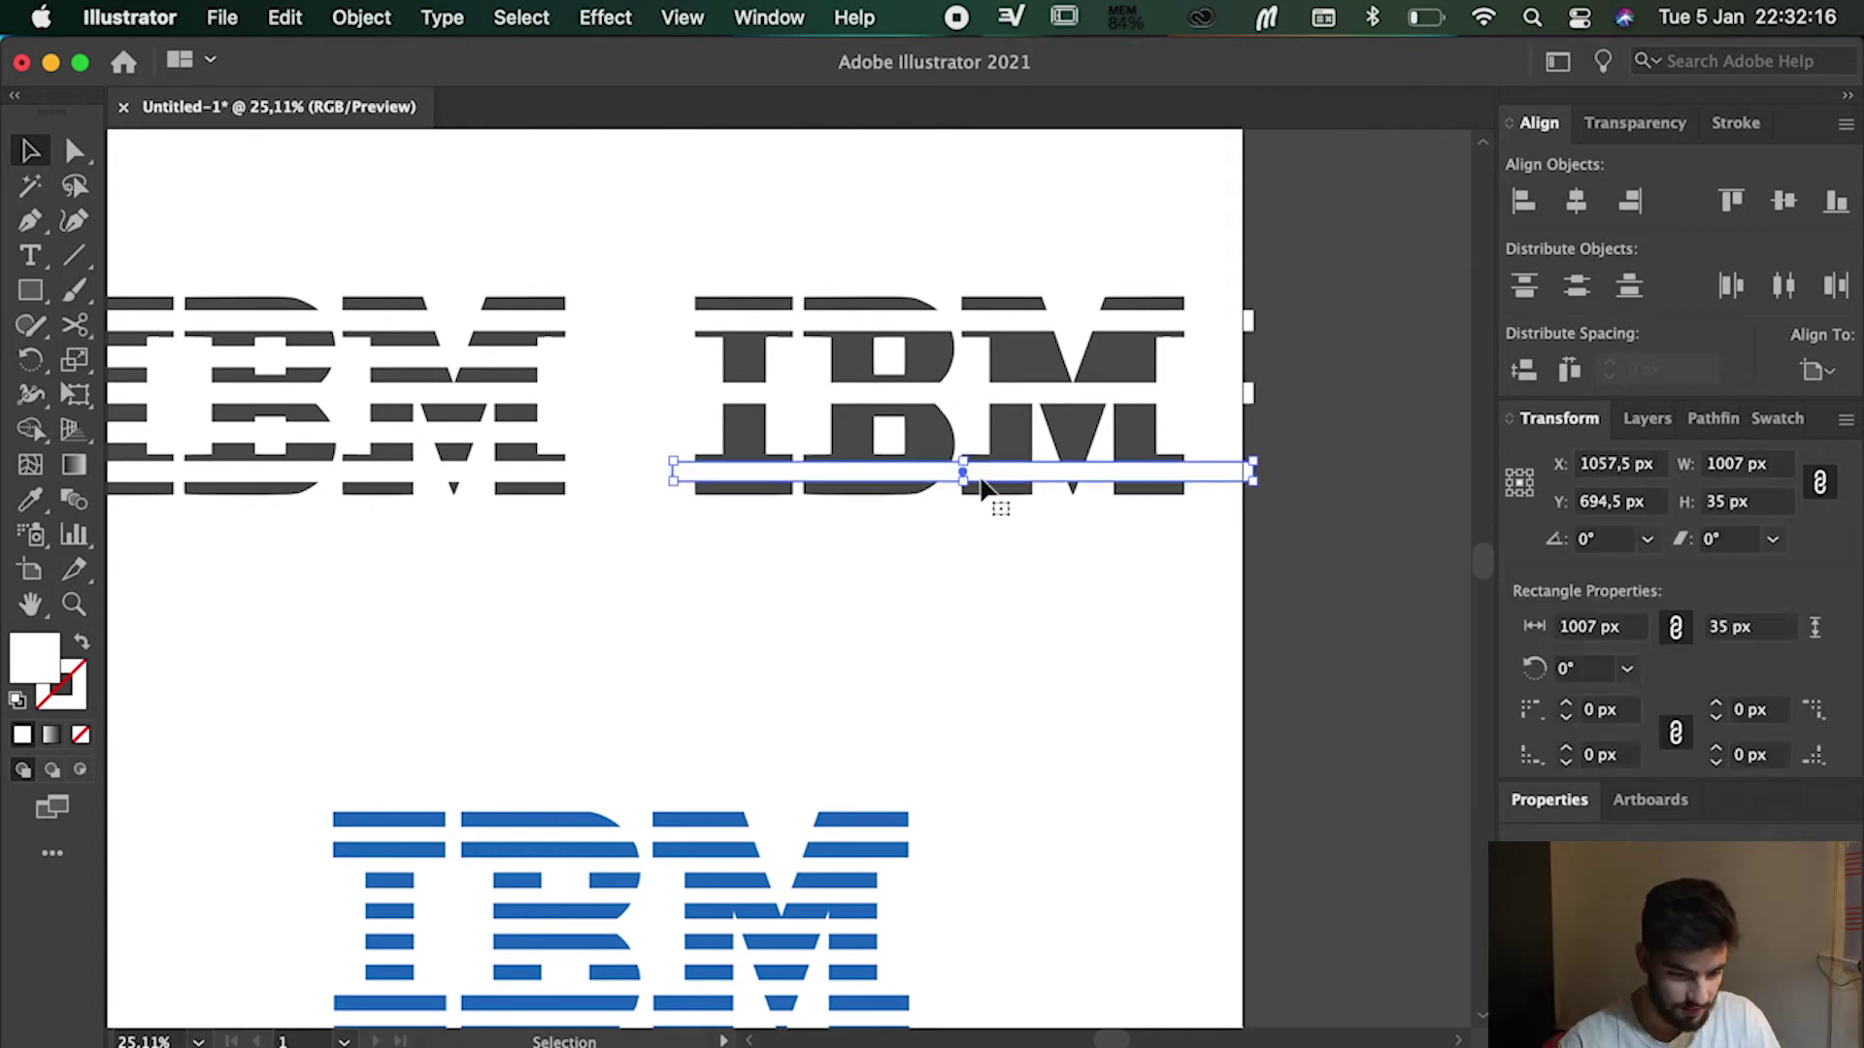
left_click_drag(966, 461, 966, 456)
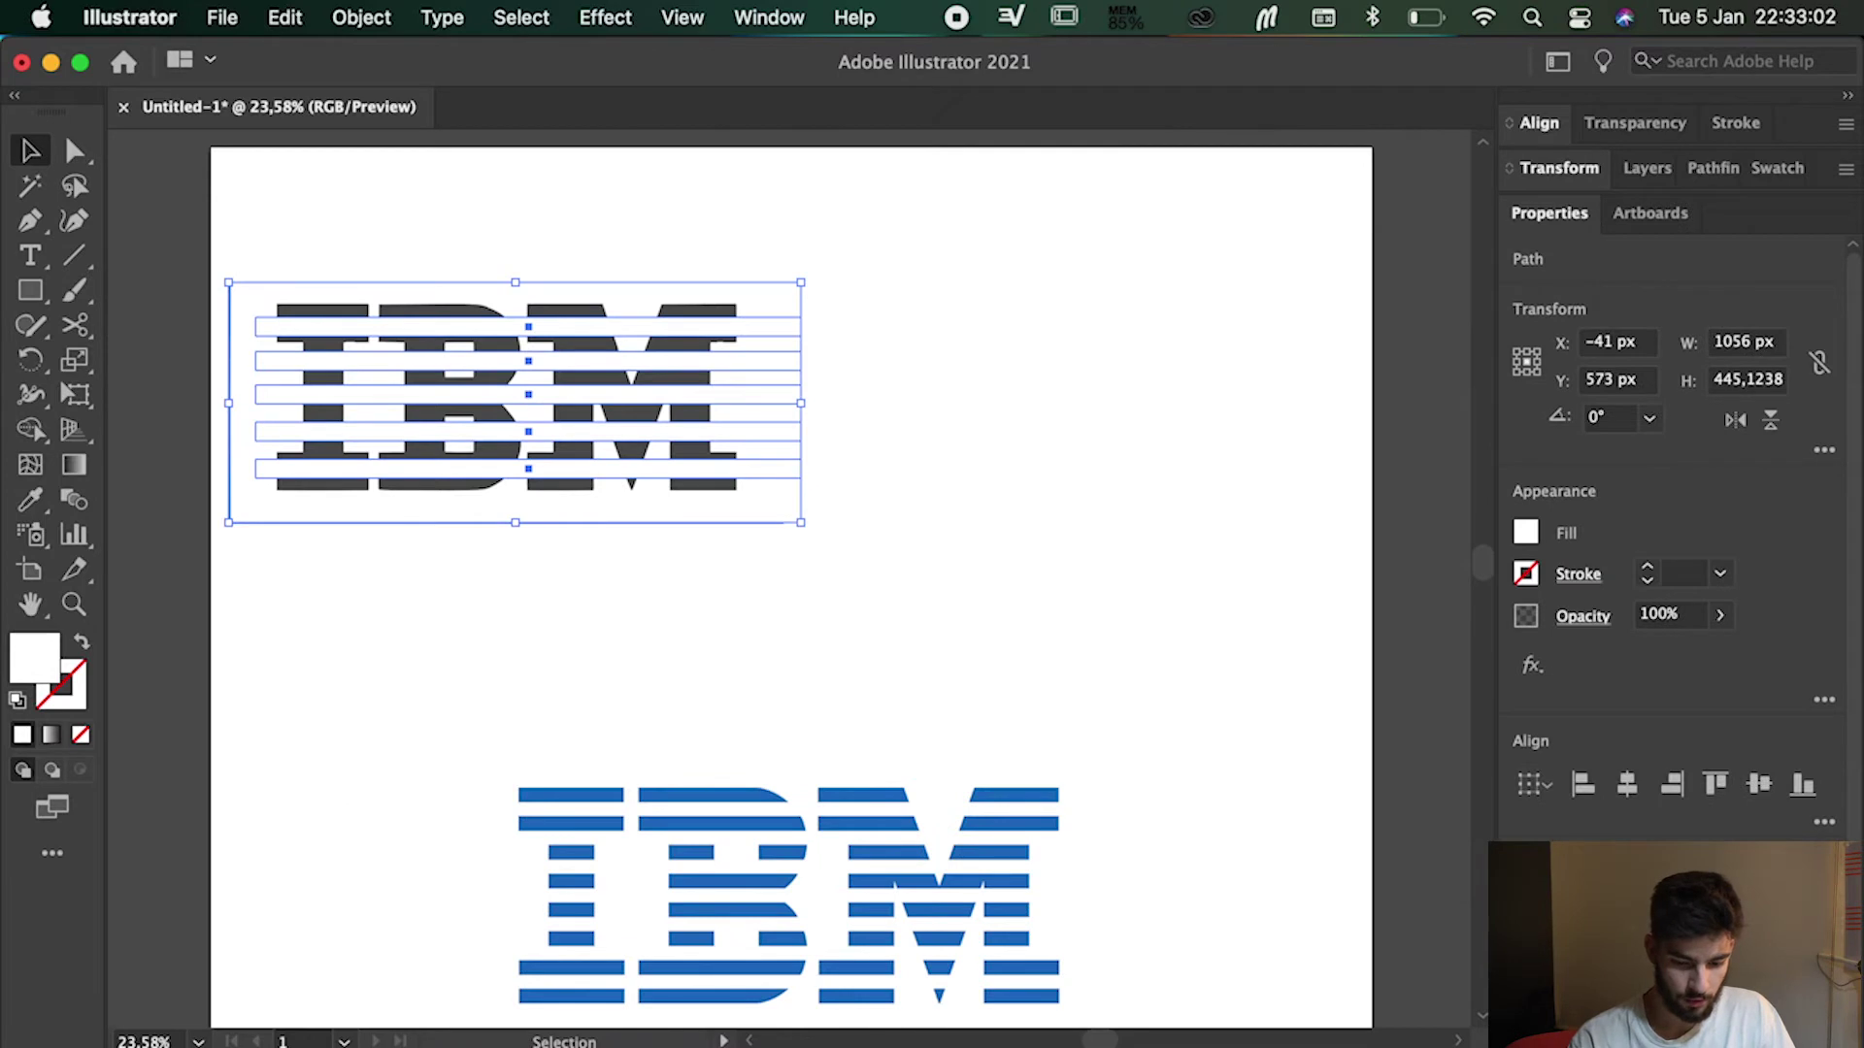
- Colour the grey IBM letters blue by sampling the lower logo with the Eyedropper
scroll(1670, 582, "down", 3)
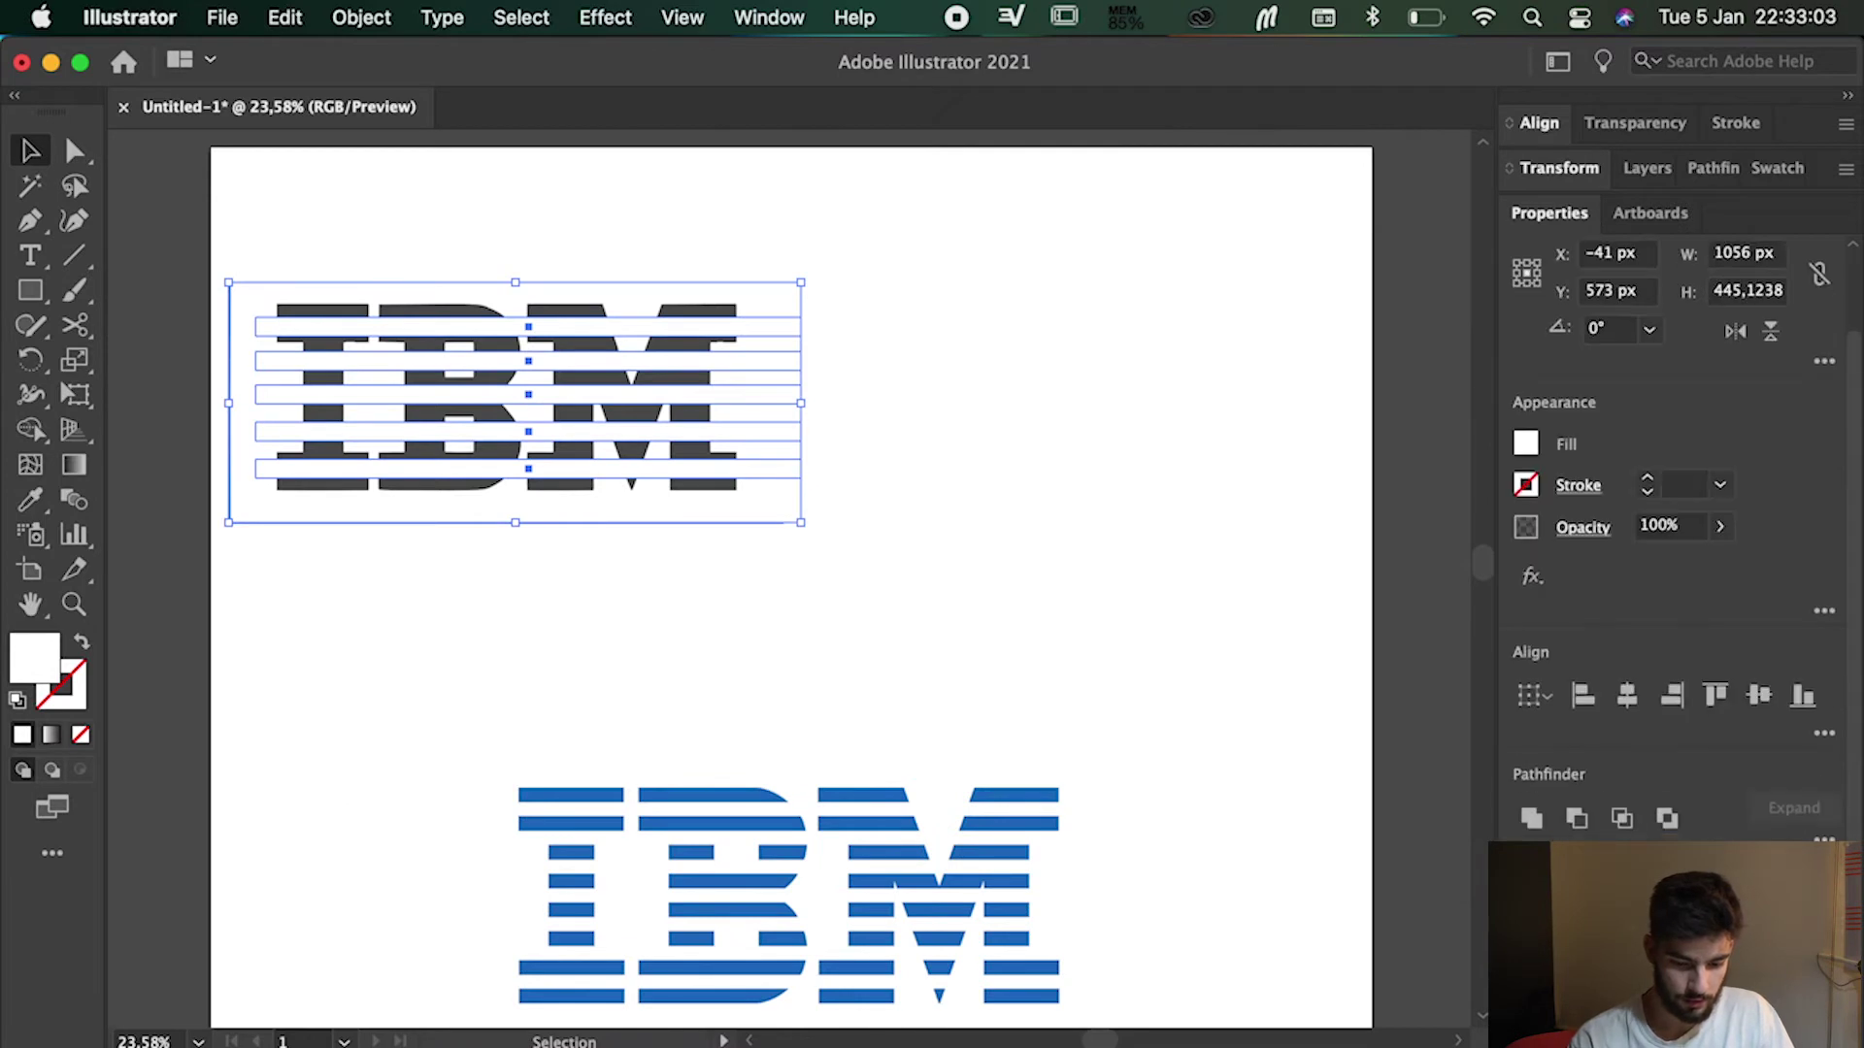
left_click(981, 502)
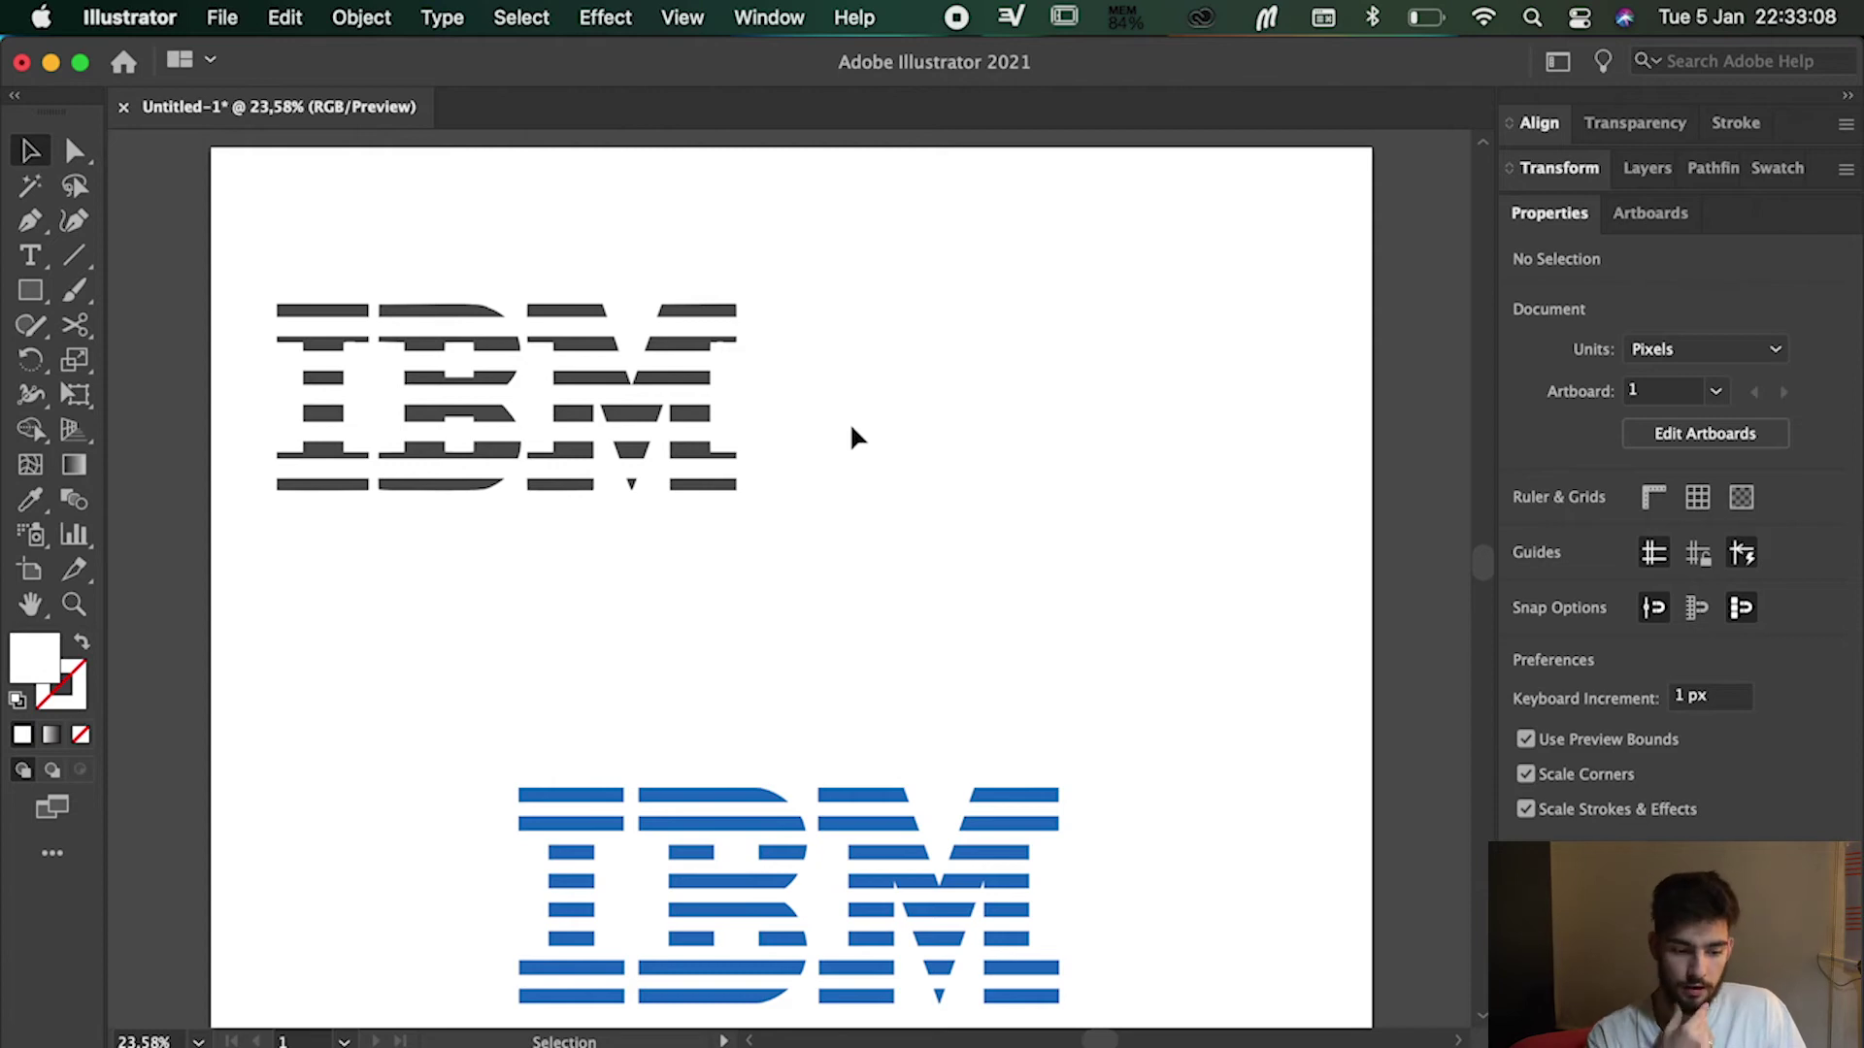
left_click_drag(852, 437, 328, 497)
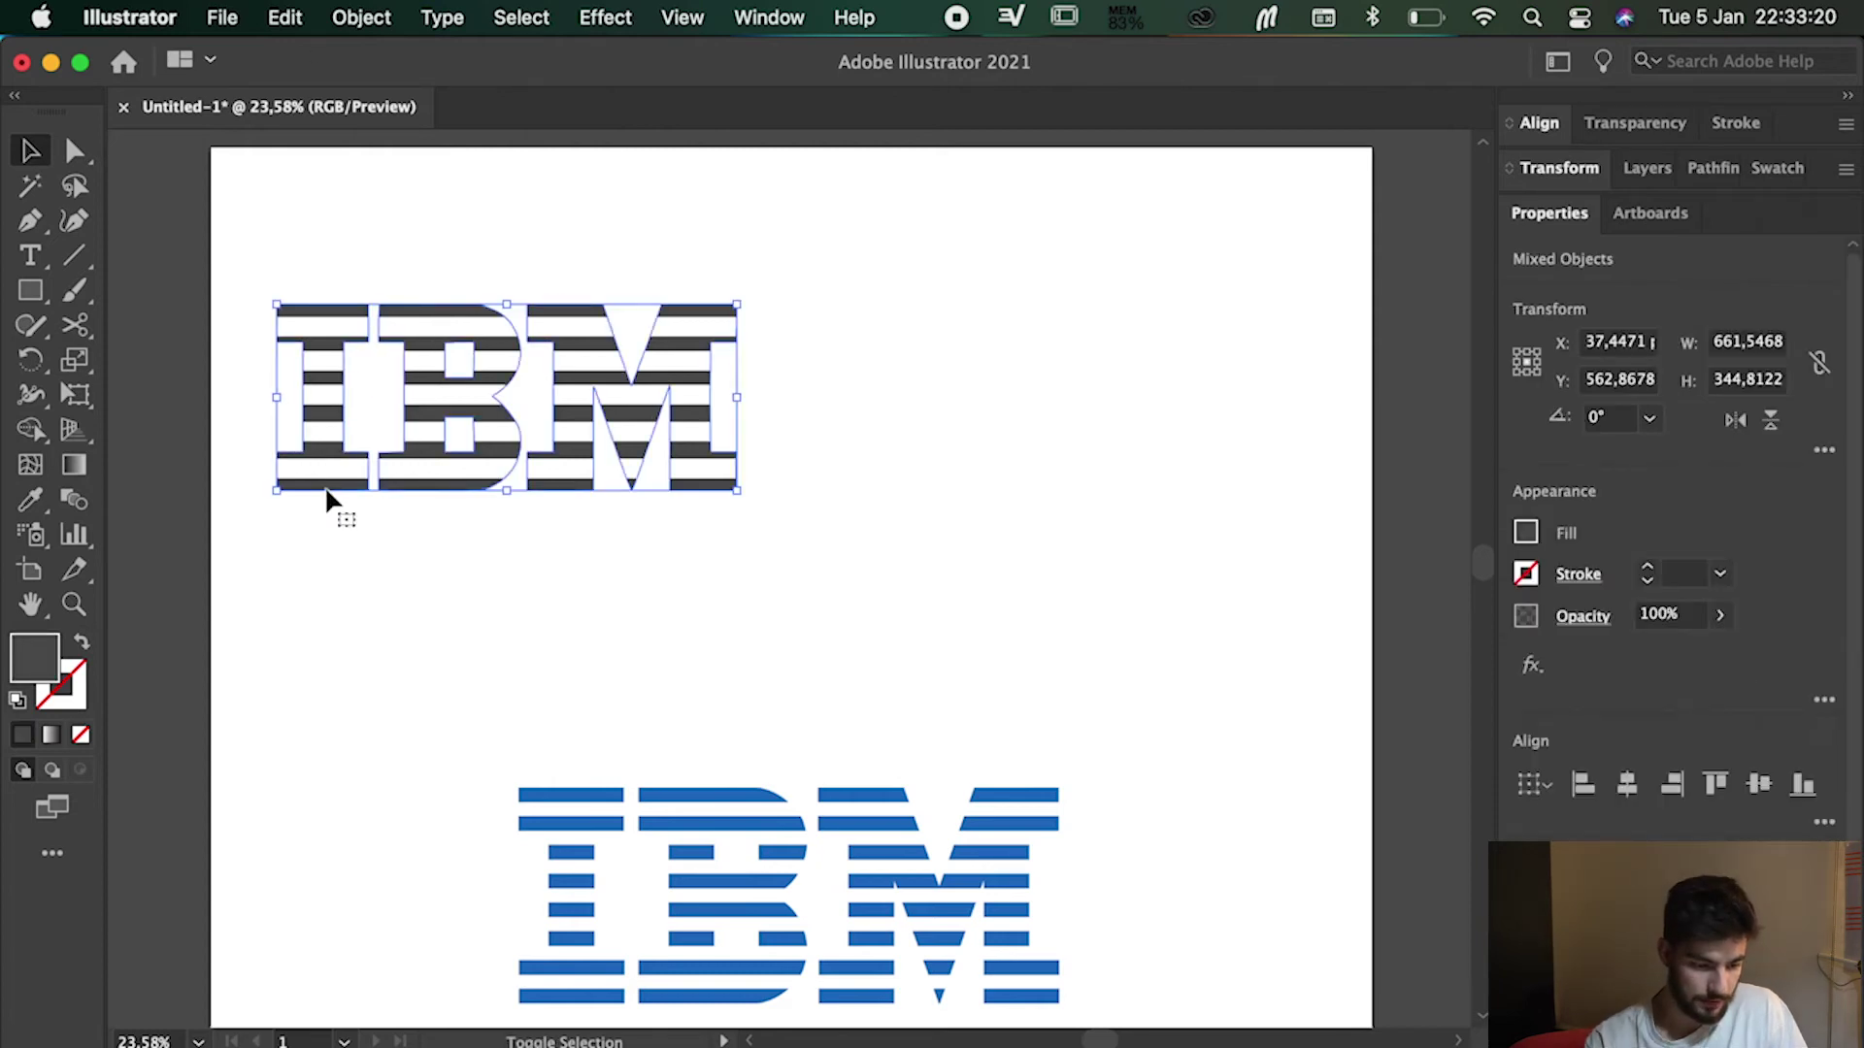
key("i")
left_click(605, 794)
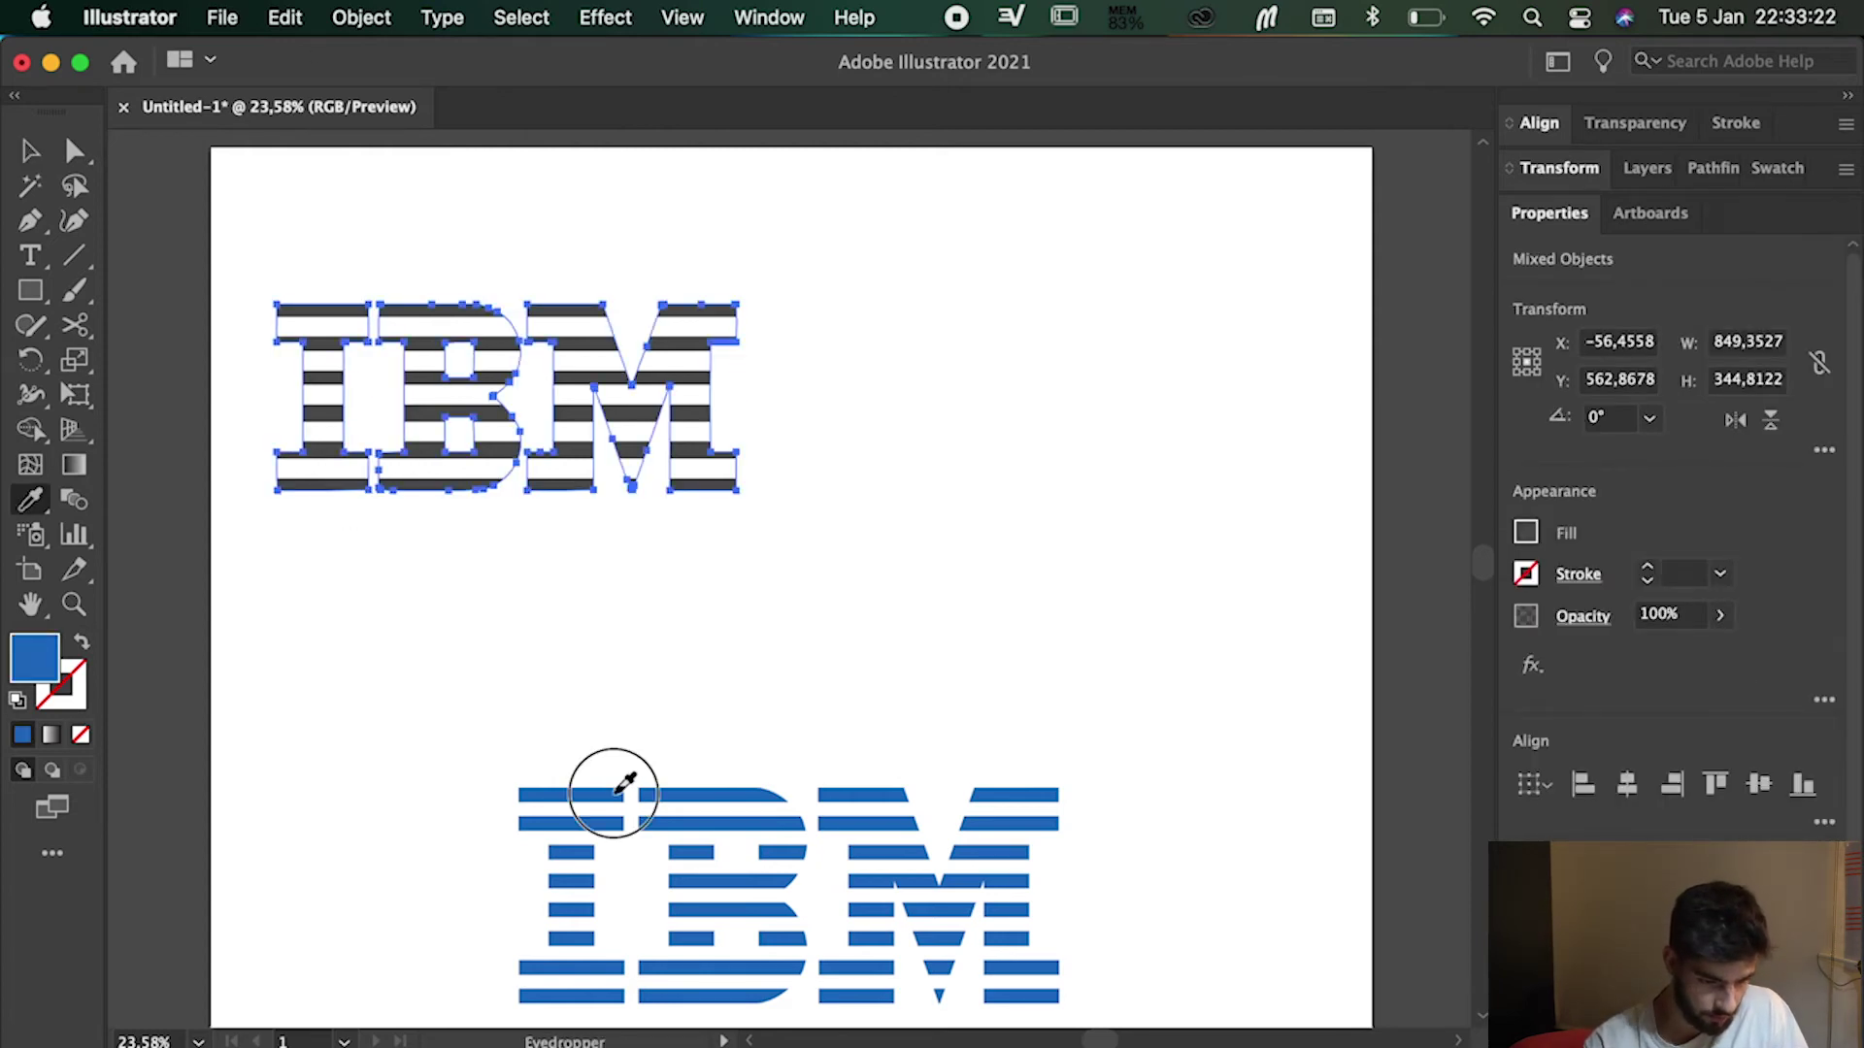
key("v")
- Select the top IBM letters with their stripes and cut the stripes out using Minus Front
left_click(700, 580)
left_click_drag(865, 574, 806, 446)
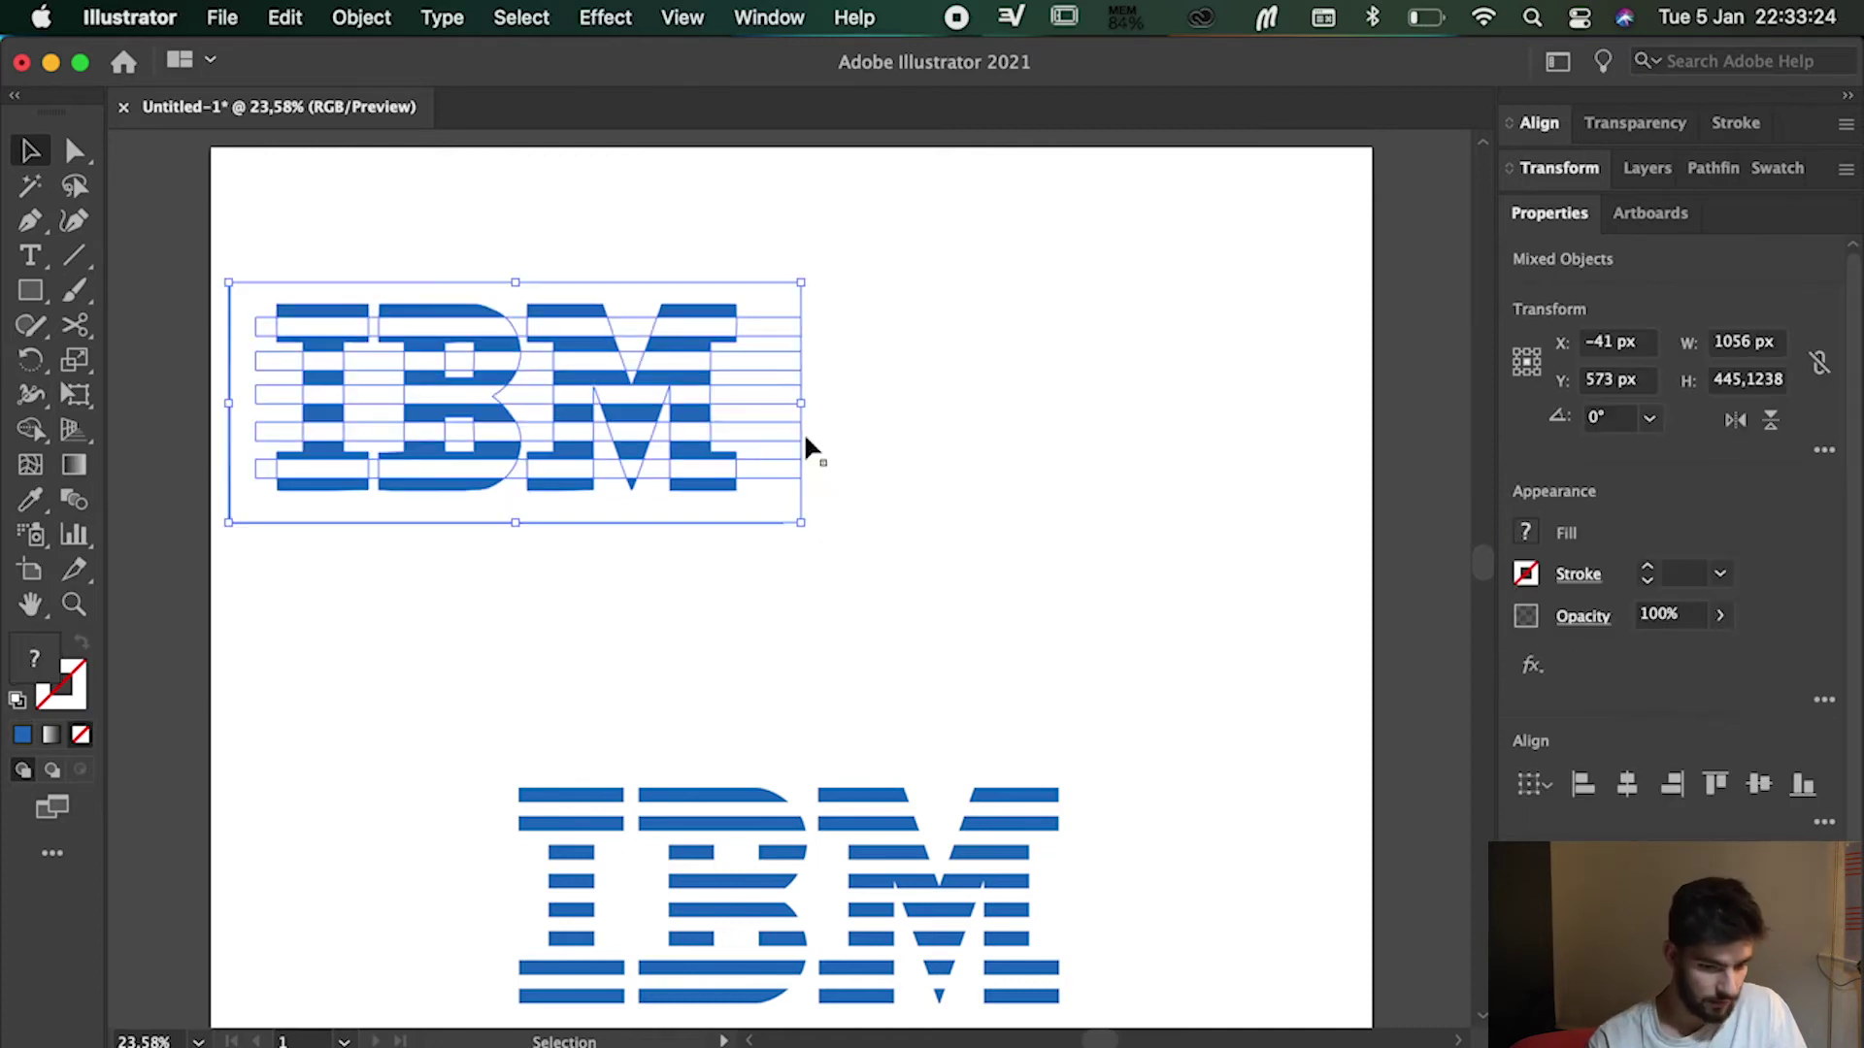
left_click(918, 481)
left_click_drag(919, 481, 766, 163)
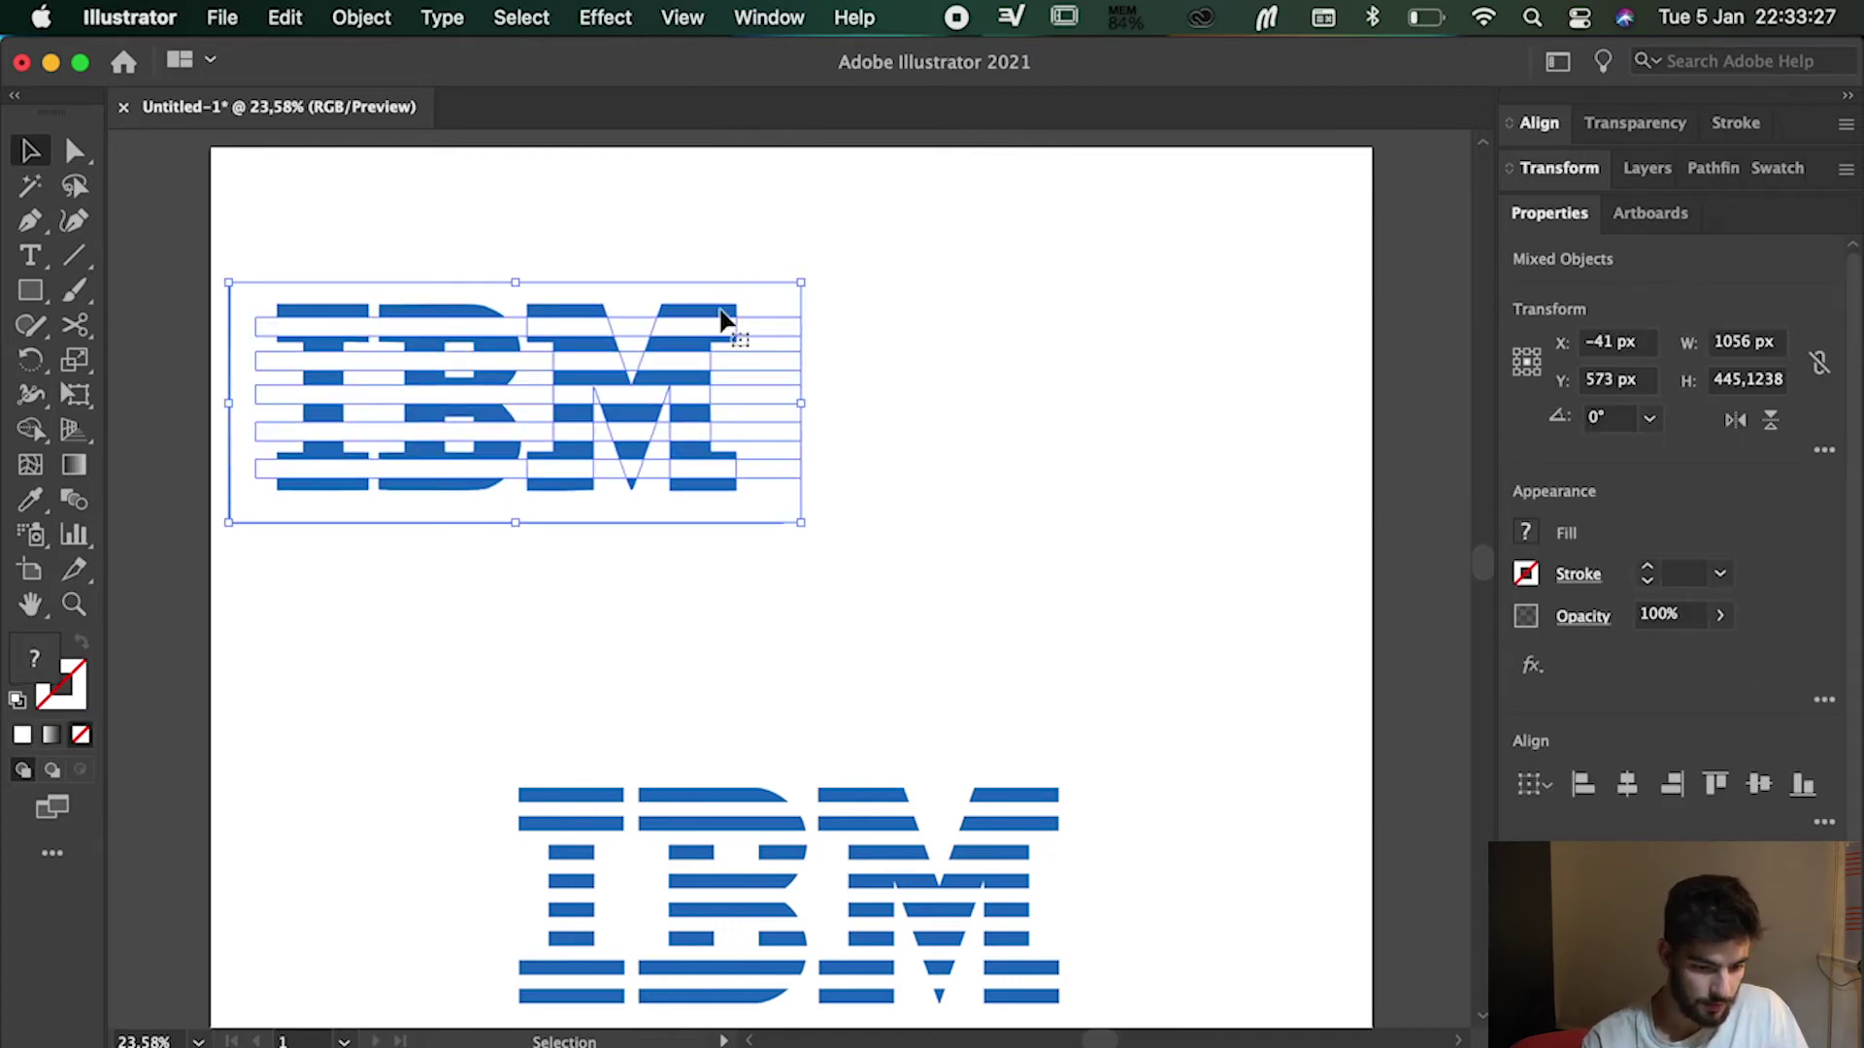
key("super+4")
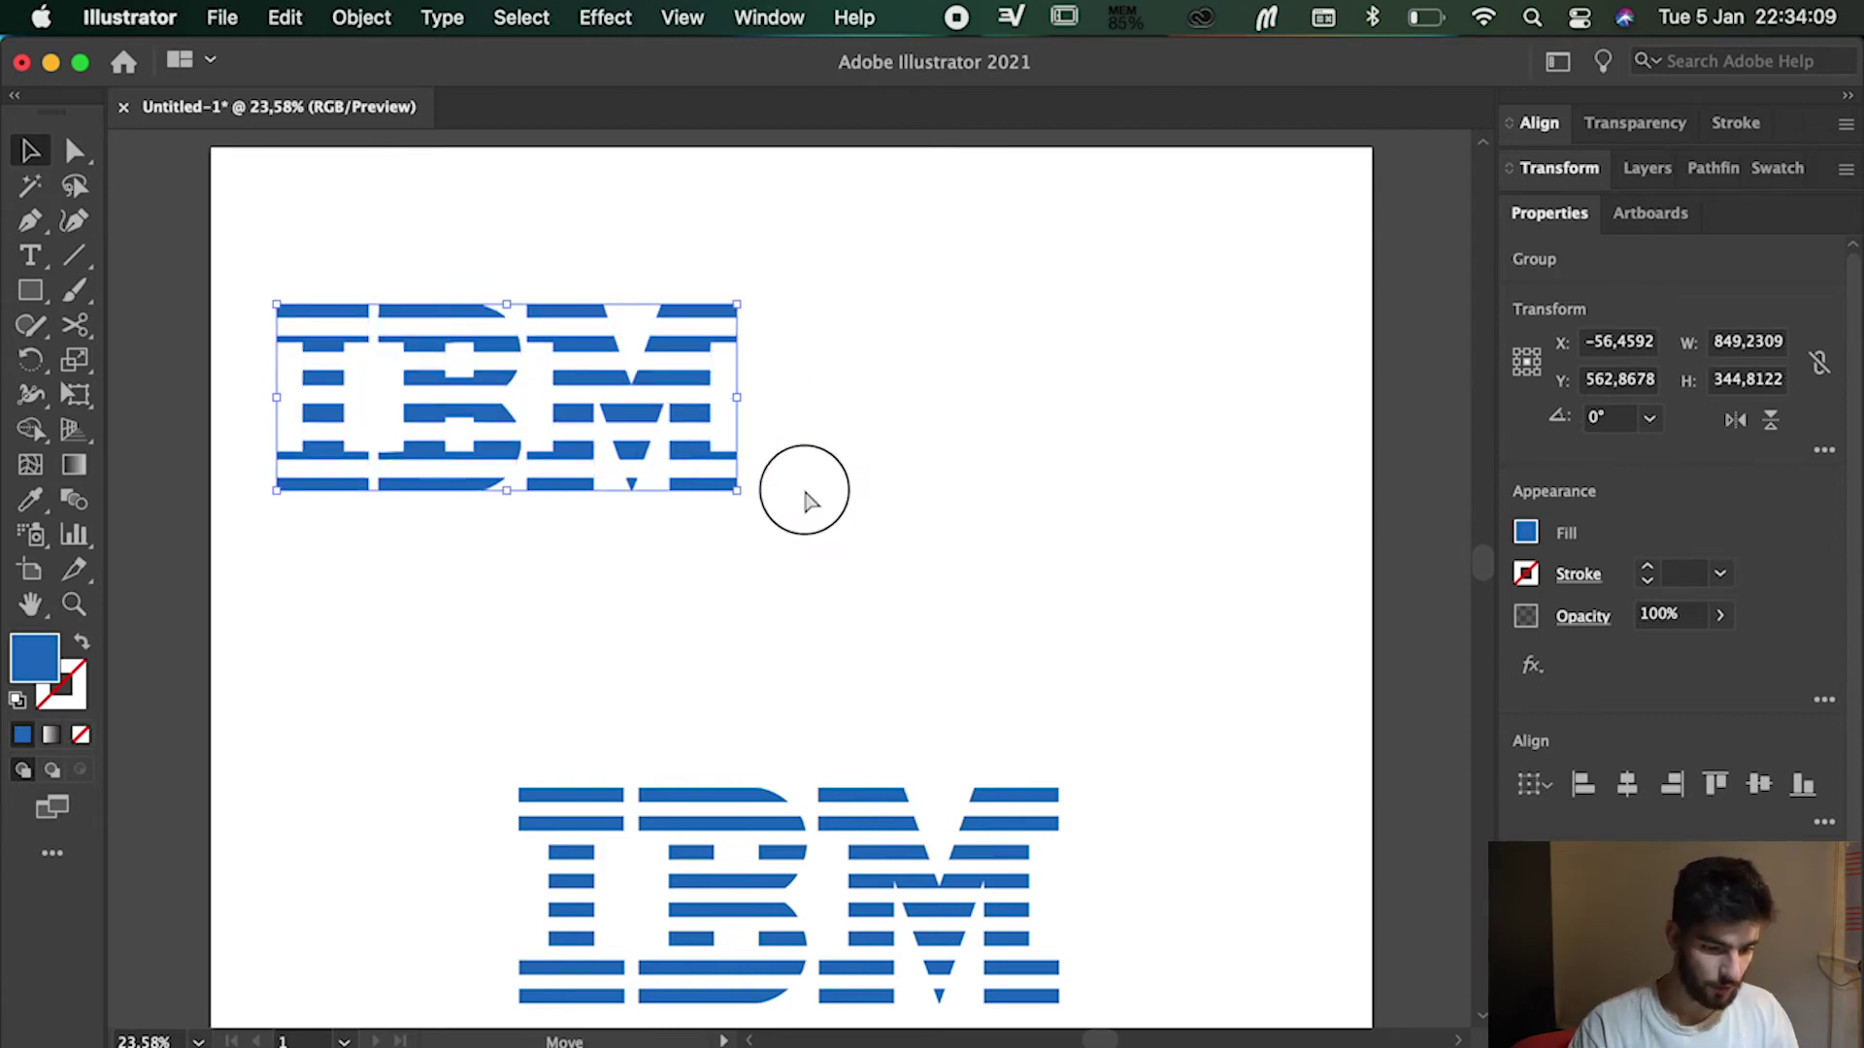
- Move the top IBM and scale it to the lower logo's width, about 1000 px
left_click_drag(633, 436, 891, 719)
left_click_drag(973, 575, 1069, 540)
left_click(1091, 679)
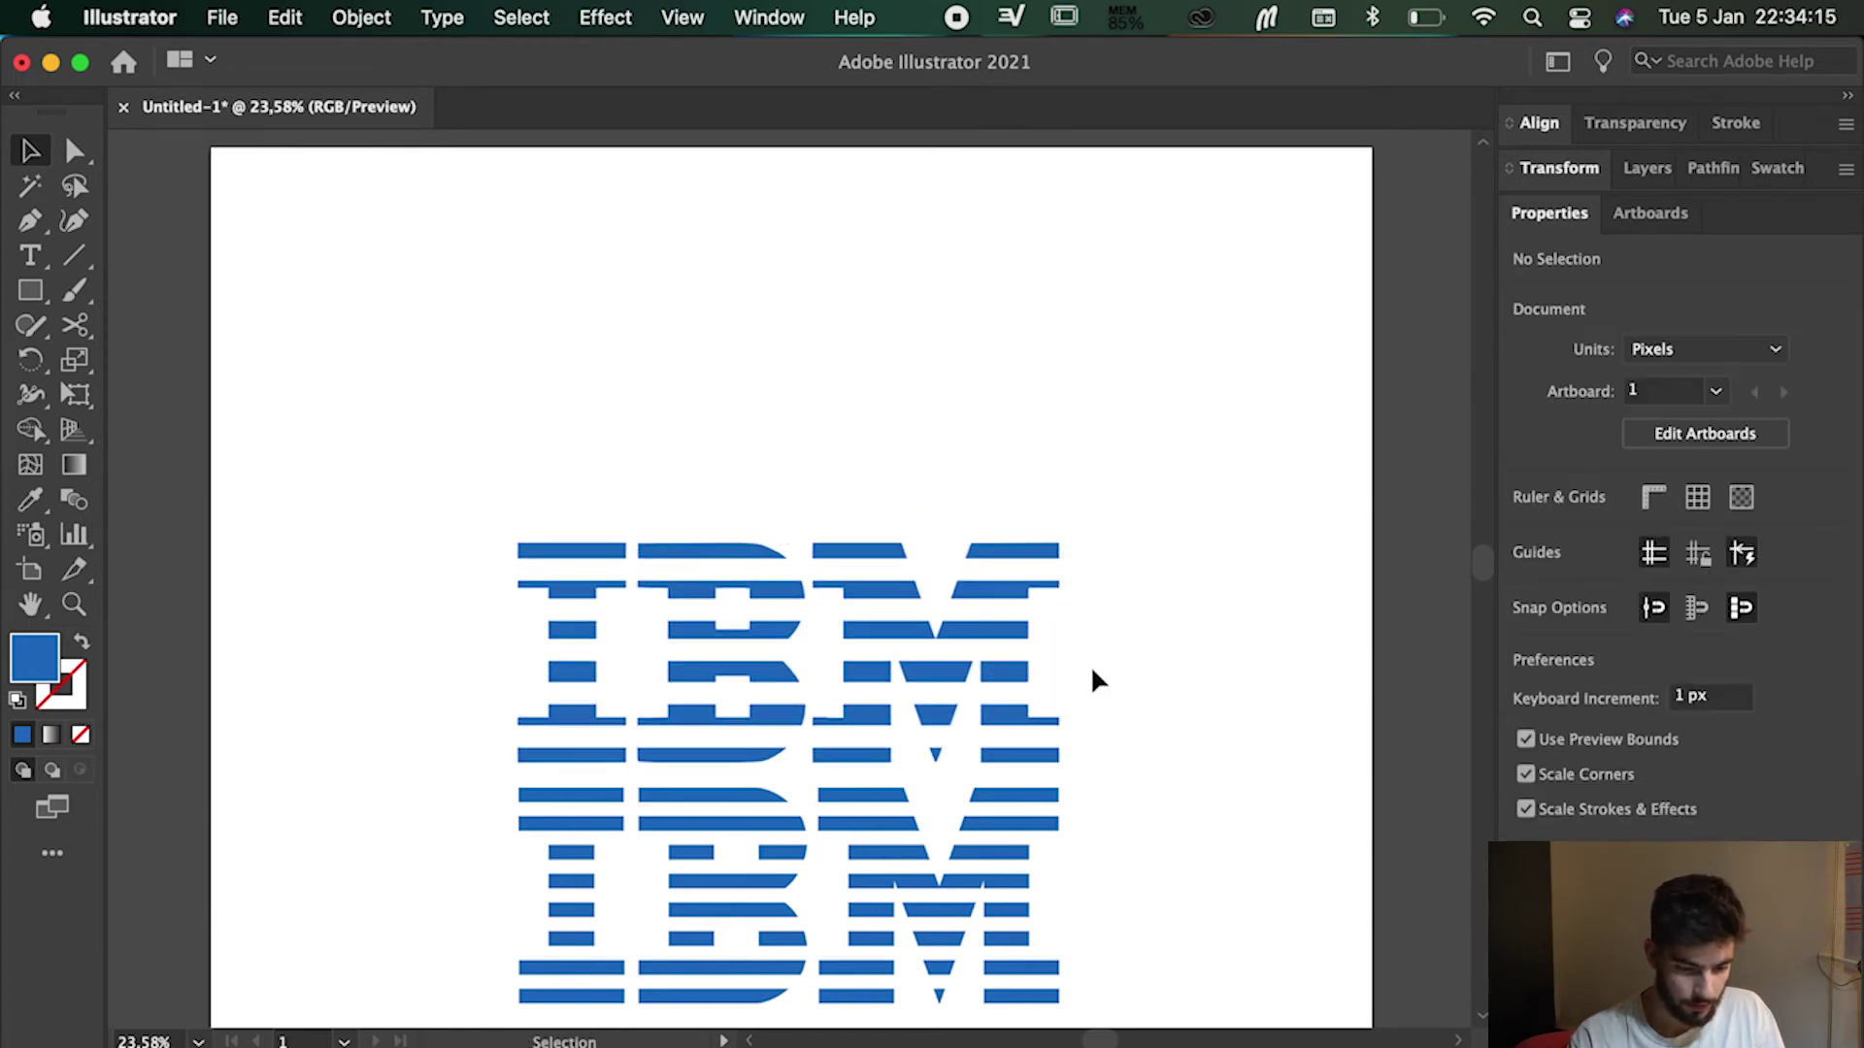
- Position the scaled blue IBM centred directly above the original logo
left_click(563, 531)
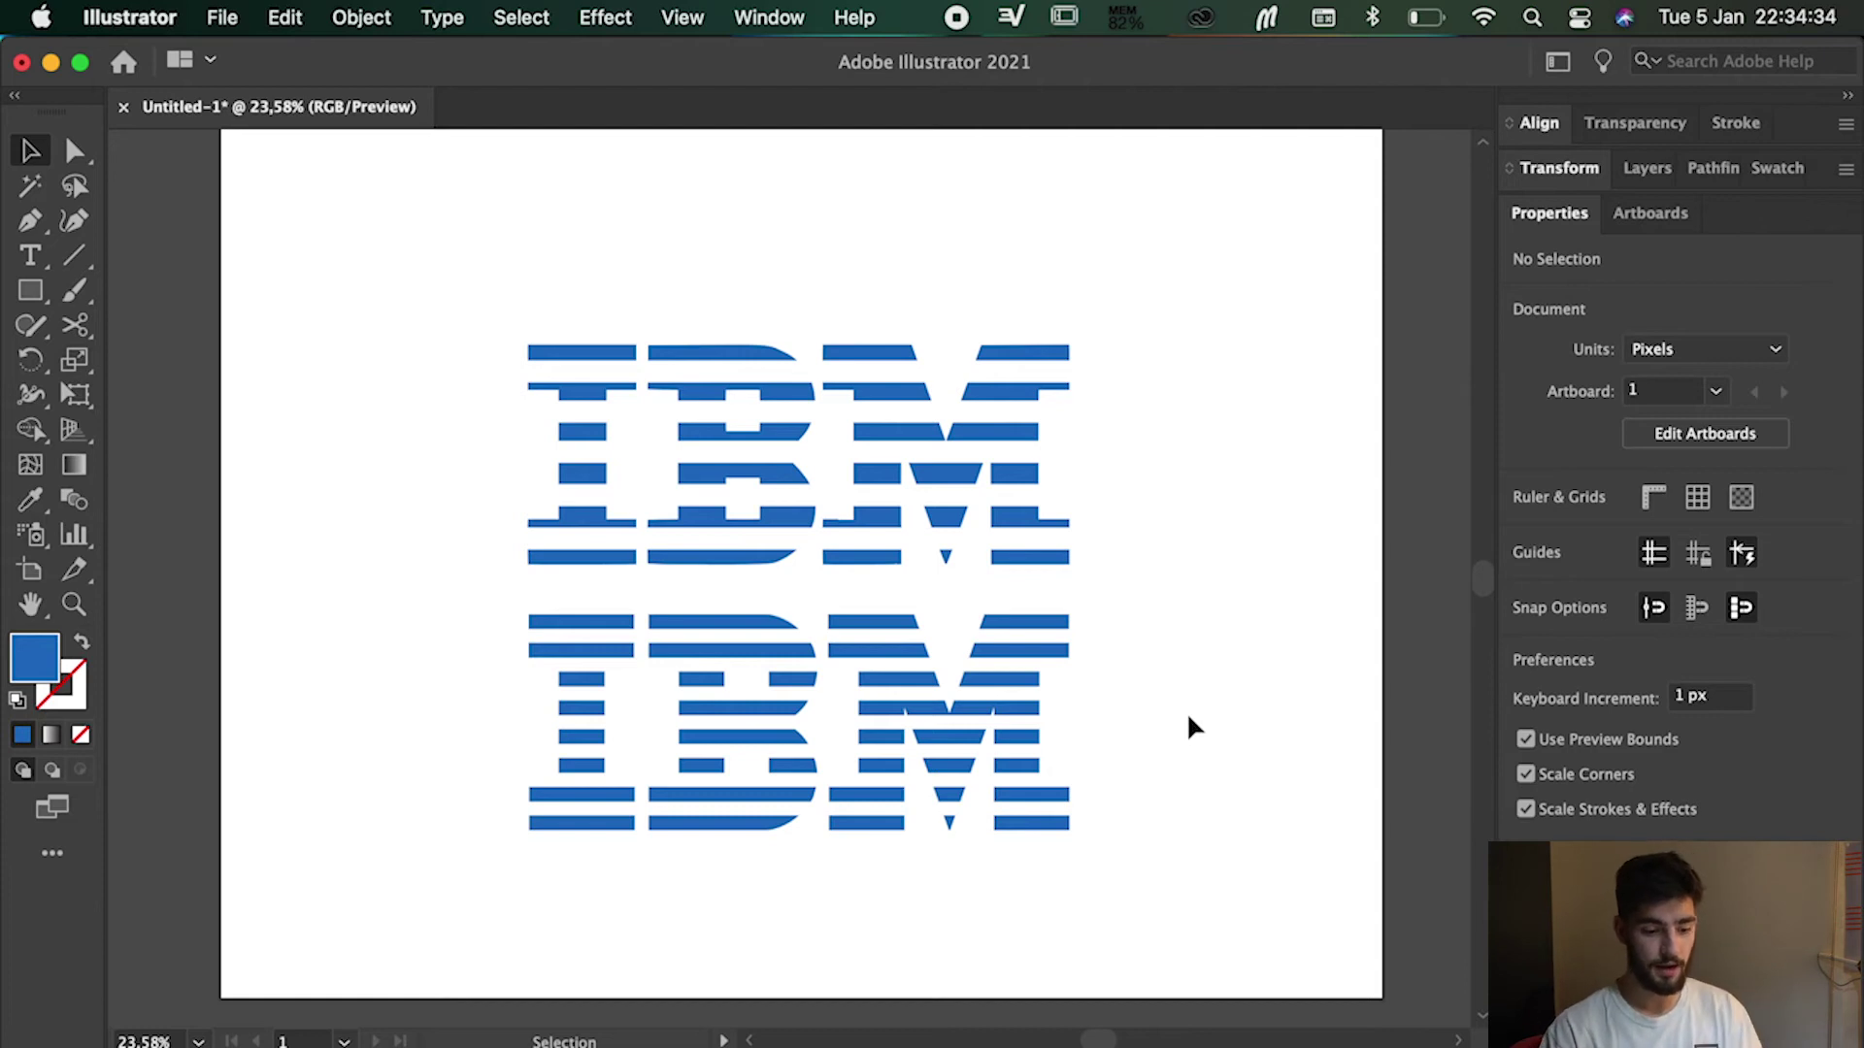
left_click_drag(870, 502, 847, 371)
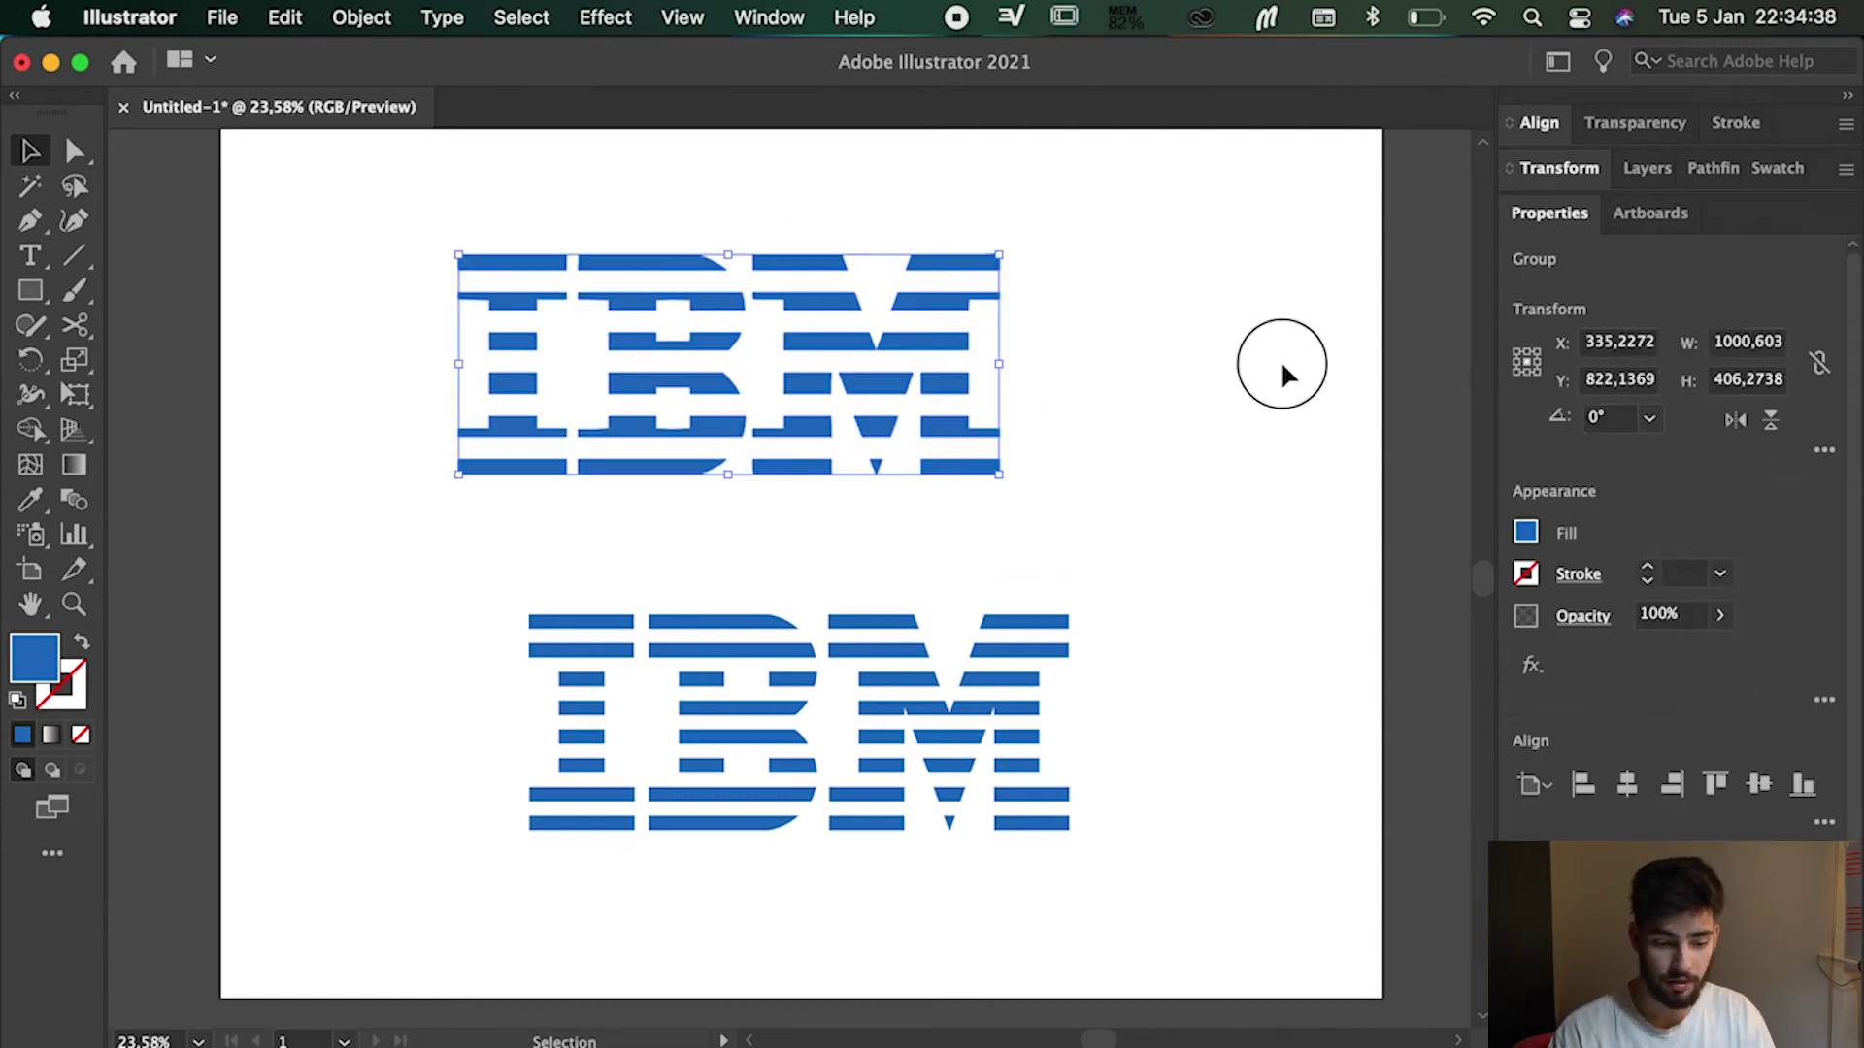
left_click(1283, 371)
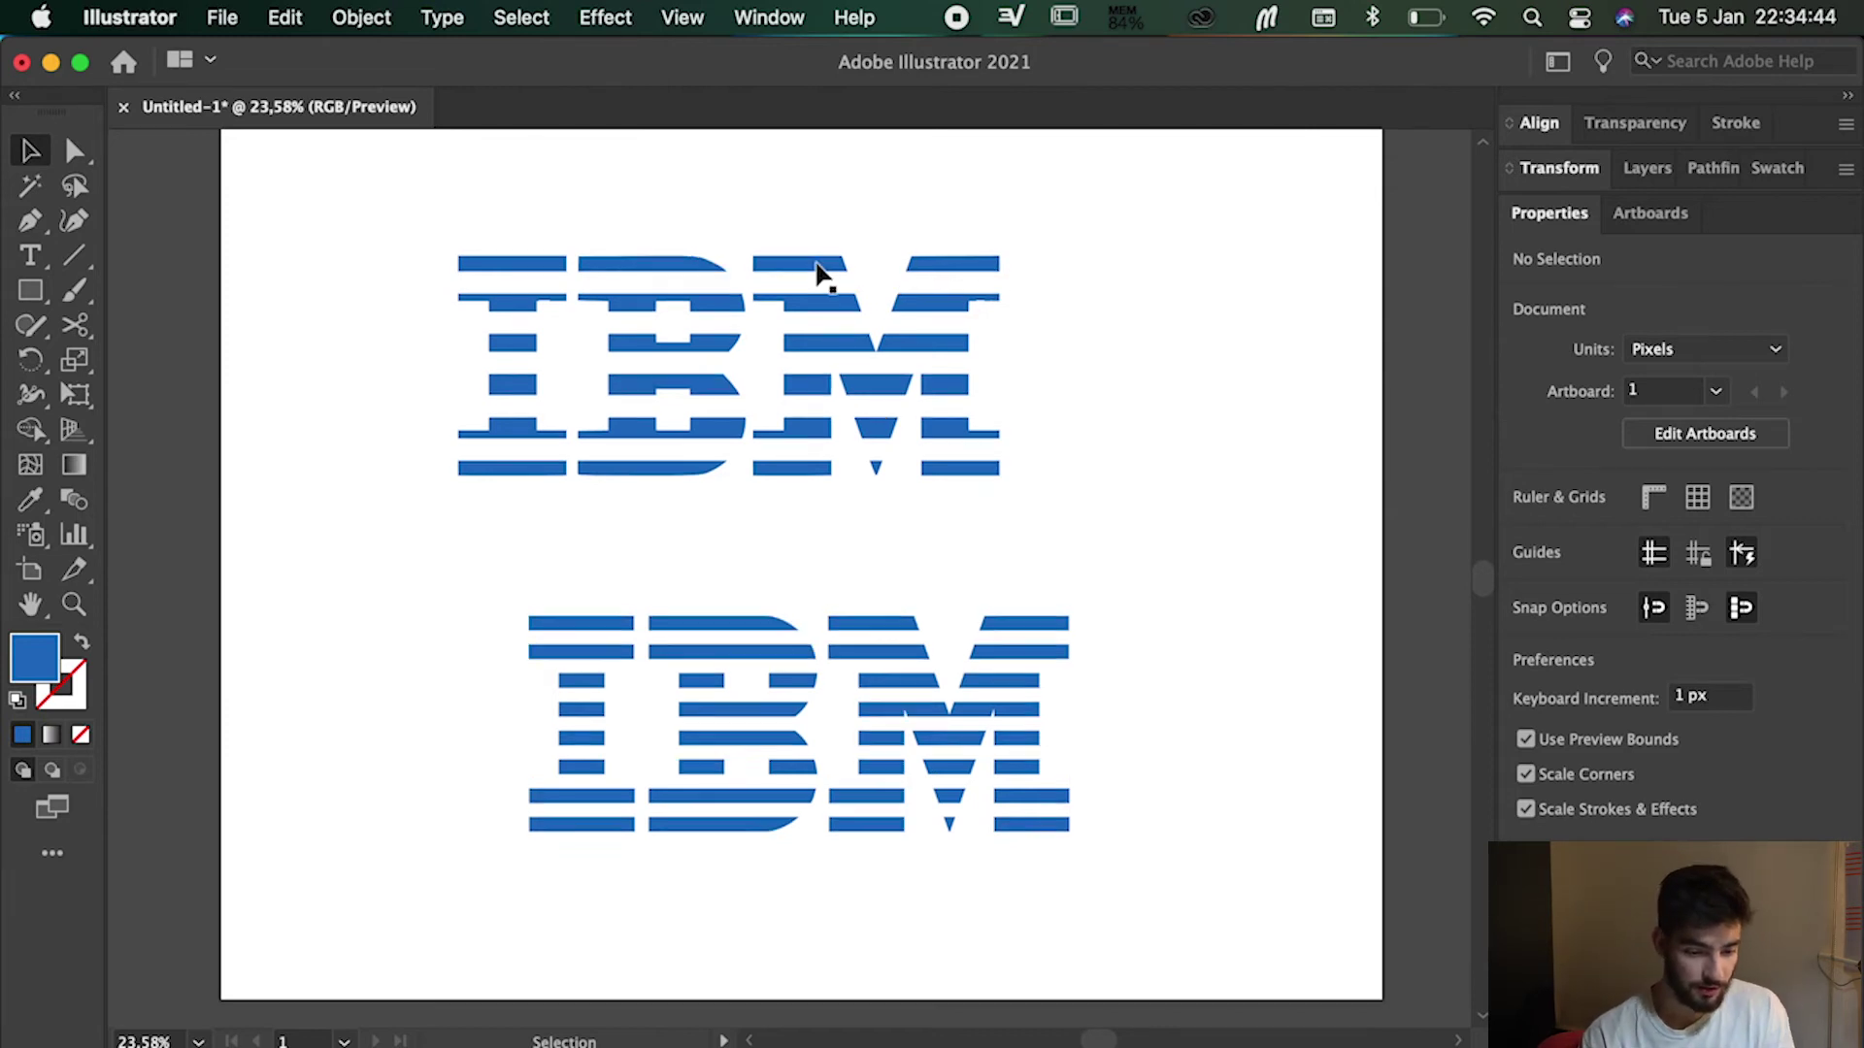
scroll(819, 271, "up", 1)
left_click_drag(961, 468, 1006, 528)
left_click_drag(1196, 606, 498, 540)
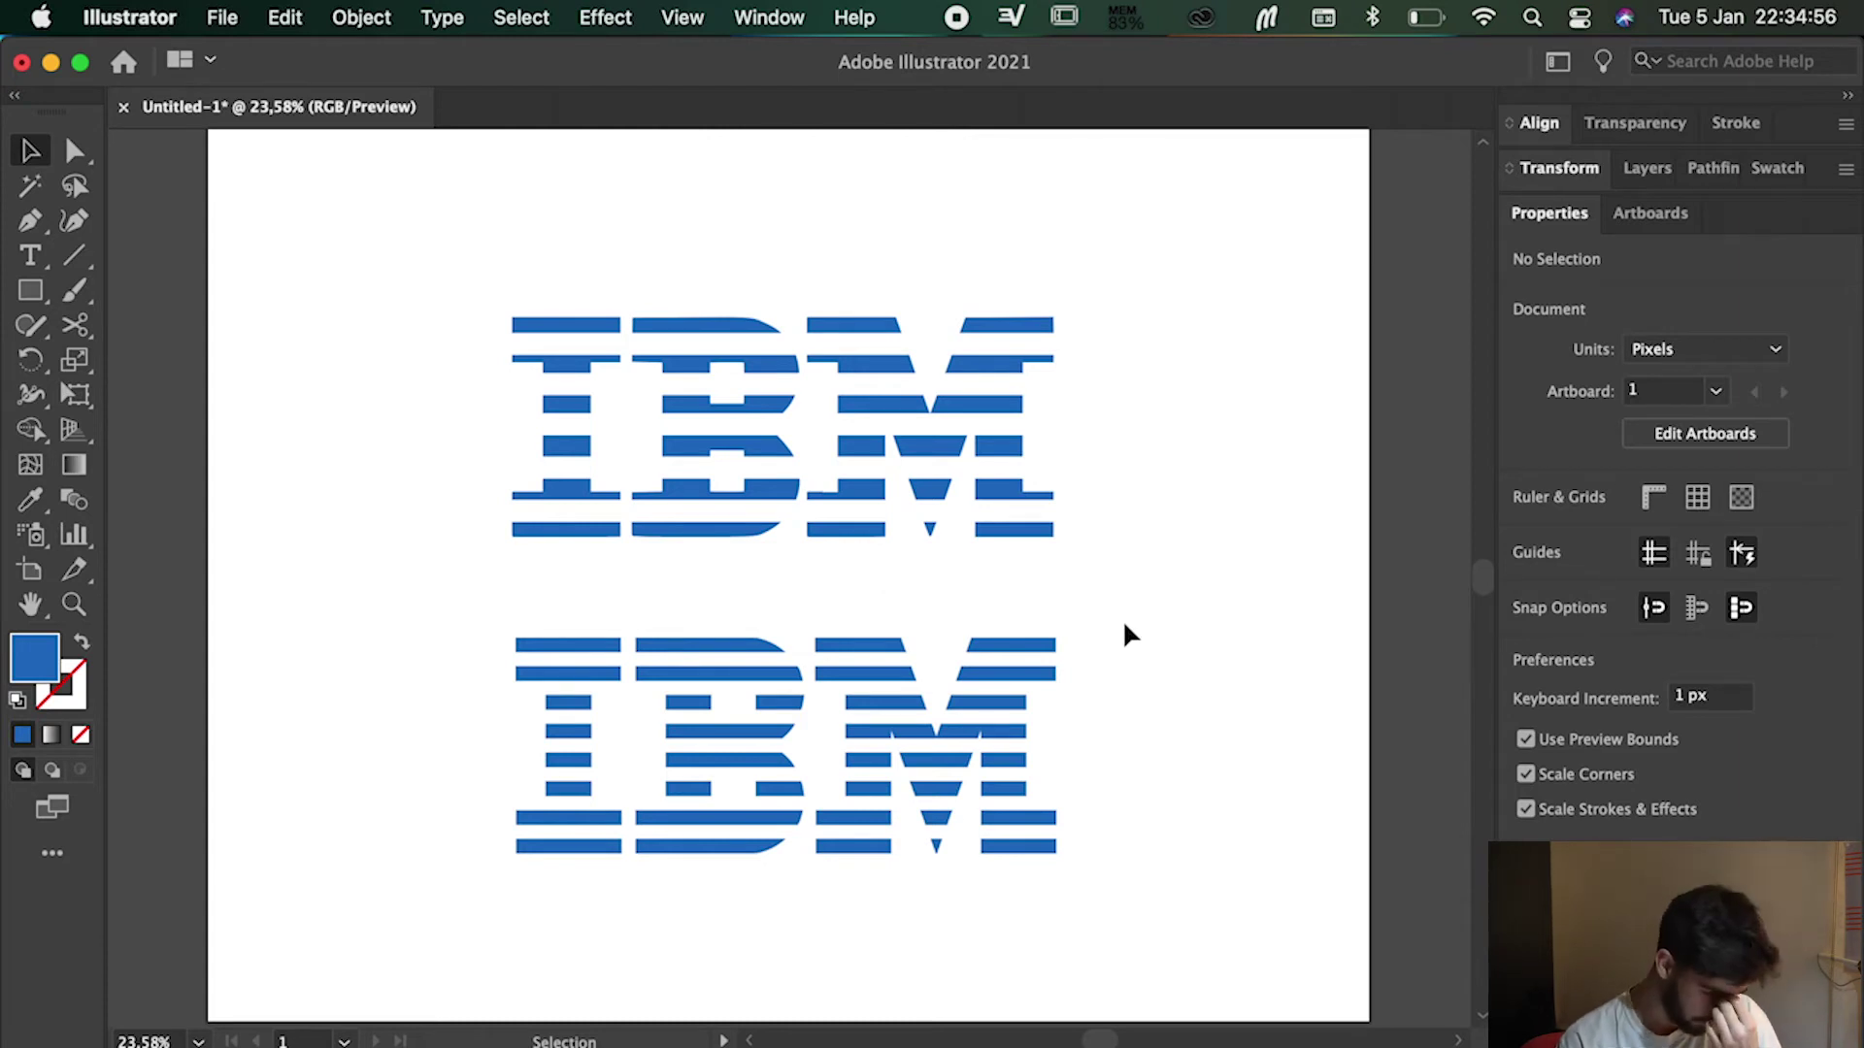
- Draw a trial rectangle over the top IBM, sample a colour into it, then remove it
key("m")
left_click_drag(437, 581, 1148, 270)
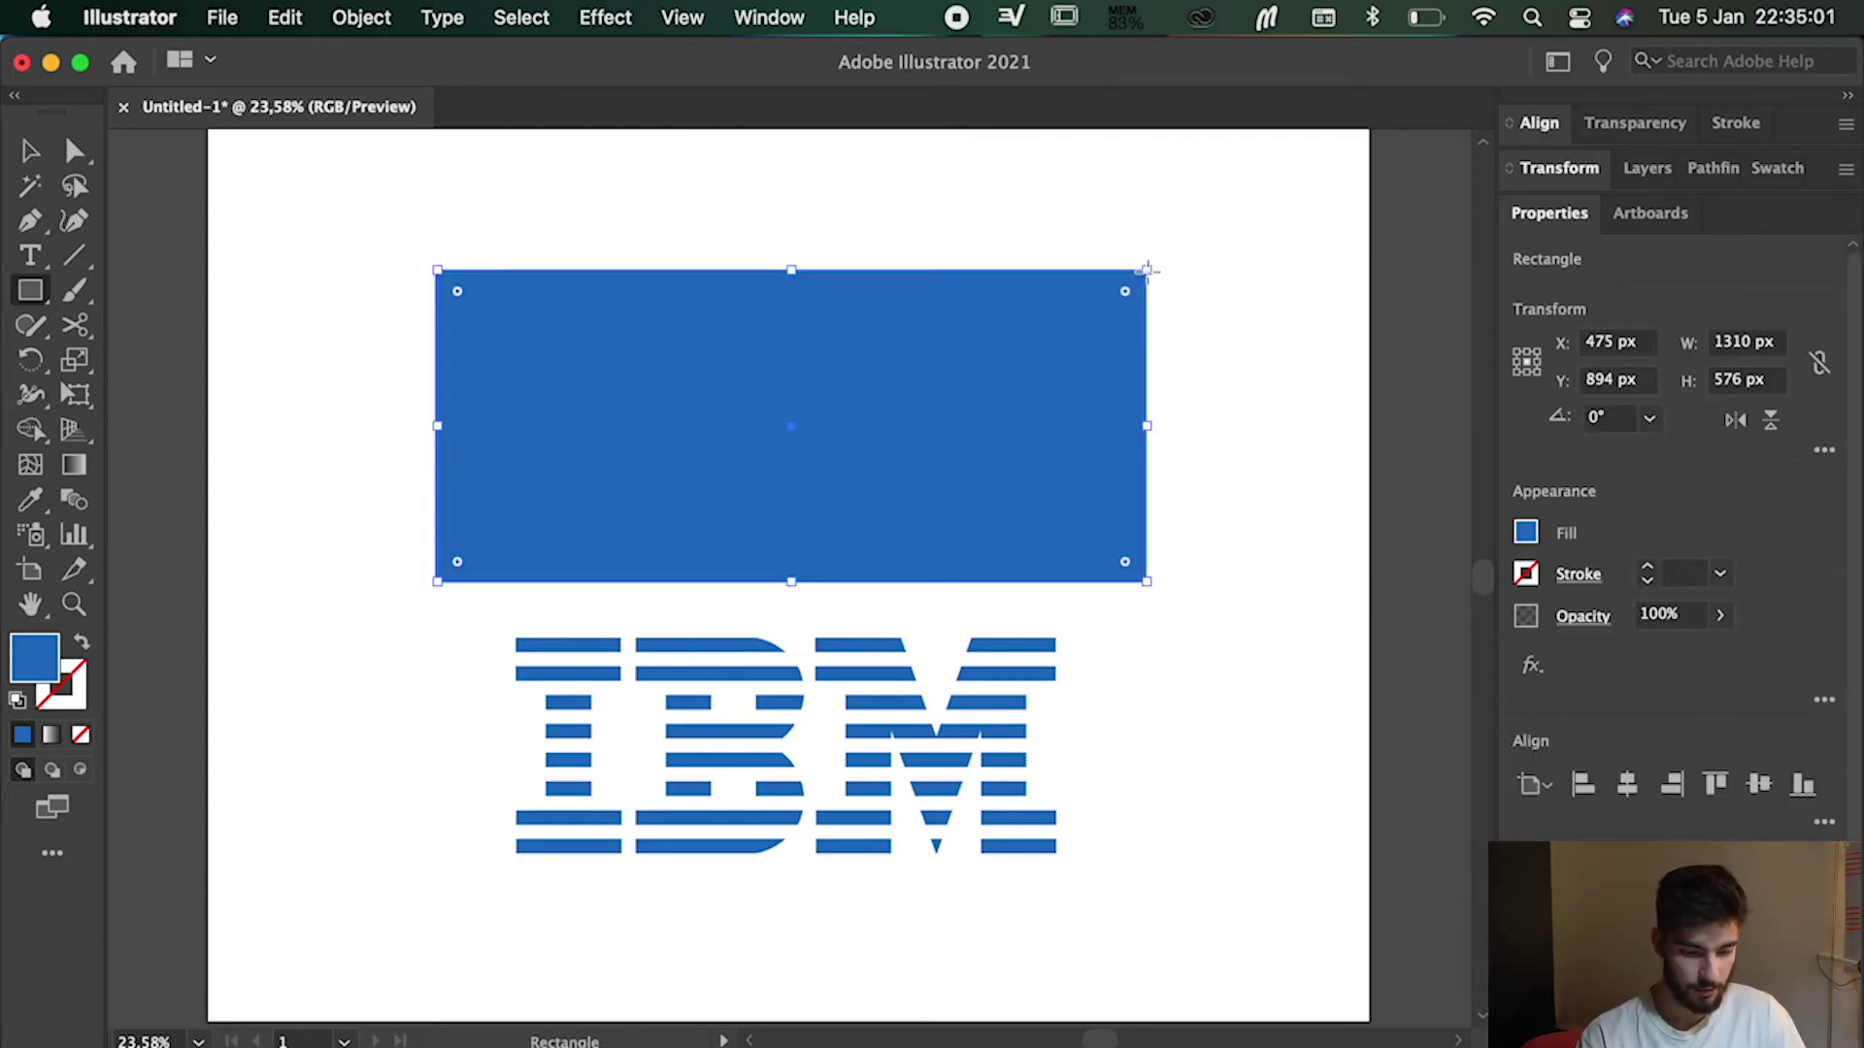
key("v")
key("i")
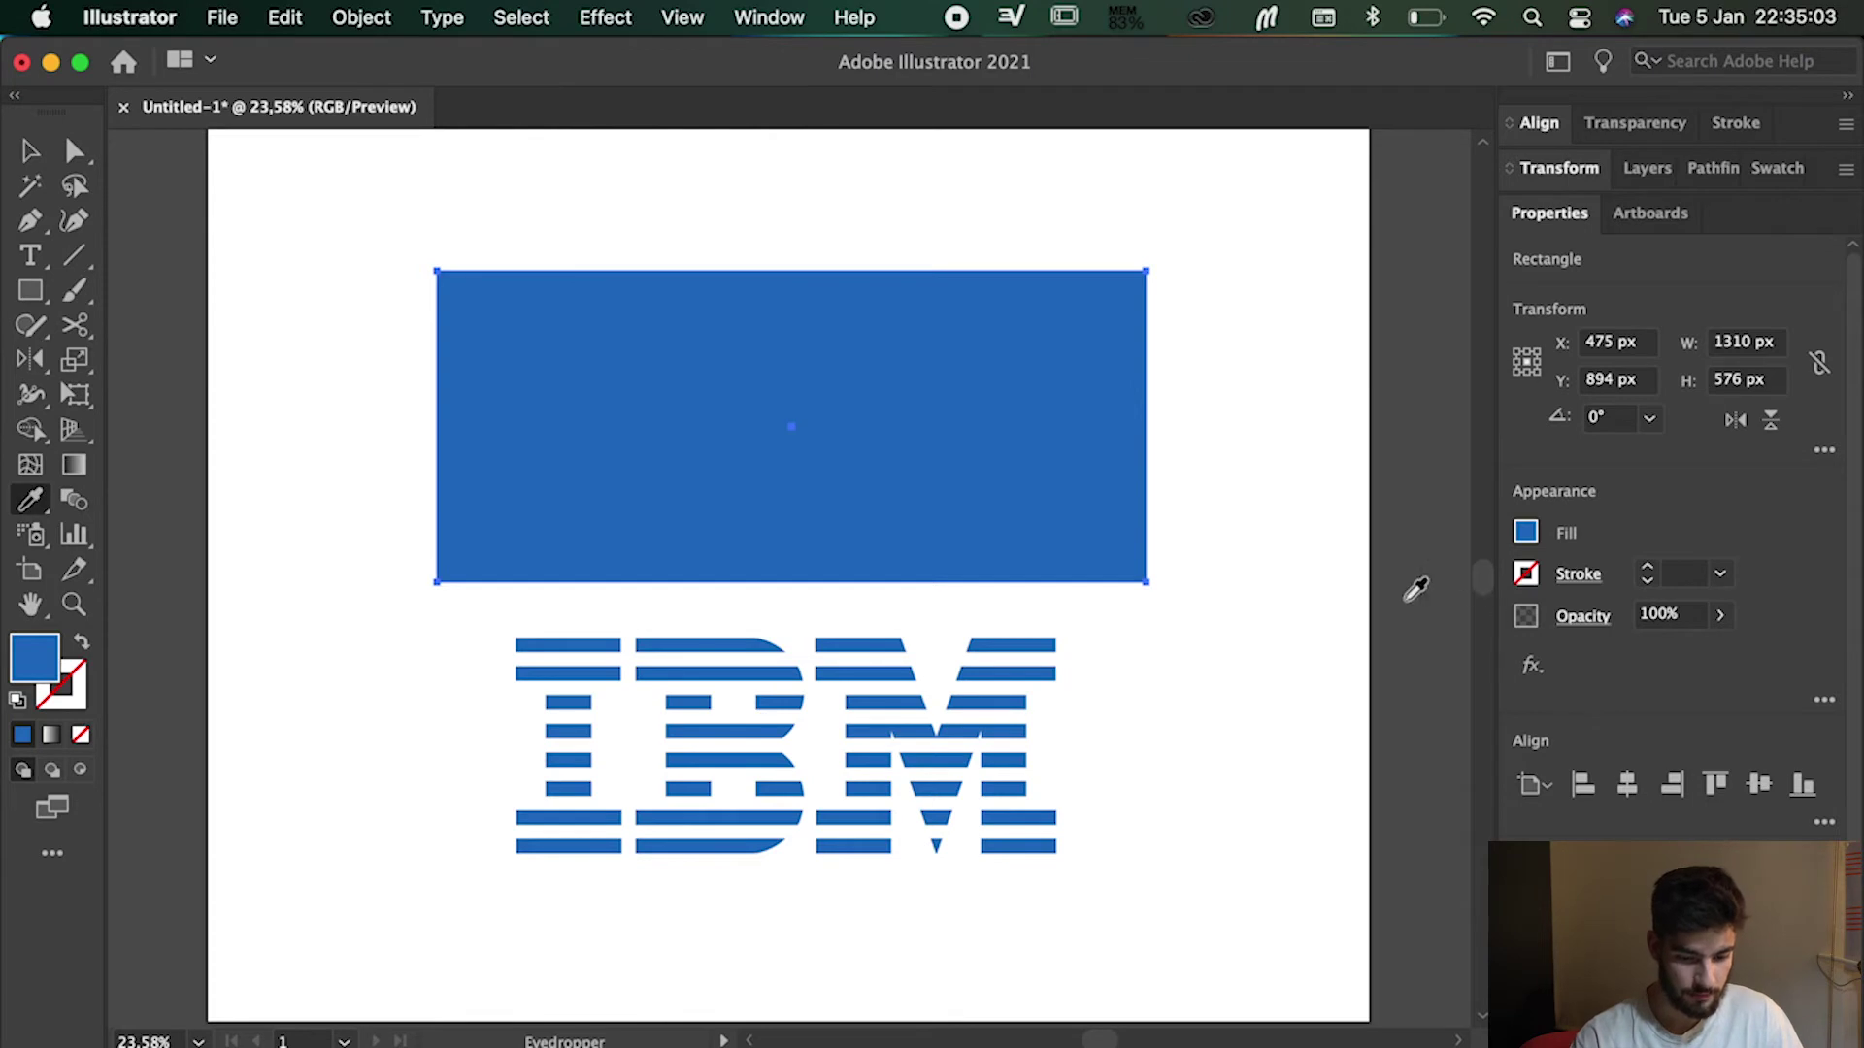
left_click(1006, 466)
key("v")
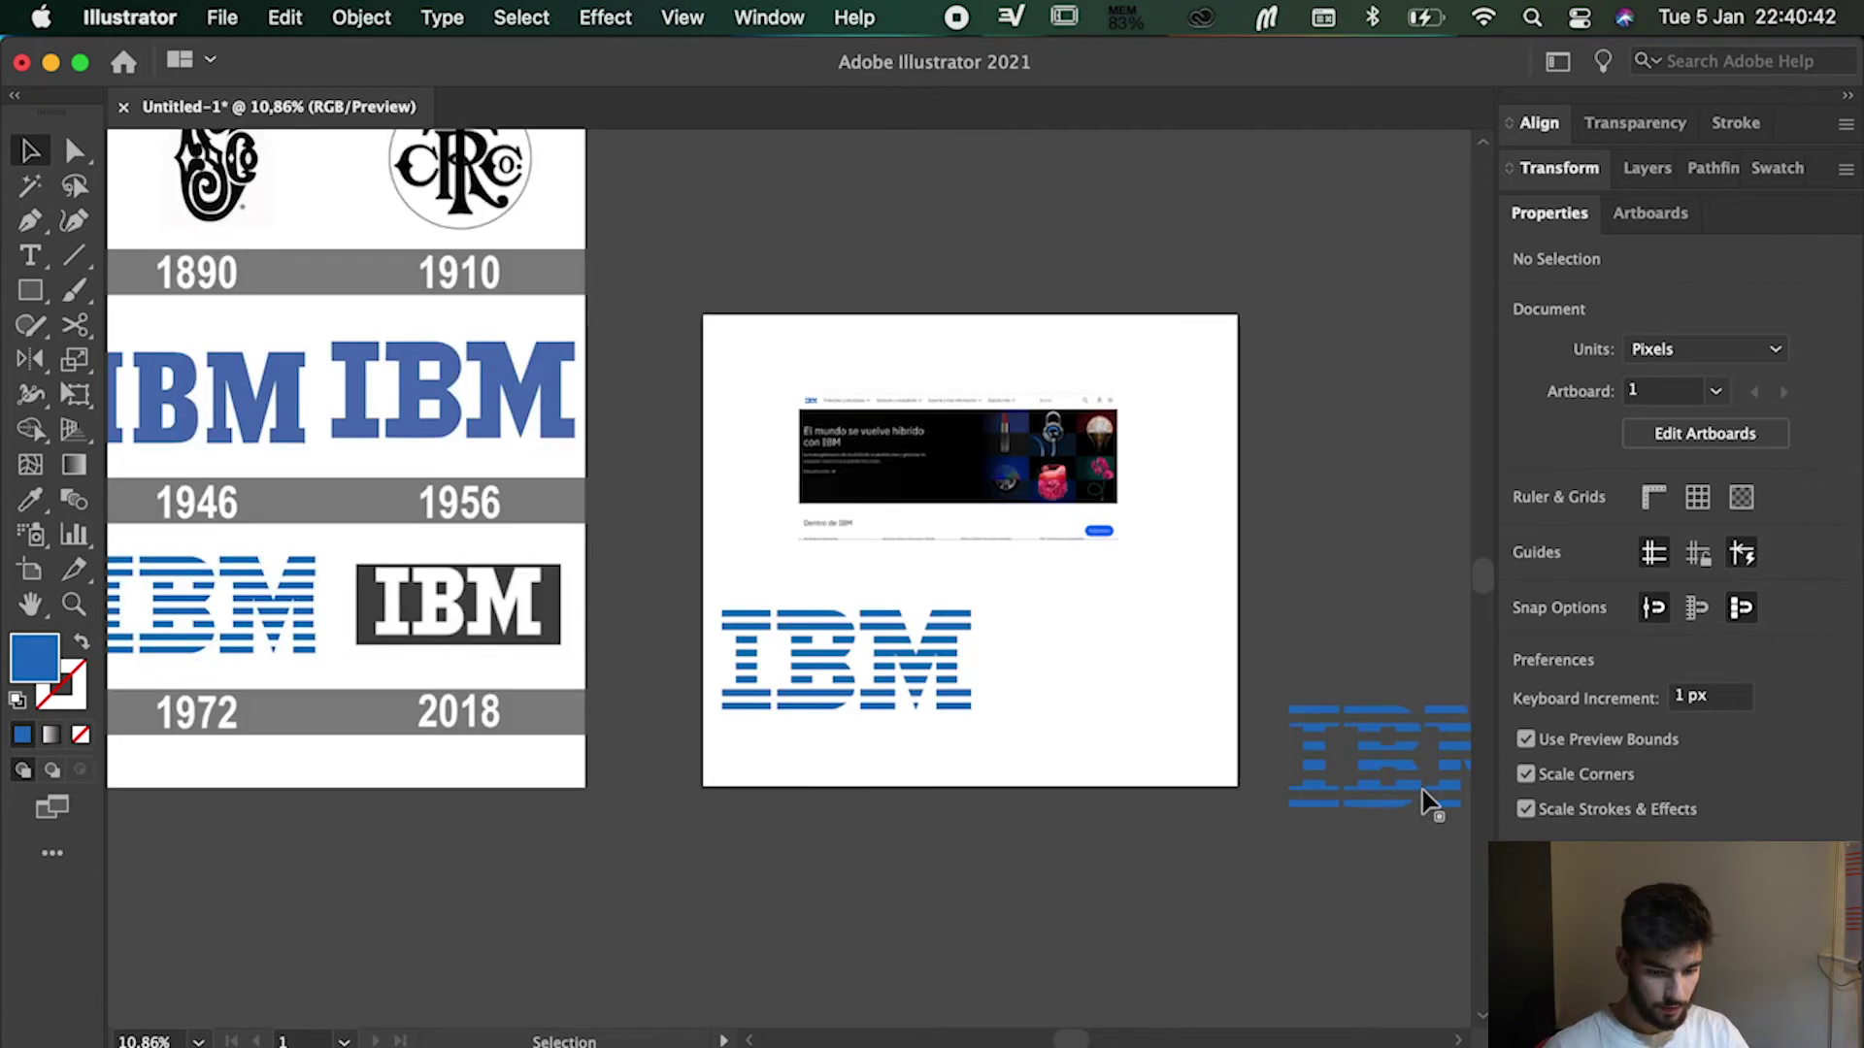
- Cover the black 2018 logo in the timeline with a rectangle filled white via the Eyedropper
left_click_drag(1423, 790, 988, 602)
key("m")
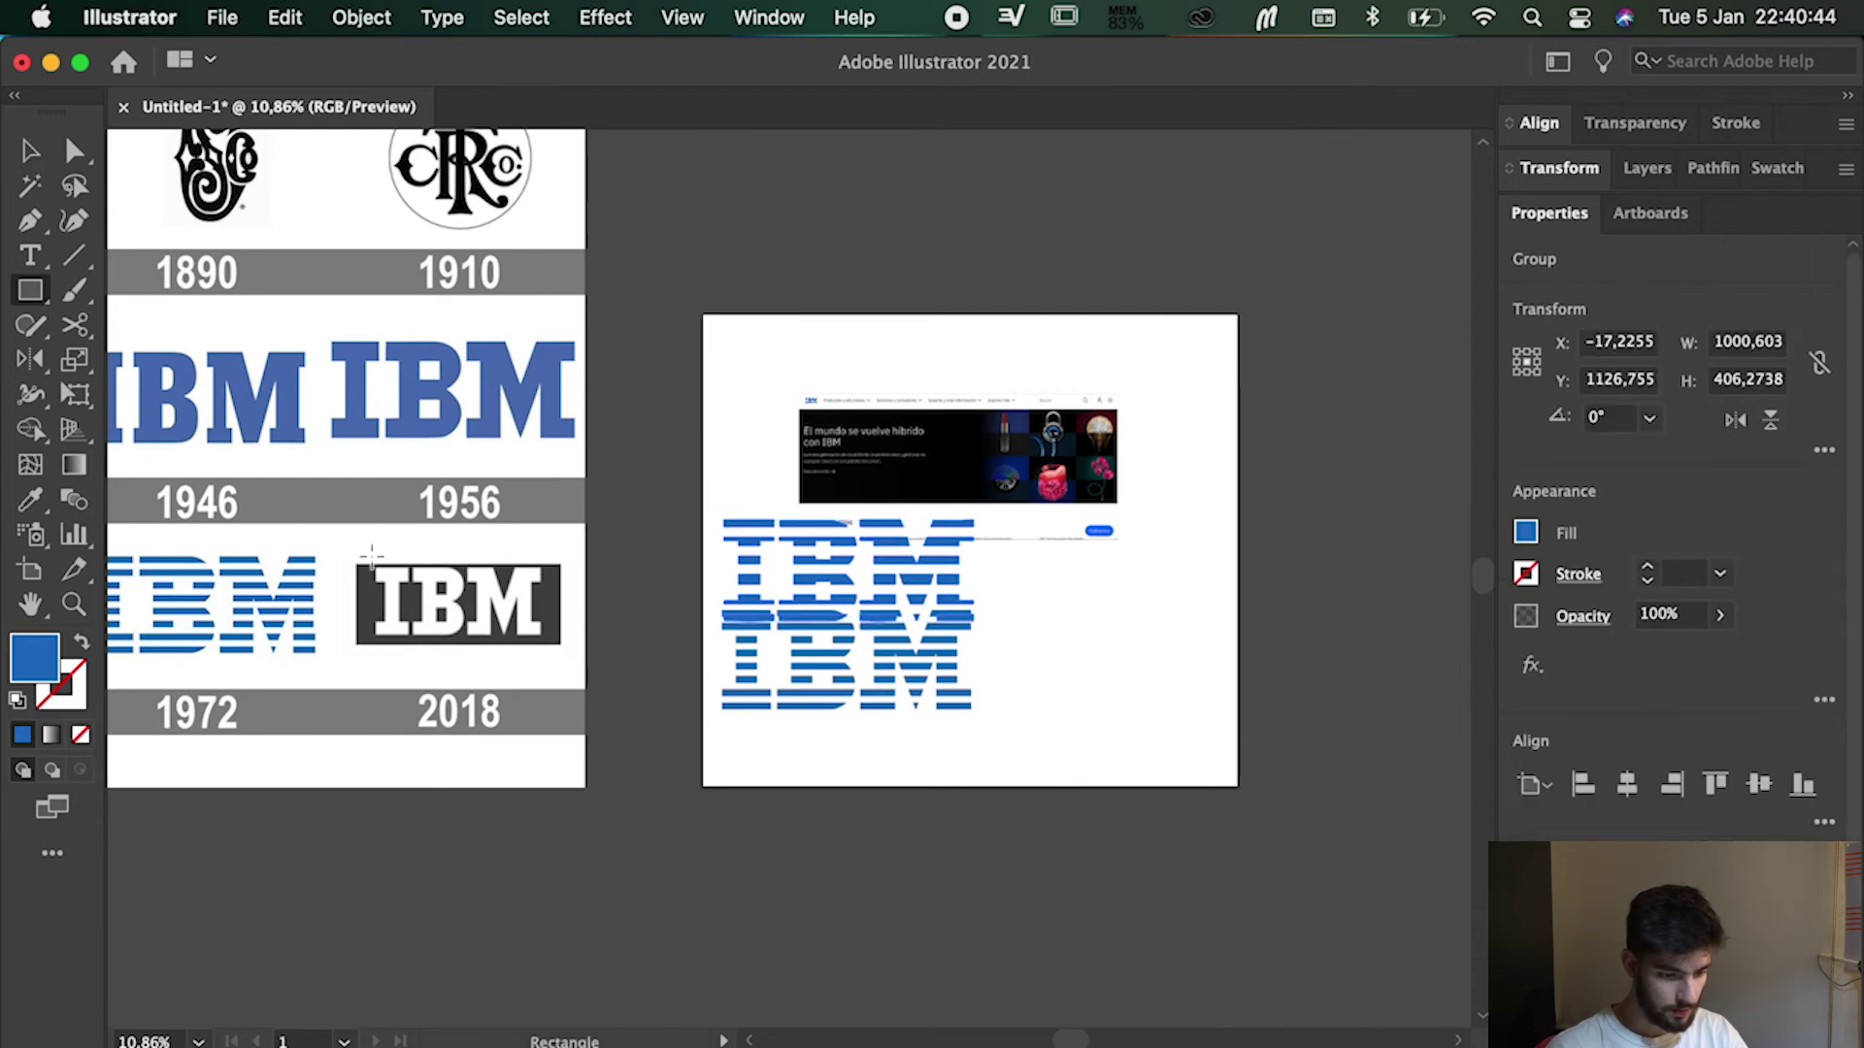
left_click_drag(343, 556, 577, 665)
key("i")
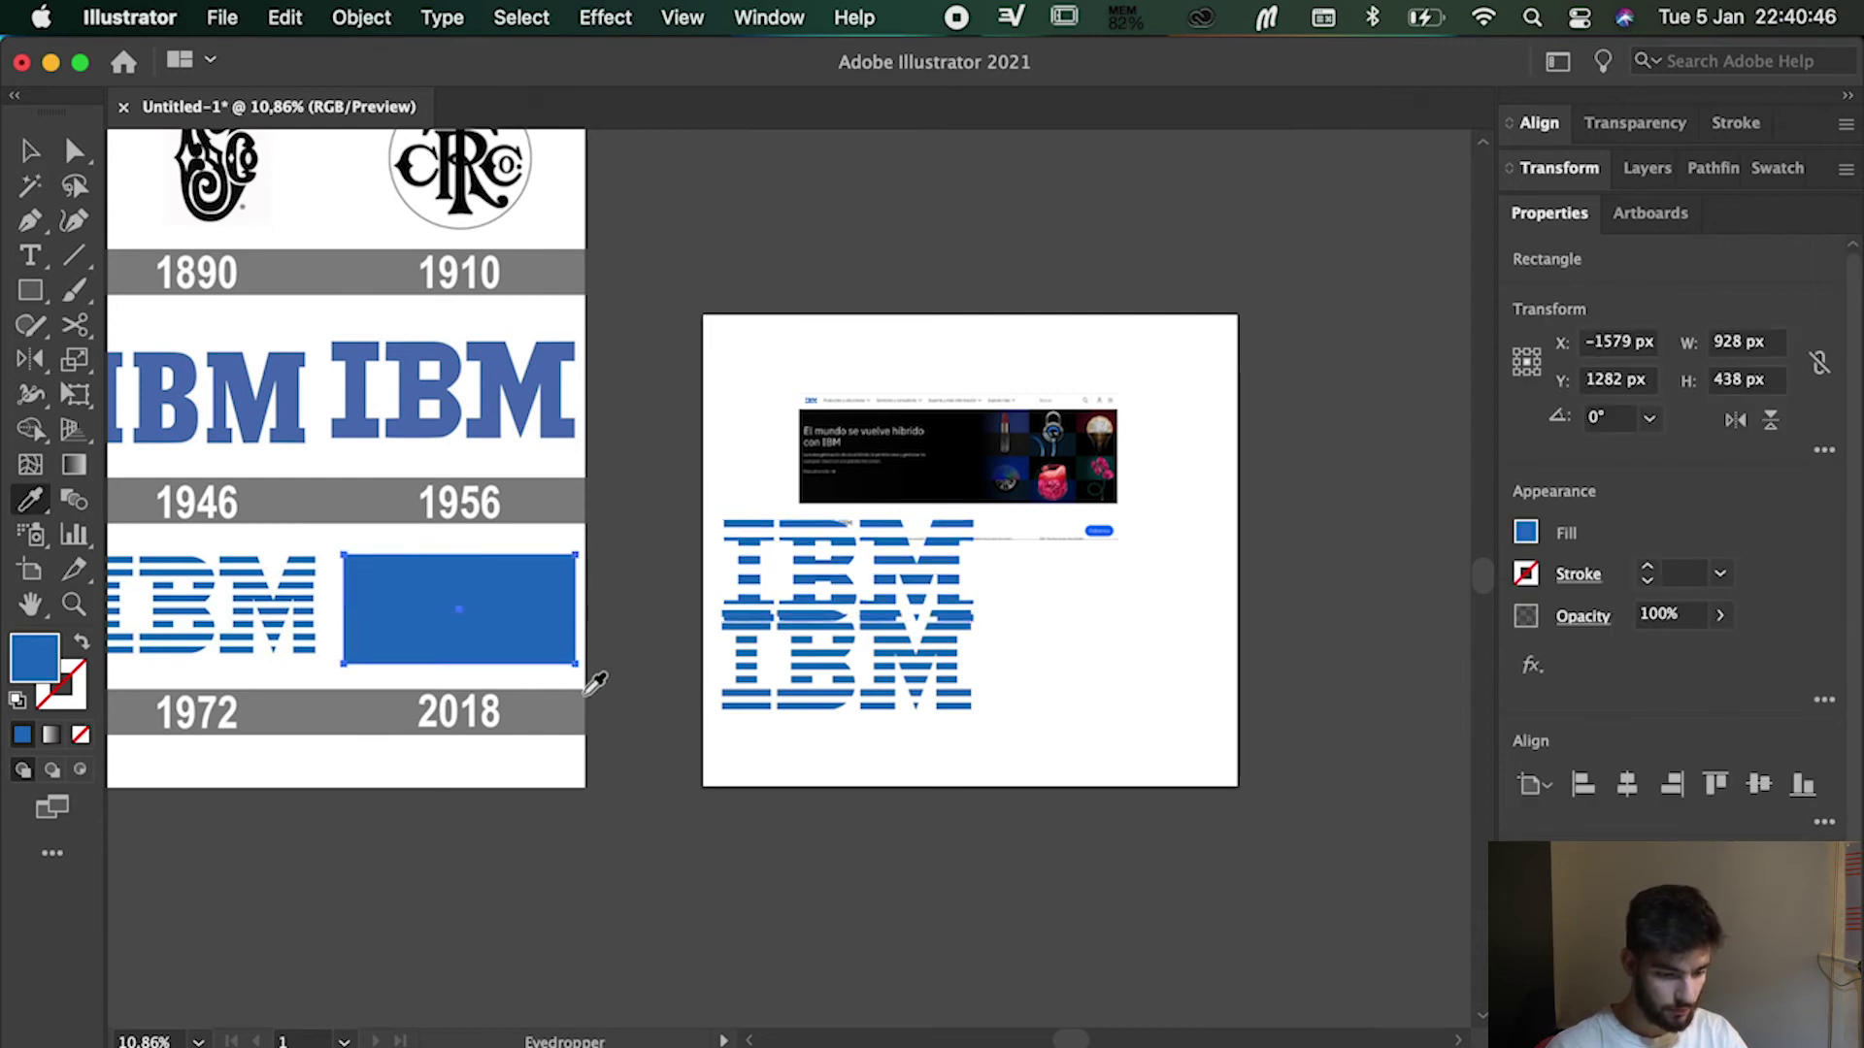
left_click(594, 682)
left_click(578, 678)
key("v")
left_click(521, 679)
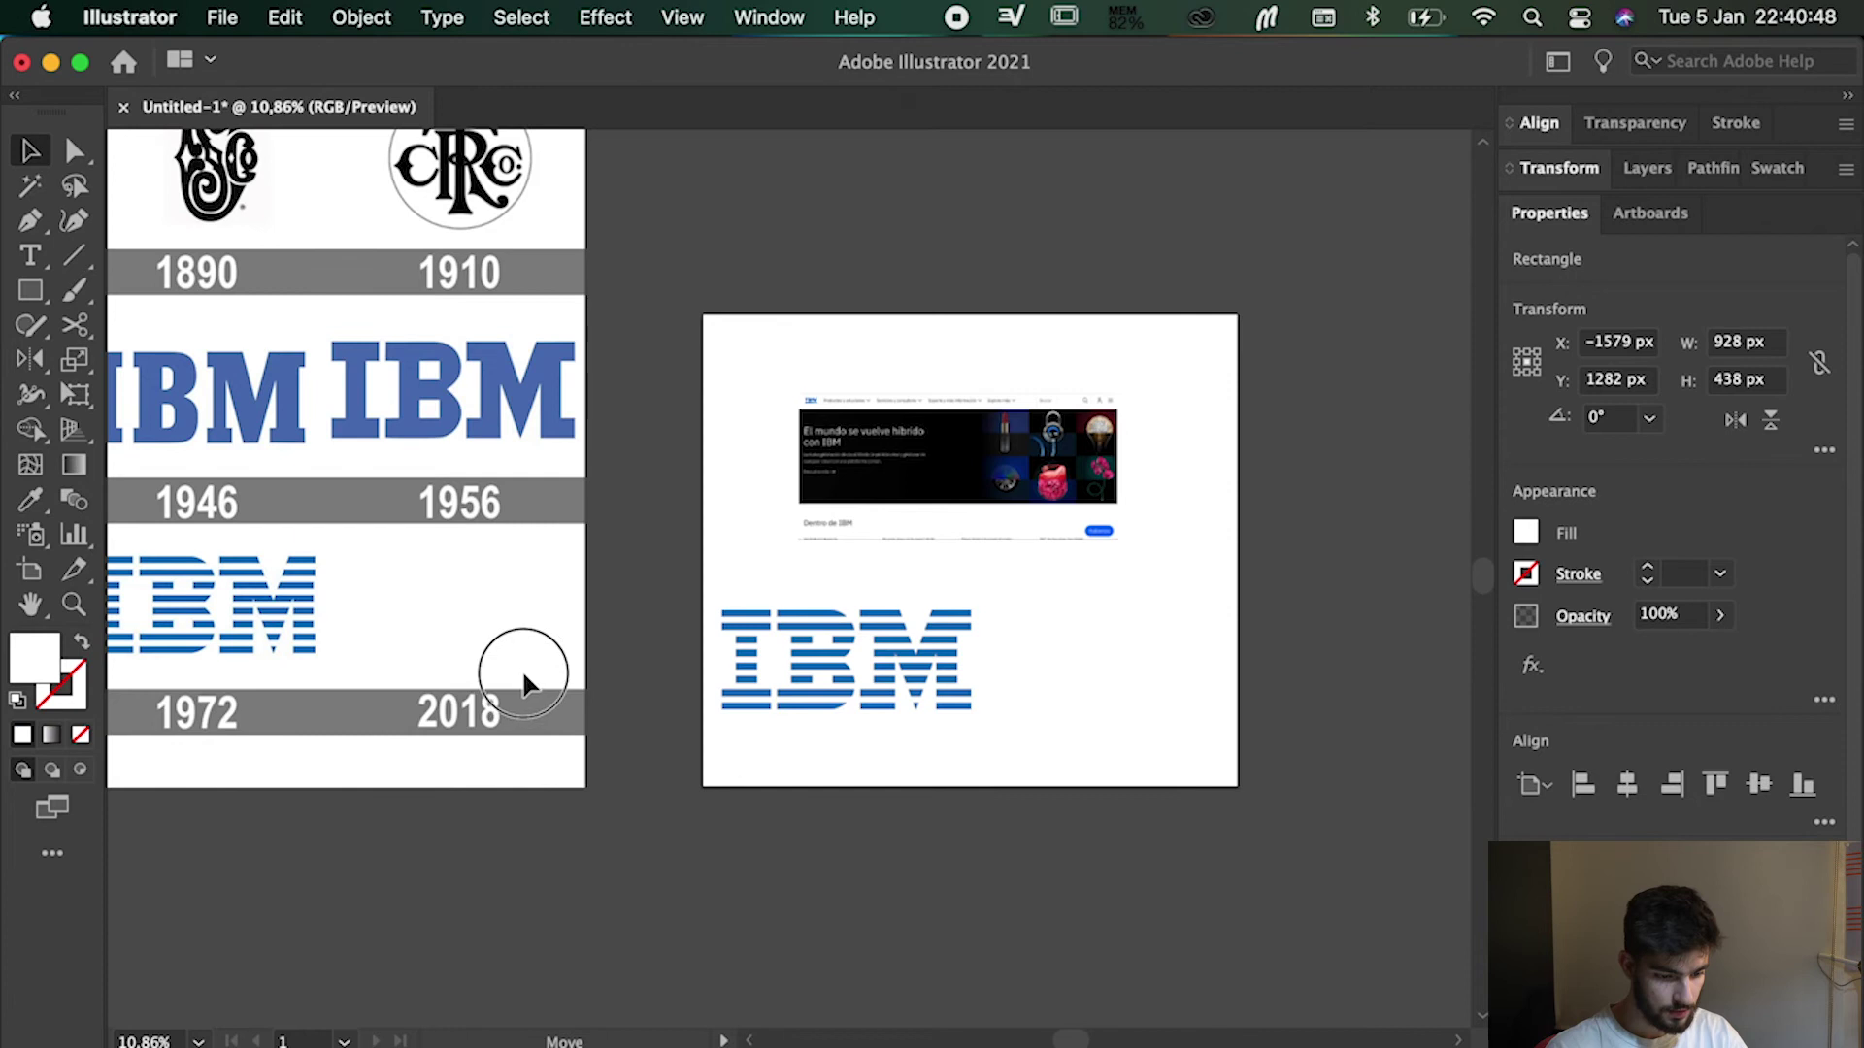
- Paste the new striped IBM into the chart and place it in the 2018 slot
key("super+v")
scroll(539, 582, "left", 5)
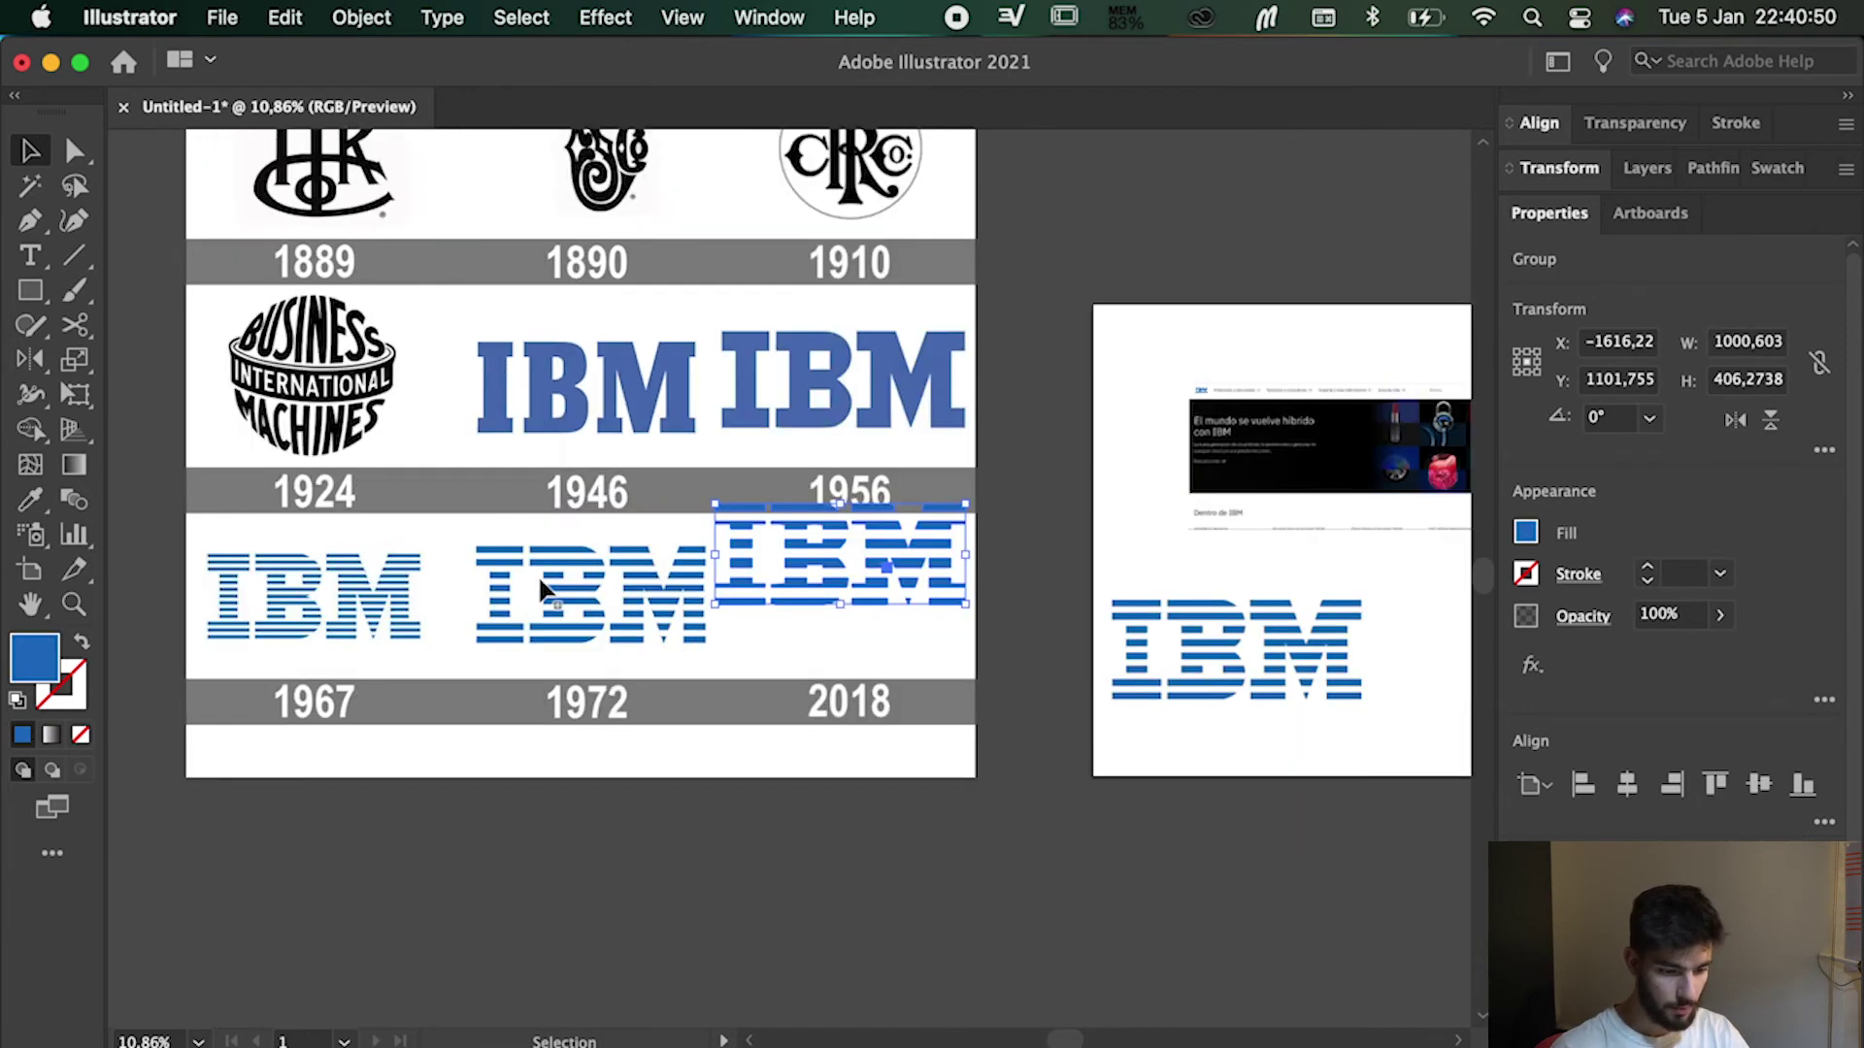
left_click_drag(1040, 607, 1057, 627)
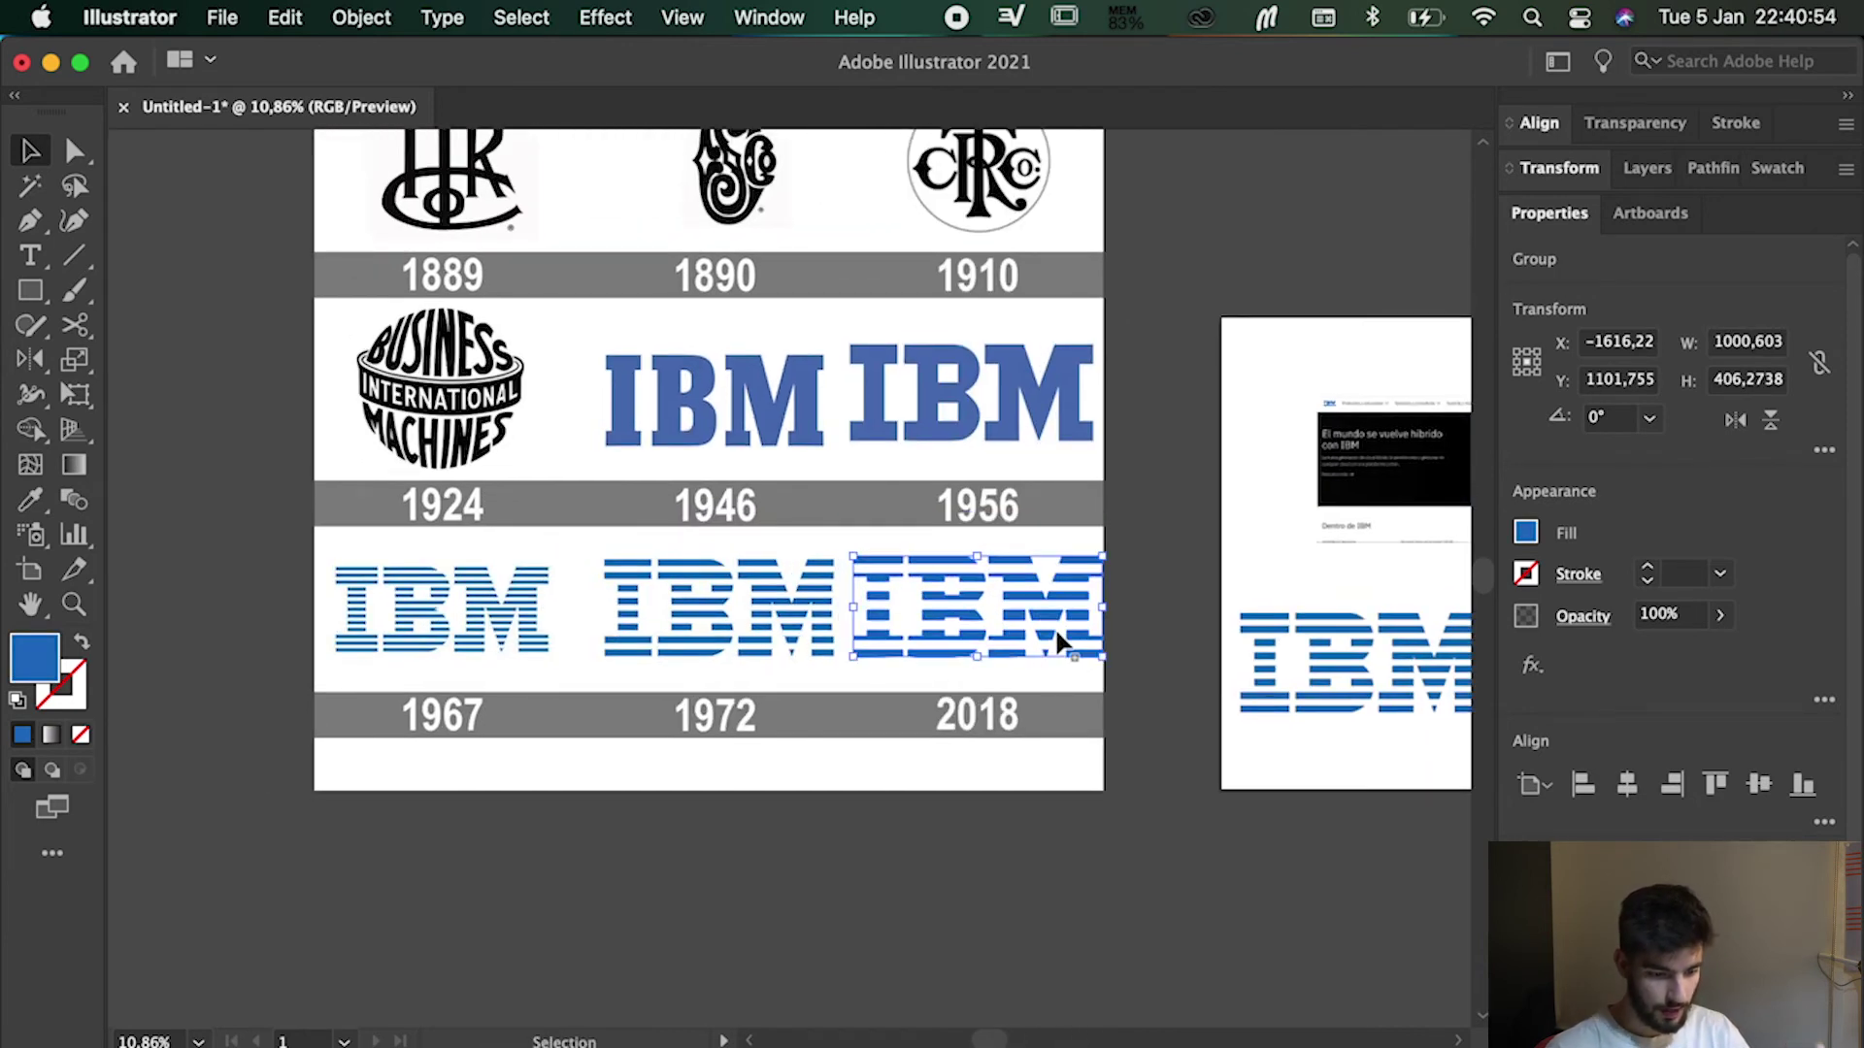
left_click(1114, 636)
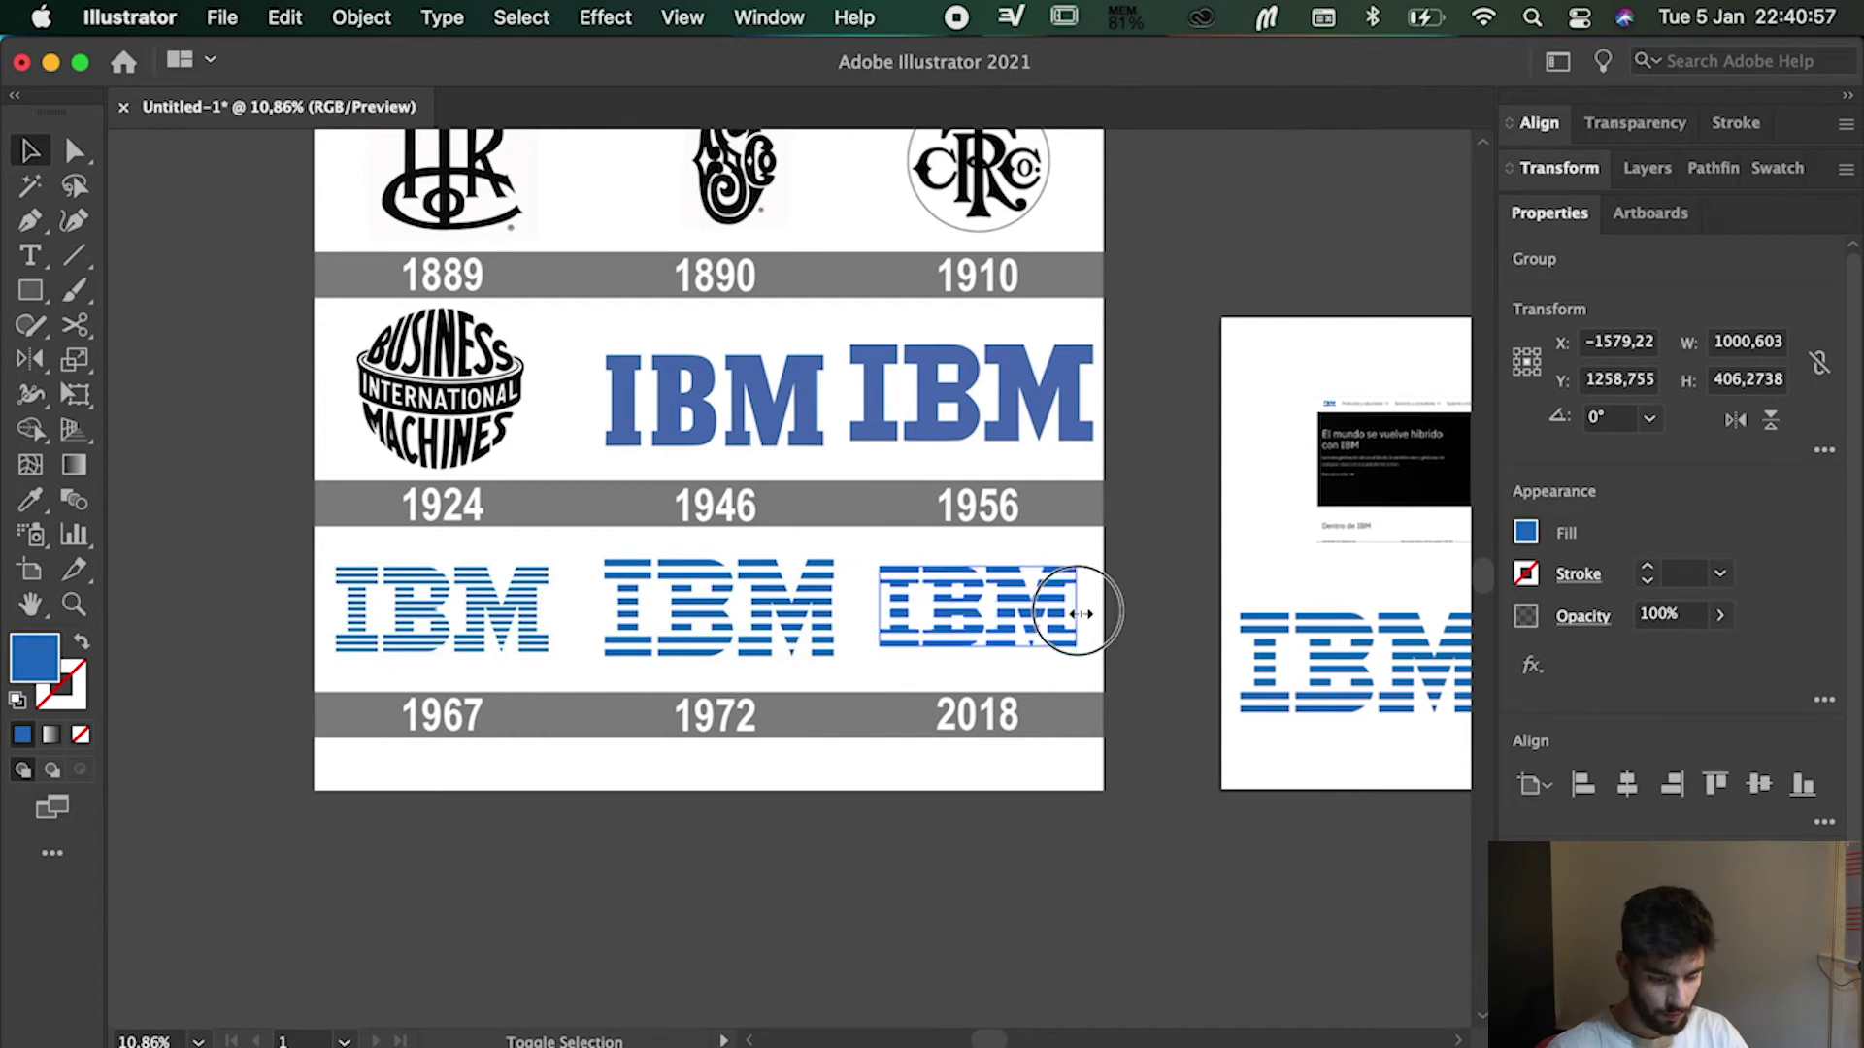
scroll(1317, 574, "up", 1)
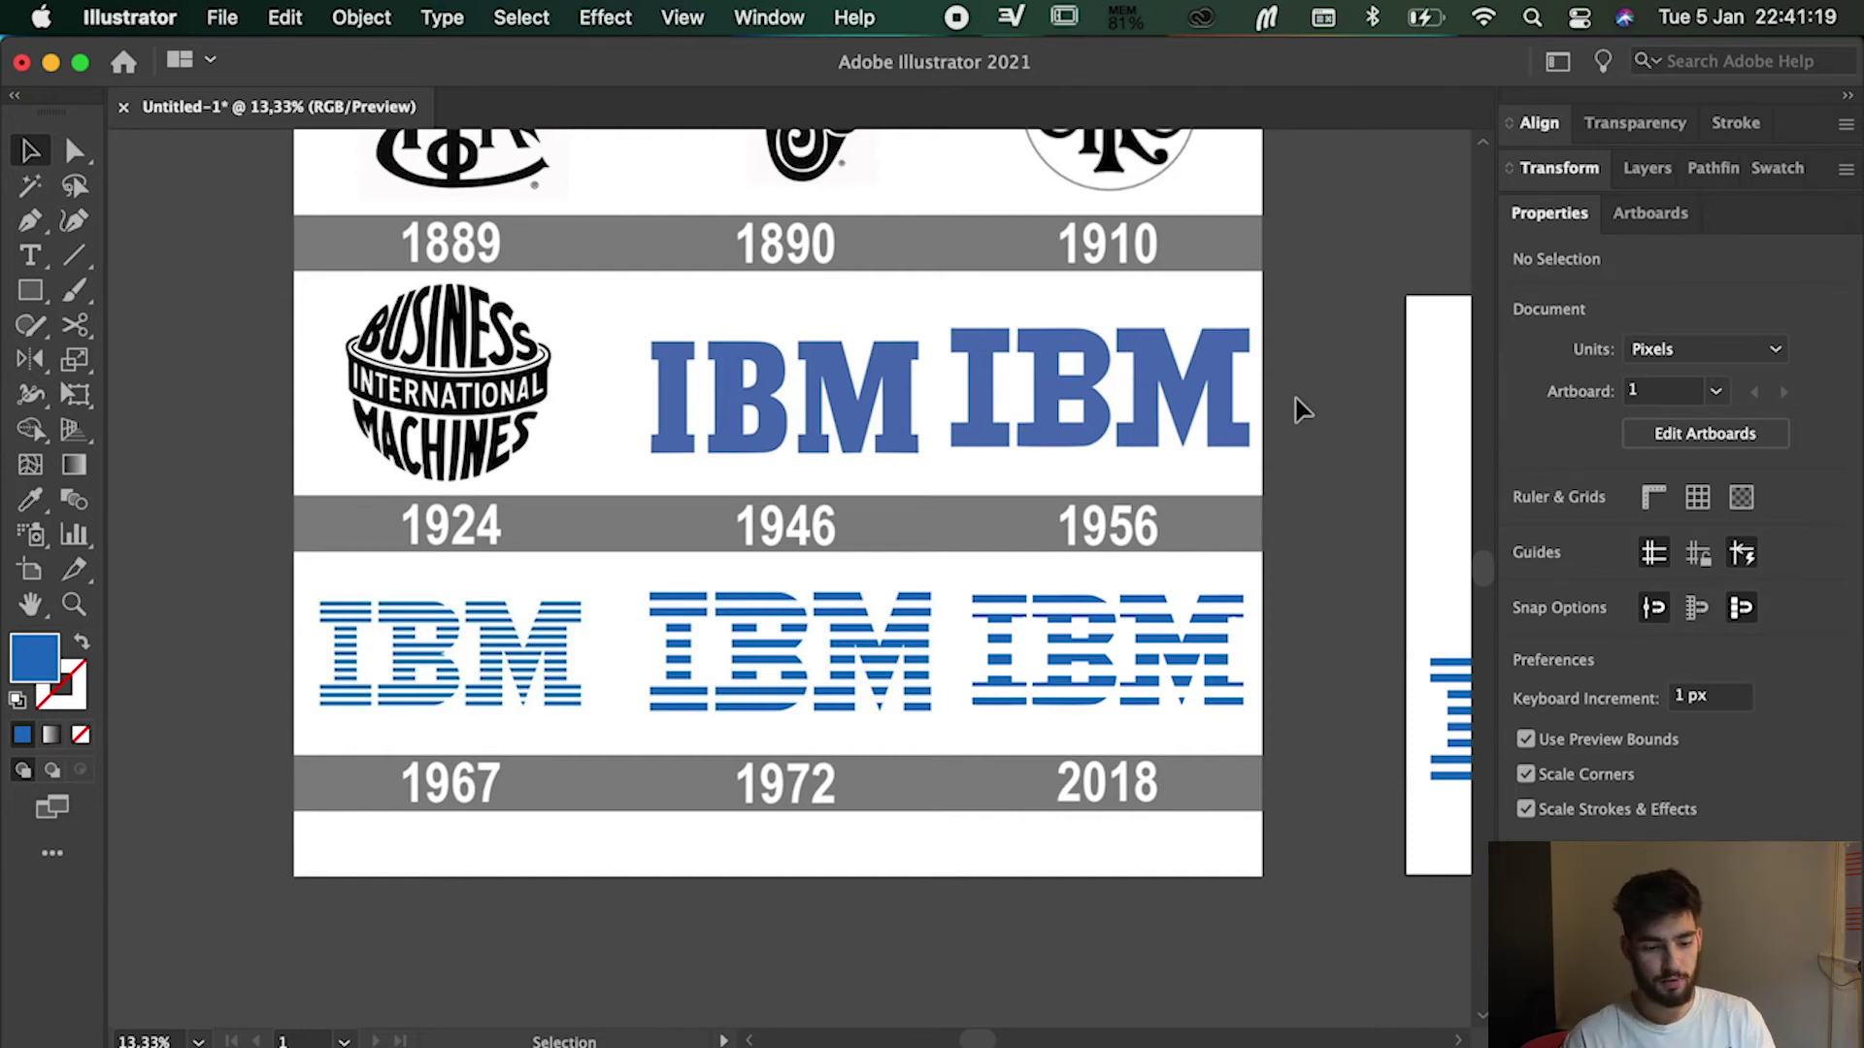
scroll(1301, 410, "right", 5)
scroll(1301, 409, "up", 1)
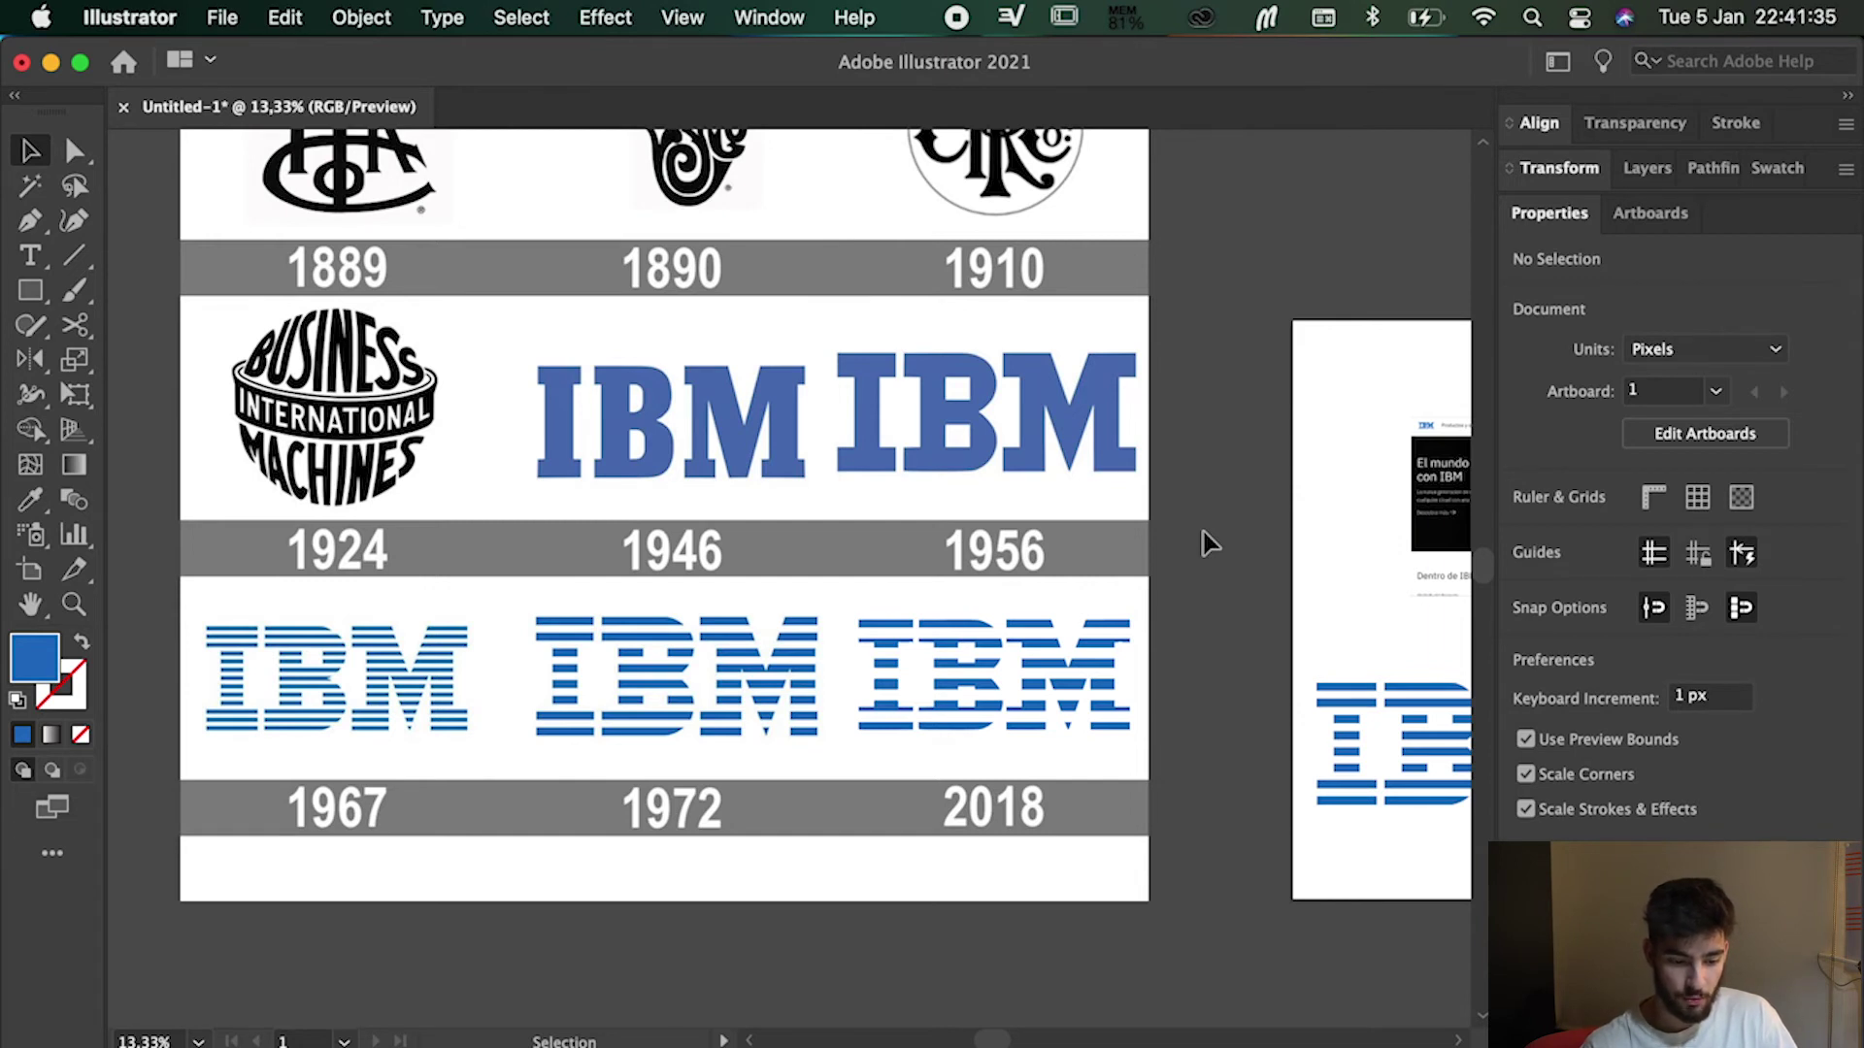
scroll(1152, 636, "up", 5)
right_click(1158, 638)
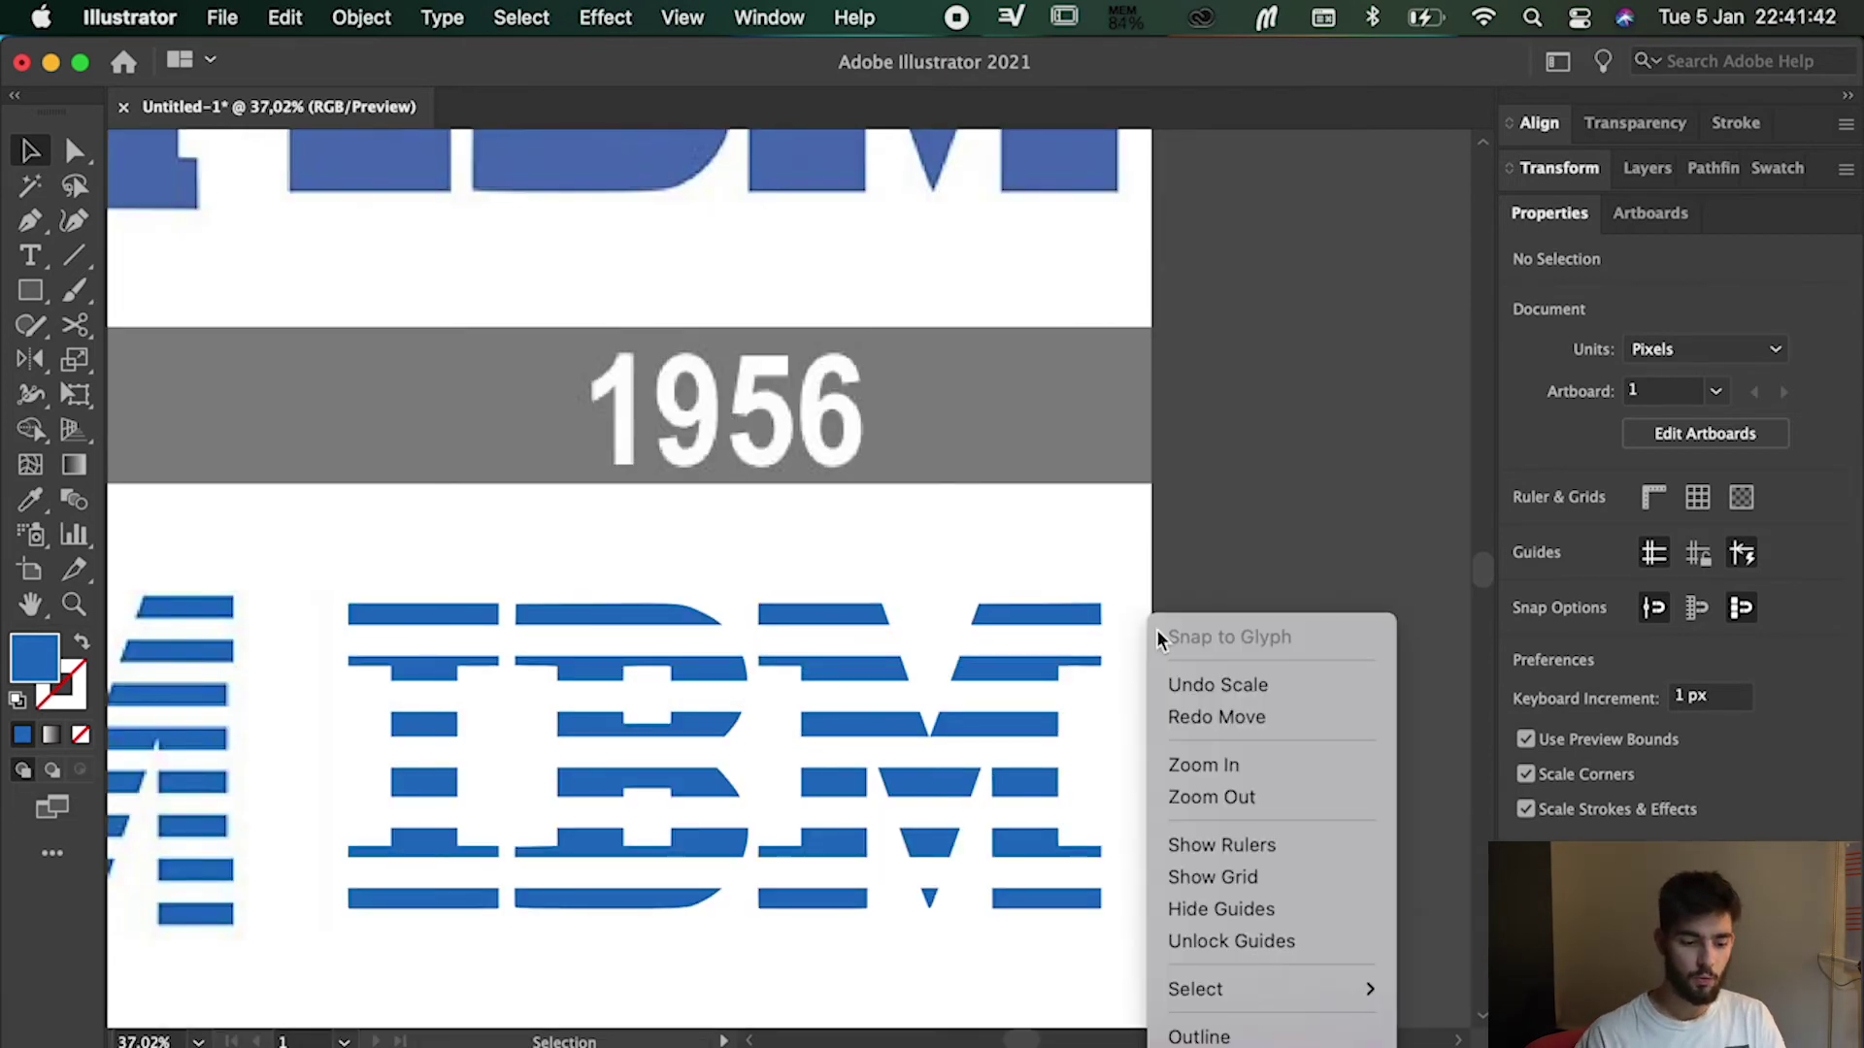
left_click(1194, 596)
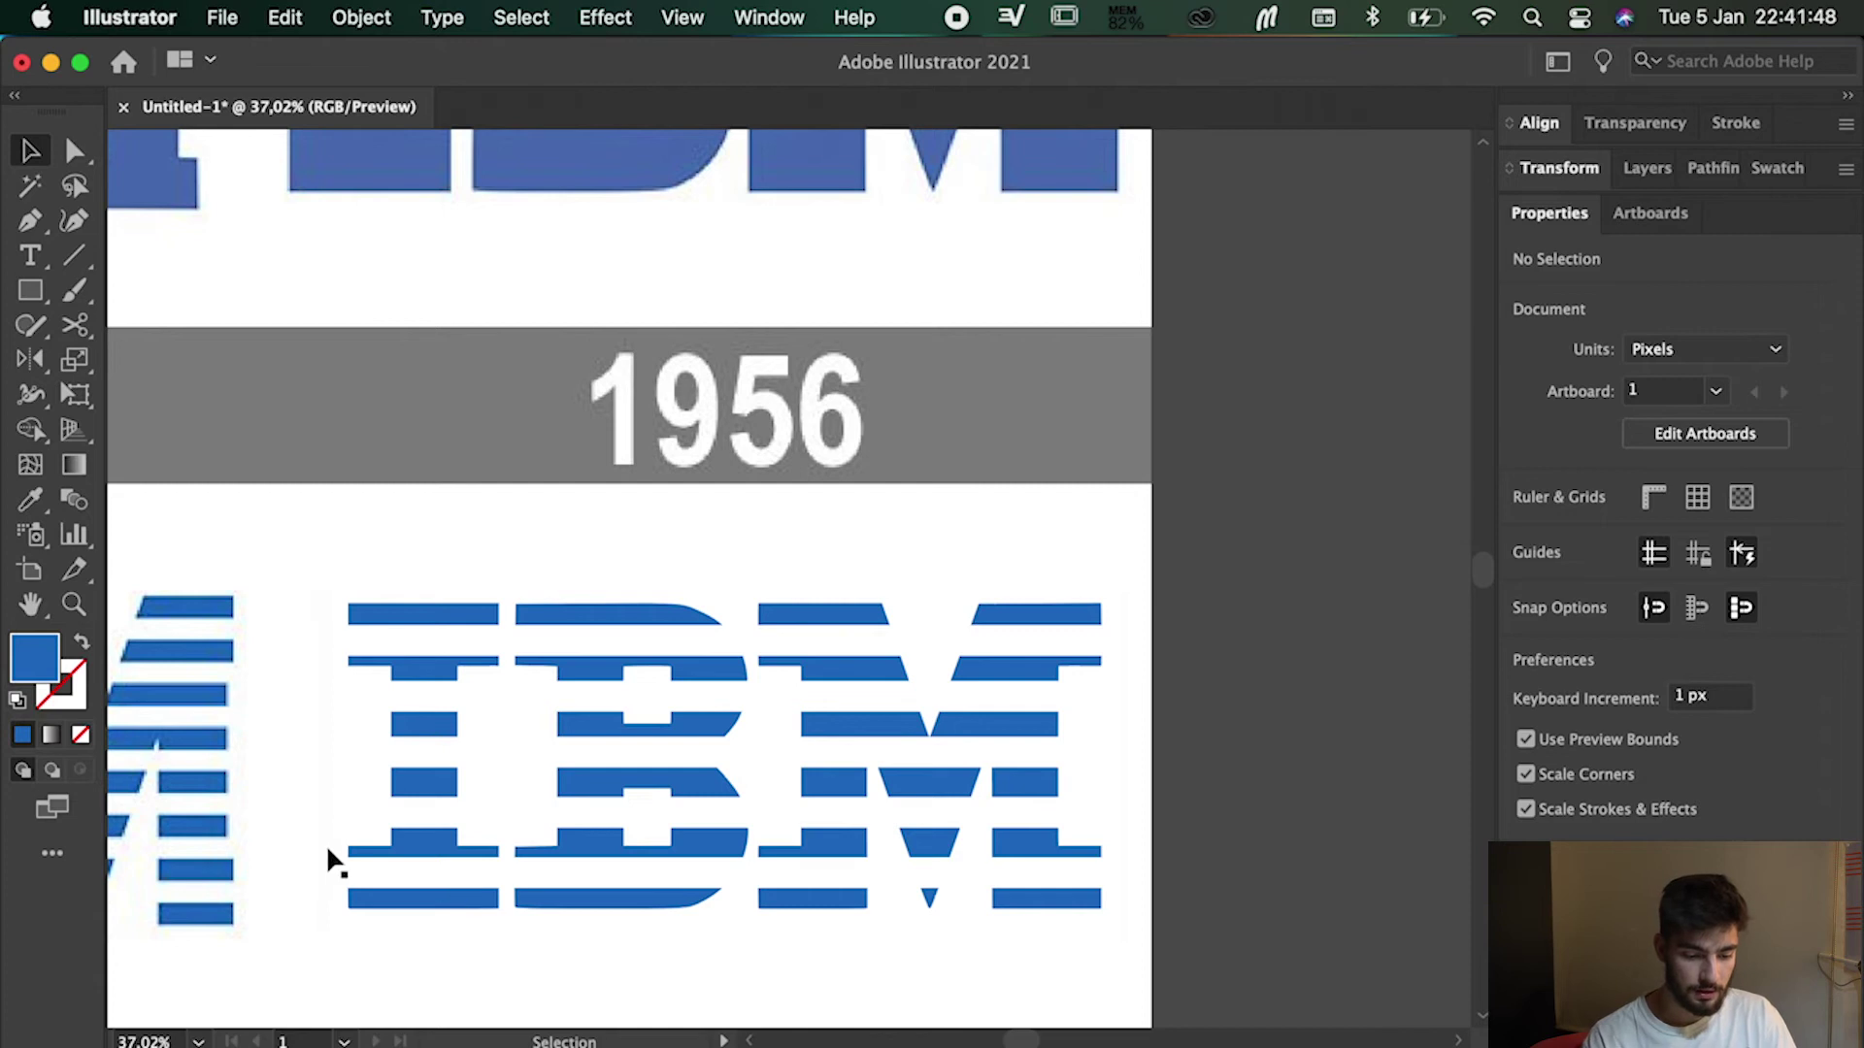
scroll(423, 884, "left", 3)
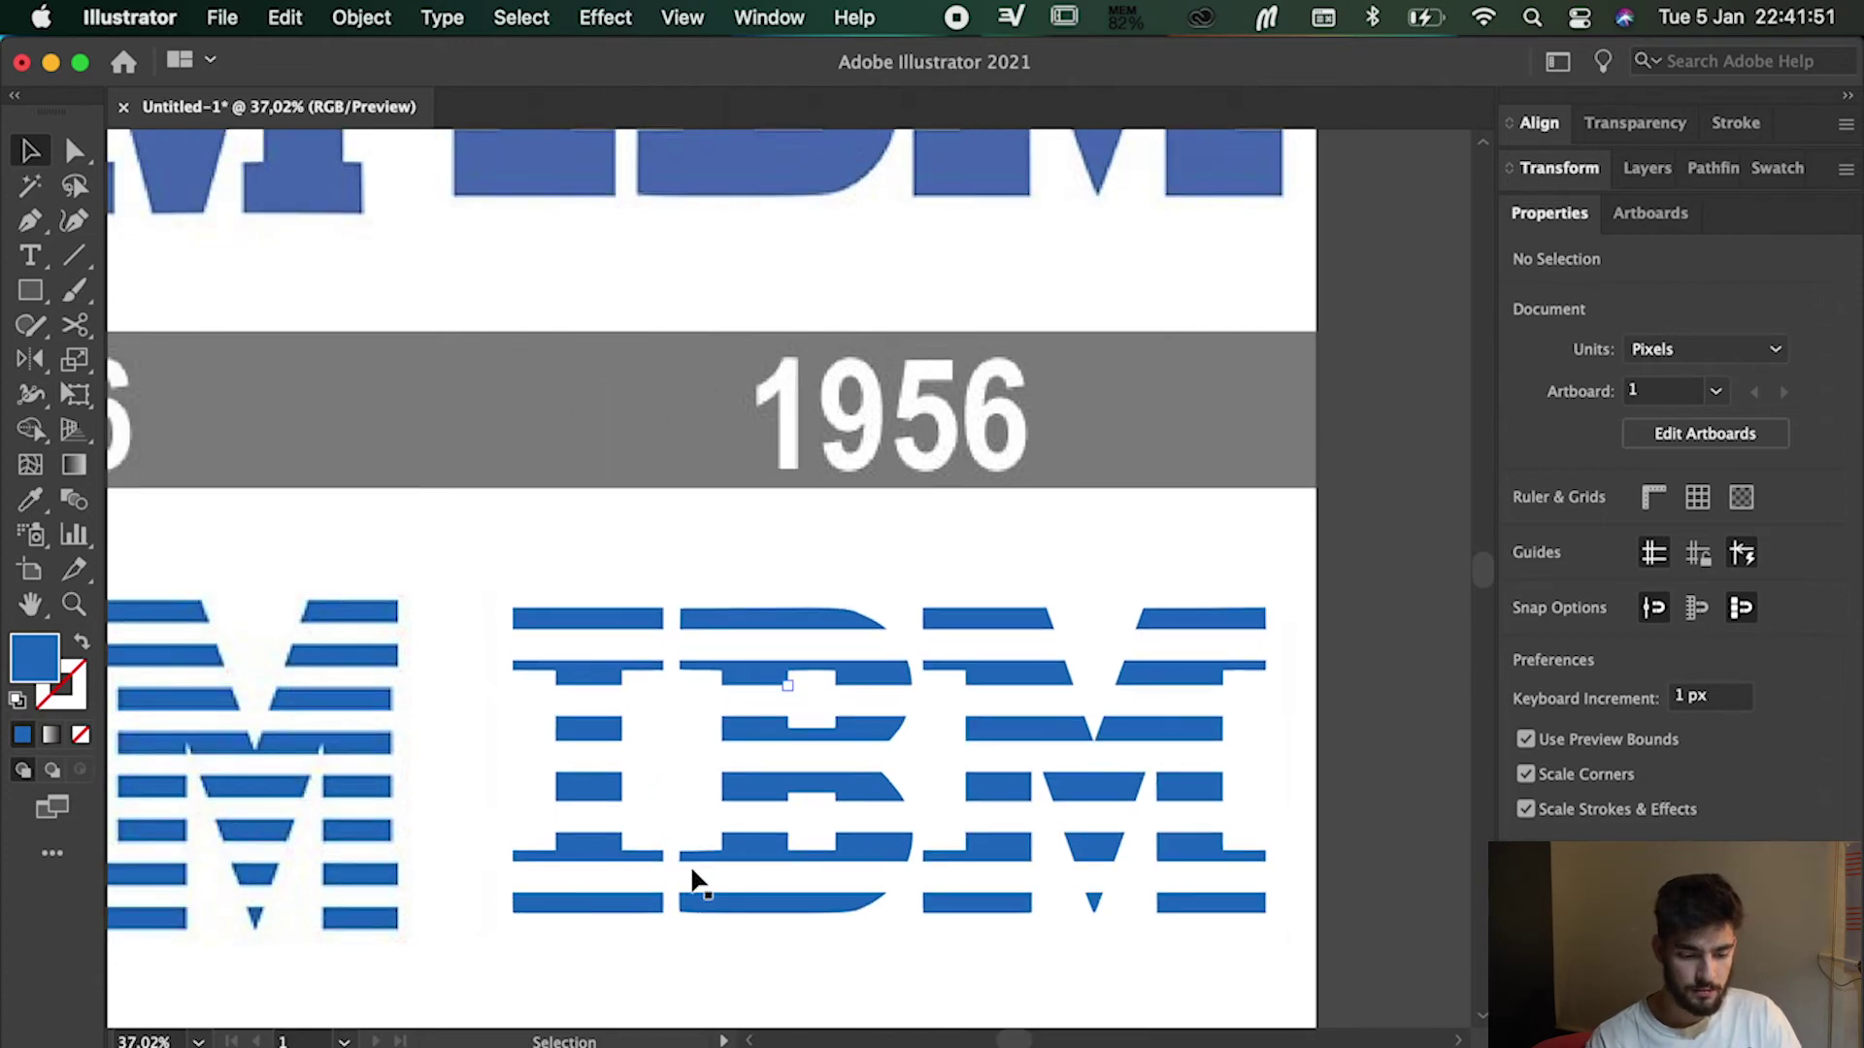
scroll(631, 882, "left", 3)
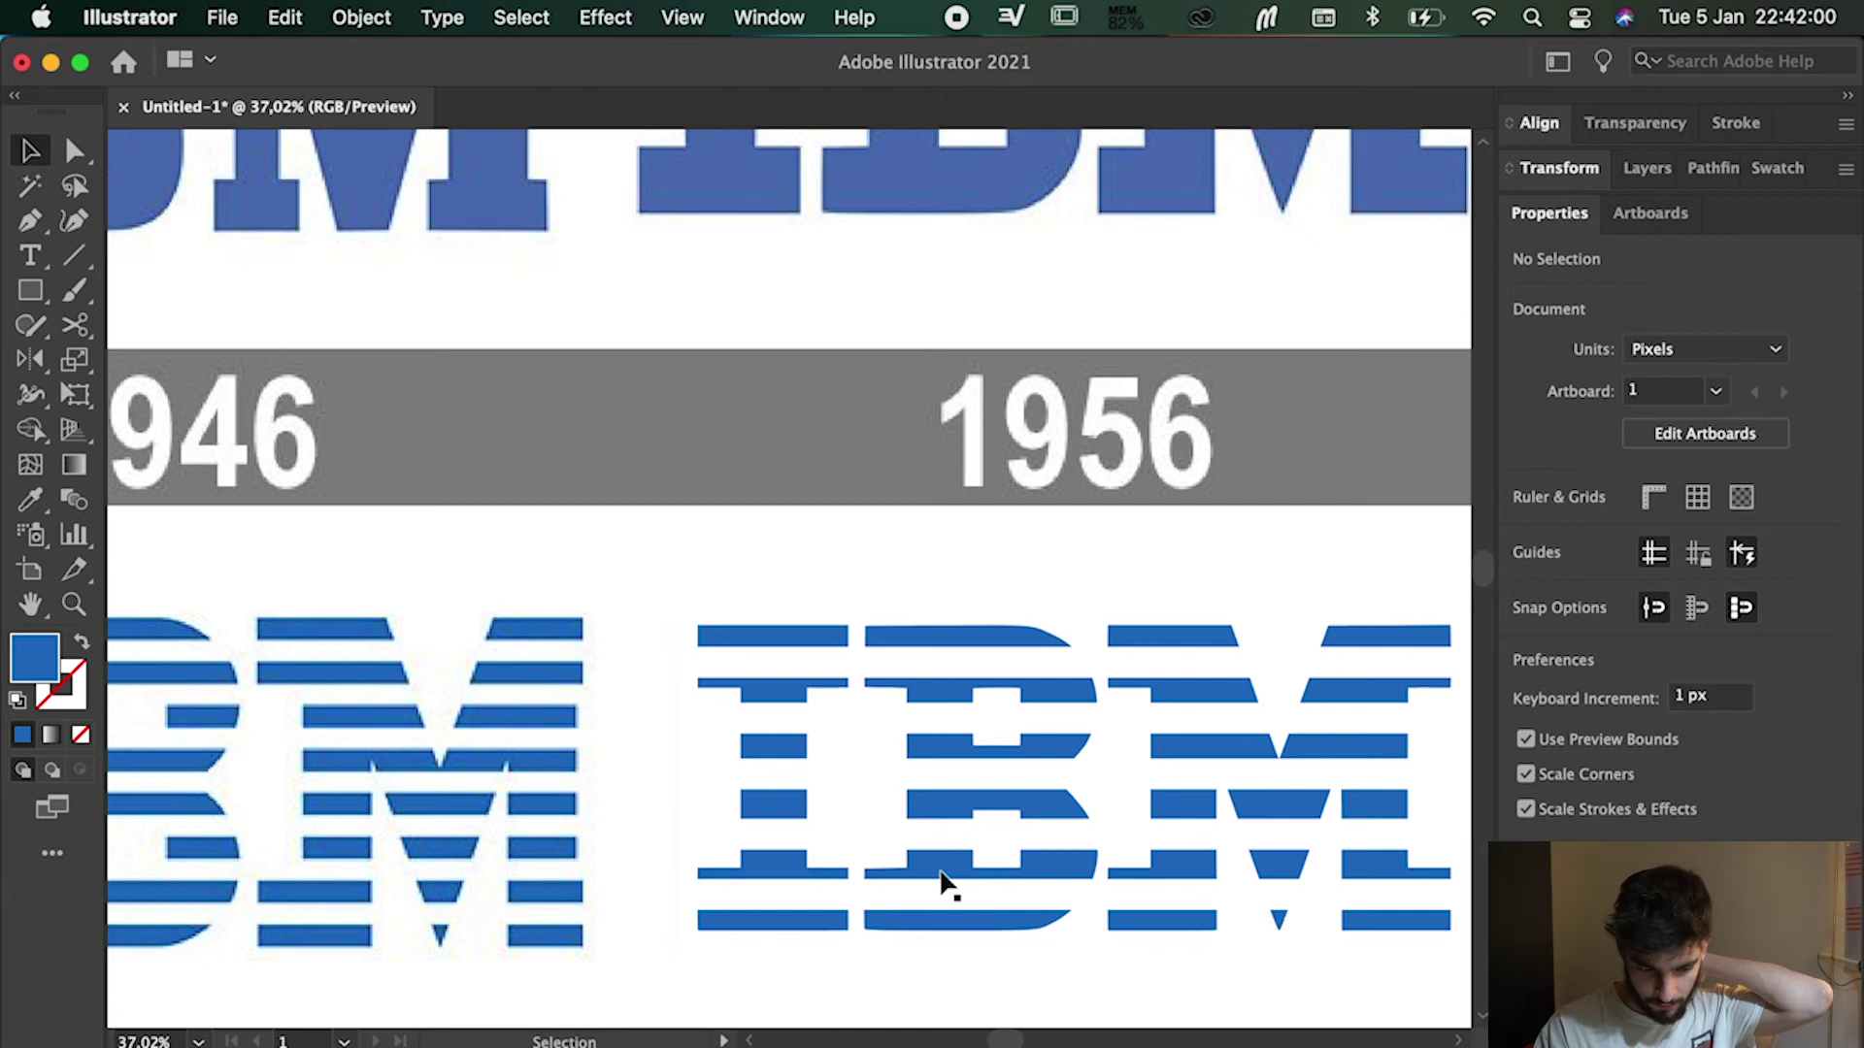
left_click(942, 881)
key("a")
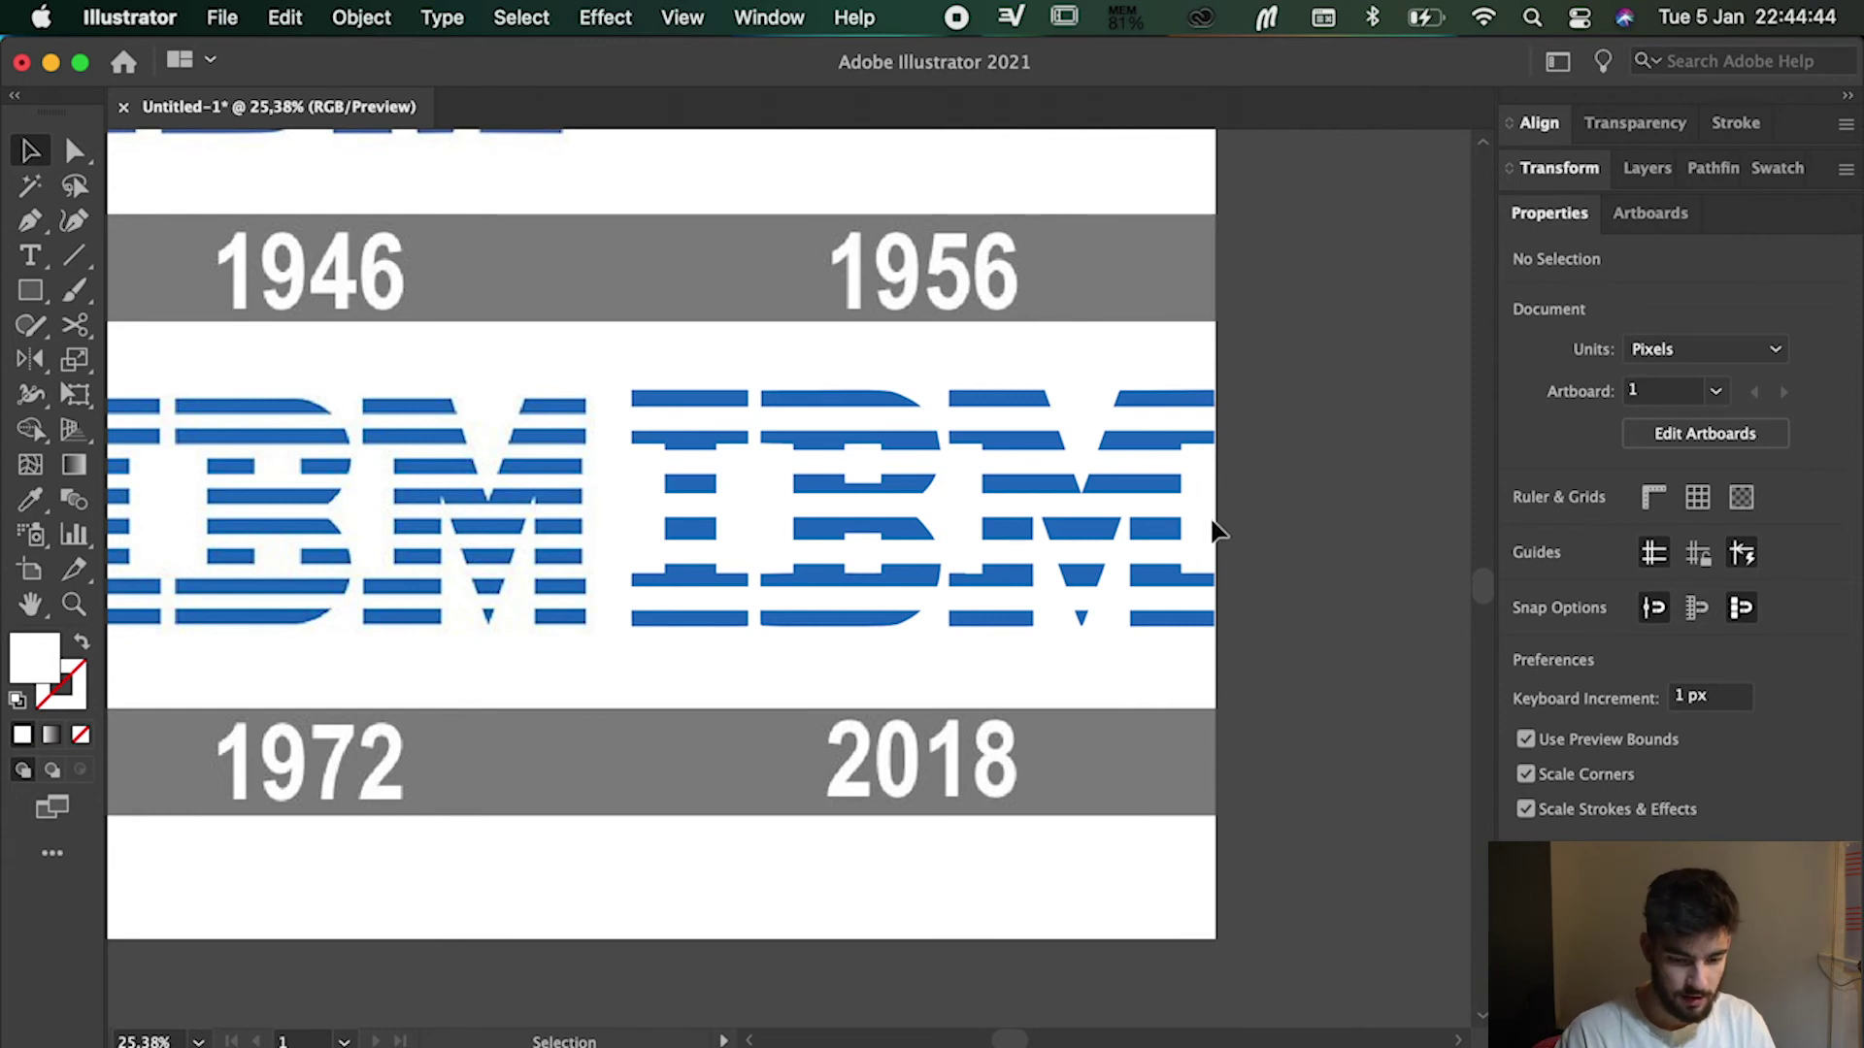
- Zoom out over the logo-history chart, select the 2018 logo group, and scroll right to the web page artboard
scroll(1214, 529, "up", 5)
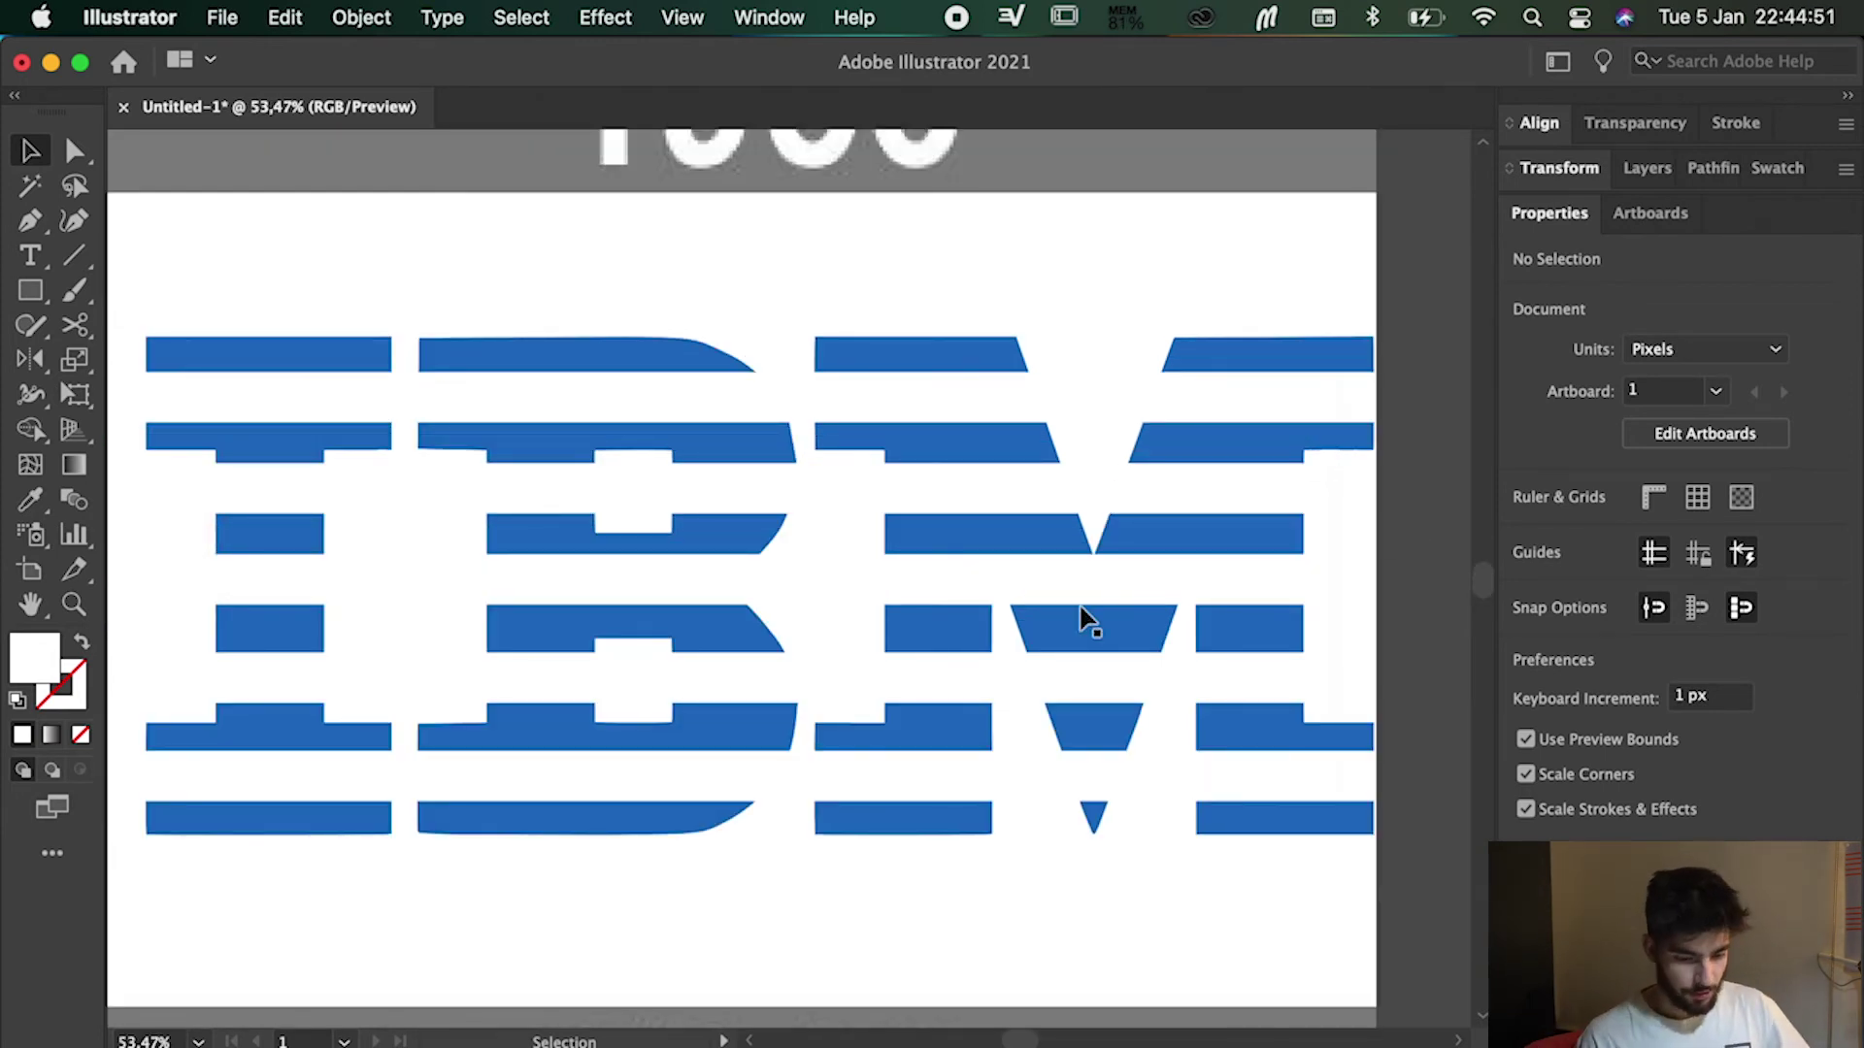
scroll(1082, 617, "down", 6)
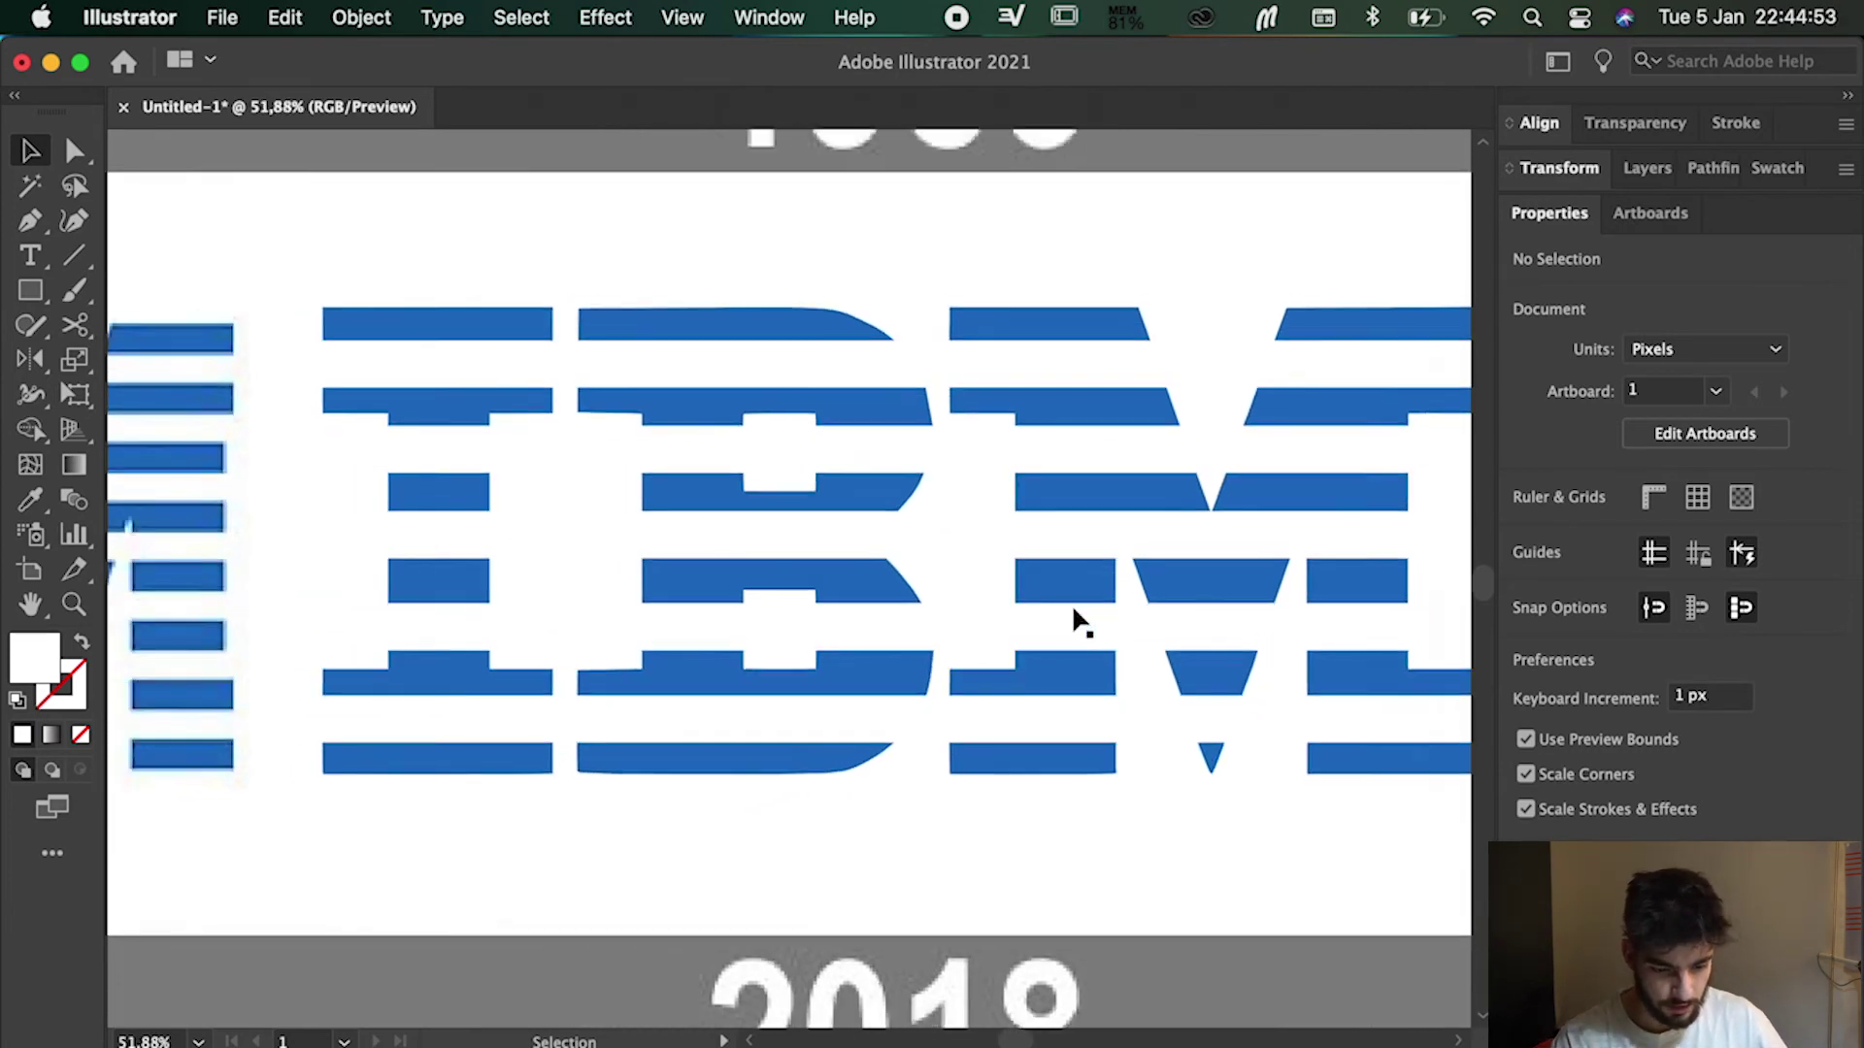
scroll(1072, 618, "left", 3)
scroll(1068, 615, "down", 3)
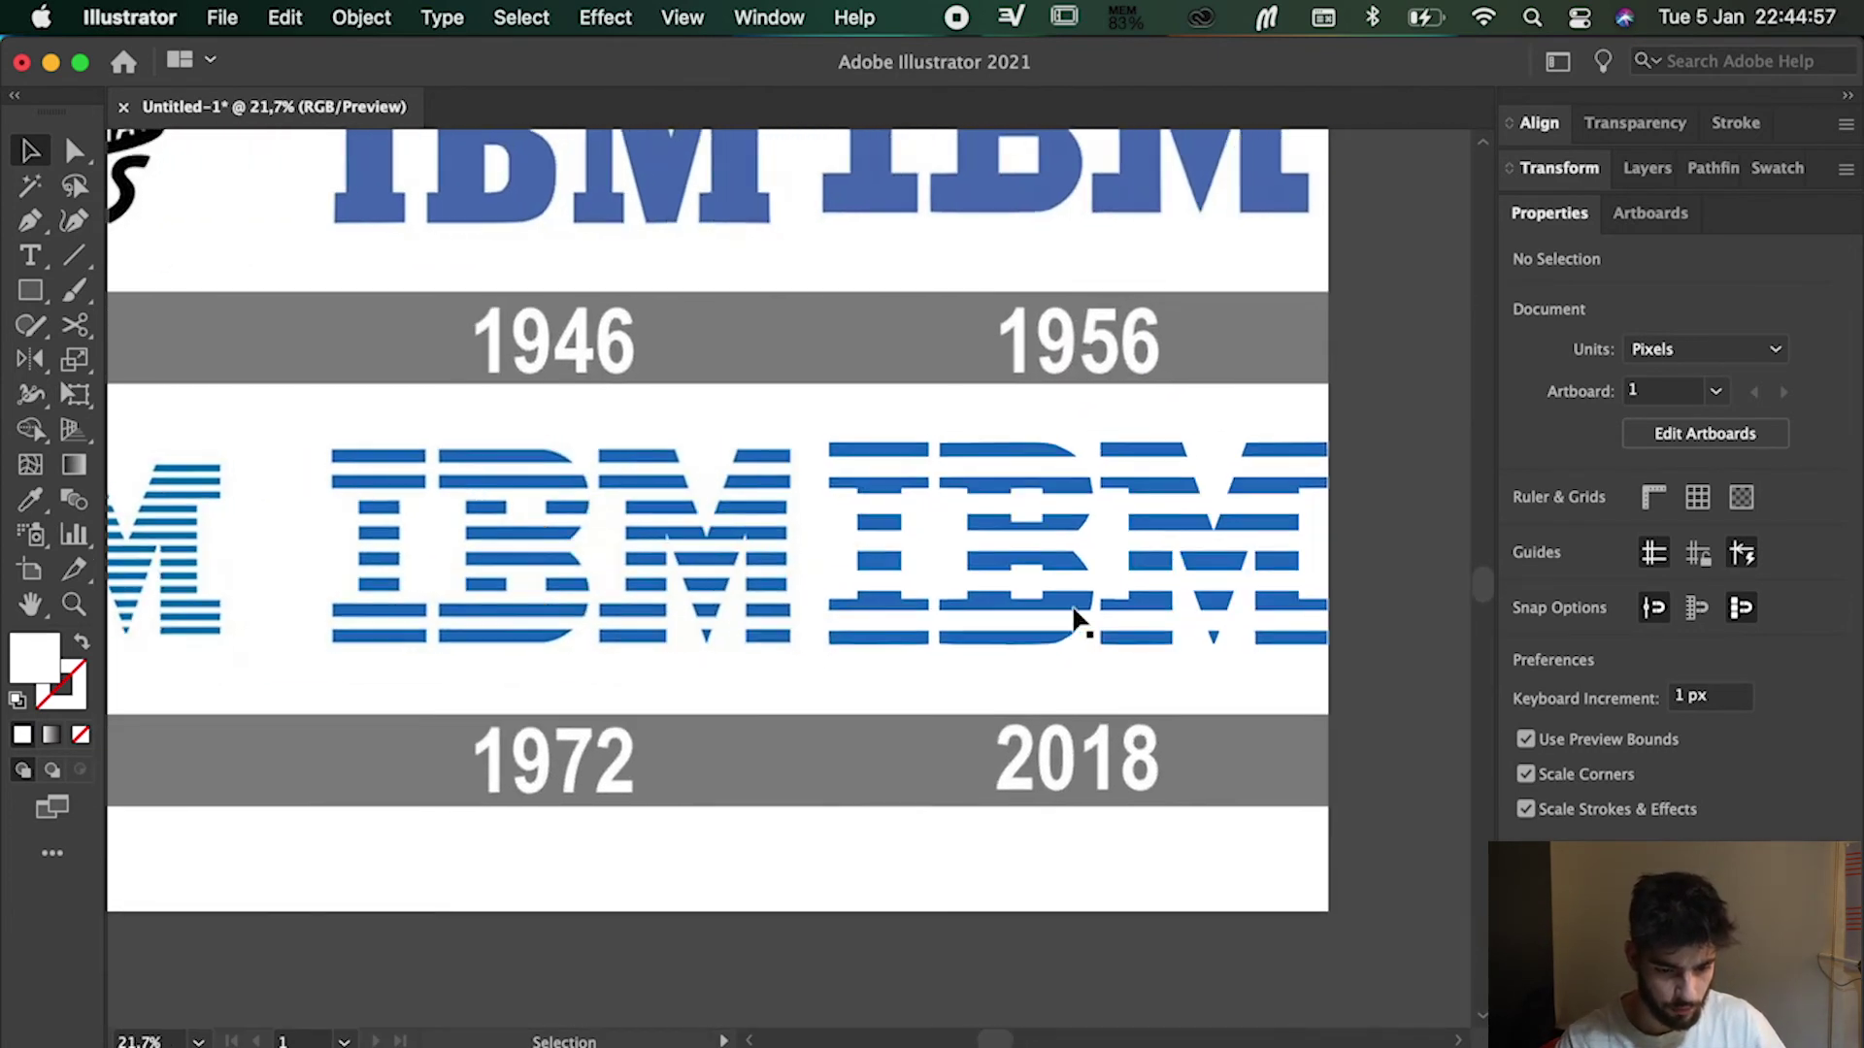
left_click_drag(1256, 654, 899, 483)
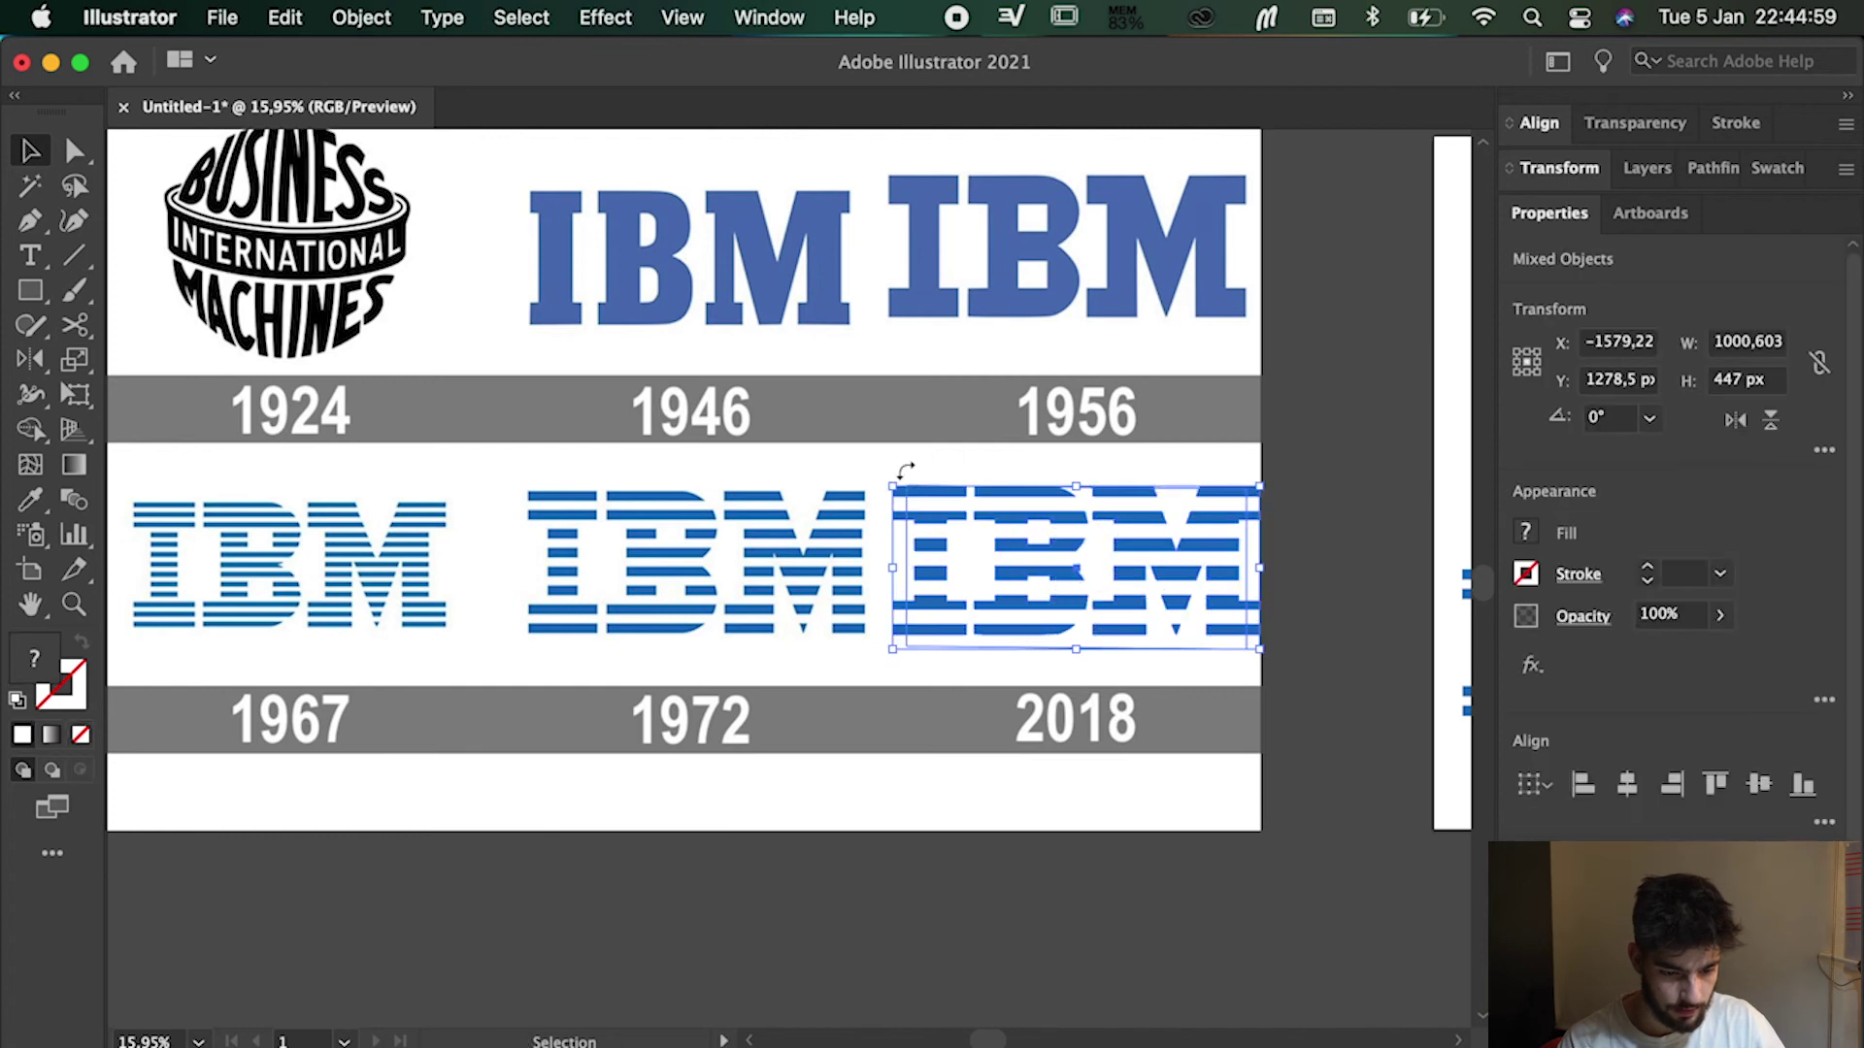
left_click(894, 457)
left_click(894, 485)
scroll(891, 470, "right", 7)
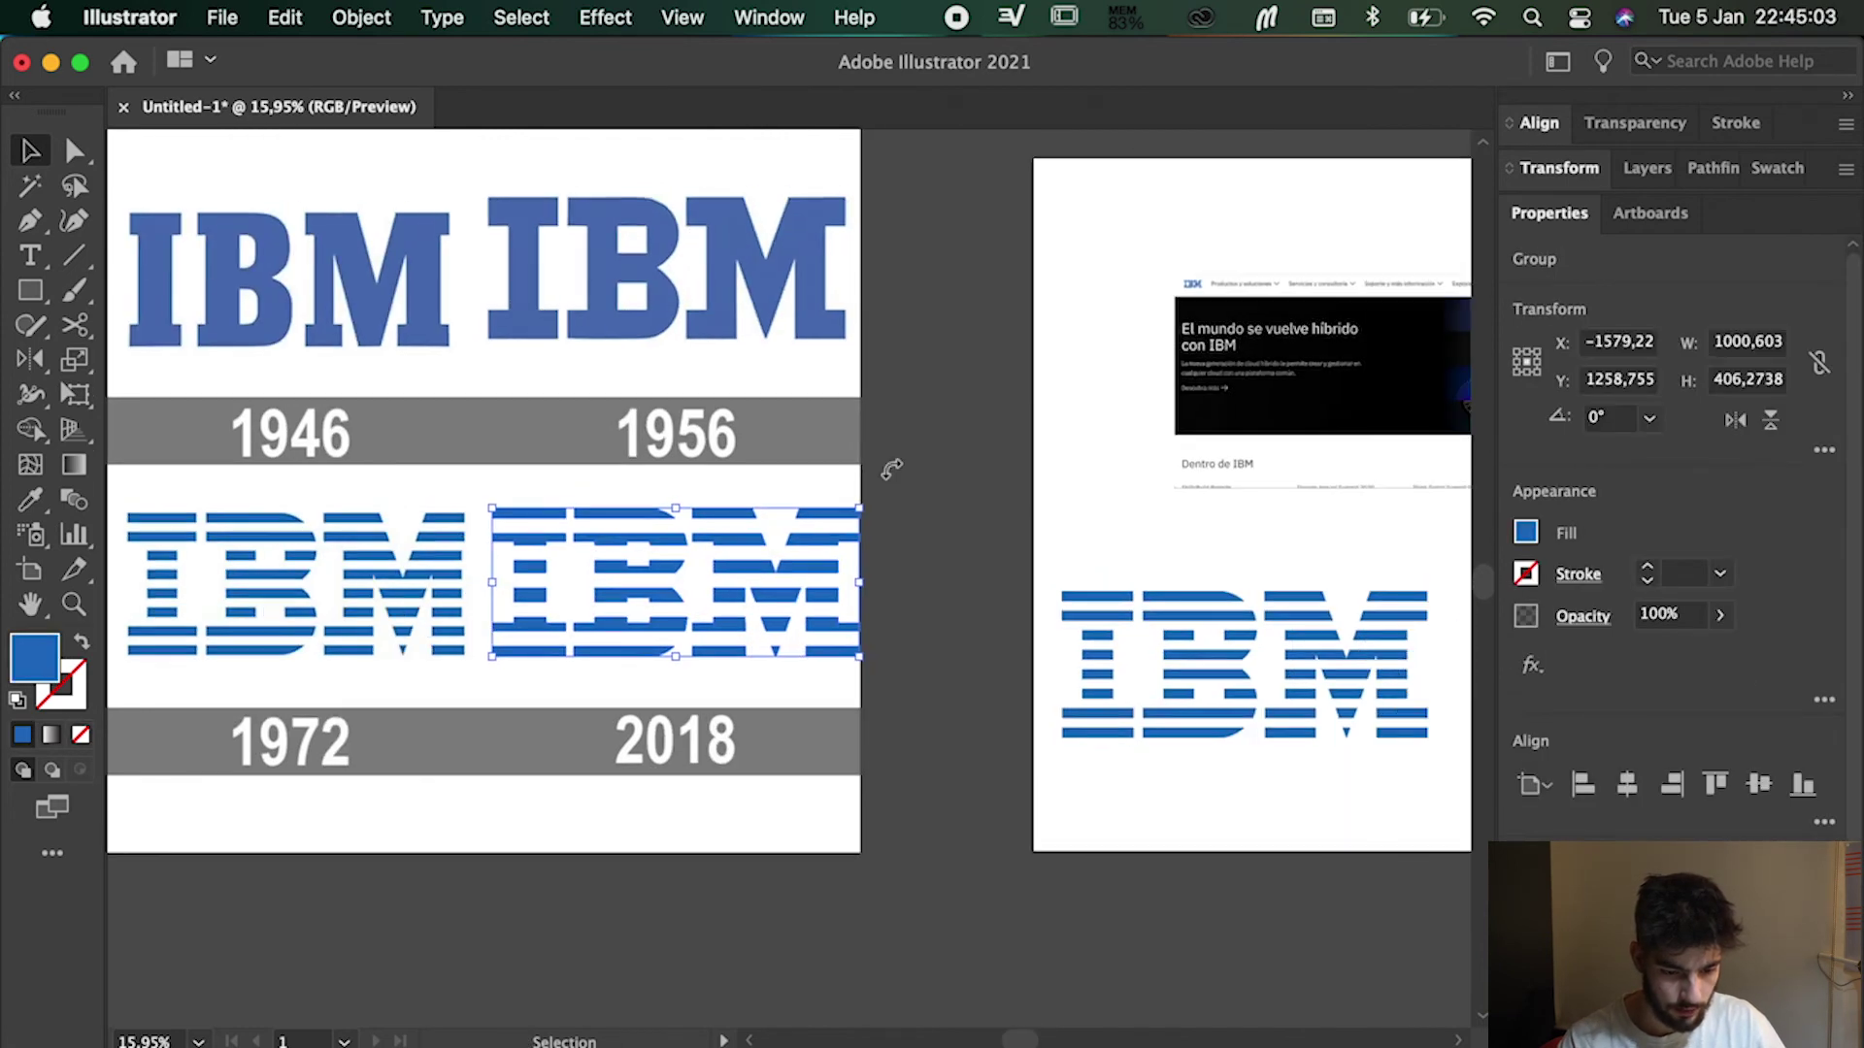
scroll(891, 470, "right", 2)
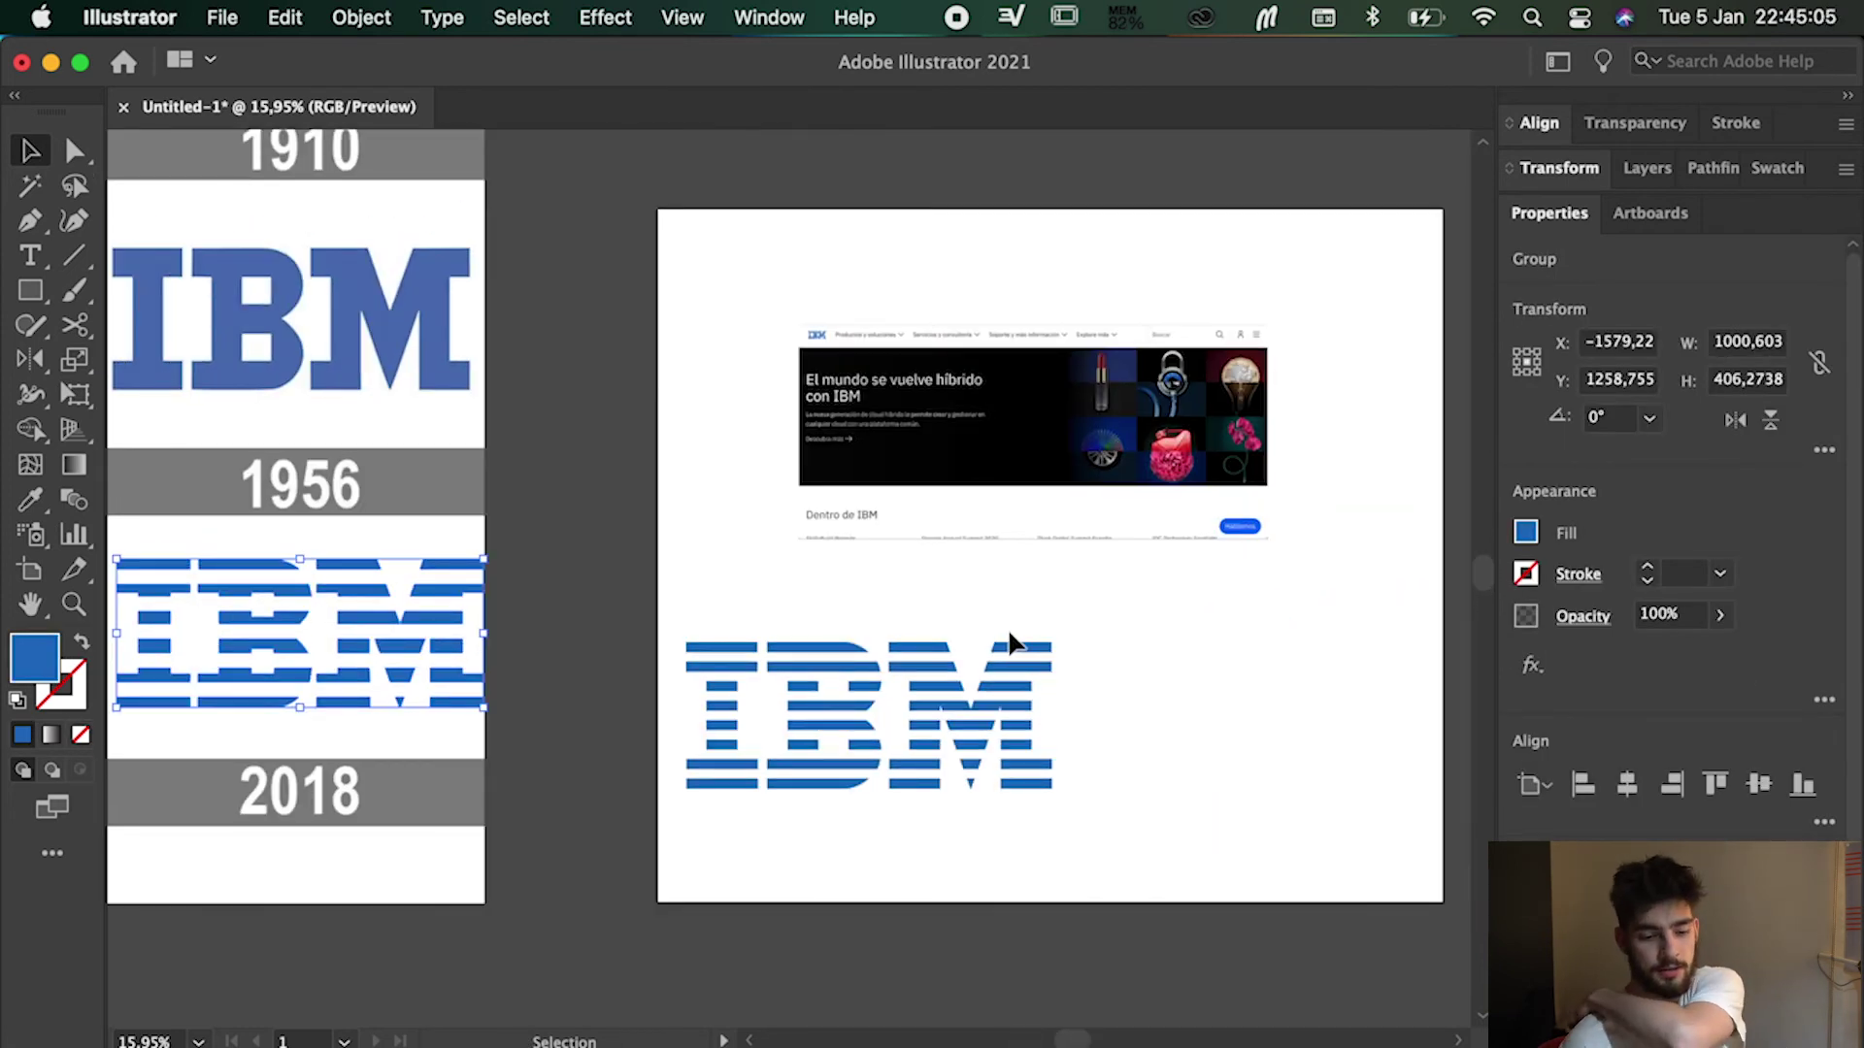
- Zoom in on the IBM web page artboard and select the white box over its logo
left_click(874, 346)
scroll(819, 353, "up", 5)
left_click_drag(772, 301, 876, 361)
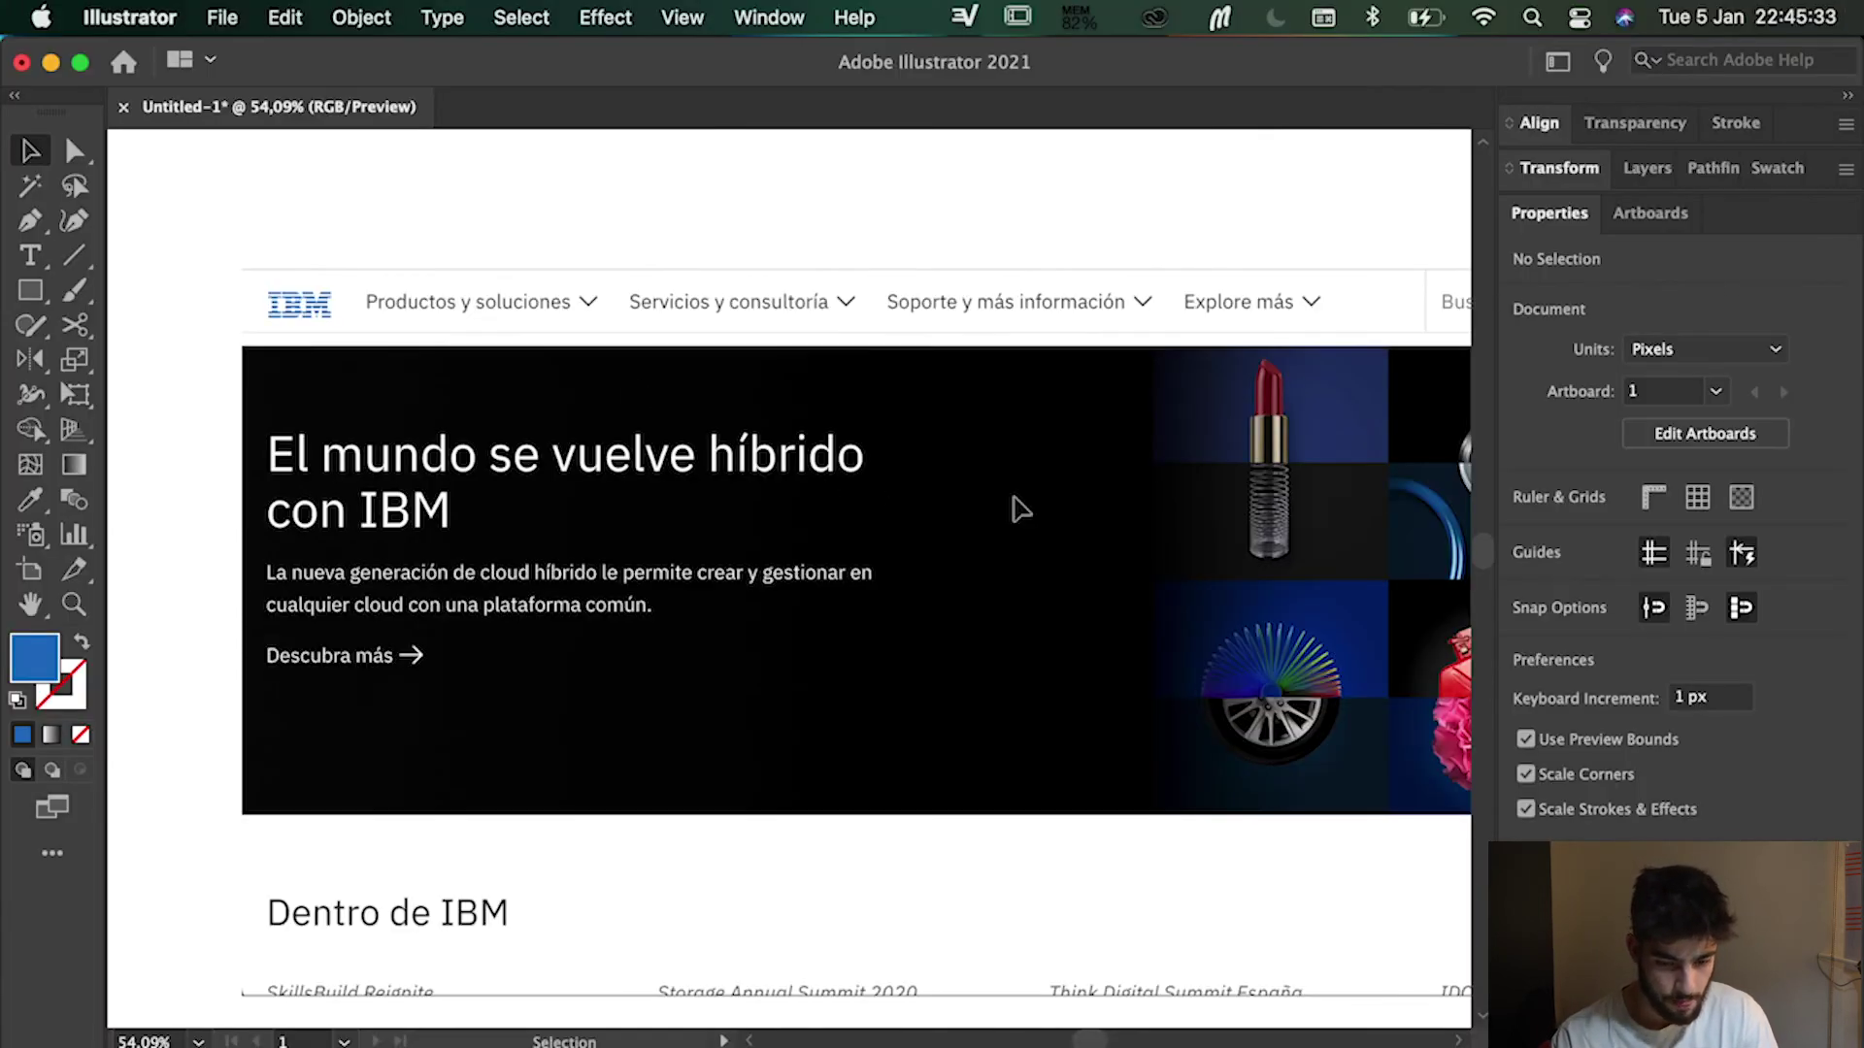
- In Chrome, select the search query and advance to page 5 of graphicpear mockups
scroll(1016, 508, "down", 1)
key("super+Tab")
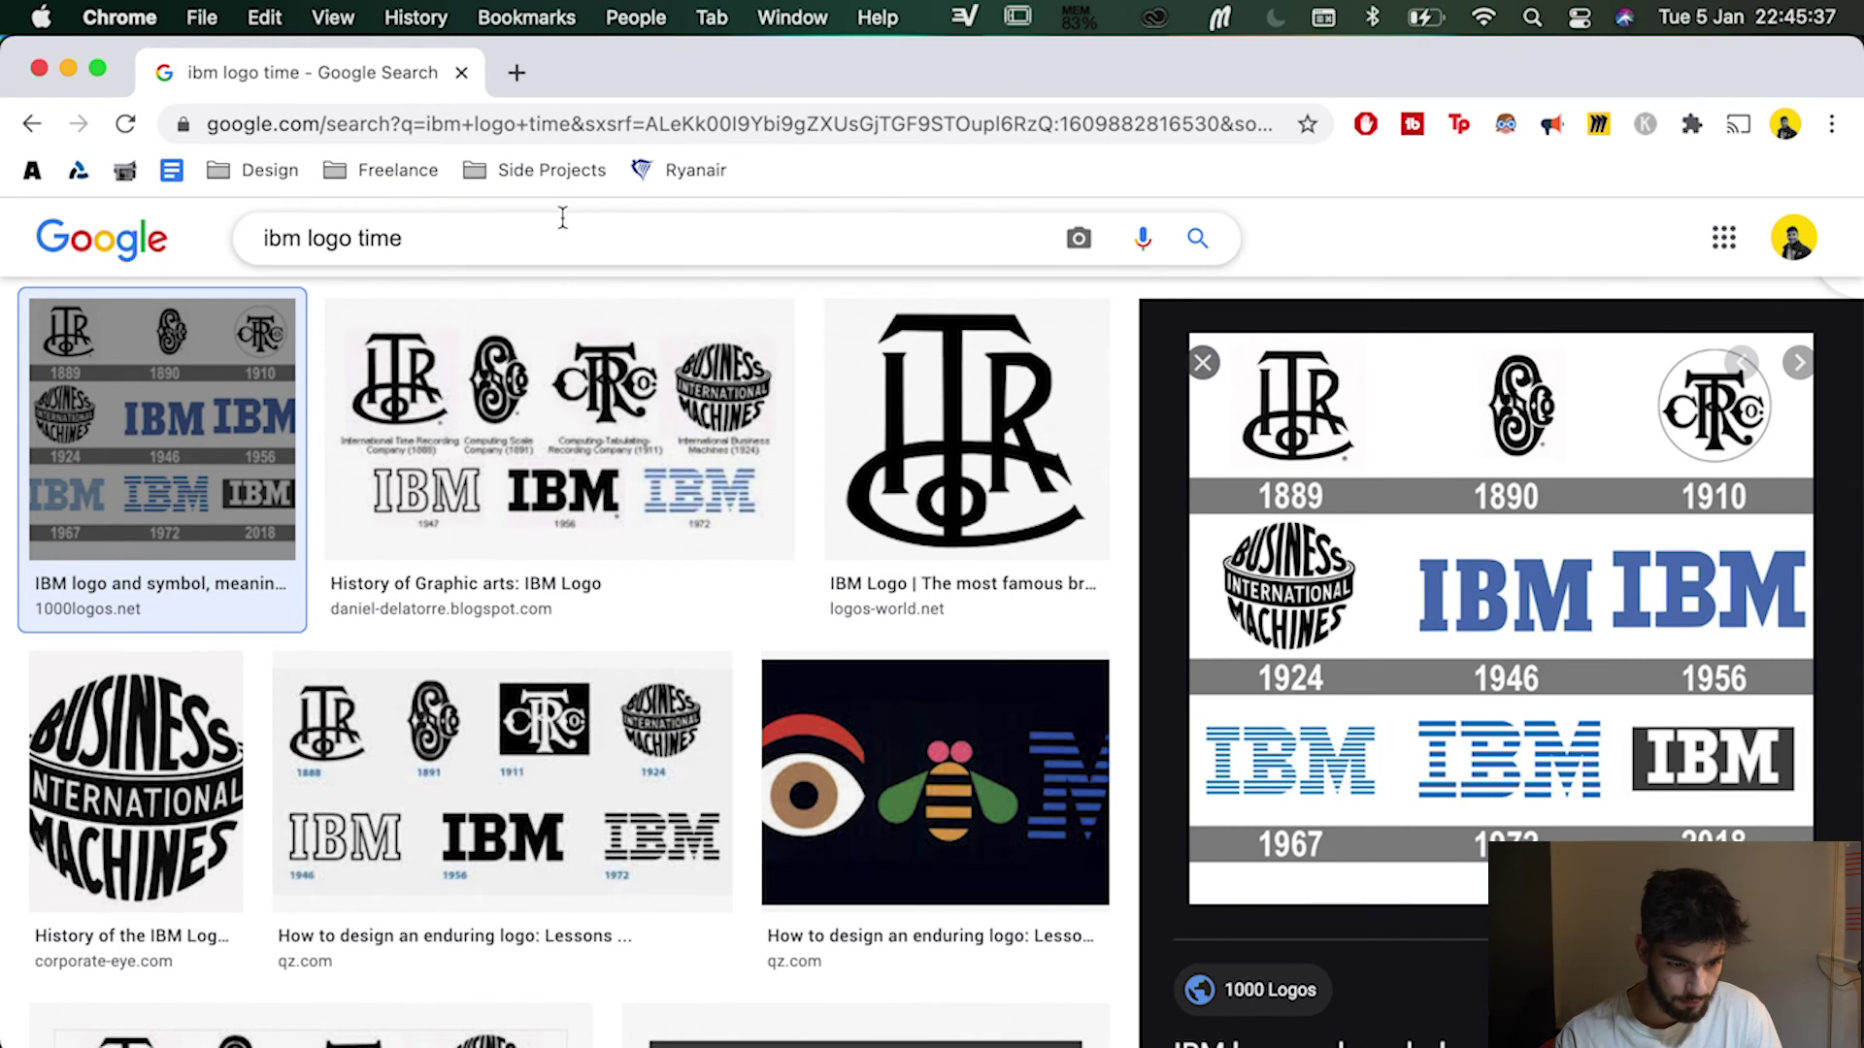
triple_click(562, 227)
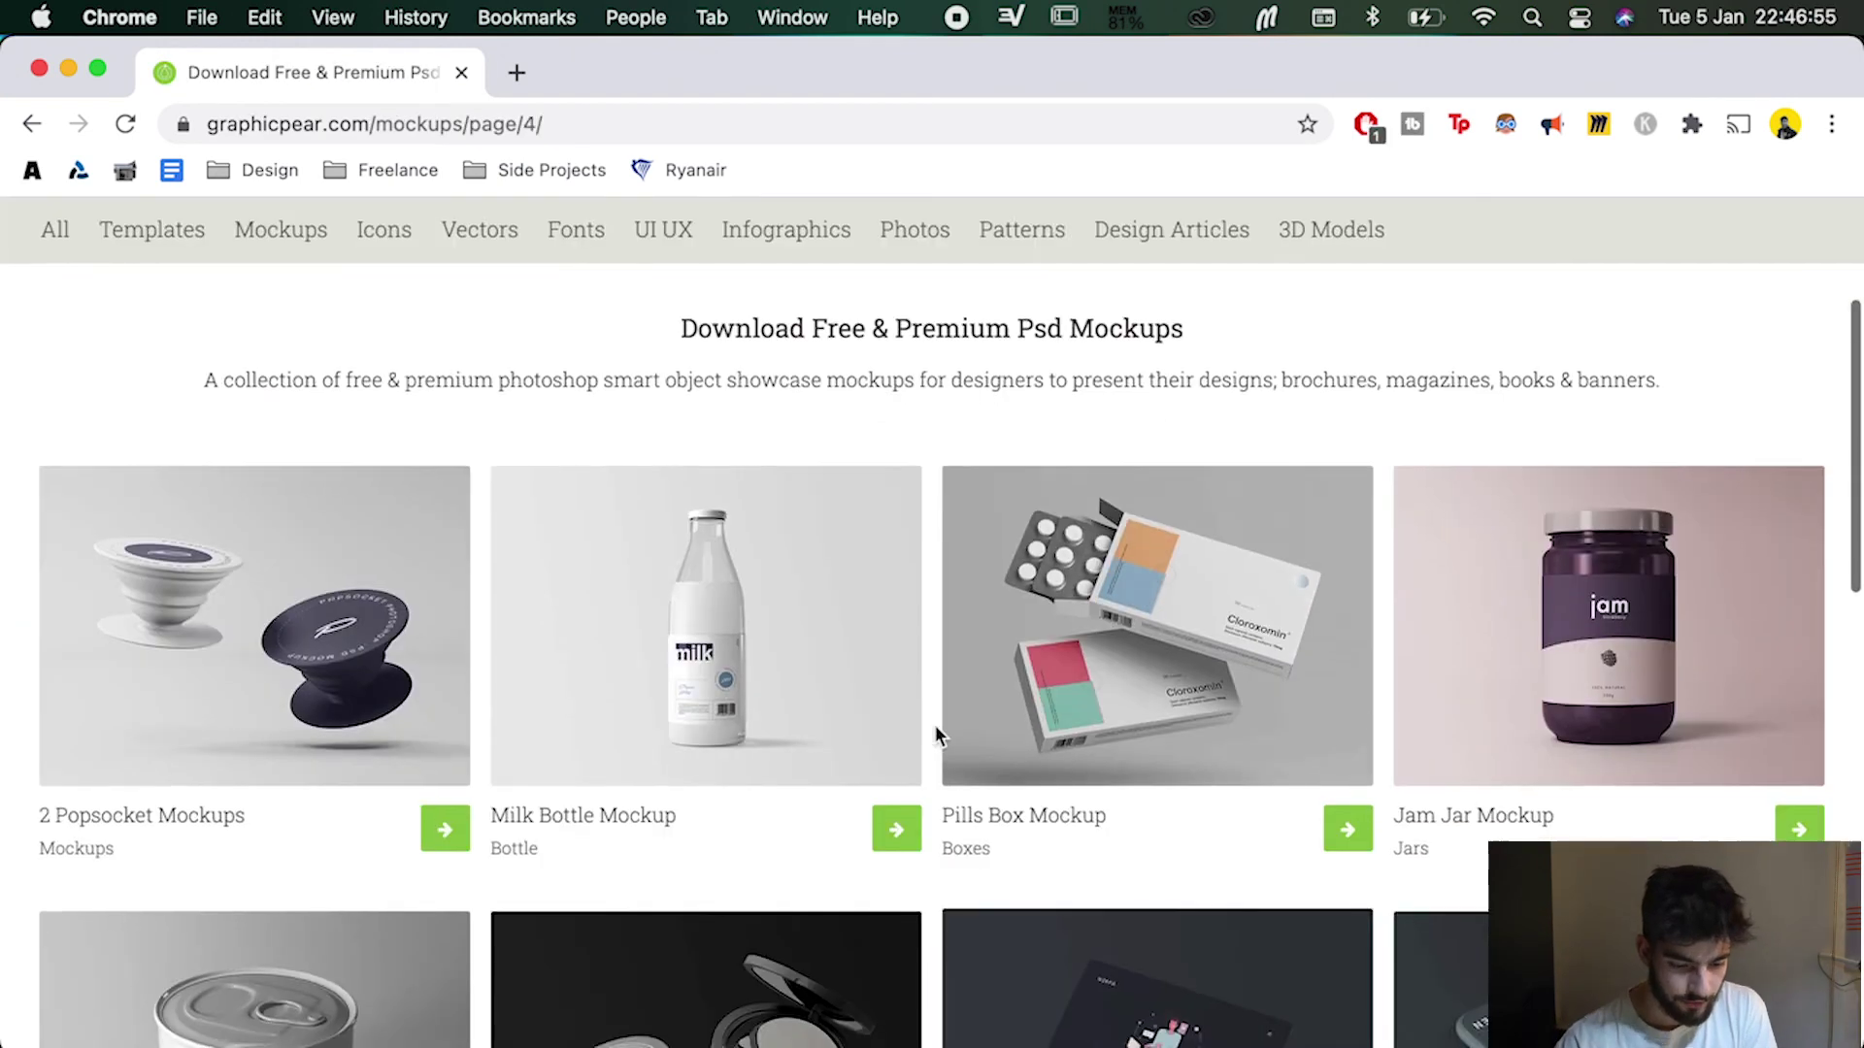
scroll(935, 725, "down", 6)
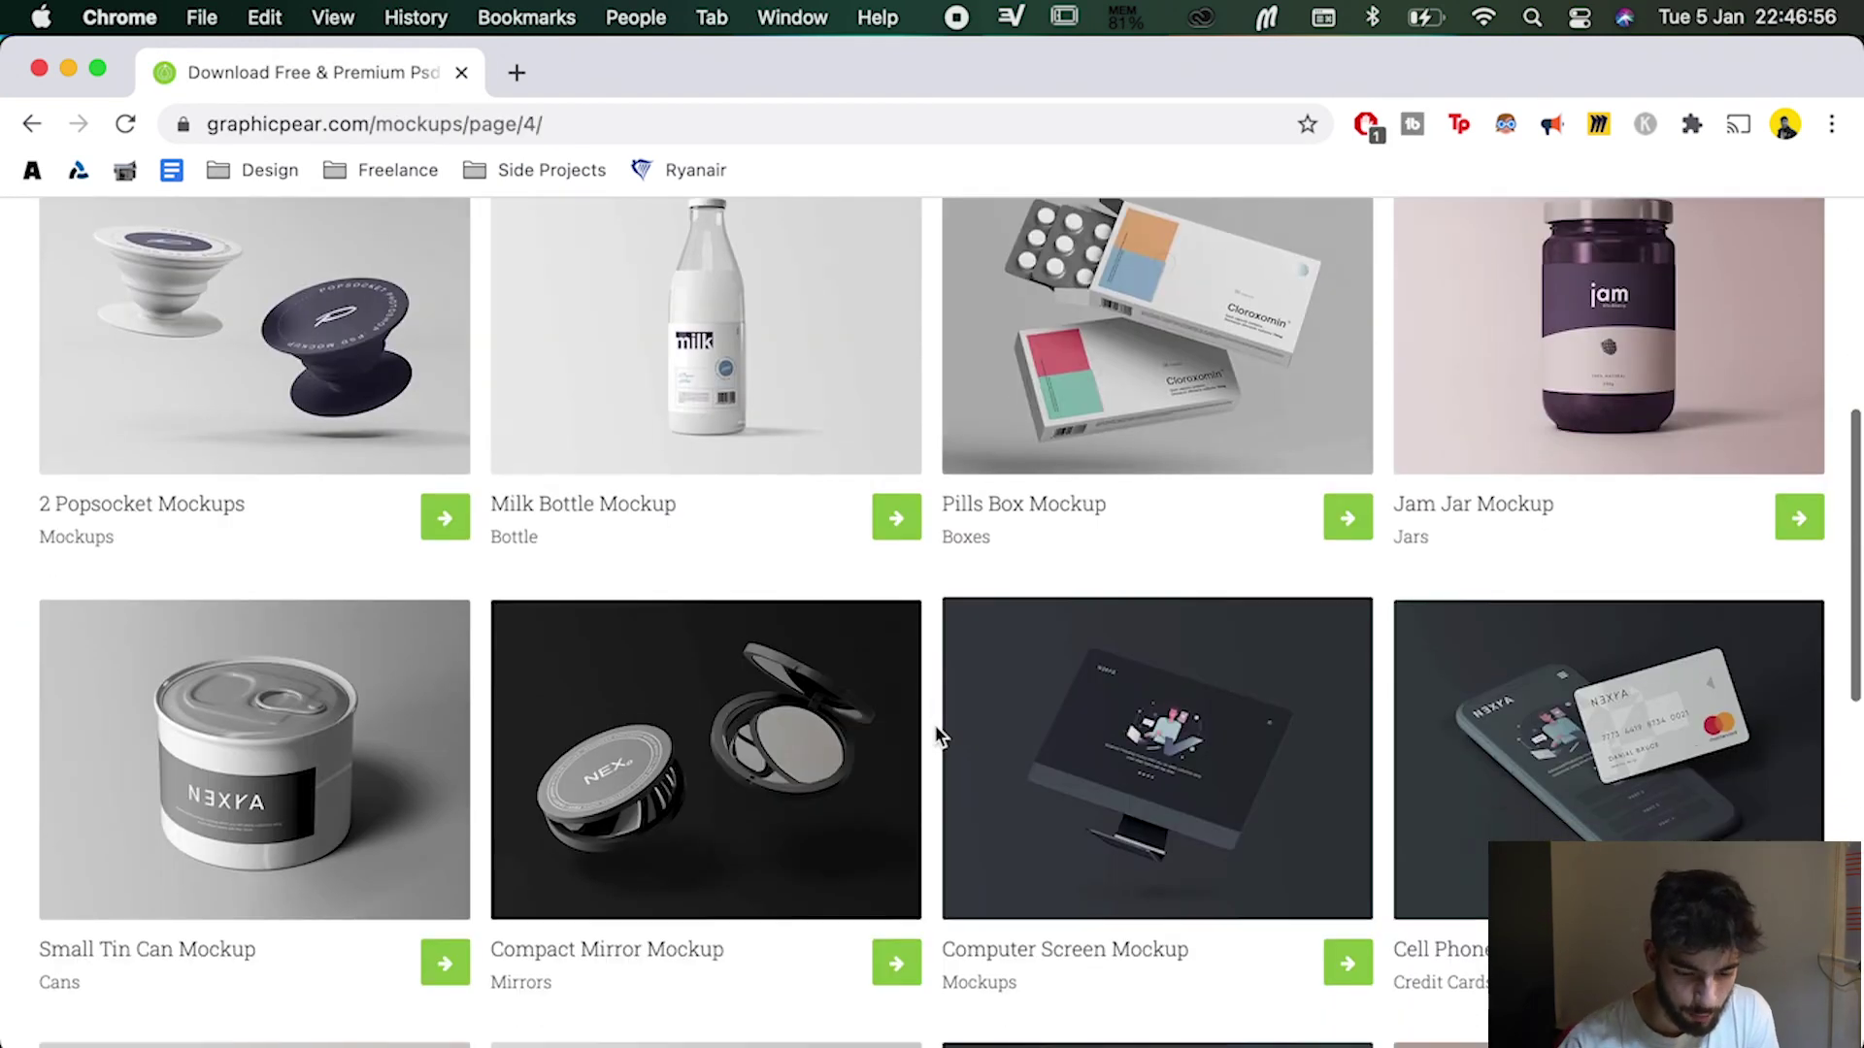
scroll(936, 727, "down", 5)
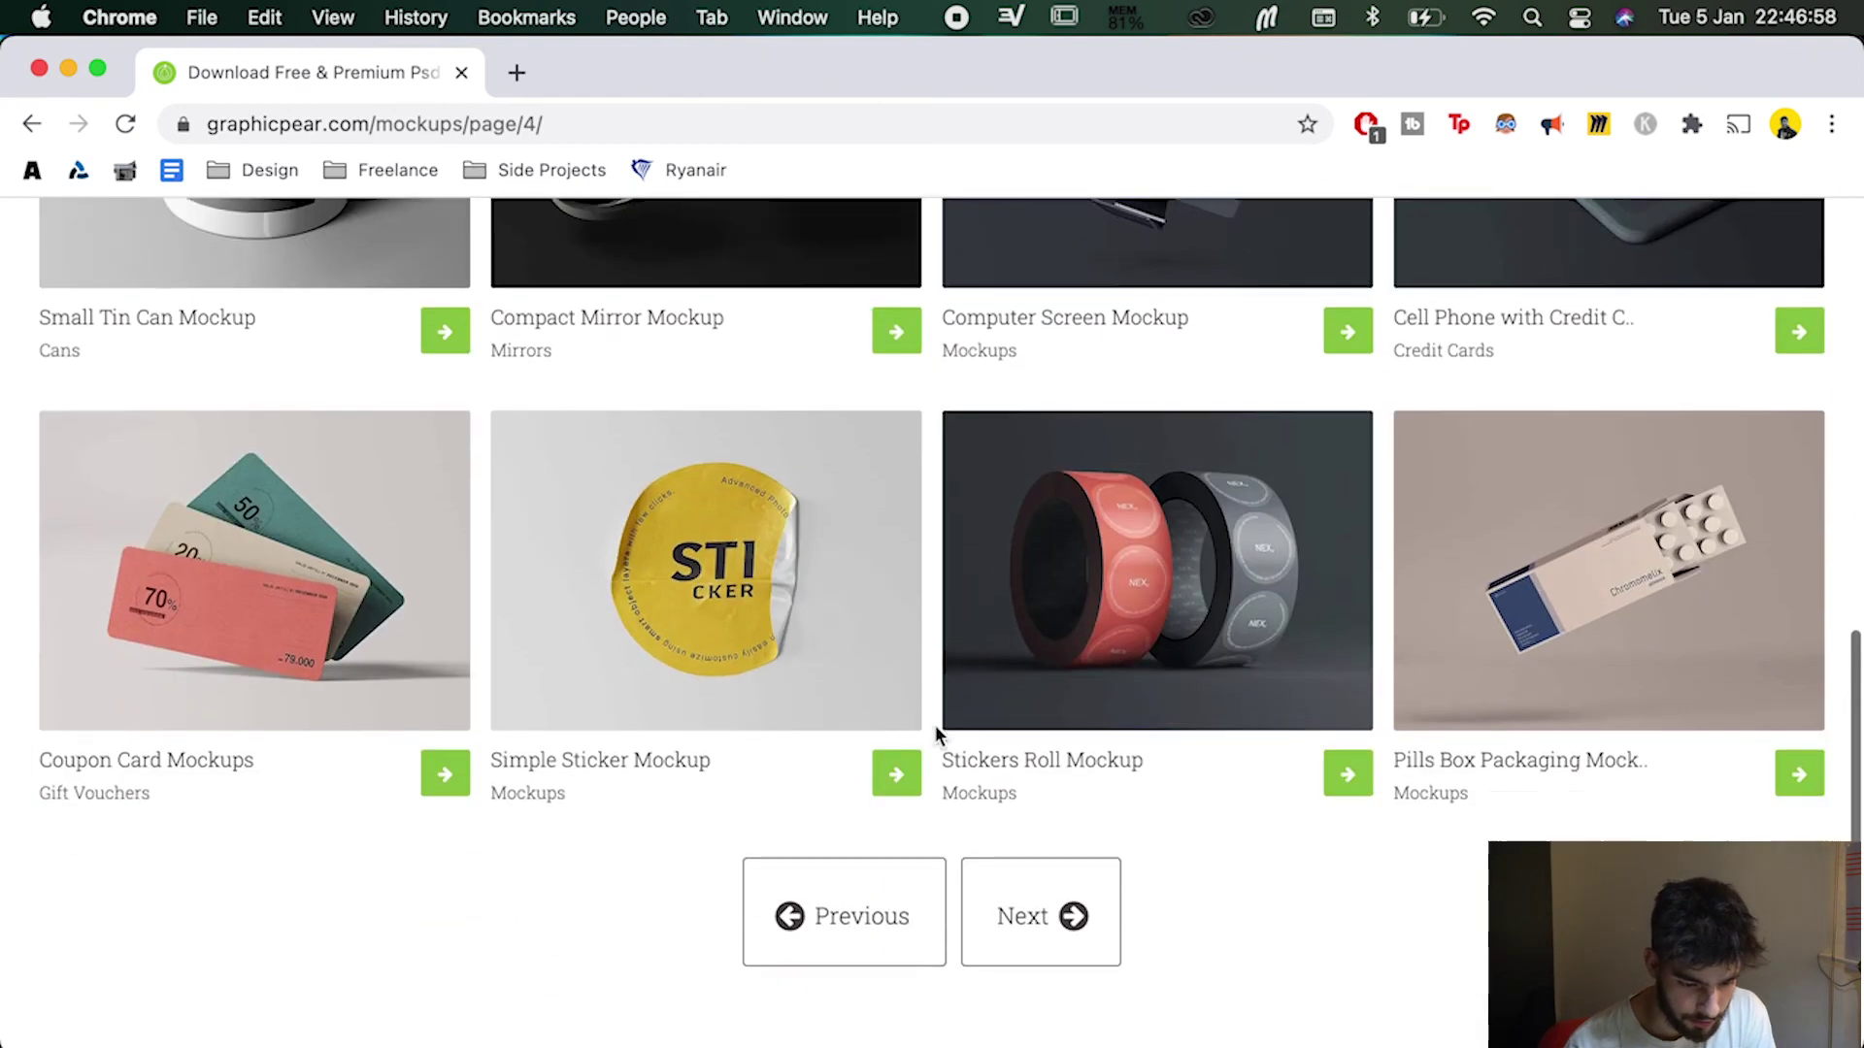
left_click(1016, 883)
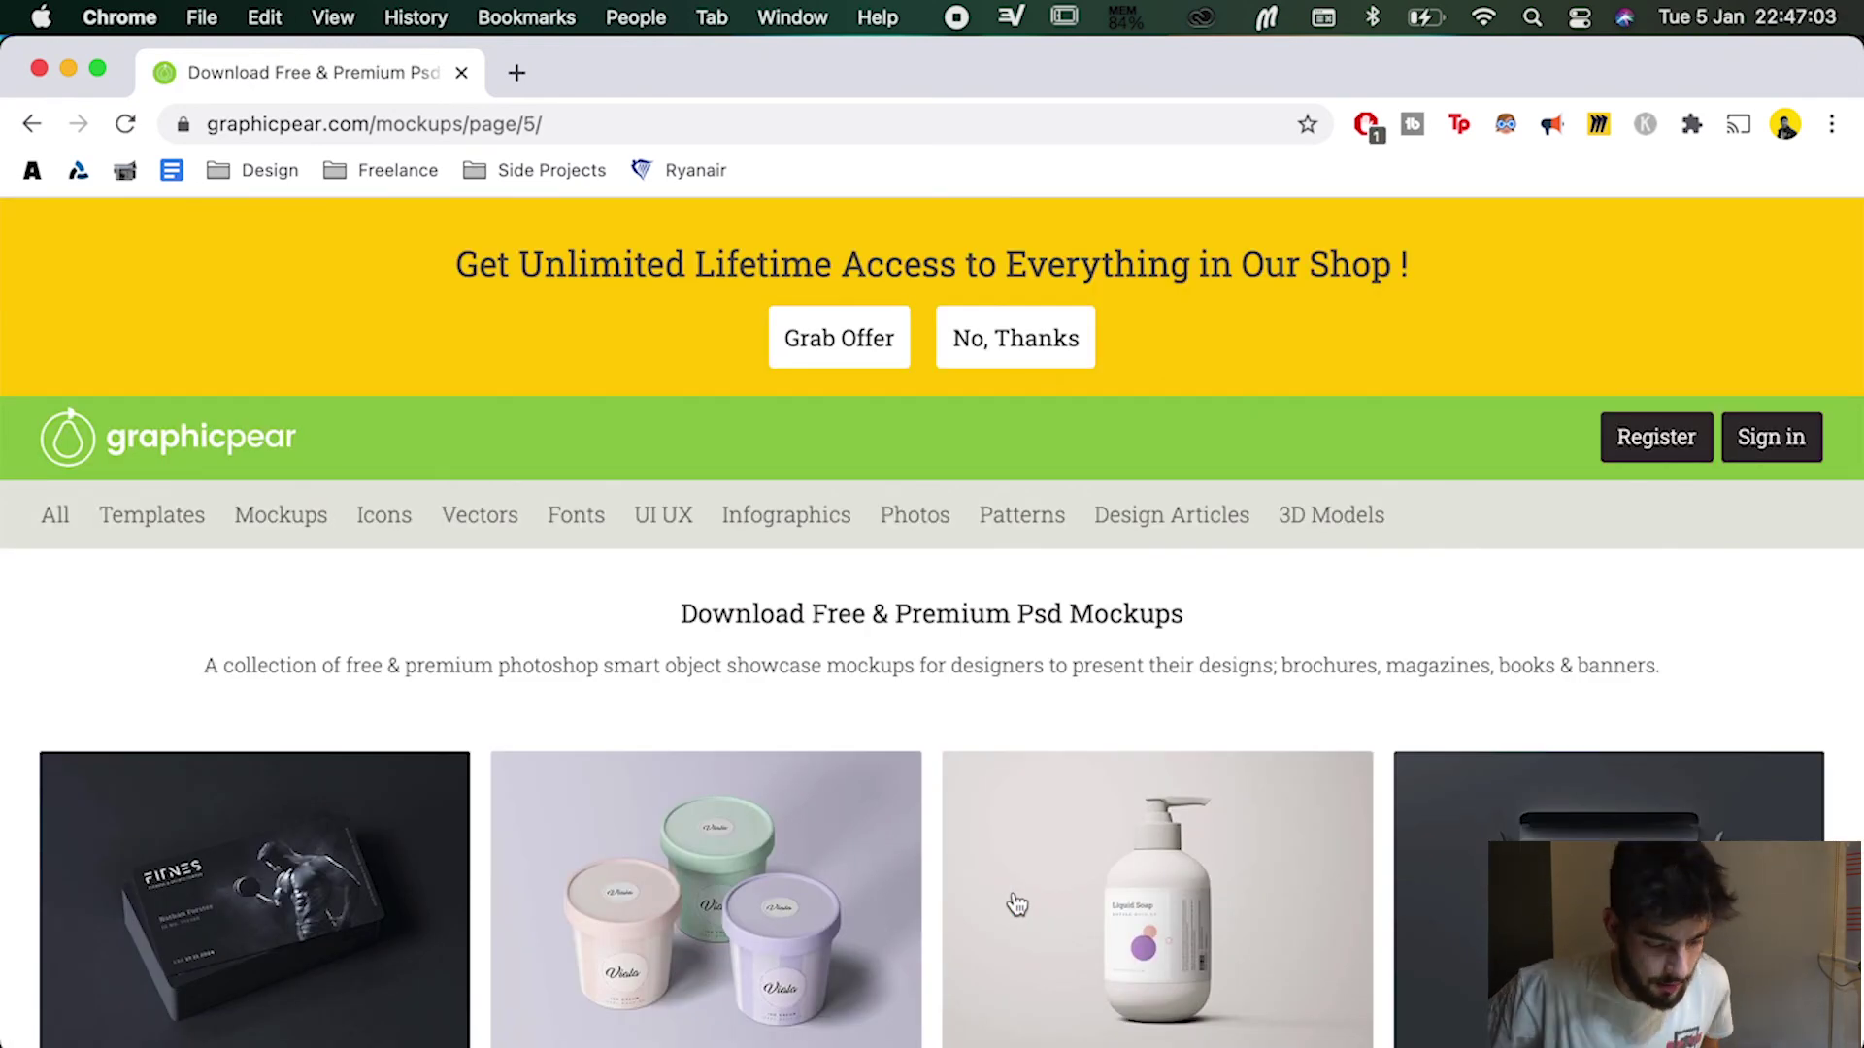
- Page on through the graphicpear mockups to pages 6 and 7
scroll(934, 720, "down", 5)
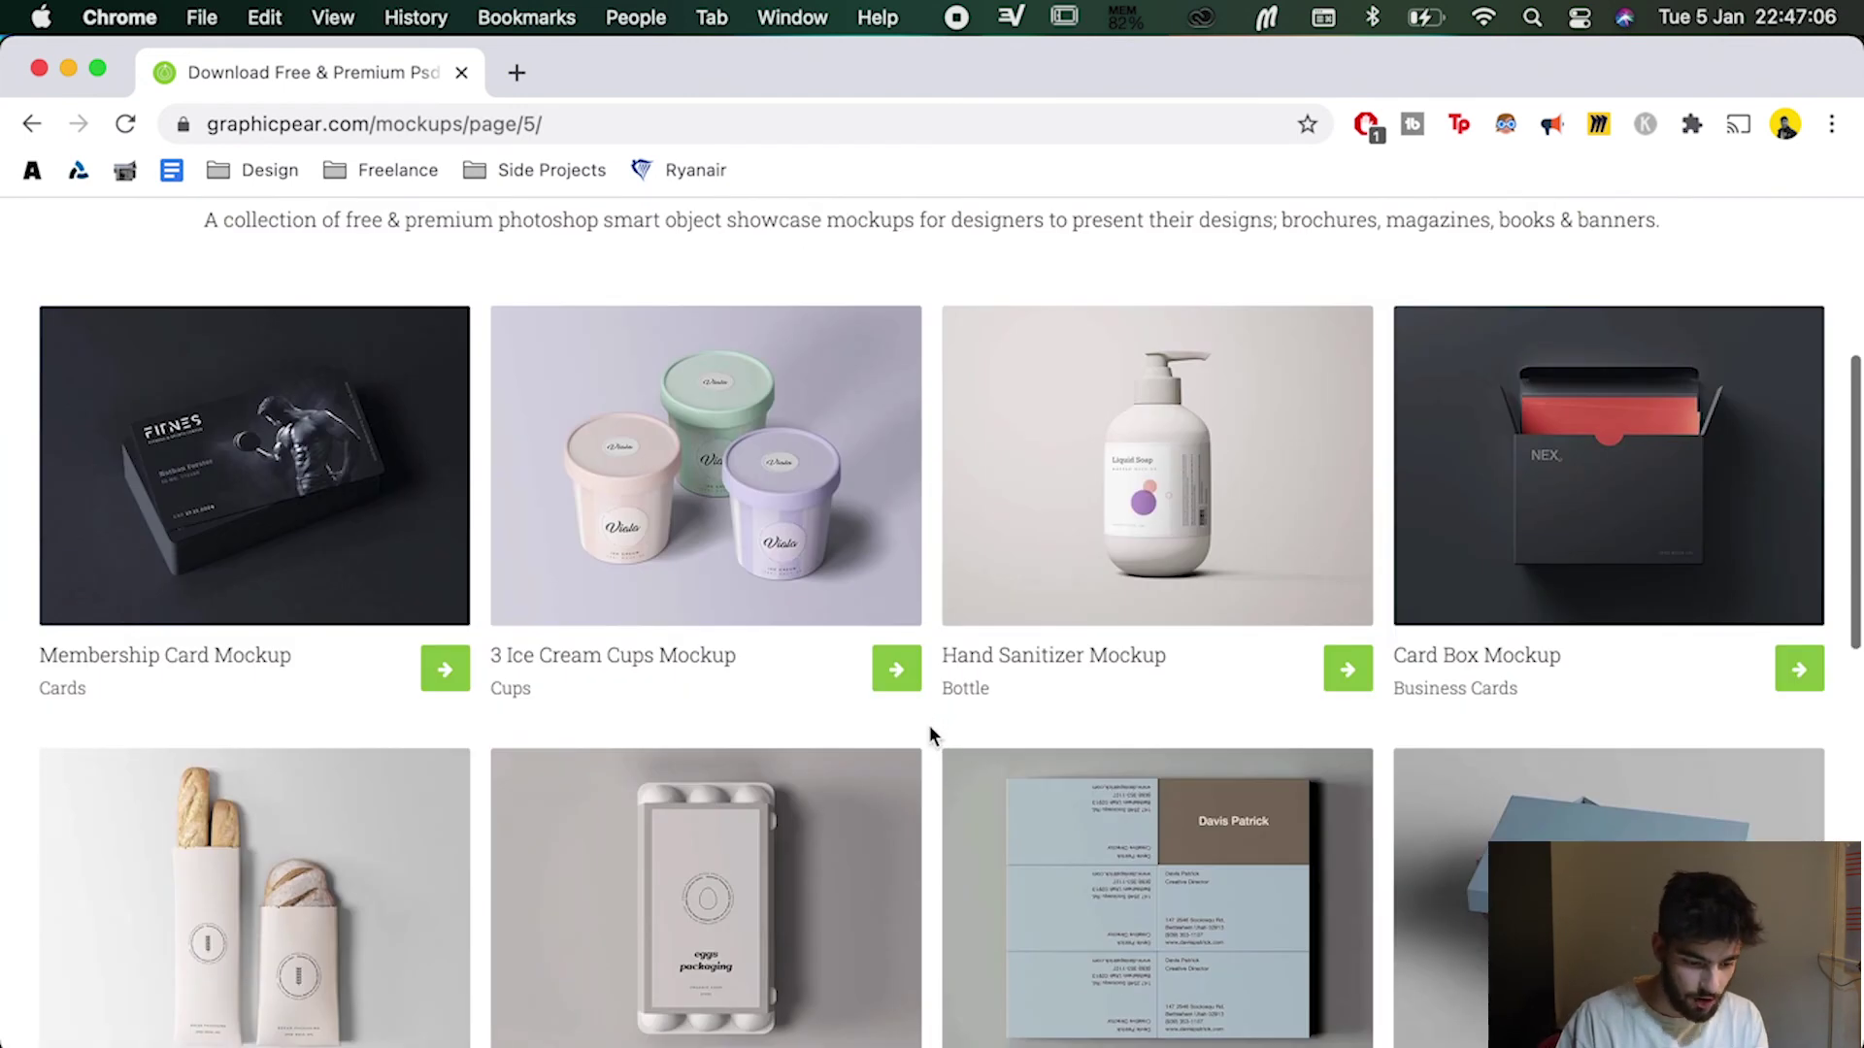
scroll(929, 725, "down", 2)
scroll(929, 725, "down", 7)
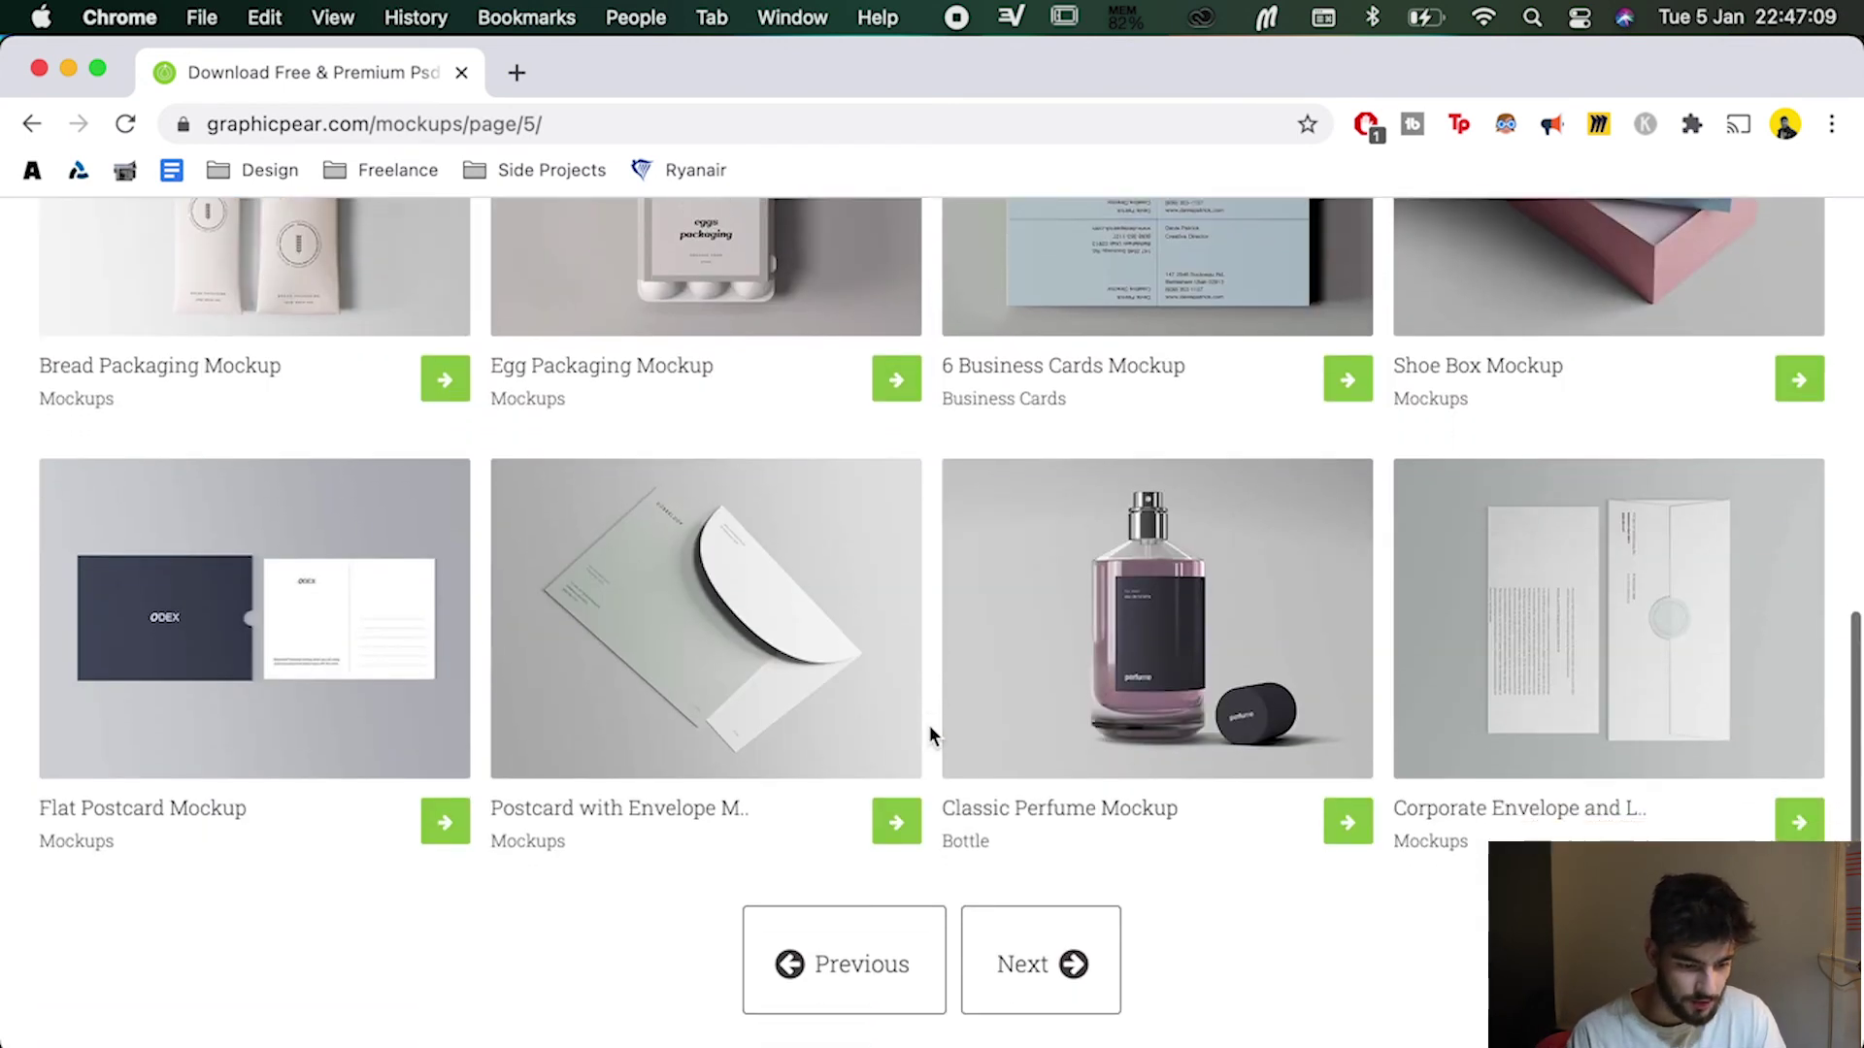
left_click(1049, 840)
scroll(937, 732, "down", 4)
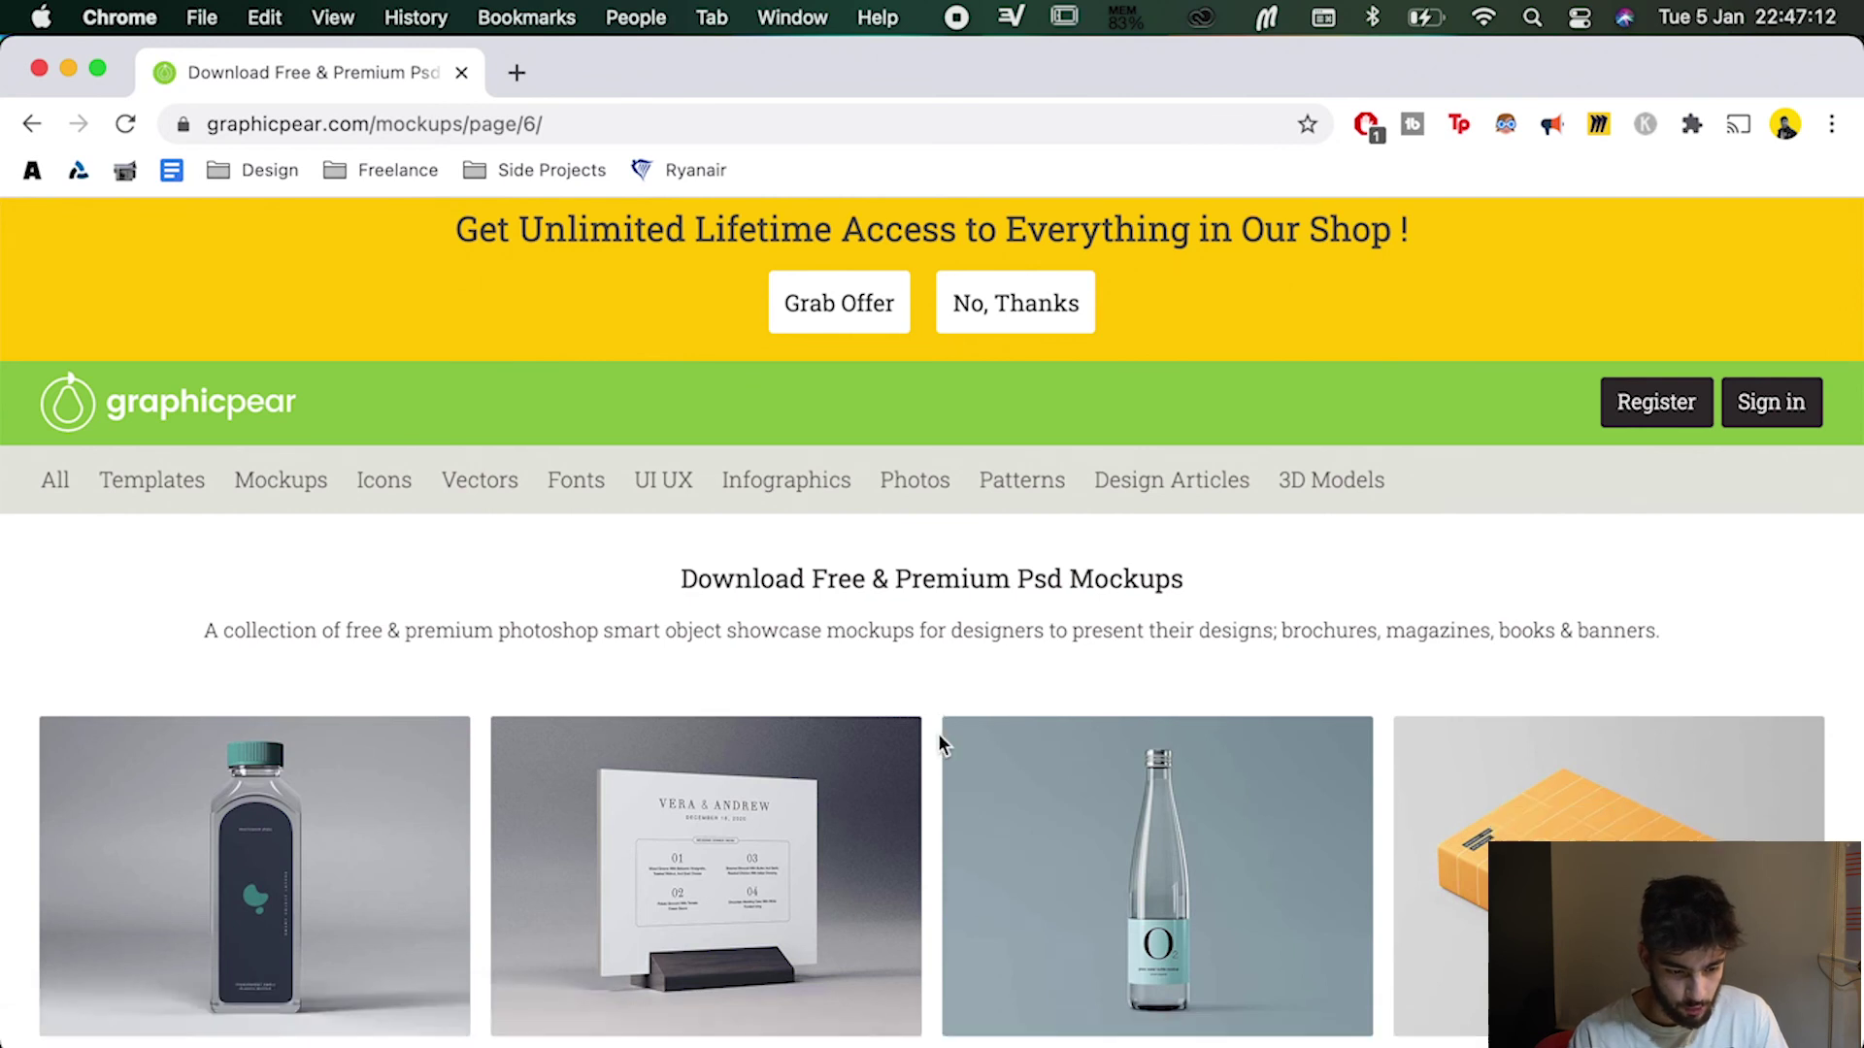
scroll(940, 744, "down", 4)
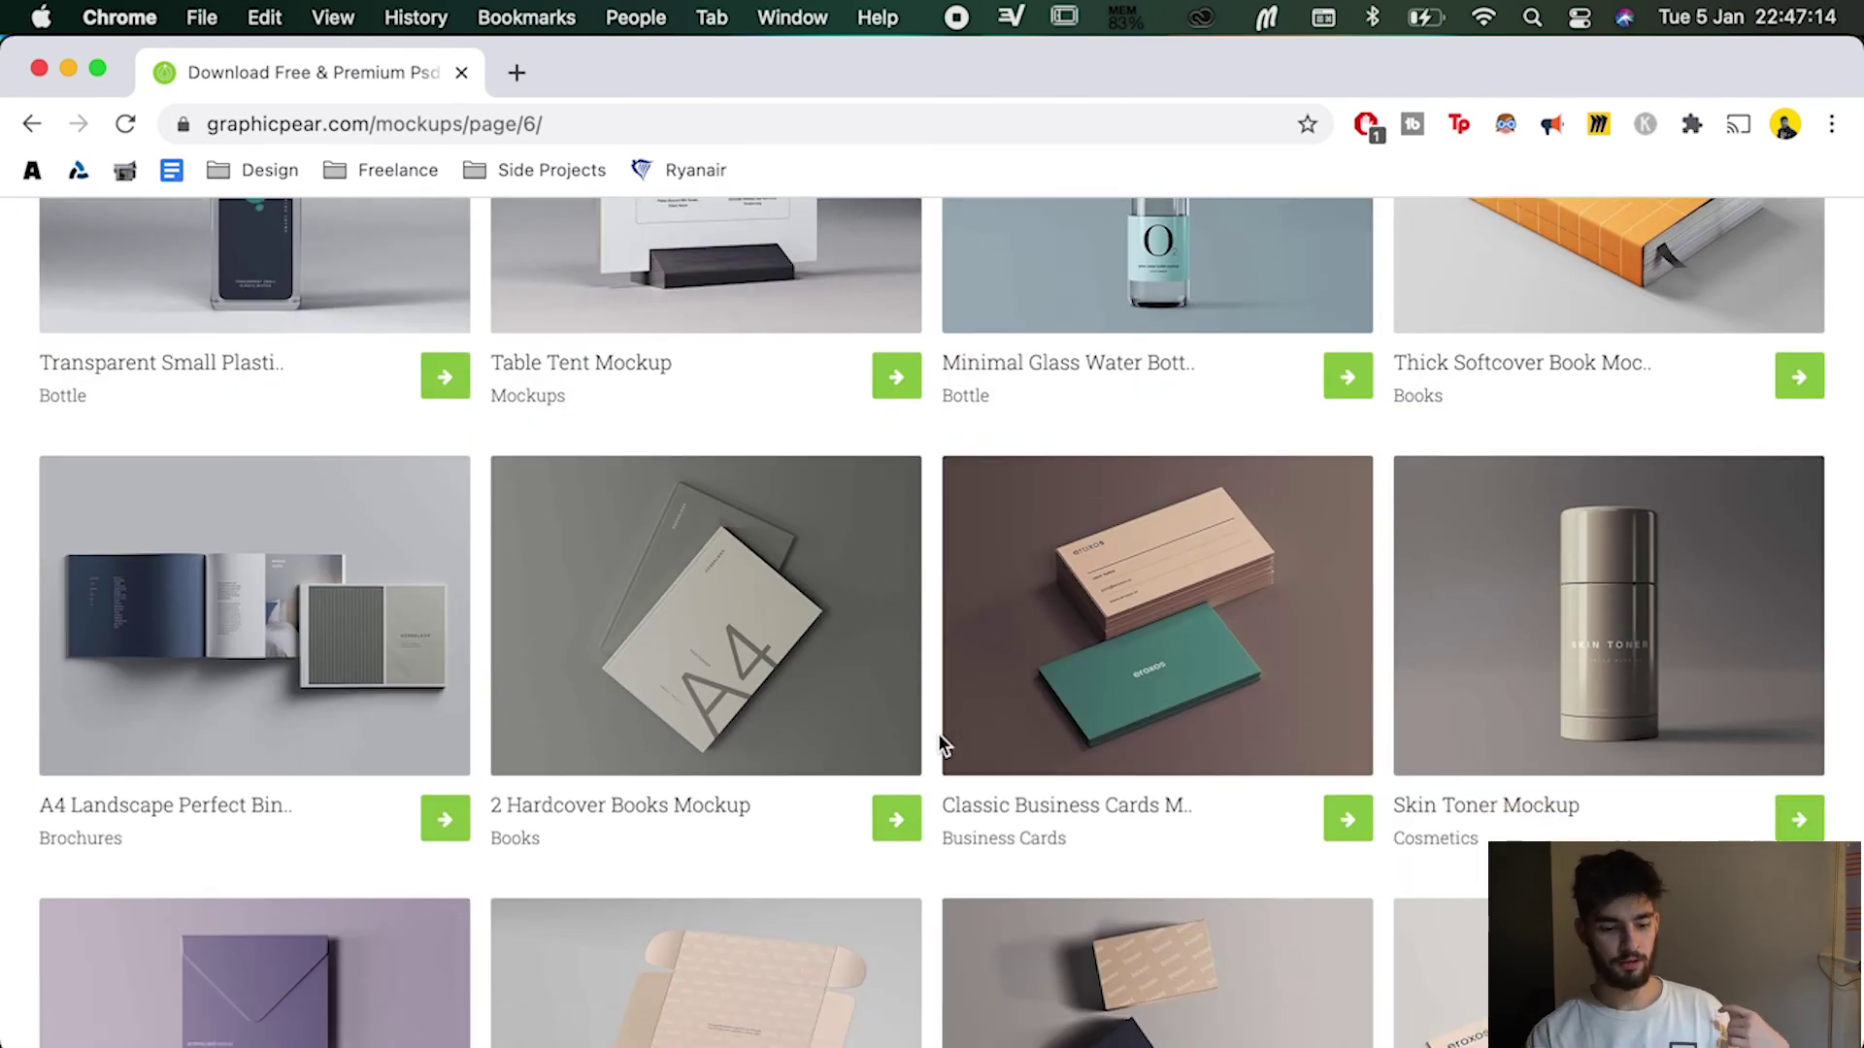
scroll(937, 732, "down", 6)
left_click(1022, 862)
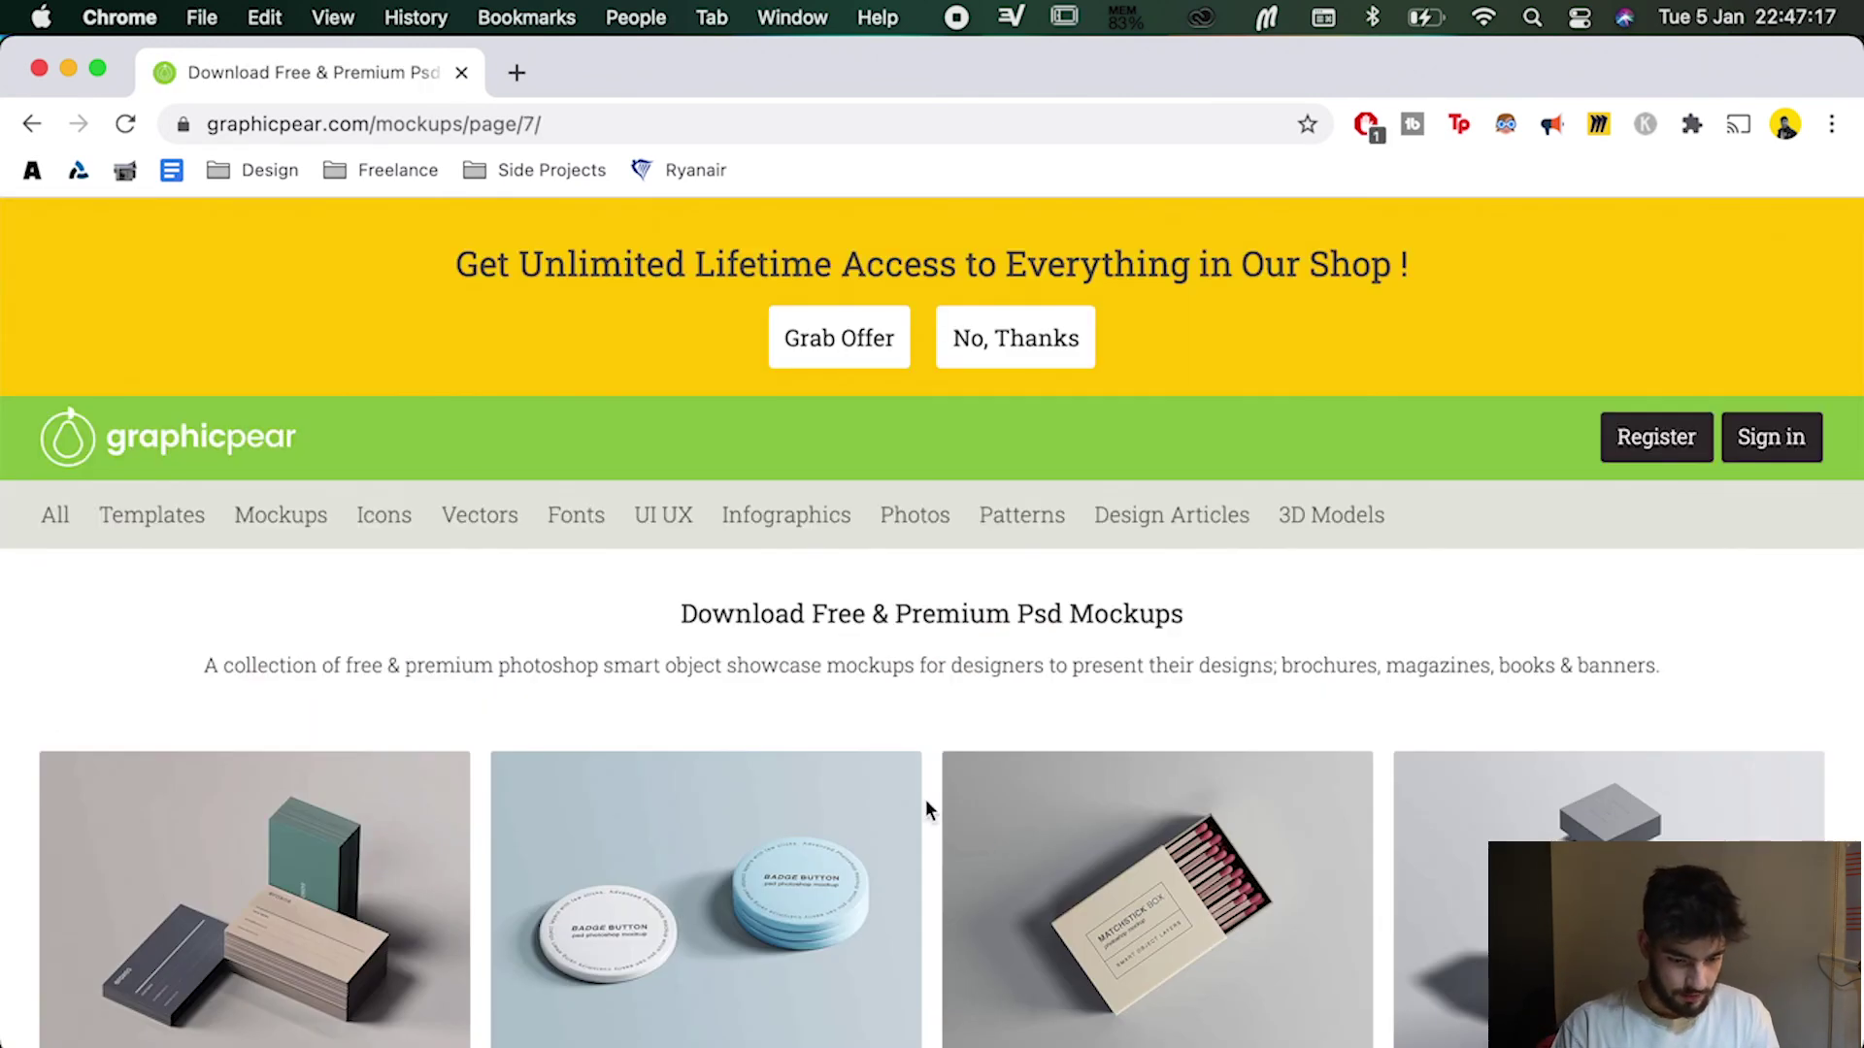
scroll(924, 800, "down", 4)
scroll(926, 800, "up", 4)
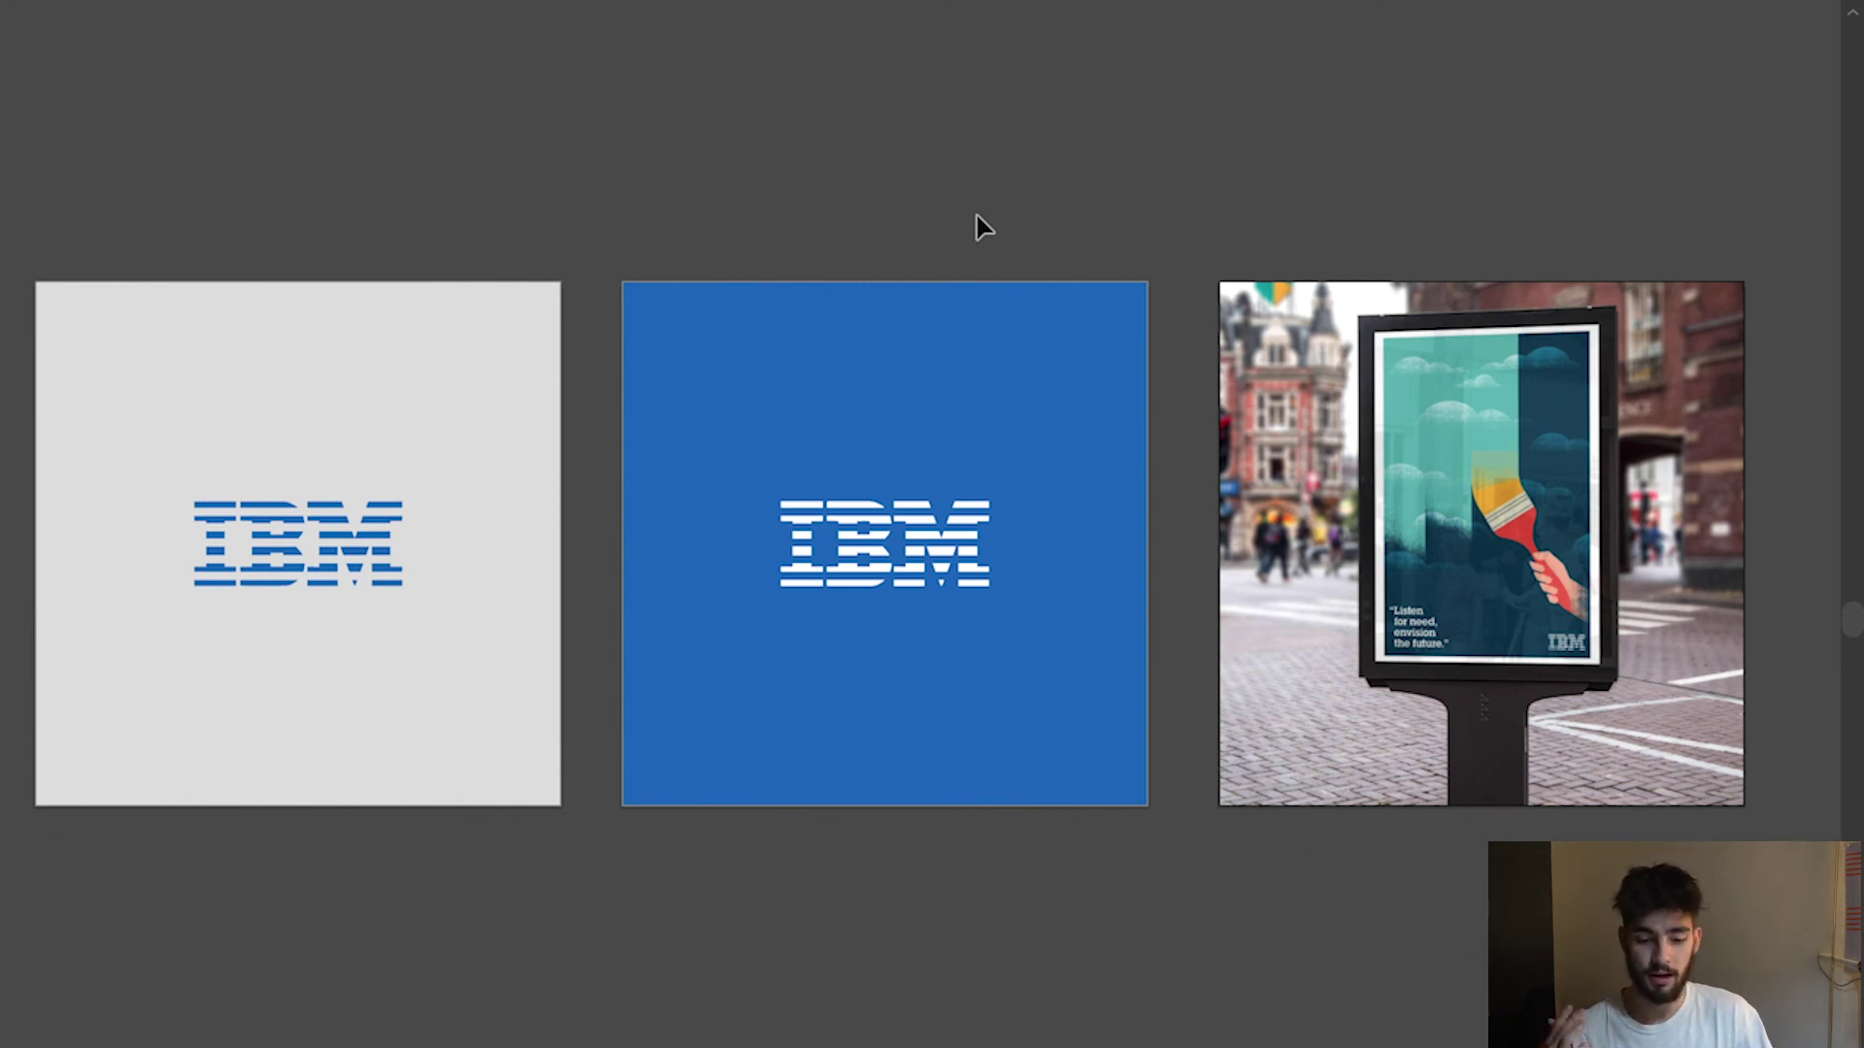
- Scroll across the grey, blue and poster mockup artboards to review the IBM wordmark in context
scroll(1823, 621, "up", 3)
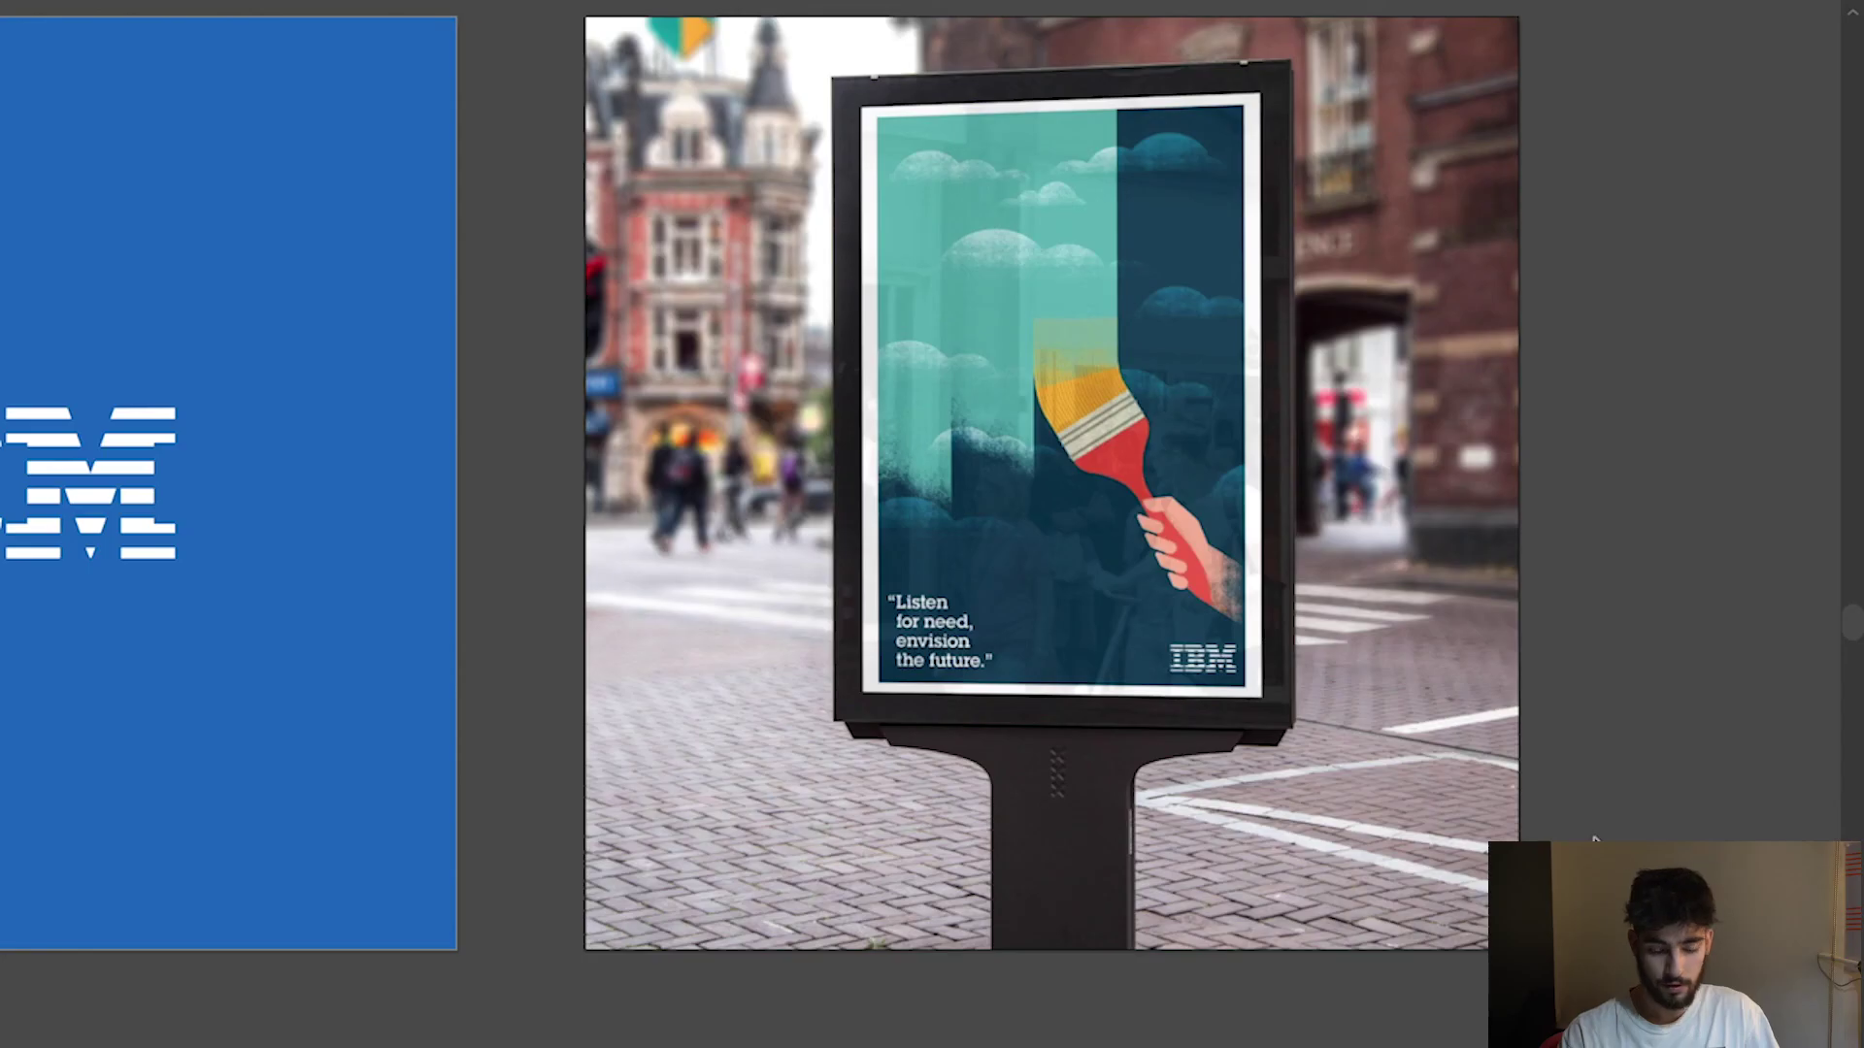
scroll(1593, 837, "up", 1)
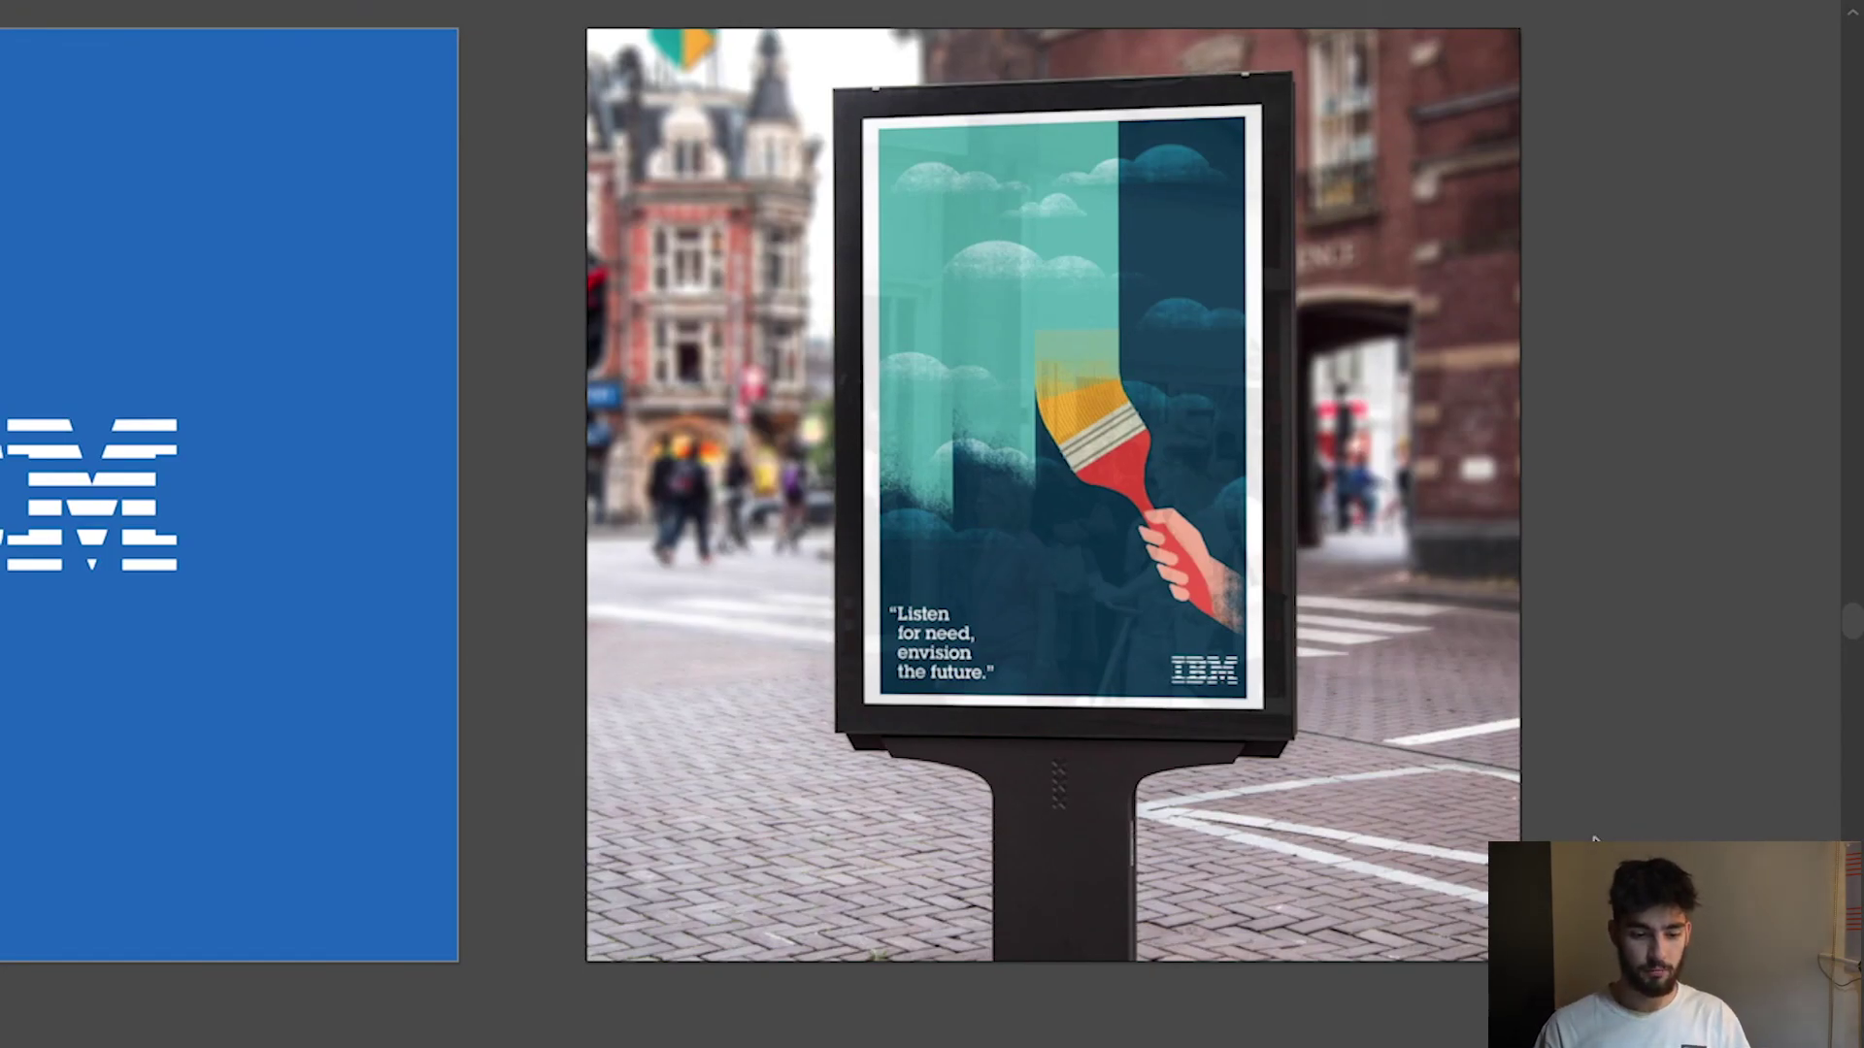
scroll(1593, 837, "up", 3)
scroll(1593, 837, "right", 4)
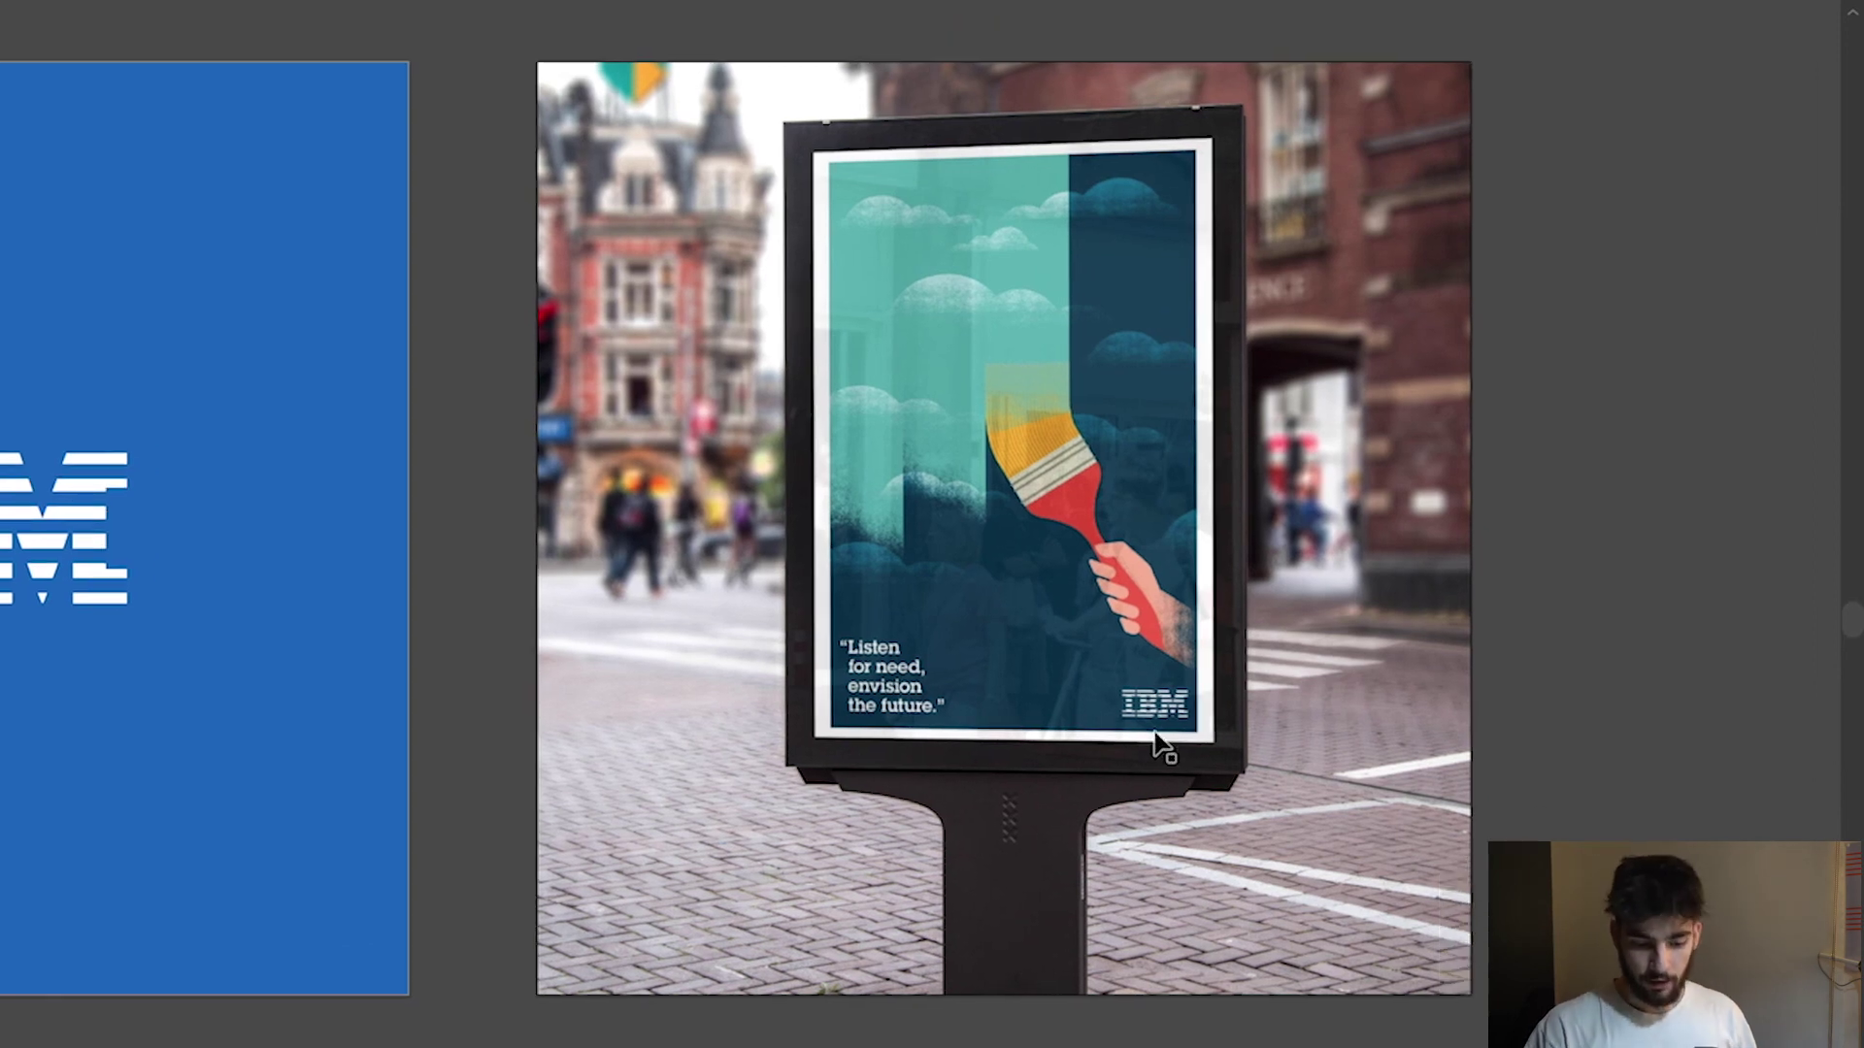
scroll(1213, 830, "left", 10)
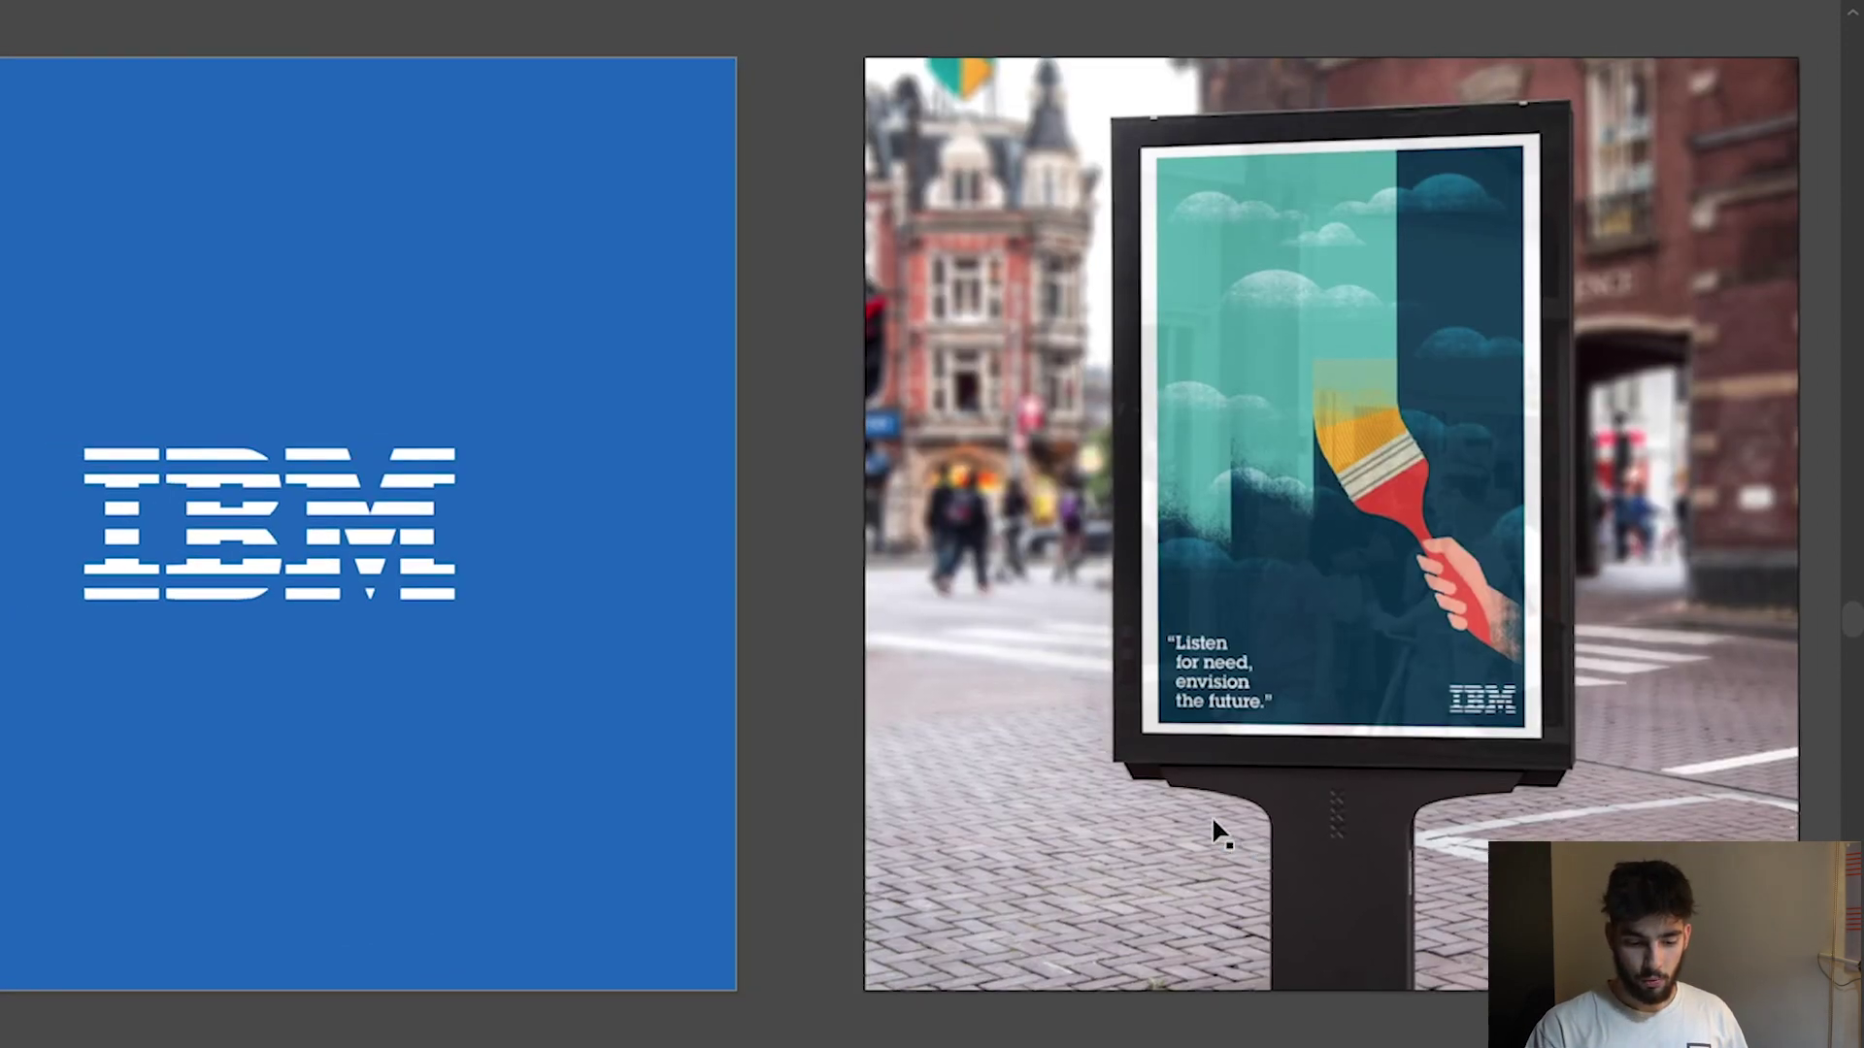
scroll(1214, 829, "down", 2)
scroll(1215, 825, "left", 6)
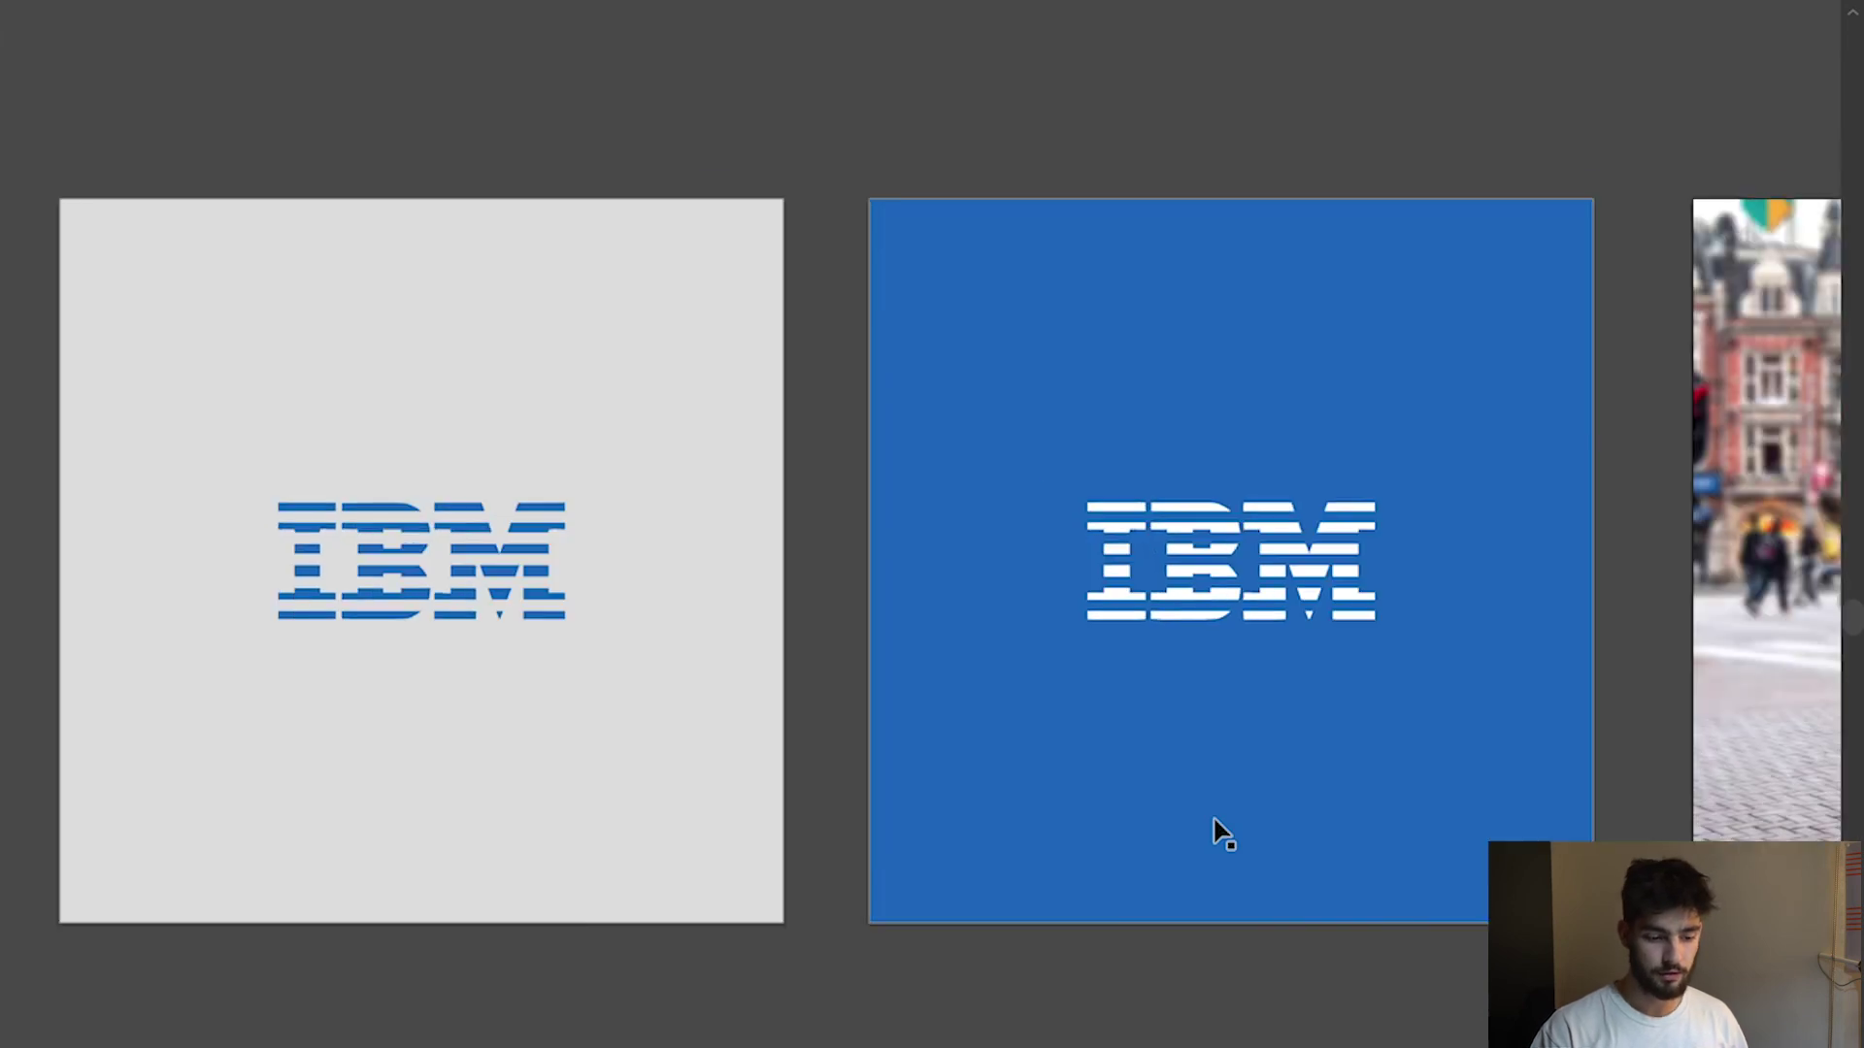
scroll(1215, 825, "down", 2)
- Drag the striped IBM wordmark further right, beneath the web page screenshot, and deselect it
scroll(1214, 825, "left", 3)
scroll(1216, 825, "left", 6)
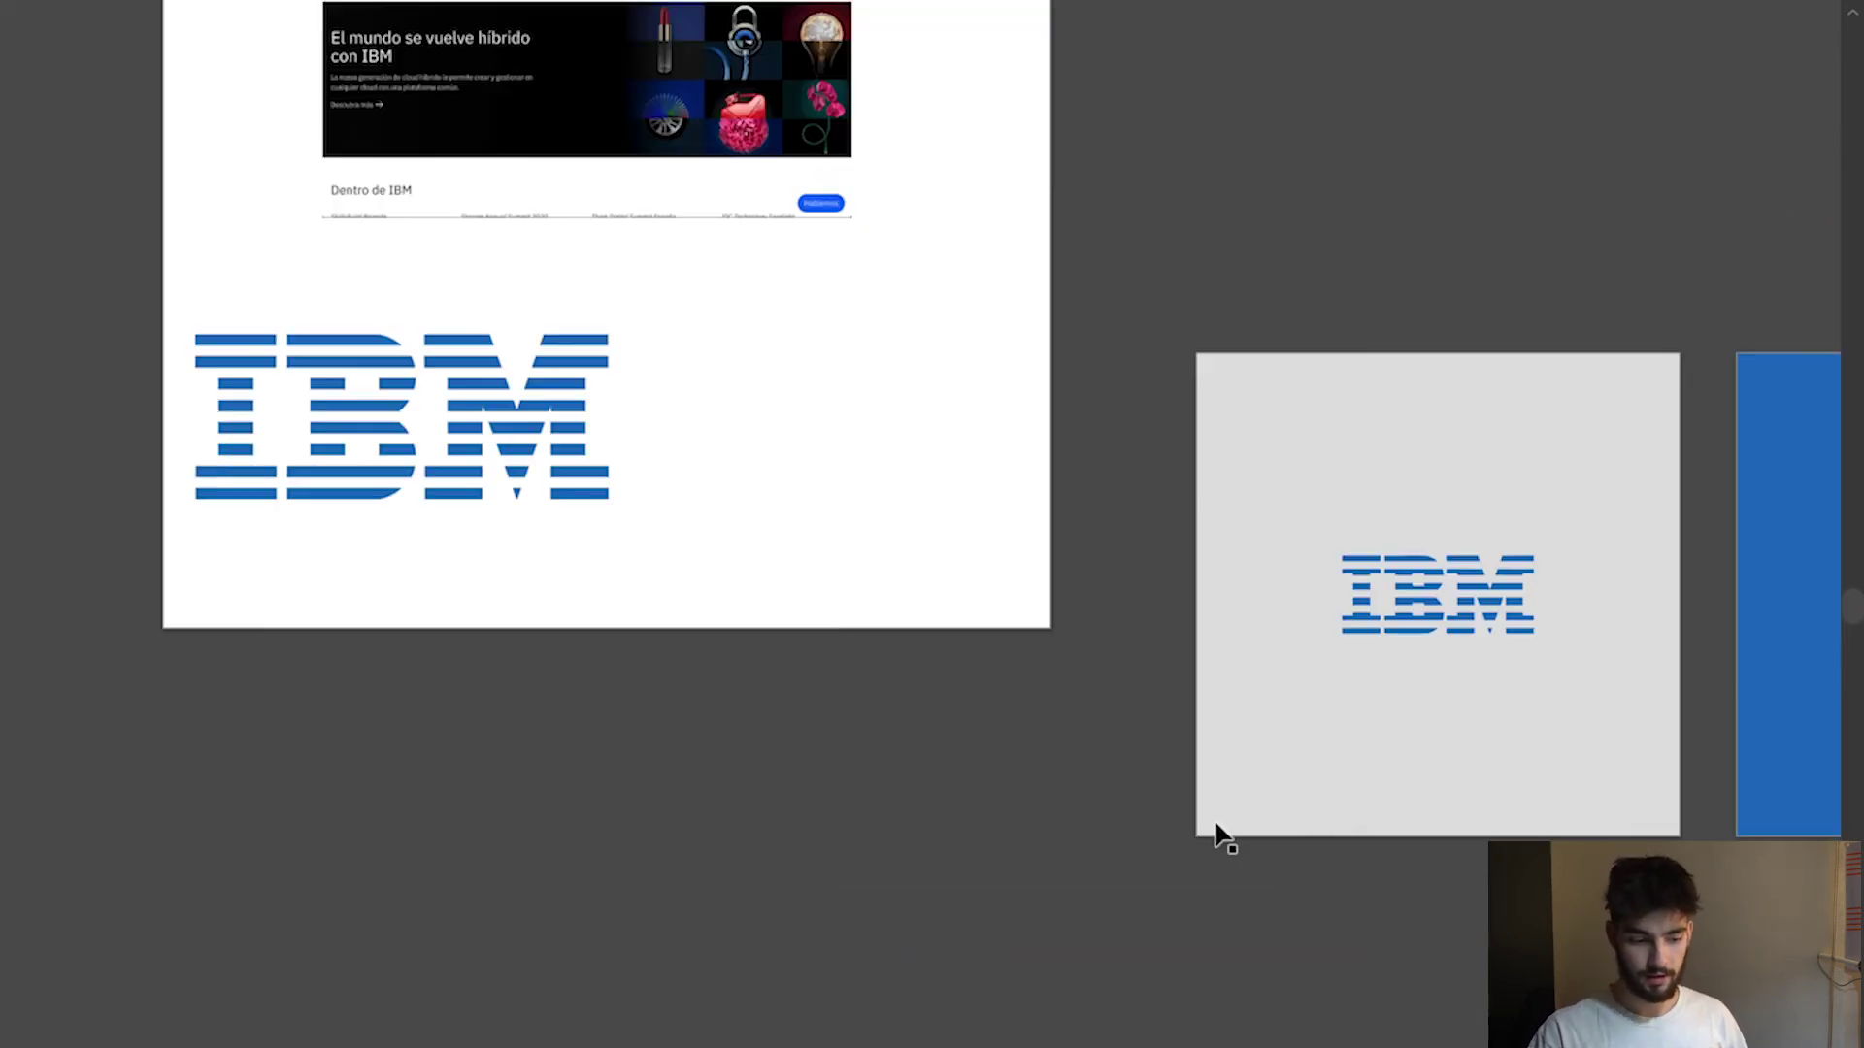
left_click_drag(807, 548, 1126, 645)
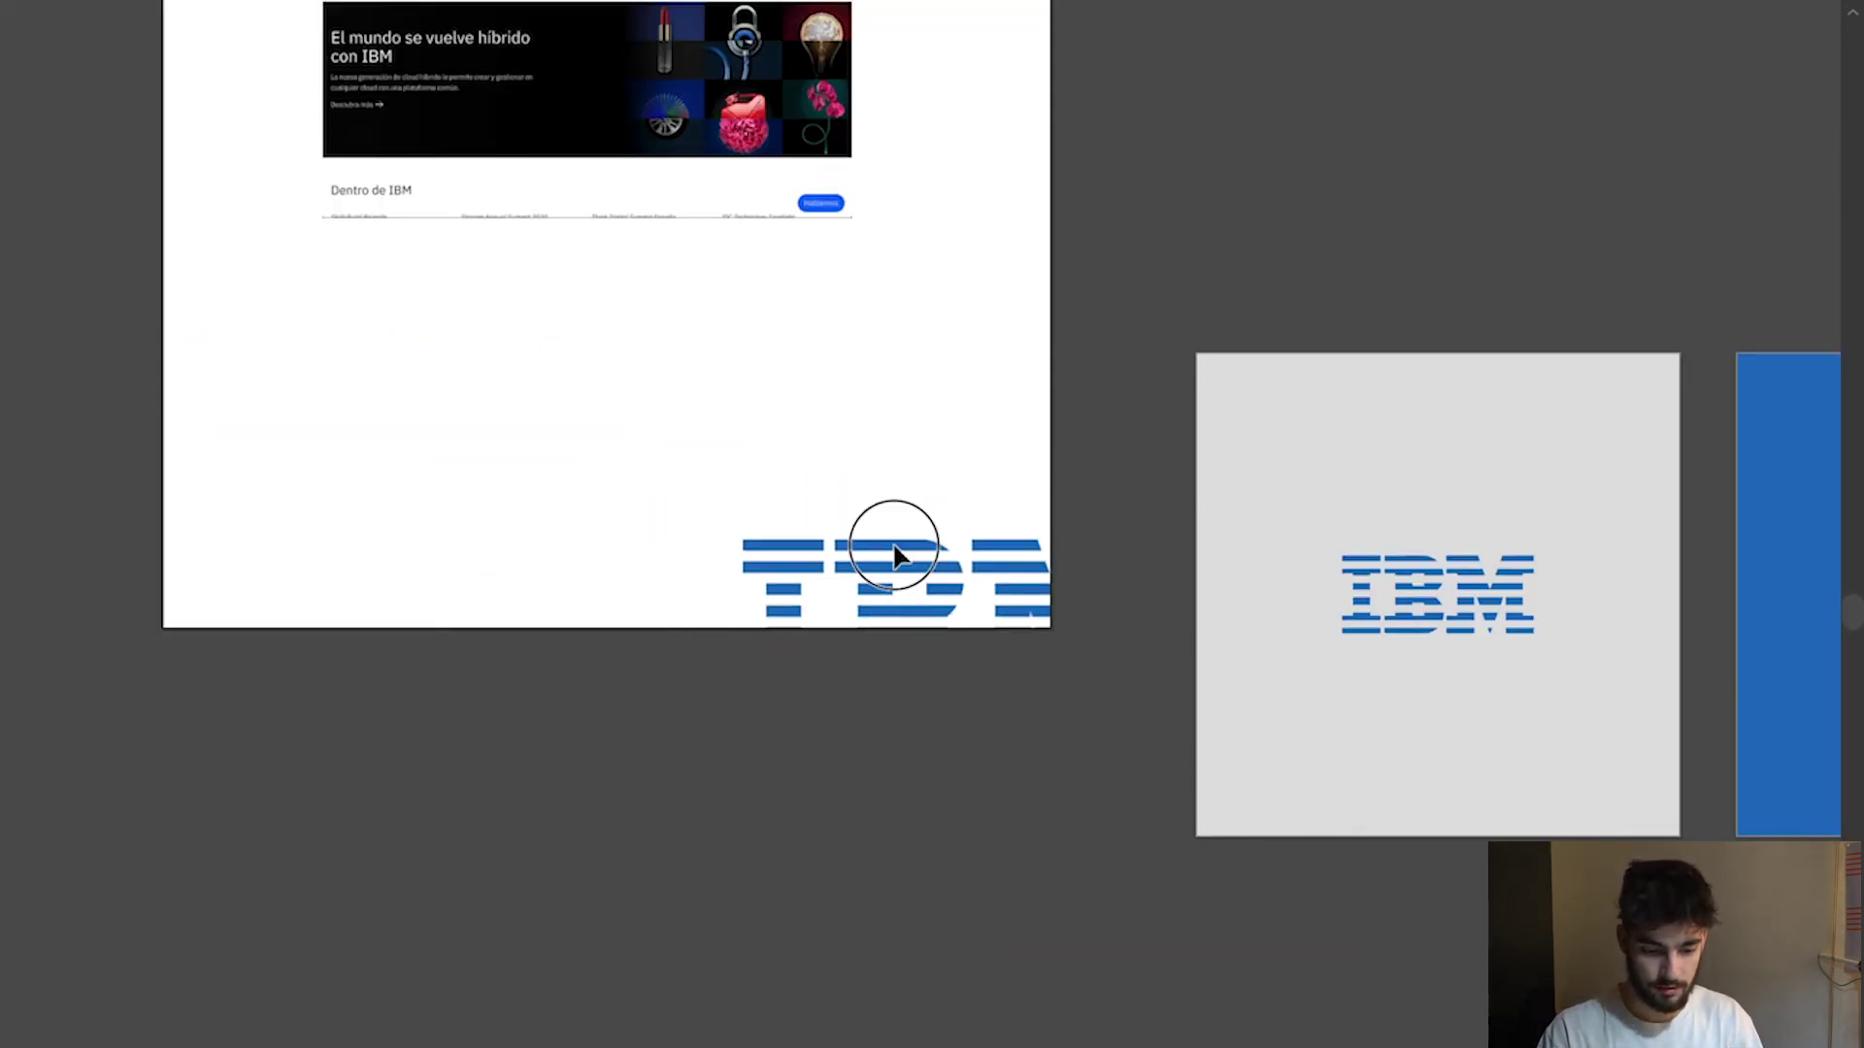
left_click_drag(894, 553, 935, 502)
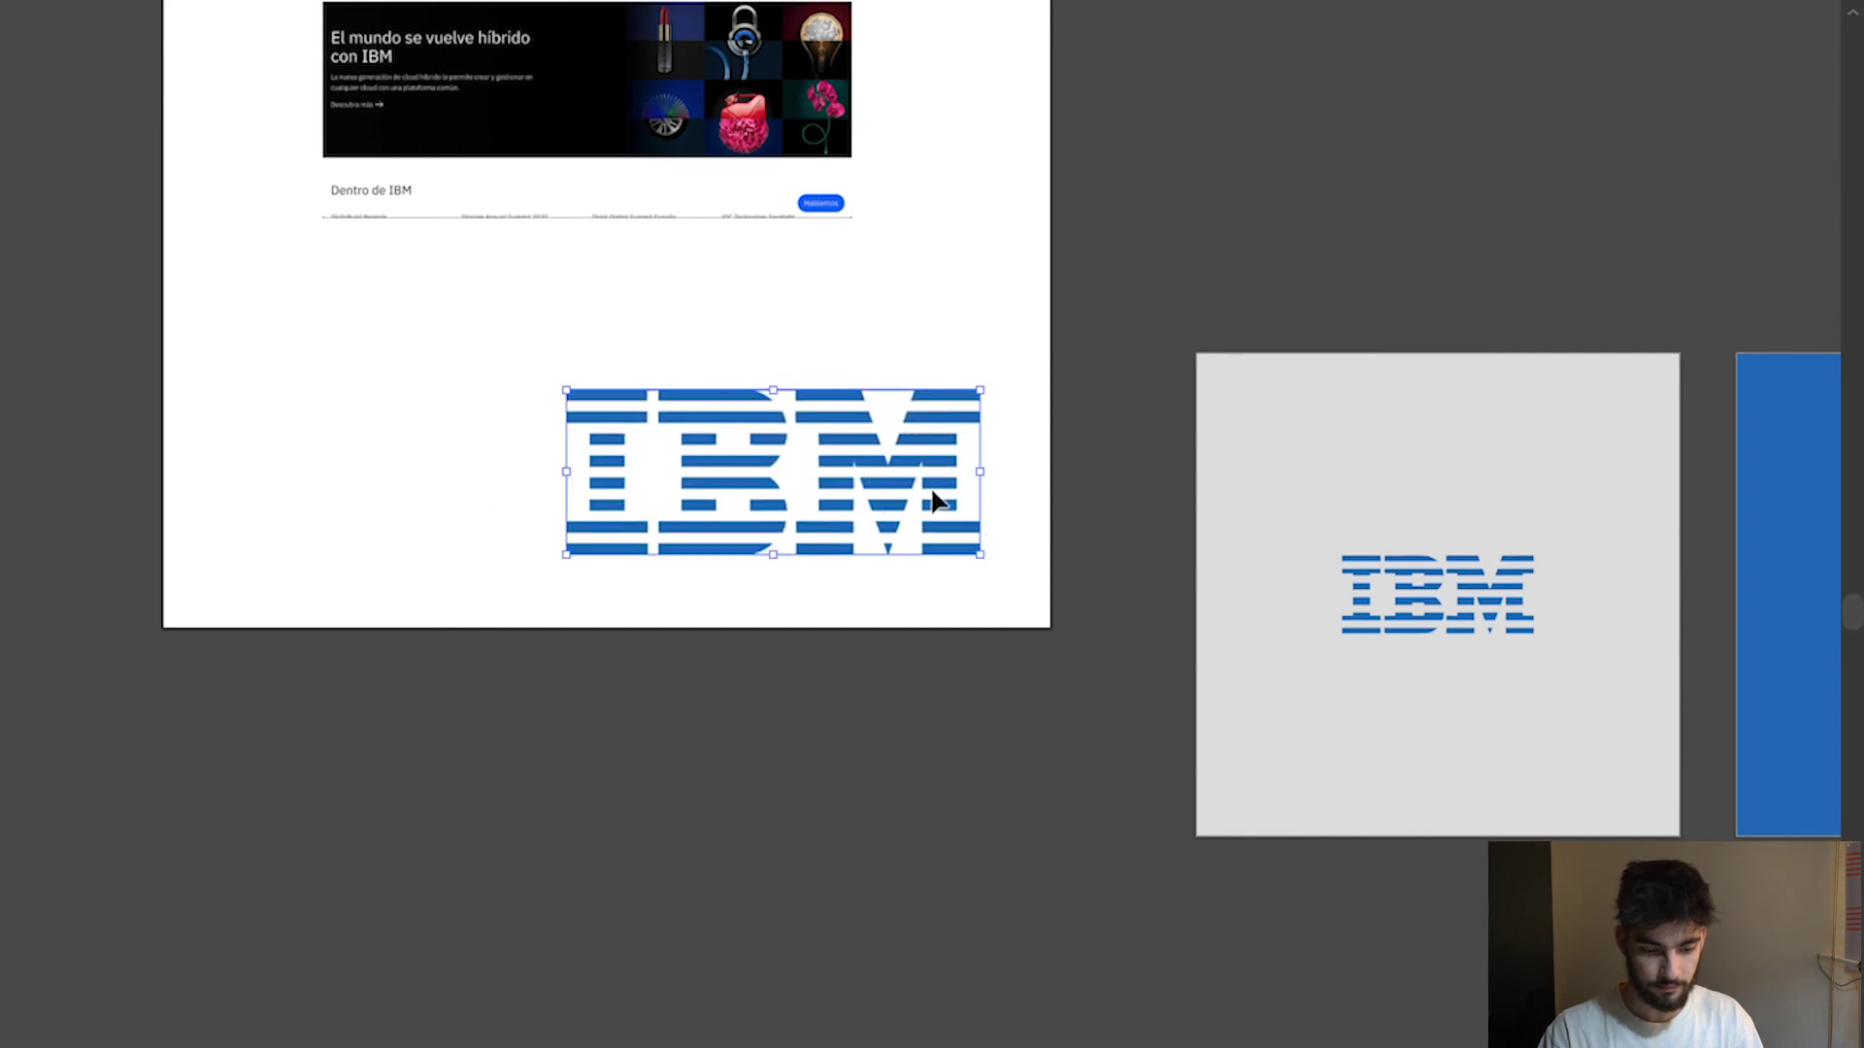
left_click(1015, 632)
scroll(1554, 643, "right", 3)
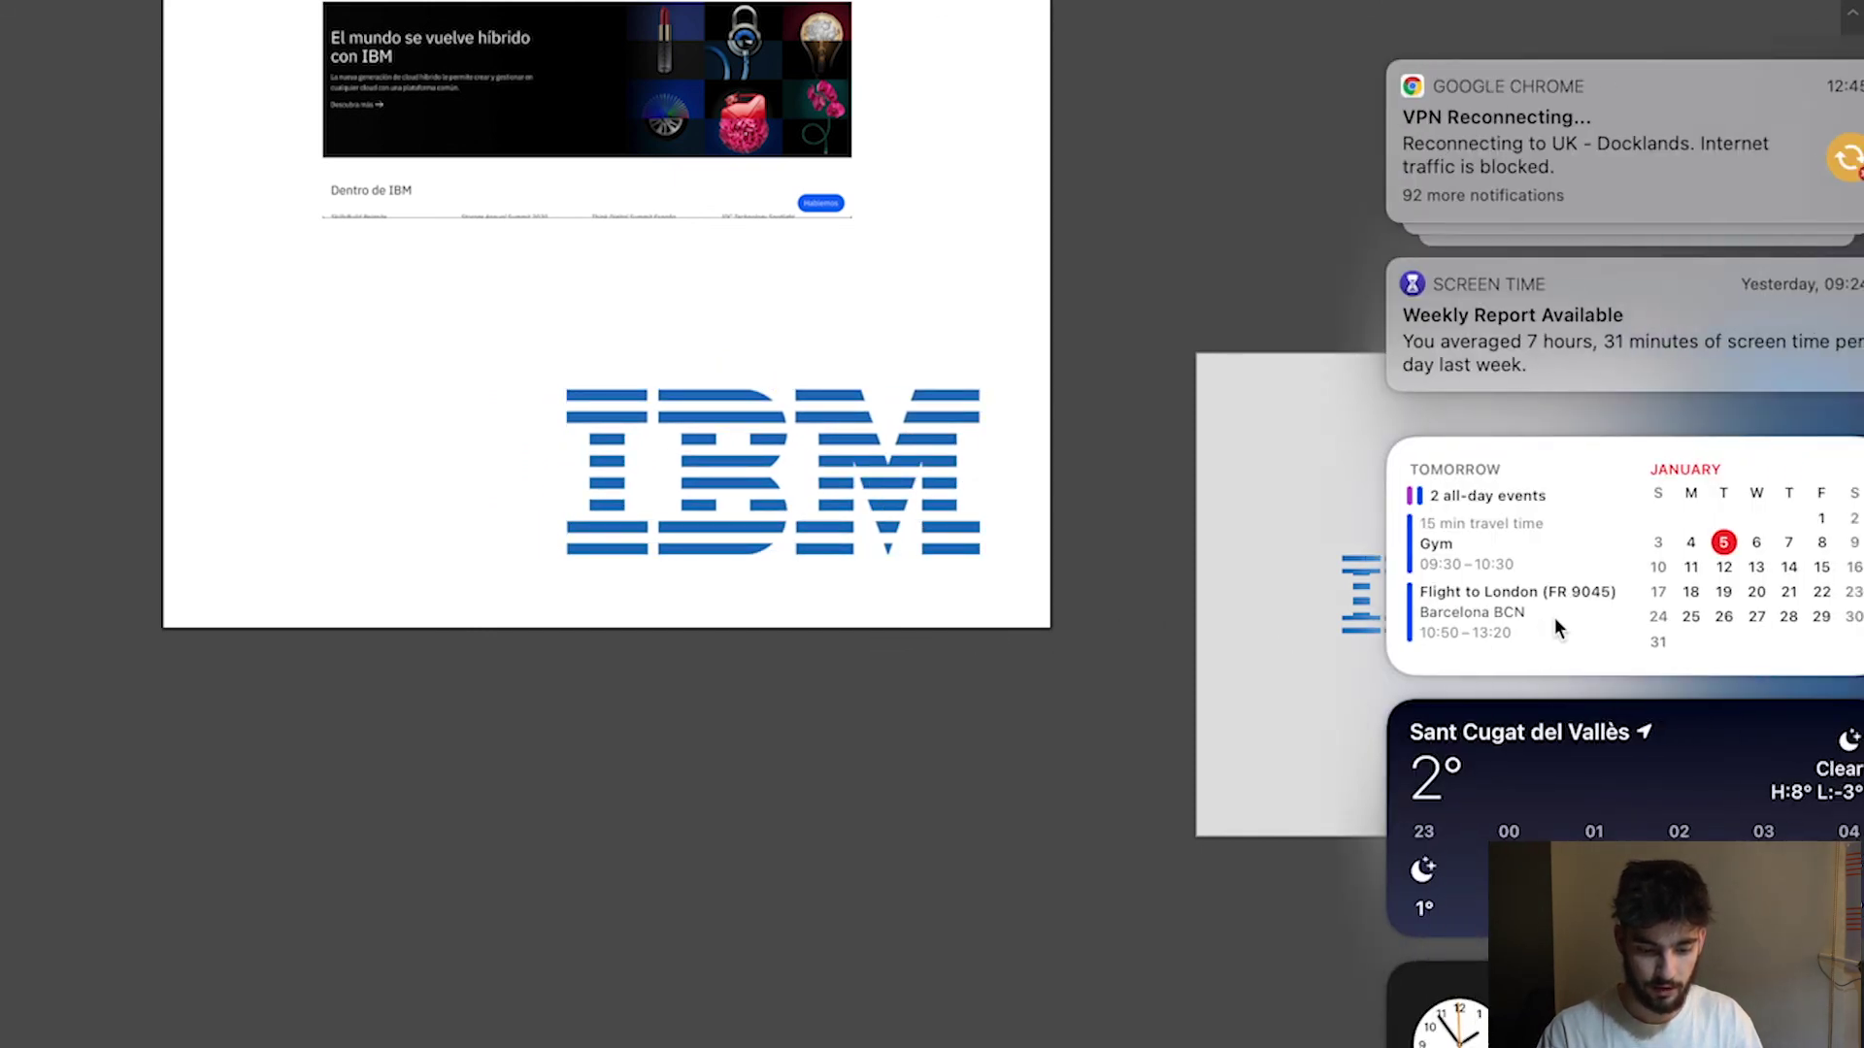
scroll(1581, 699, "up", 3)
scroll(1476, 708, "right", 4)
scroll(1059, 709, "down", 2)
scroll(1058, 700, "right", 4)
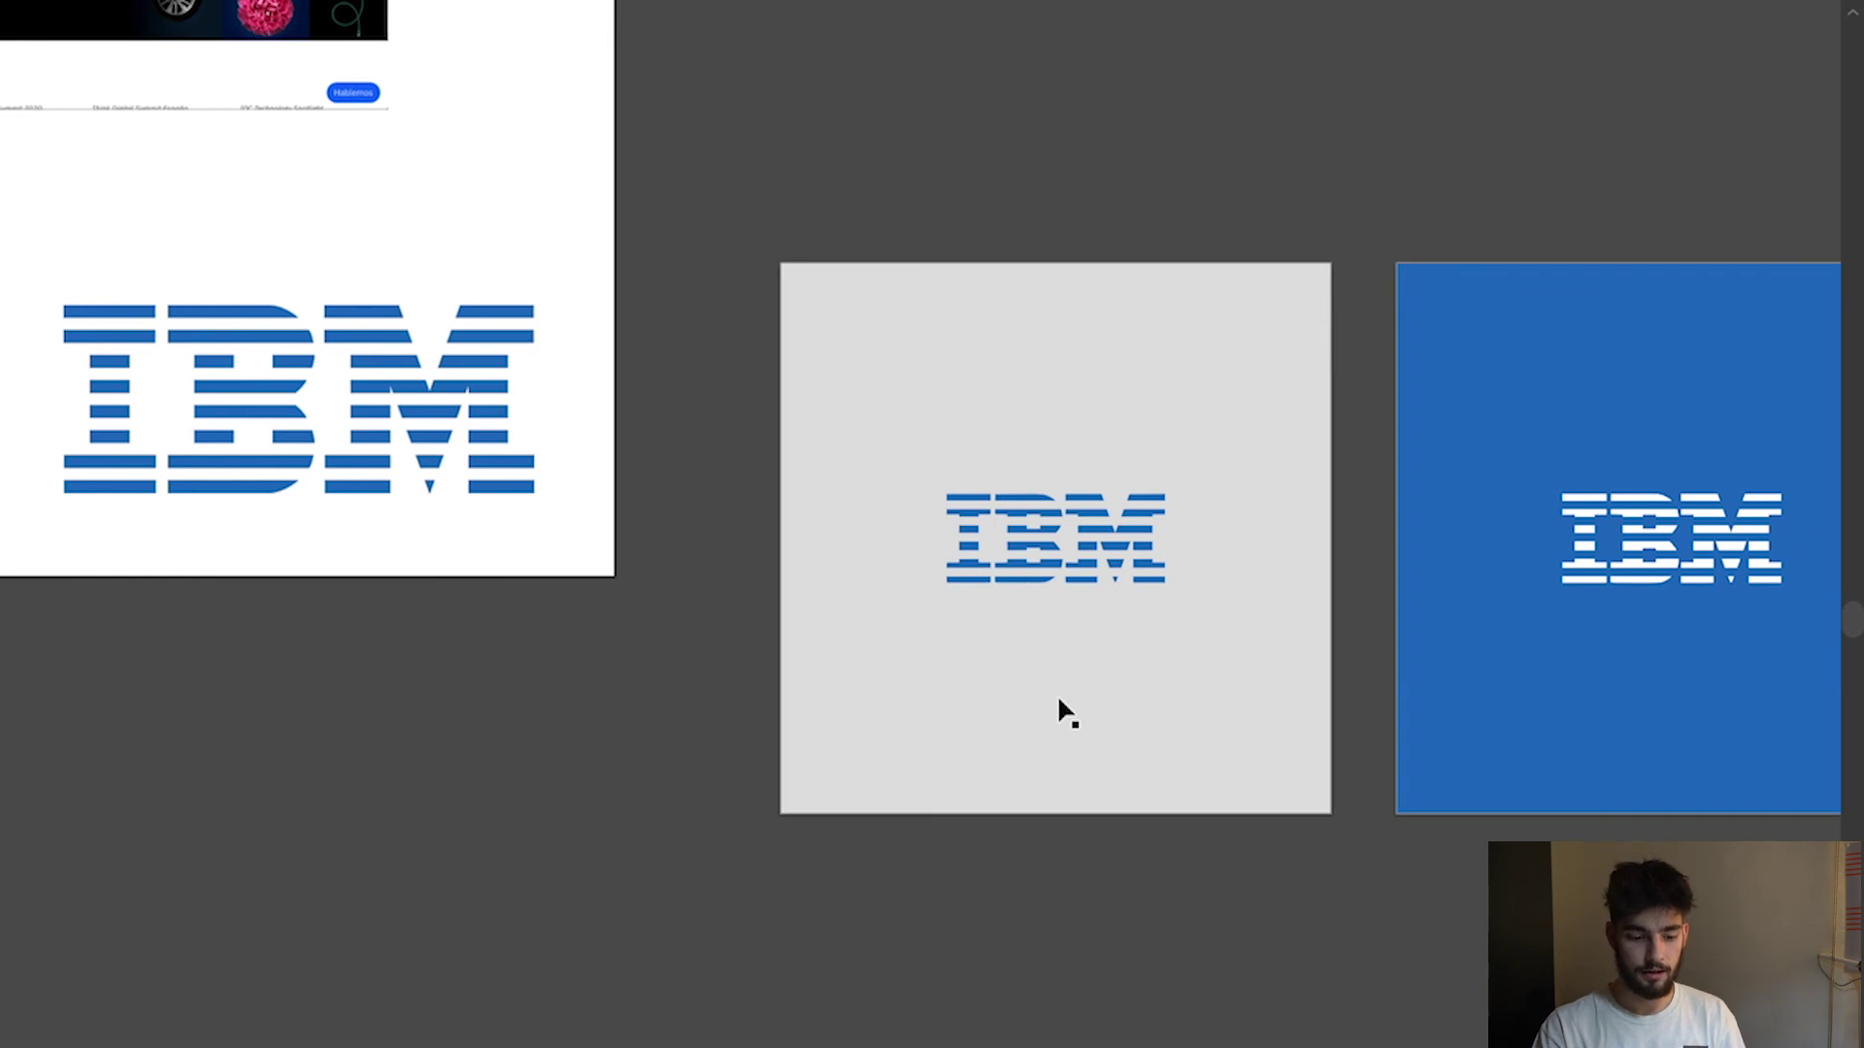
scroll(1059, 700, "down", 2)
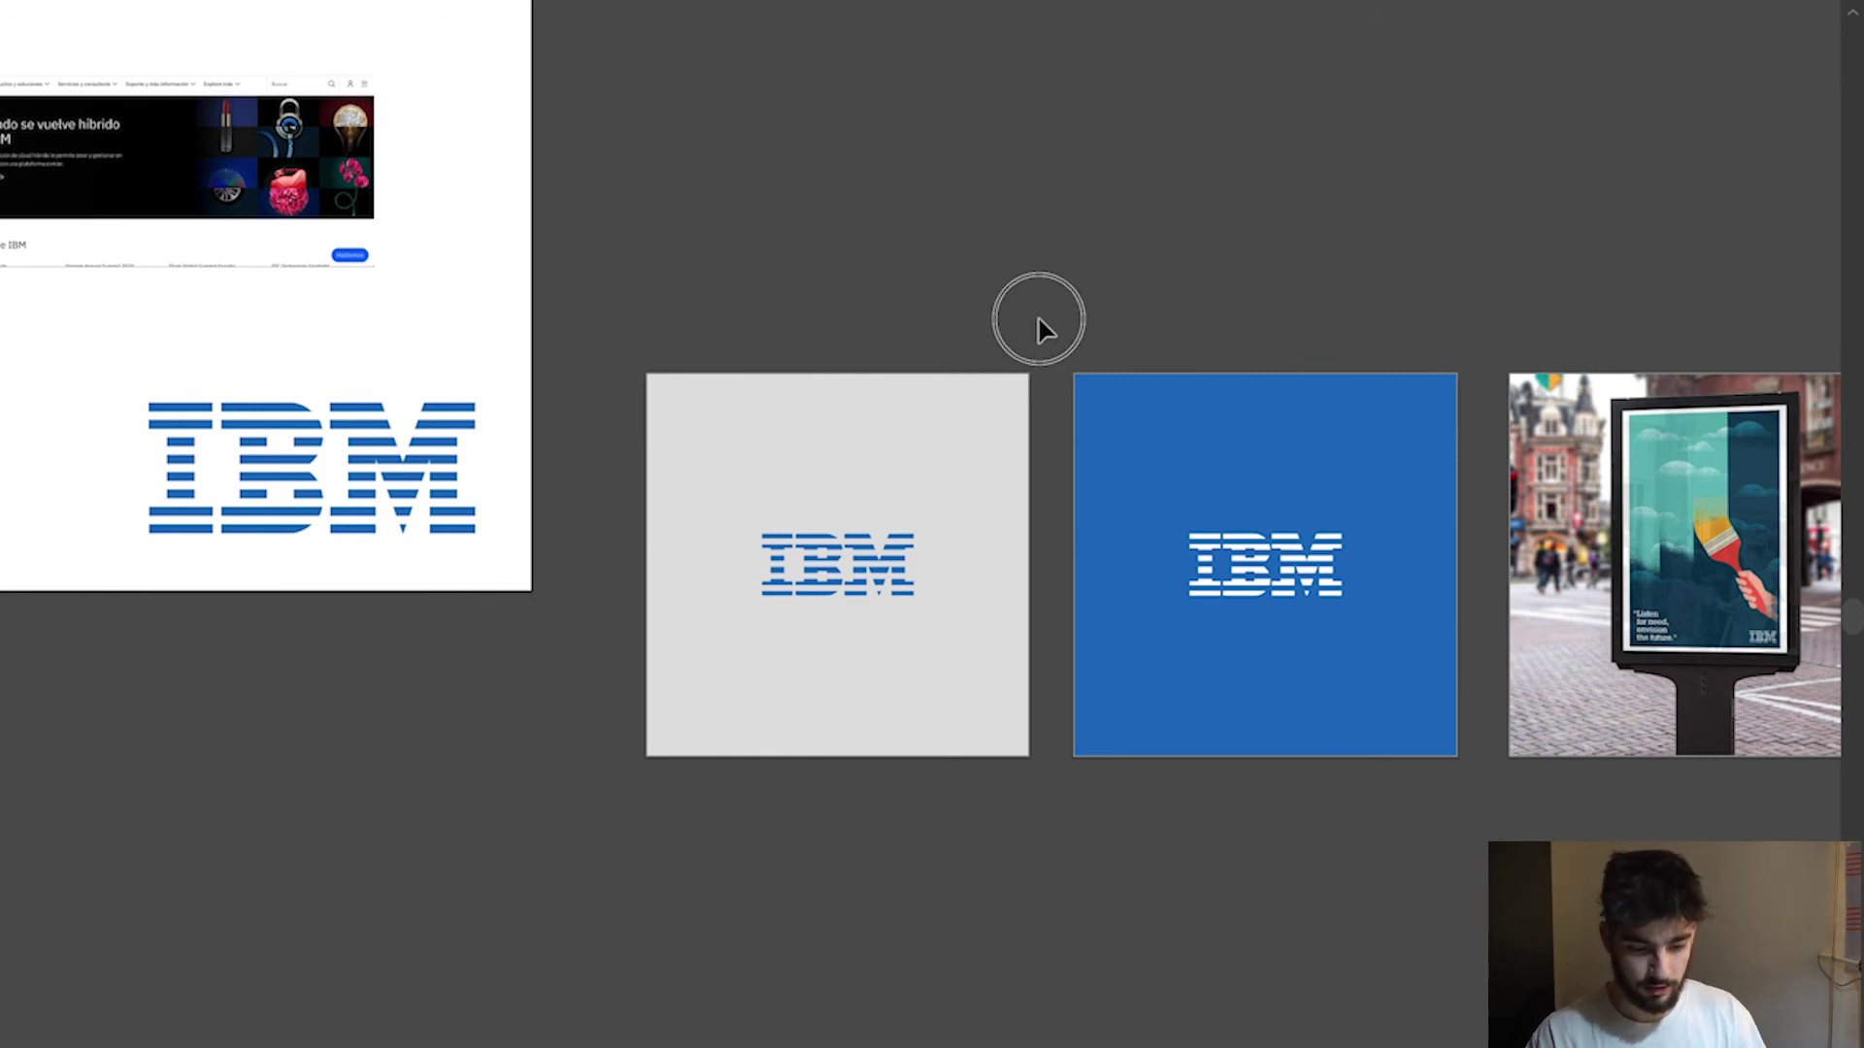
left_click_drag(1035, 320, 1064, 330)
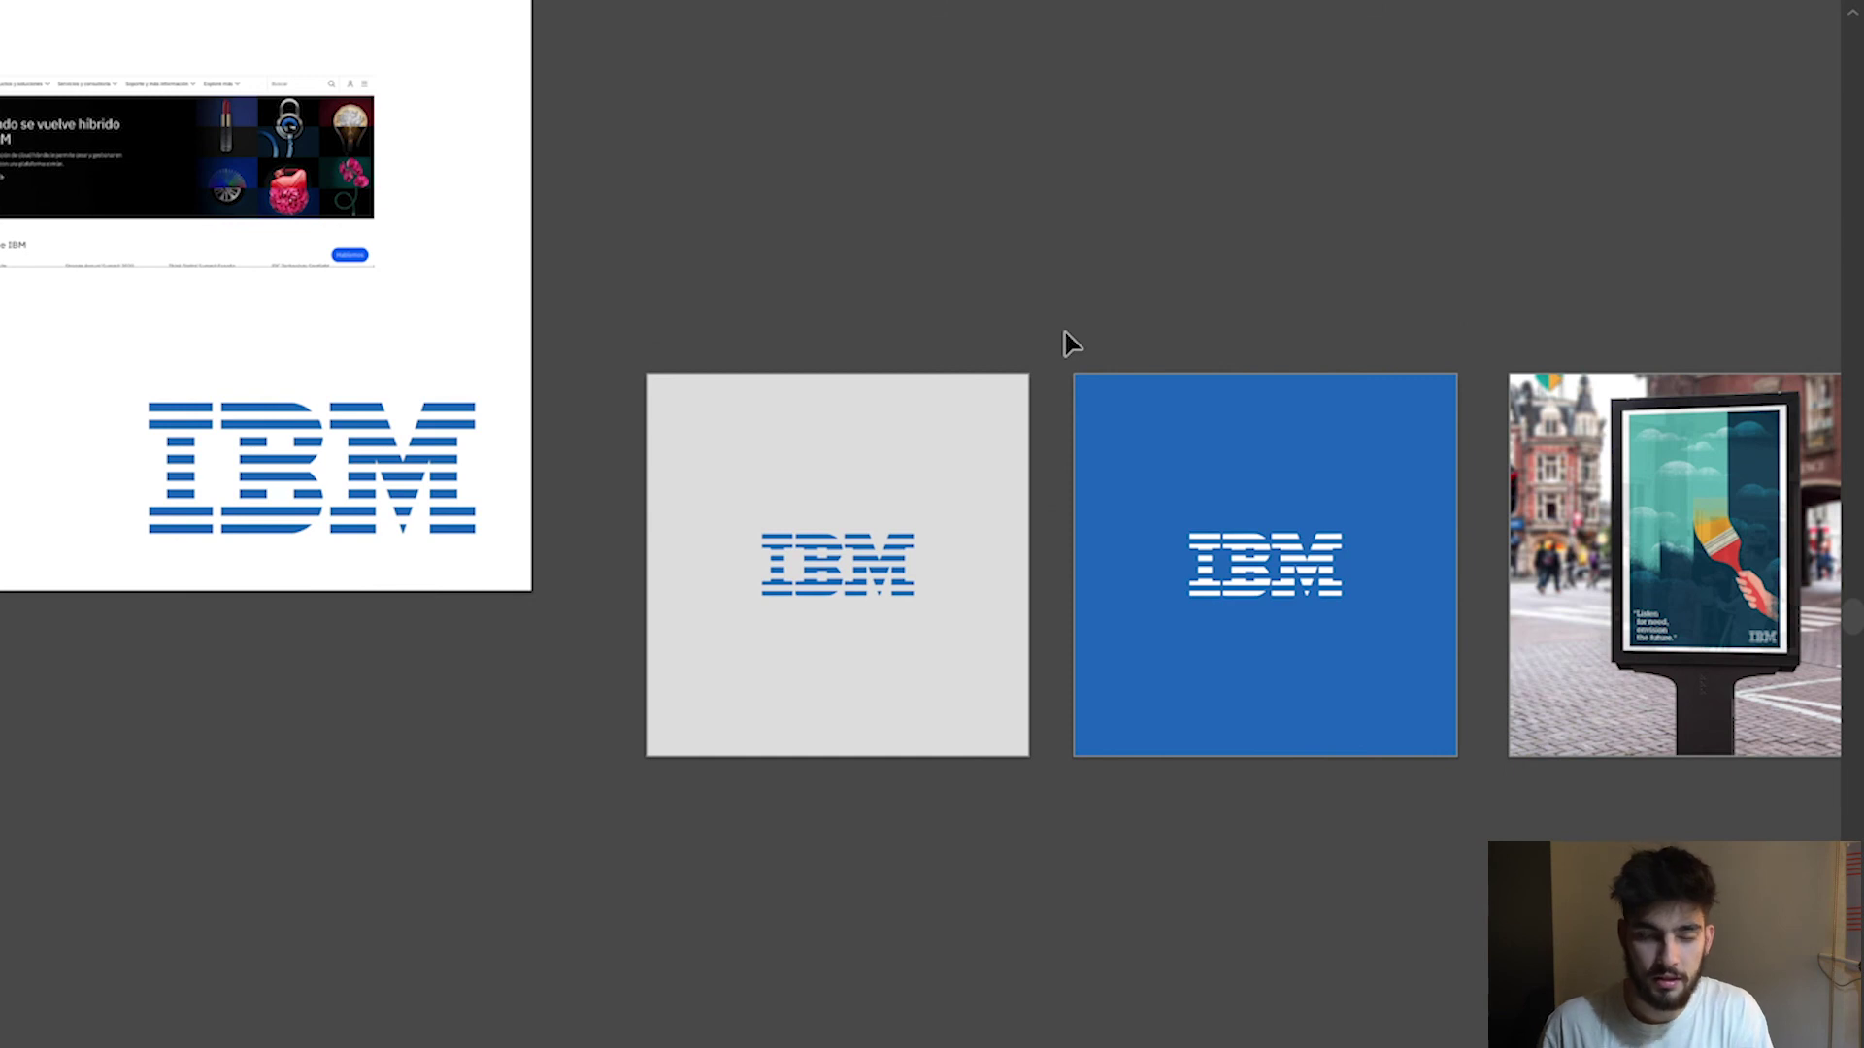